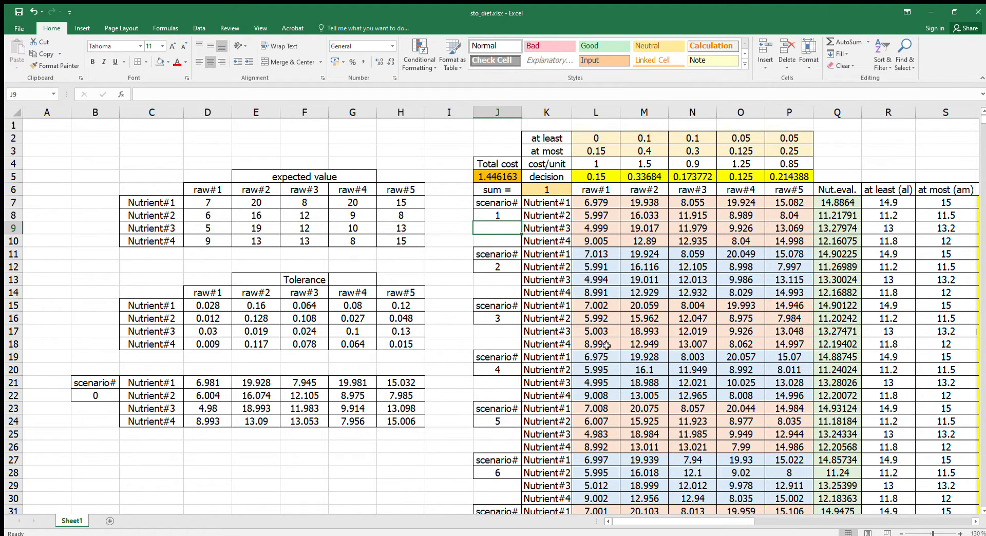
- Look over the expected value and tolerance tables together by highlighting C5:H18
left_click(501, 216)
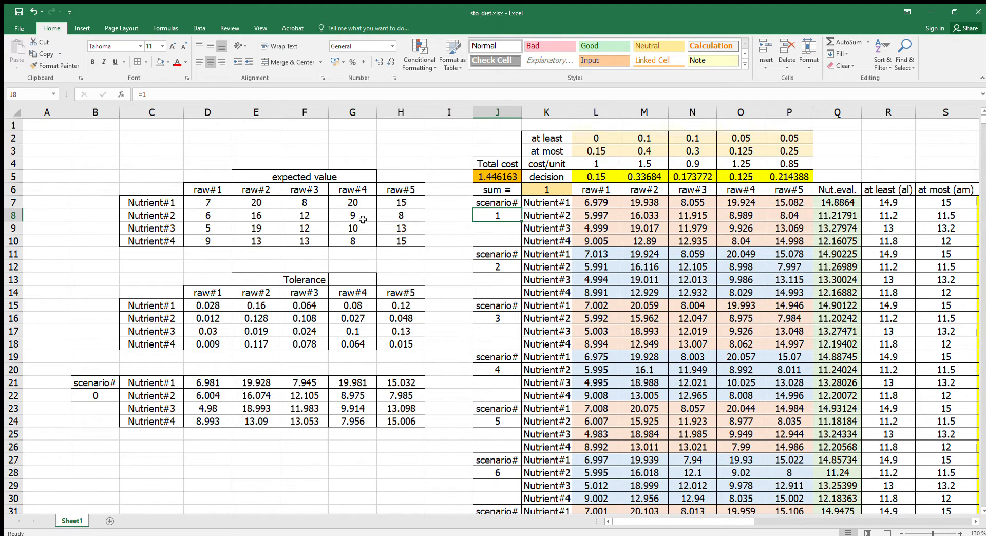
left_click(157, 179)
mouse_move(157, 179)
left_mouse_down()
mouse_move(401, 203)
mouse_move(391, 242)
mouse_move(409, 346)
left_mouse_up()
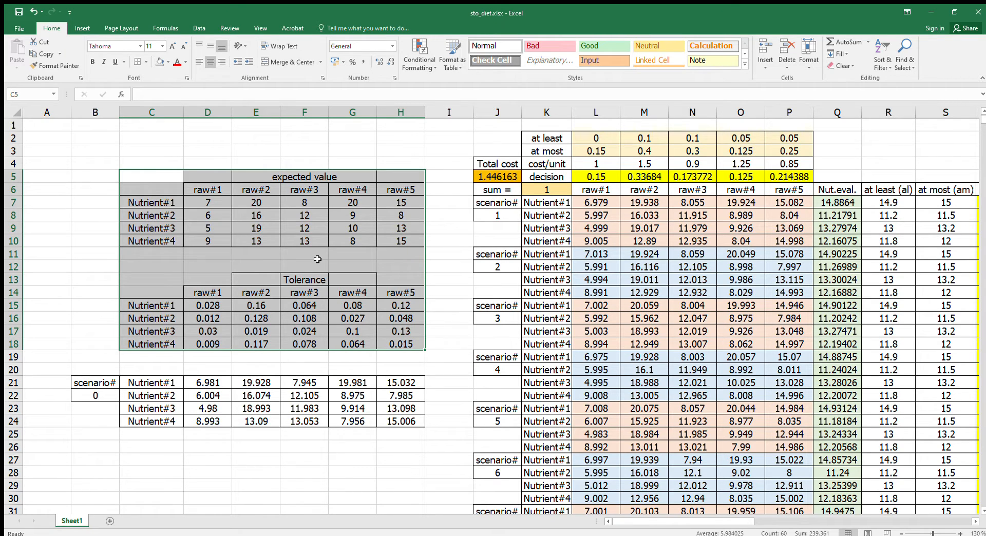
left_click(301, 263)
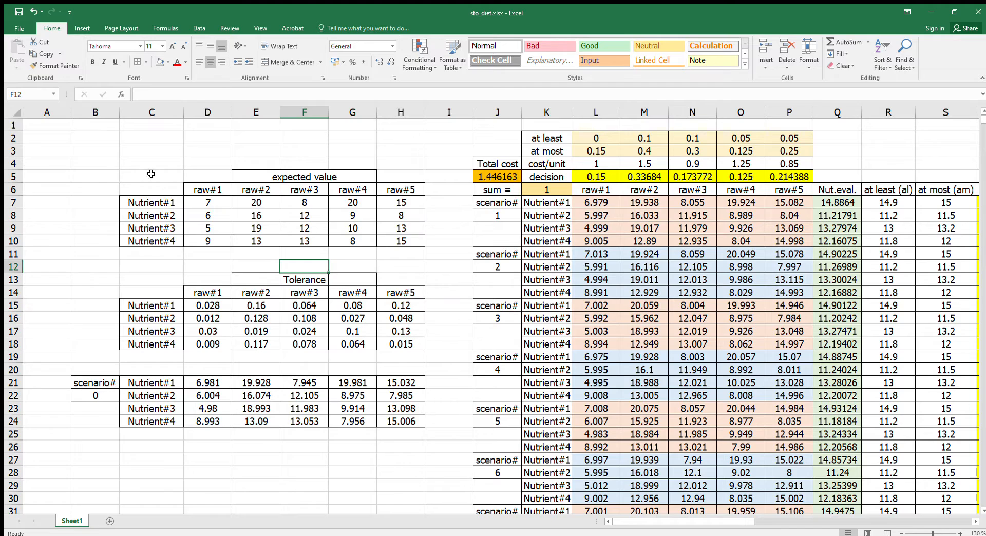
- Examine the expected value table: its title, nutrient row labels, raw#1 to raw#5 headings and the values in D7:H10
left_click_drag(151, 174, 392, 239)
left_click(326, 179)
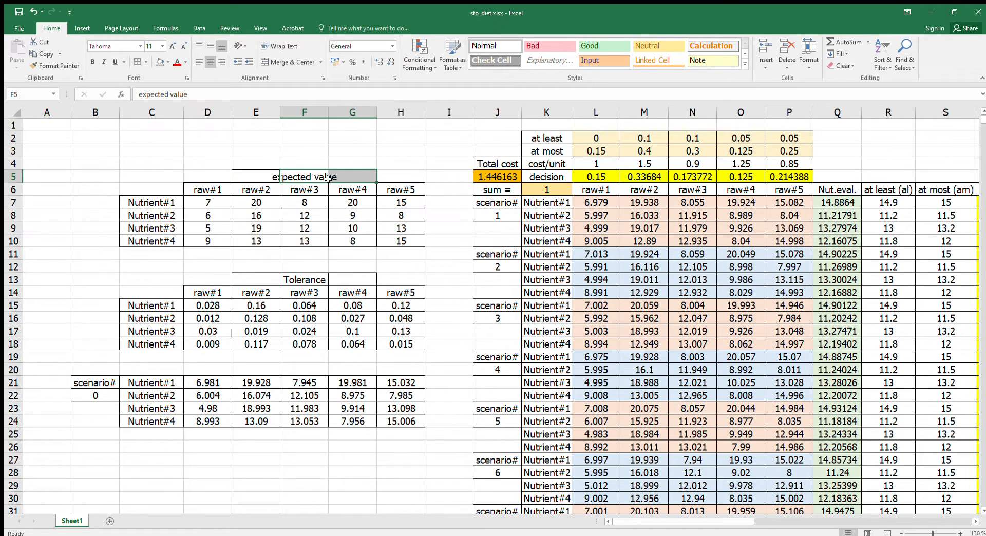
left_click(264, 178)
left_click_drag(264, 179, 368, 178)
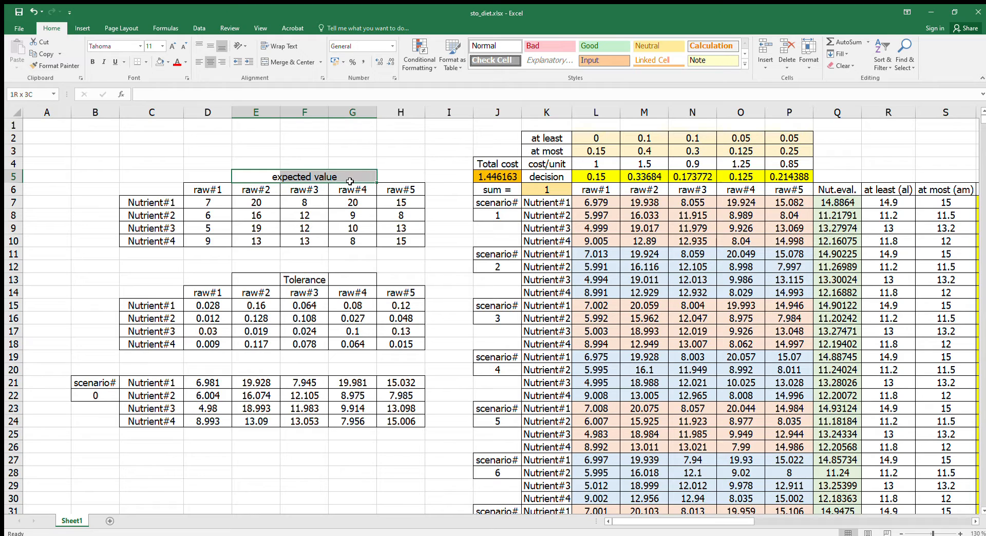
left_click(214, 206)
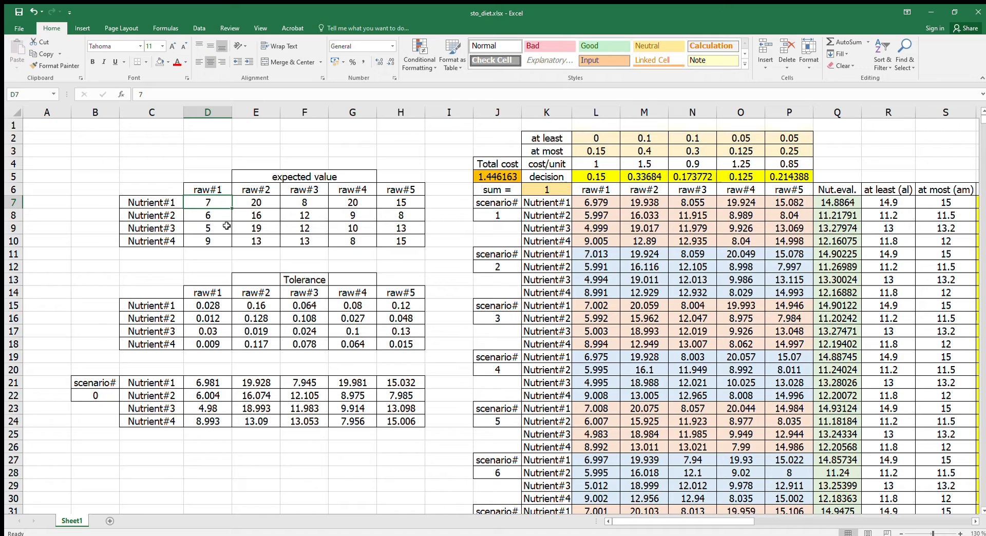
left_click_drag(173, 208, 172, 237)
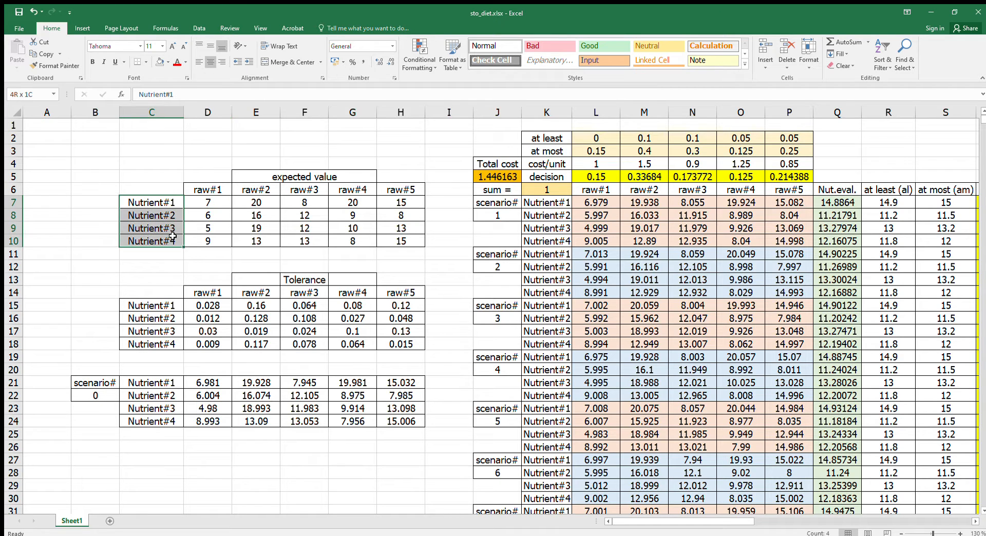
left_click(209, 190)
left_click_drag(210, 191, 390, 189)
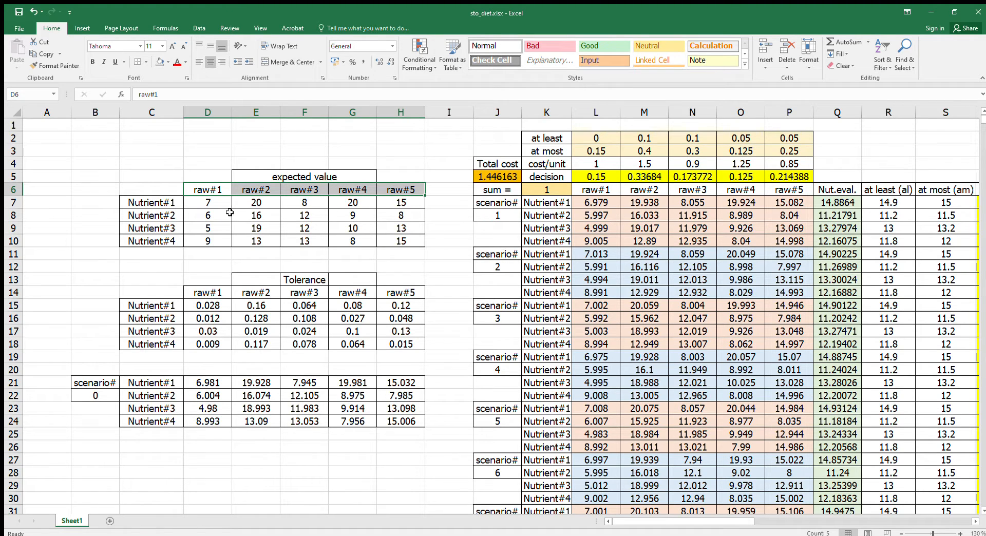
left_click_drag(223, 205, 397, 244)
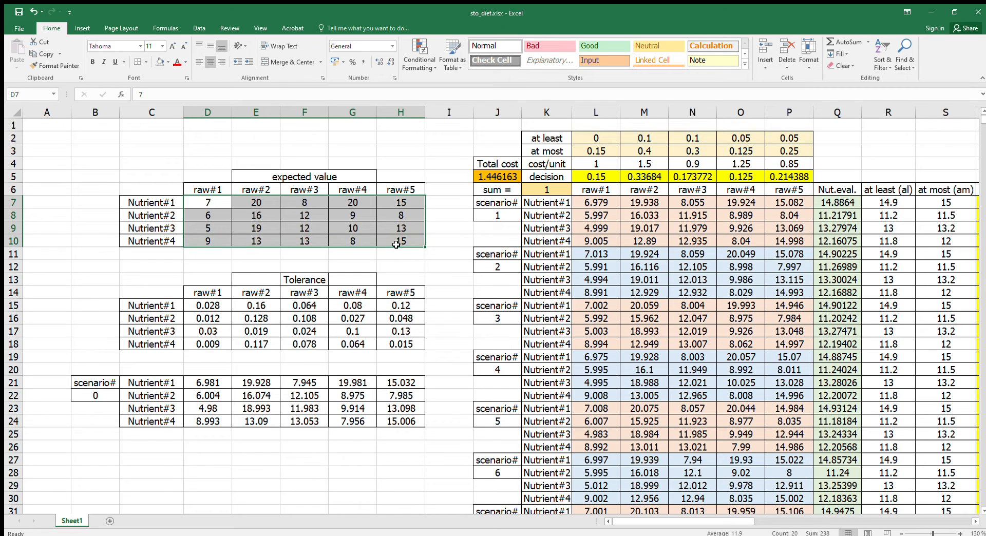
- Review the Nutrient#1 expected values for each raw material, and highlight all expected values in D7:H10
left_click(210, 205)
left_click(257, 204)
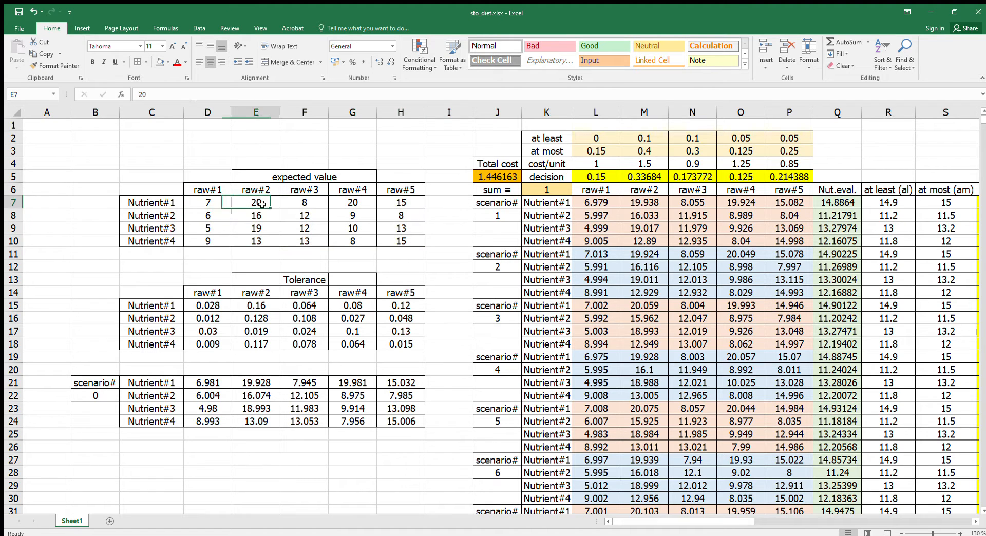
left_click(303, 204)
key("Right")
key("Right")
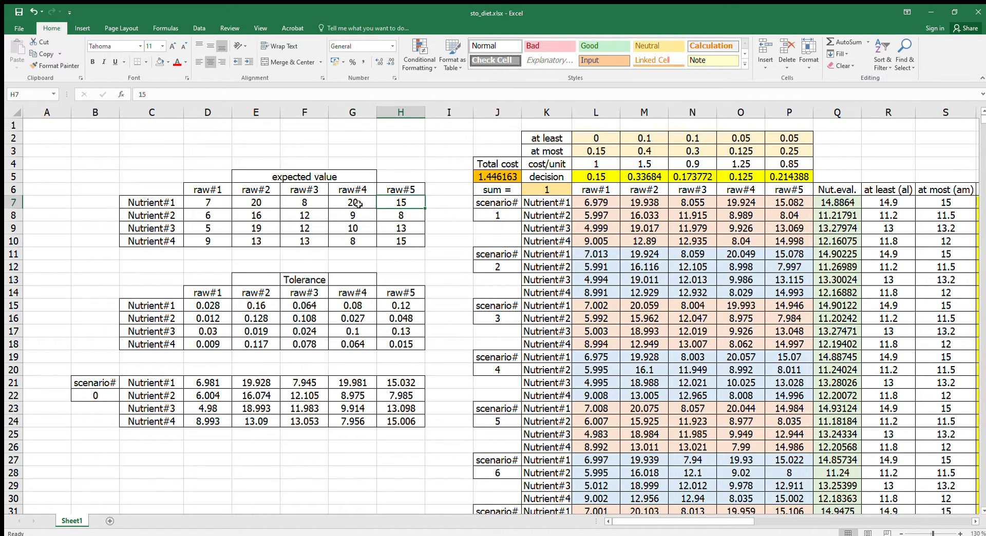
key("Left")
left_click(300, 204)
left_click(253, 205)
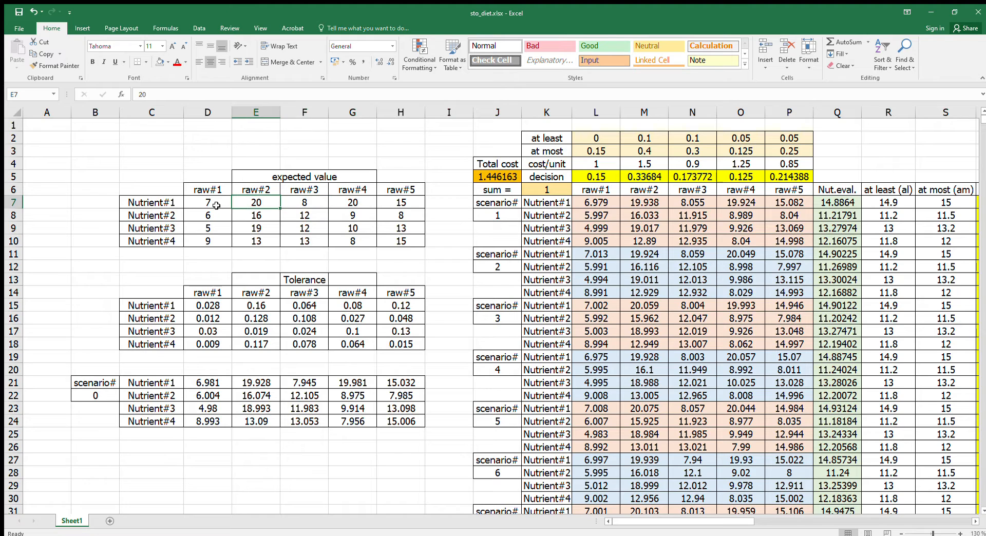
left_click_drag(219, 207, 395, 239)
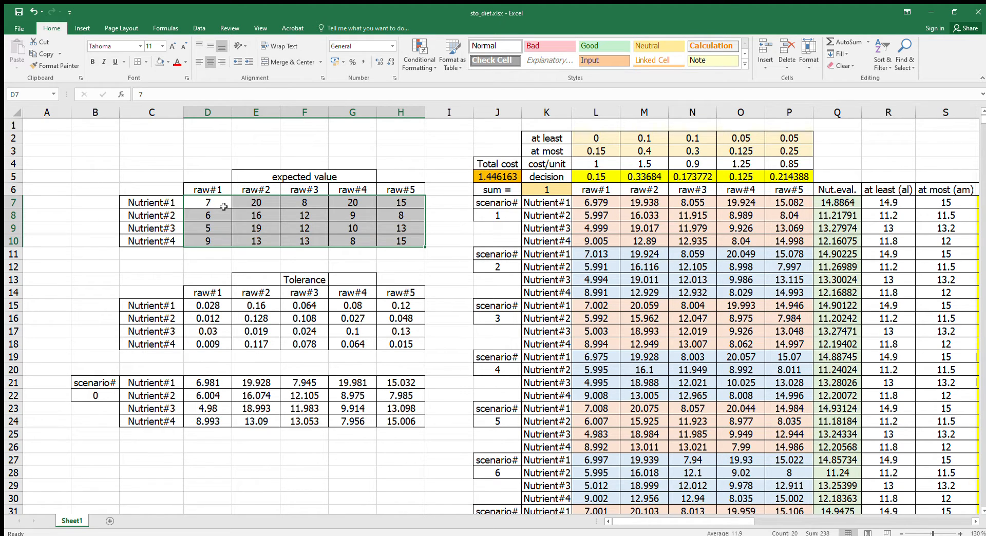
left_click_drag(224, 206, 400, 245)
- Compare the tolerance table with the expected values, starting with raw#1 and extending to all tolerances in D15:H18
left_click_drag(148, 282, 402, 345)
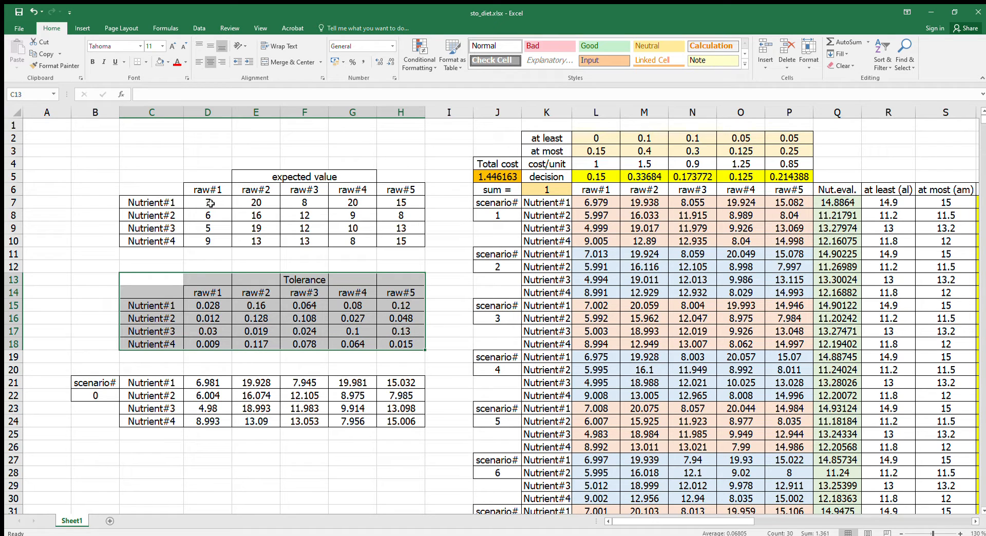
left_click_drag(210, 203, 218, 238)
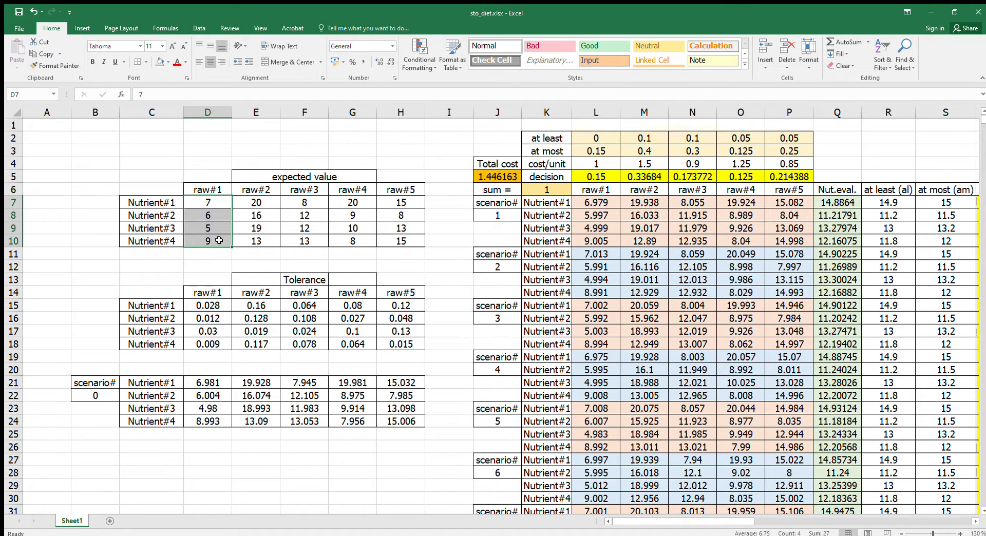
left_click(222, 306)
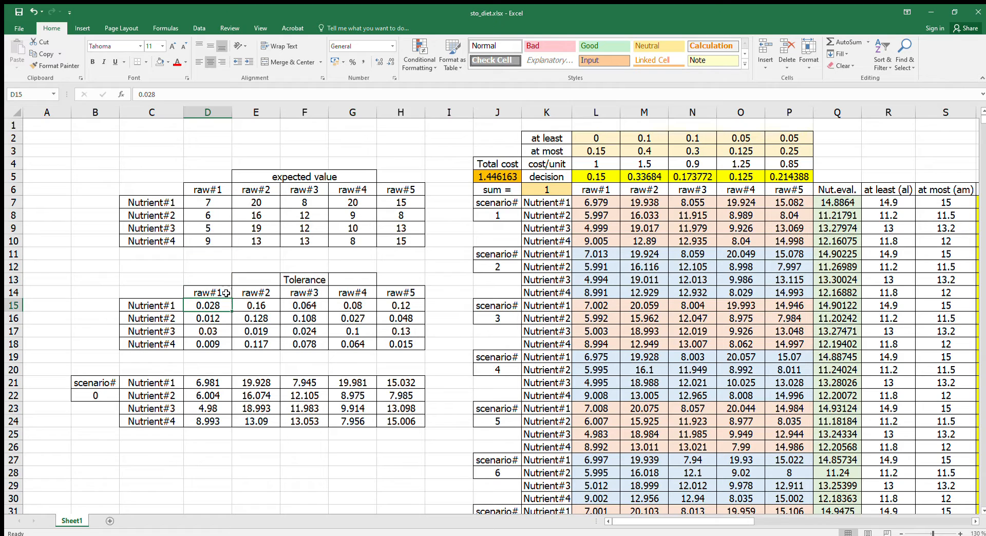
left_click(218, 204)
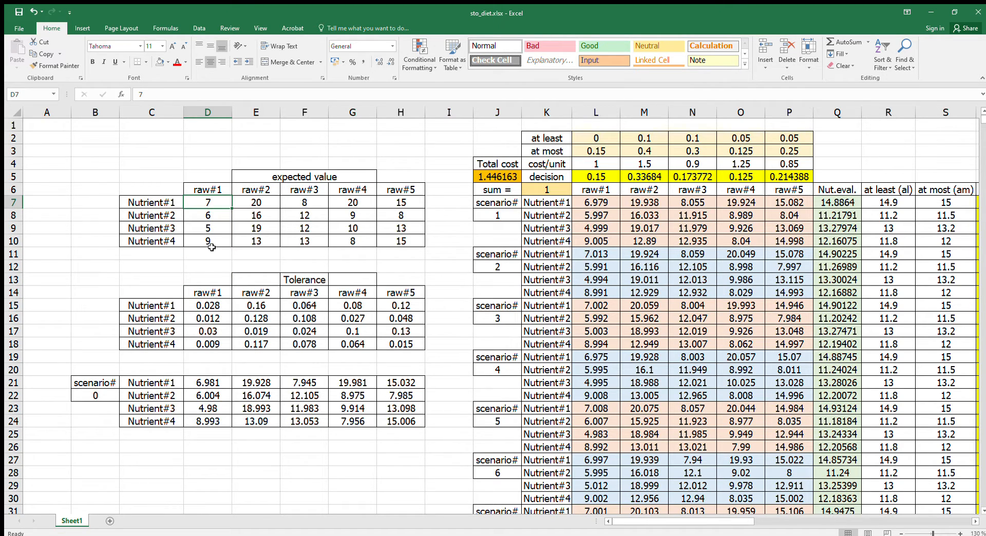
left_click(214, 306)
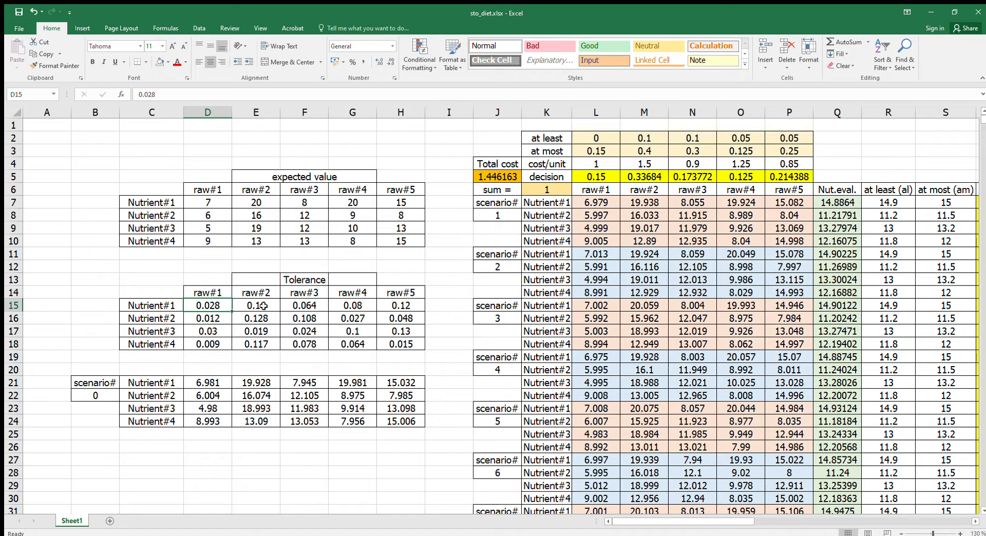
left_click_drag(263, 306, 391, 343)
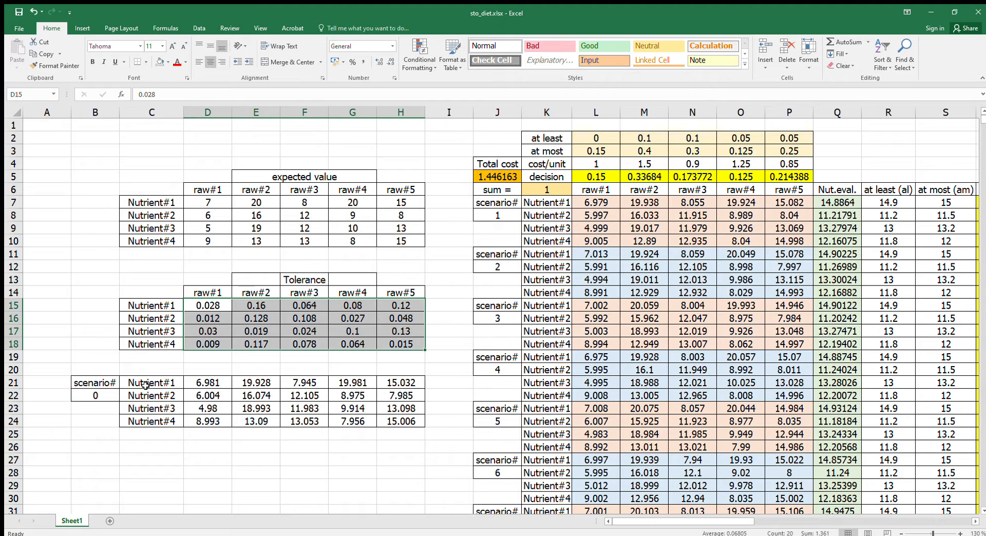
- Inspect the Nutrient#1 formulas of scenario 0 in cells D21 and E21 without editing them
left_click_drag(145, 385, 305, 394)
left_click(214, 384)
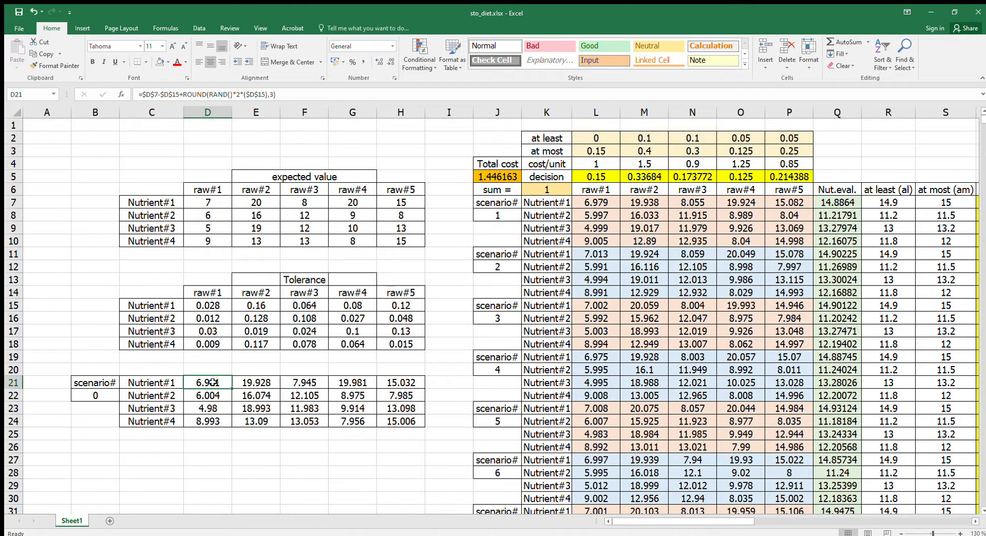
double_click(256, 383)
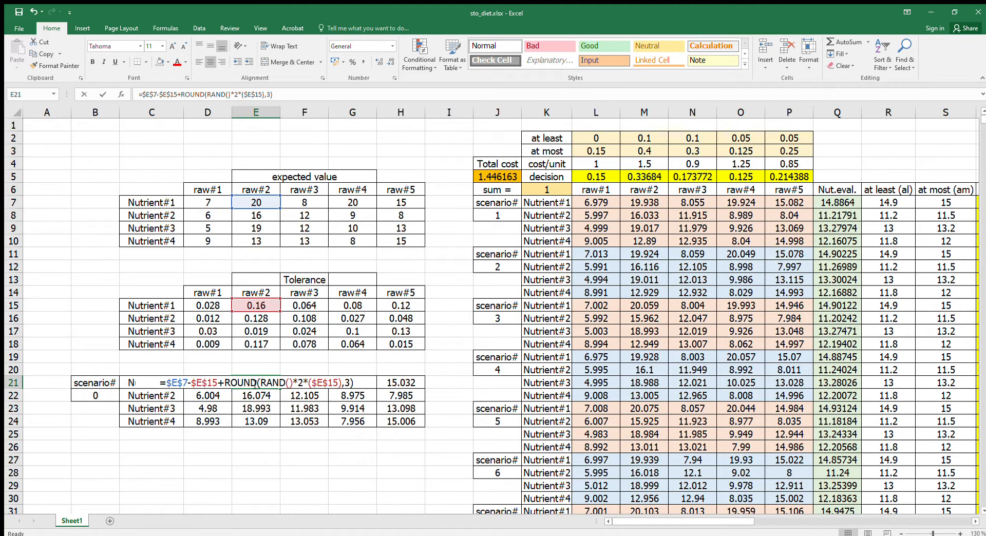
left_click(363, 388)
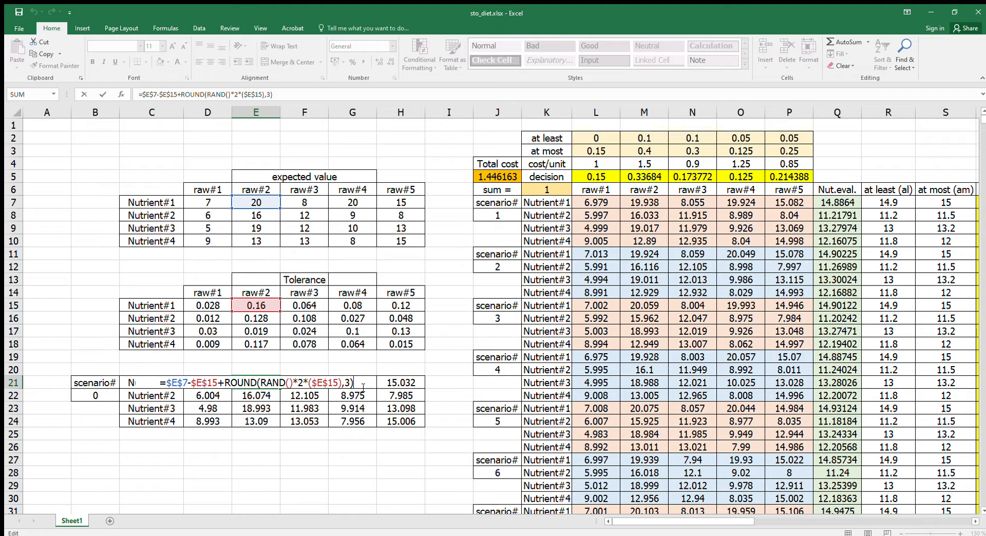
key("Escape")
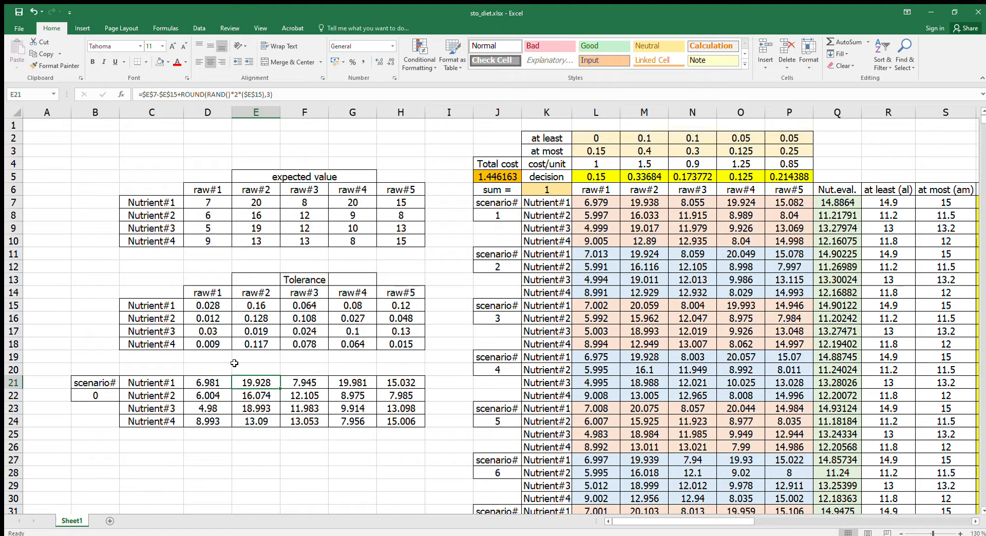
left_click(224, 383)
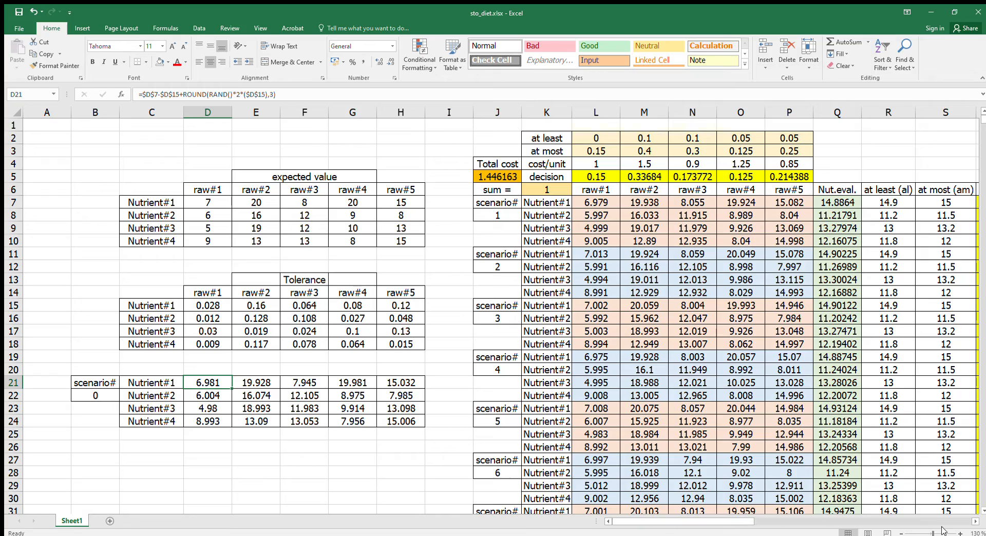
- Enlarge the sheet to 196% and examine the formula in D21 along with the expected value and tolerance cells it references
left_click_drag(936, 533, 939, 533)
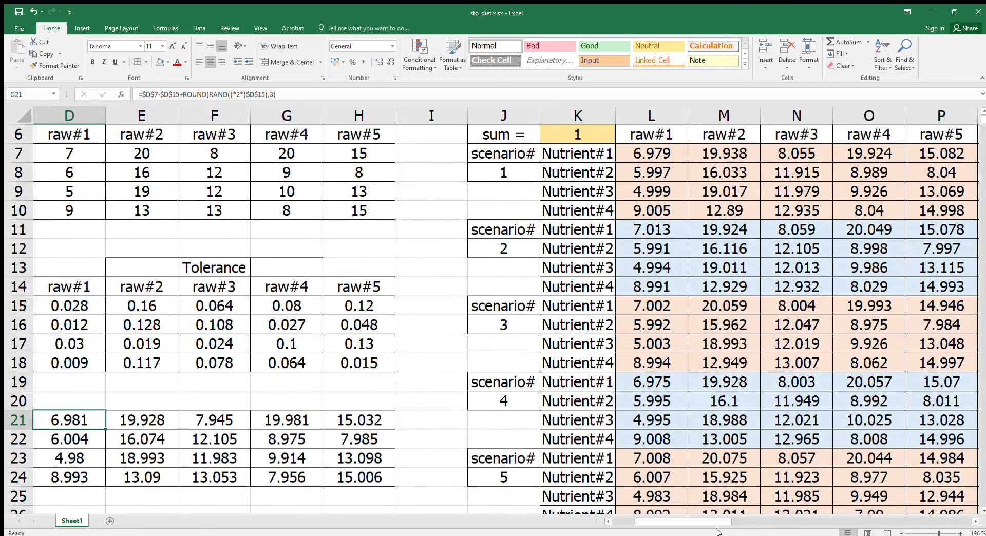
left_click_drag(701, 519, 552, 507)
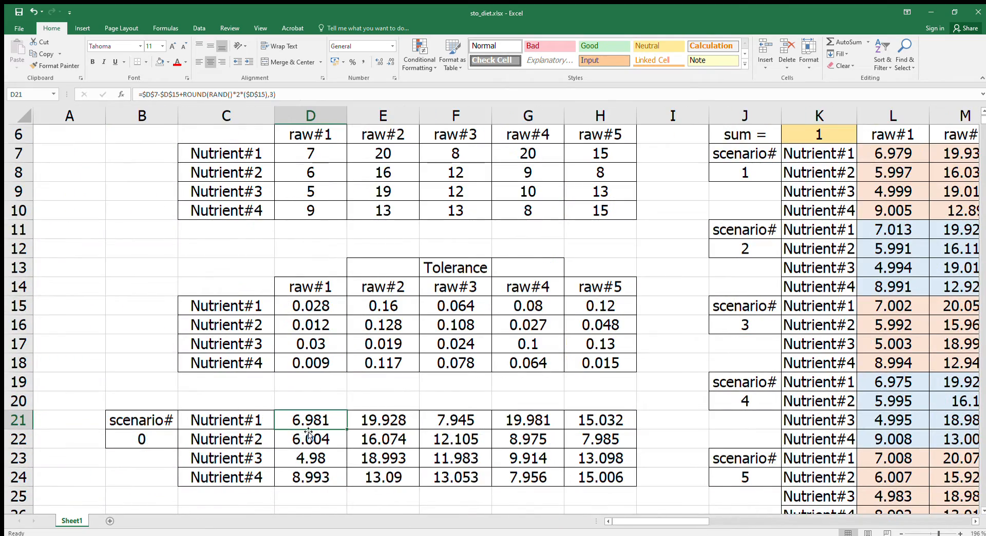
double_click(326, 424)
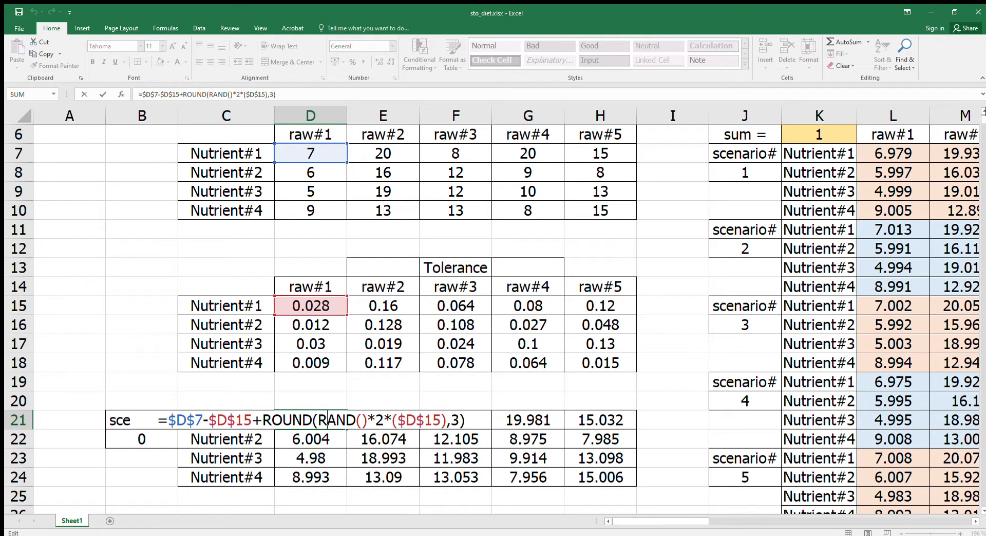
scroll(334, 185, "up", 1)
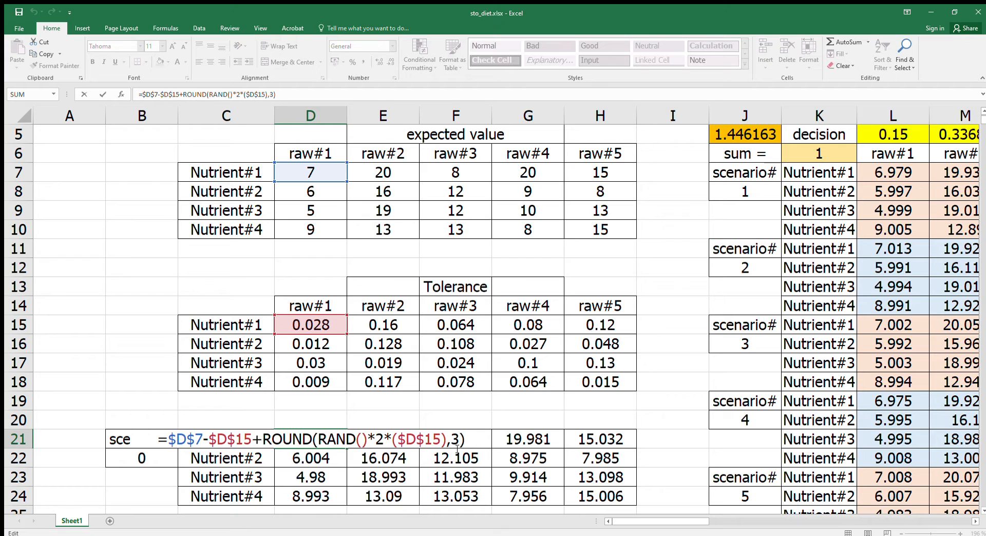
key("ctrl+Return")
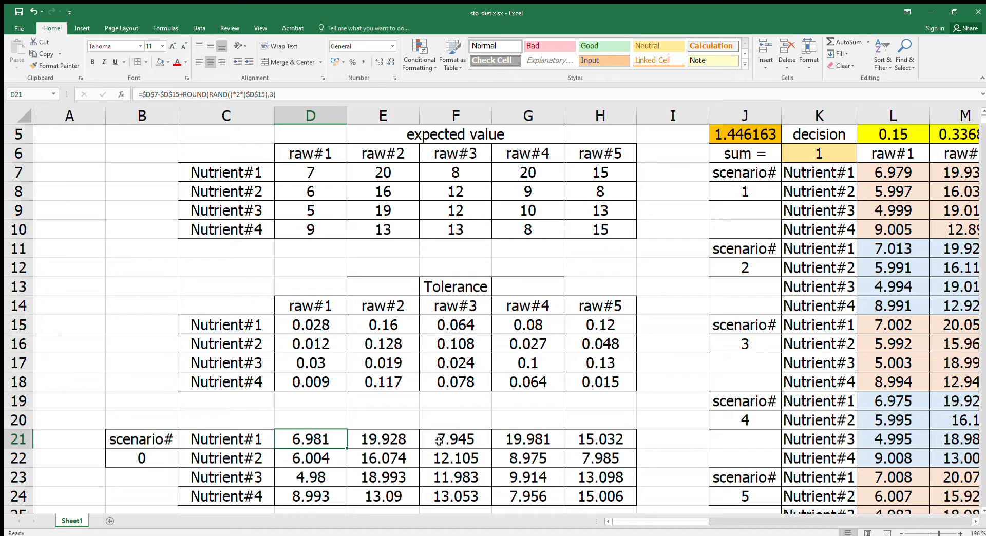
- Inspect the raw#2 Nutrient#2 formula in E22, and highlight the whole scenario 0 block in B21:H24
double_click(368, 459)
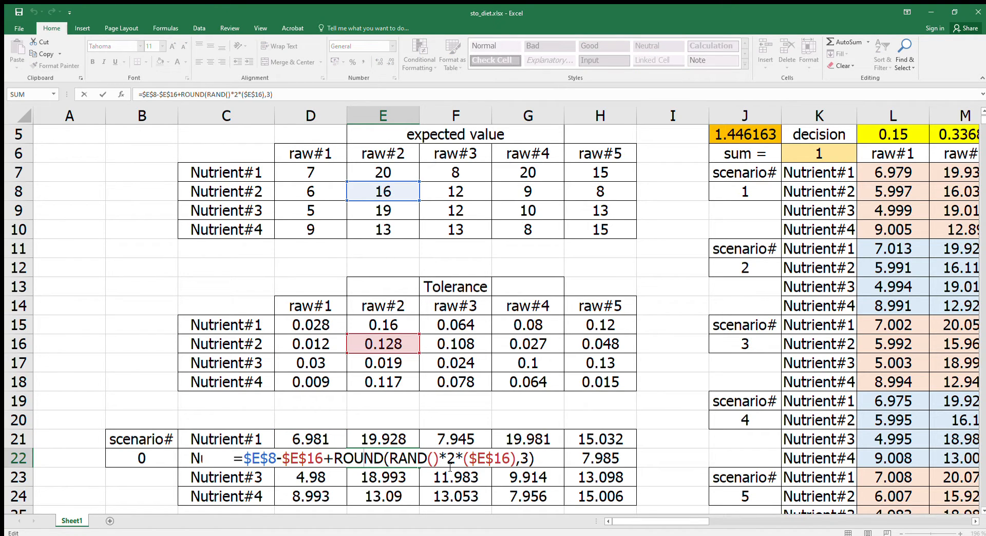
key("Escape")
left_click_drag(302, 447, 599, 494)
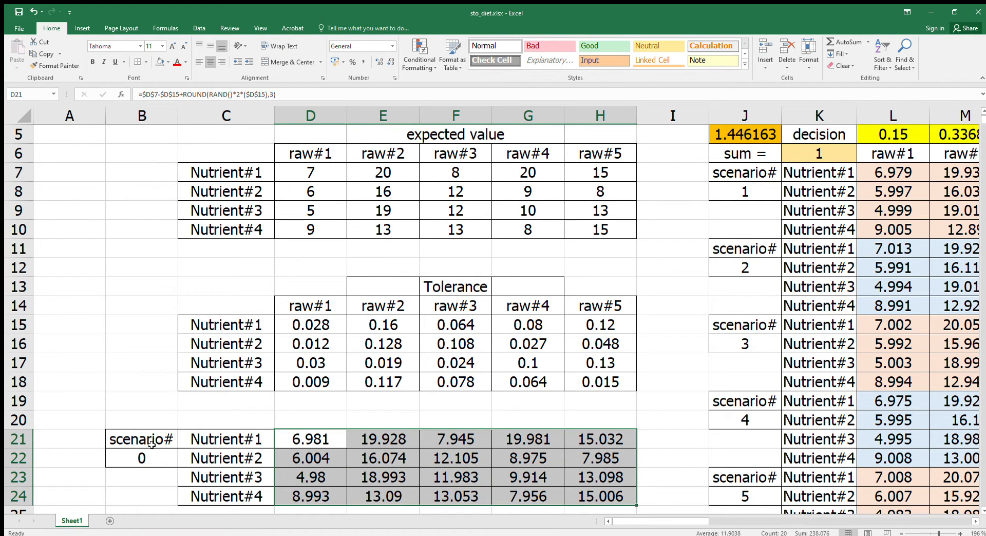
left_click_drag(152, 443, 156, 452)
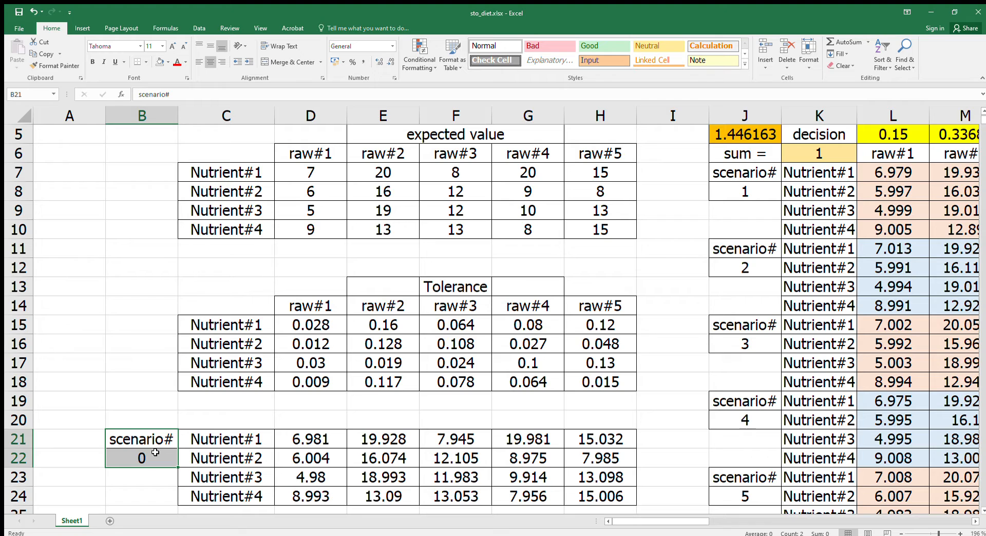
left_click_drag(153, 442, 579, 497)
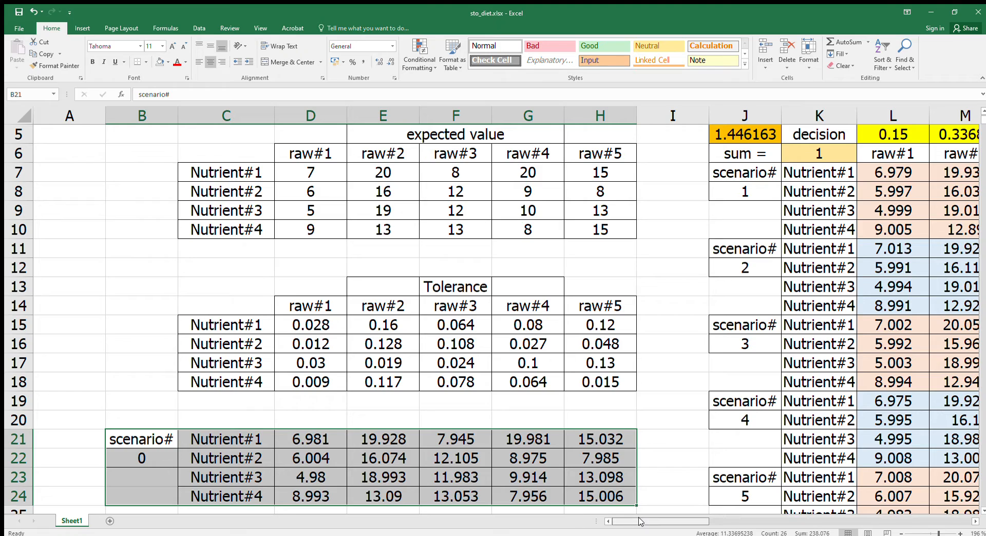
- Highlight the scenario 1 and scenario 2 blocks in L7:P14, and inspect the fixed Nutrient#1 values of scenario 1 in L7:O7
scroll(894, 281, "right", 10)
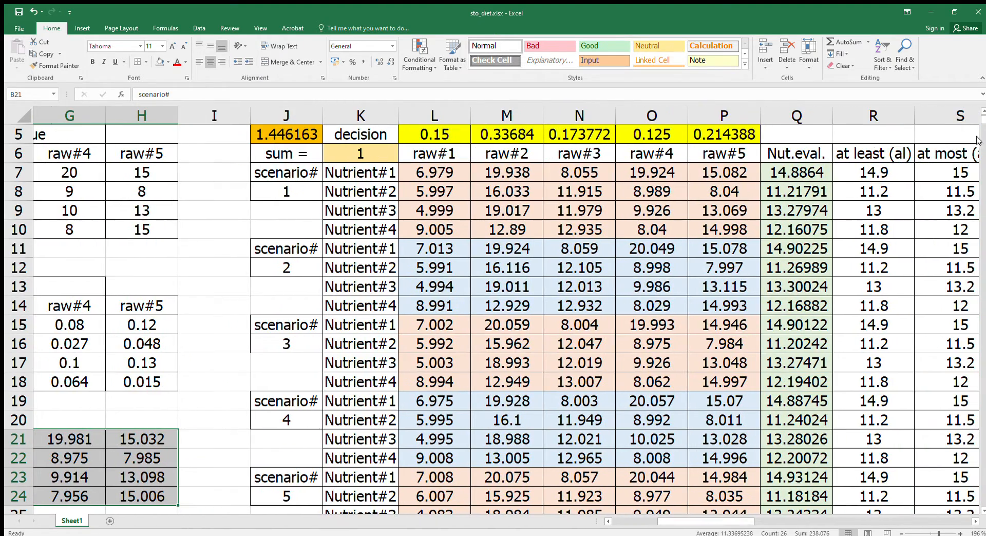
scroll(980, 115, "up", 2)
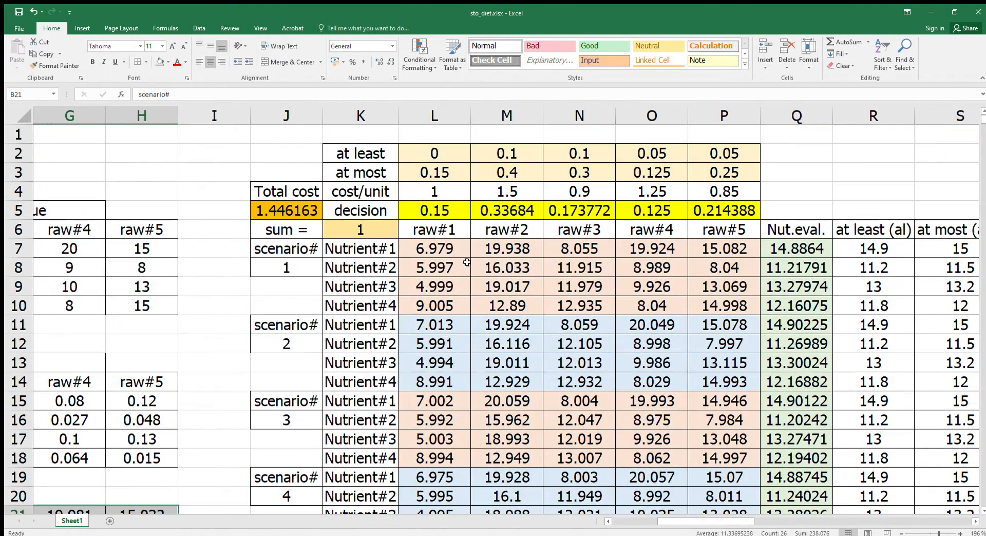
left_click_drag(446, 251, 714, 307)
left_click_drag(452, 324, 709, 377)
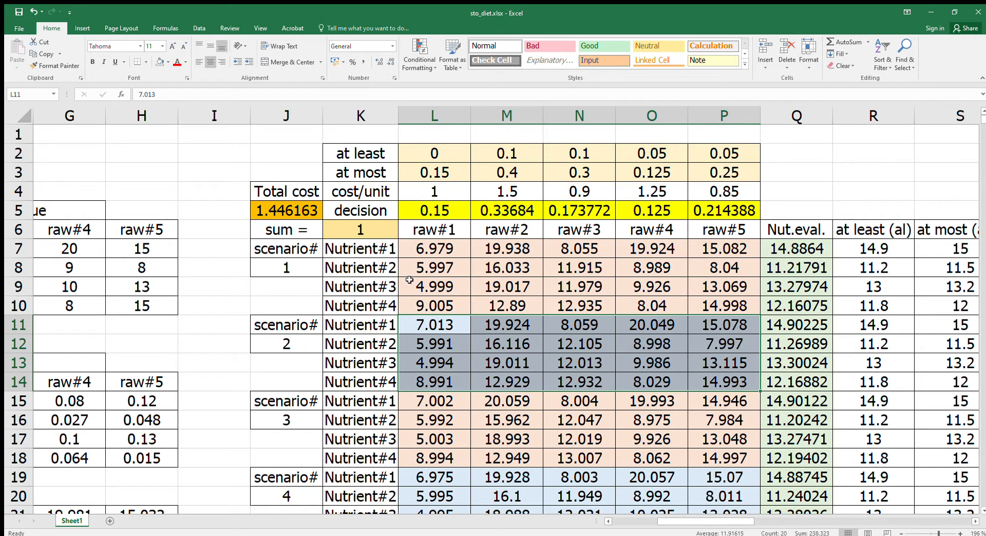
left_click(439, 253)
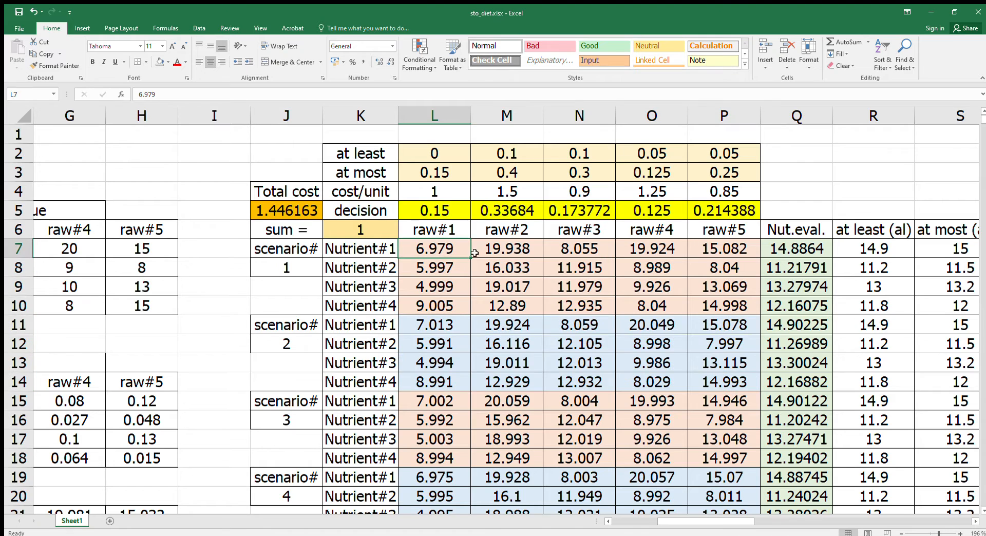
left_click(514, 252)
left_click(565, 250)
left_click(638, 253)
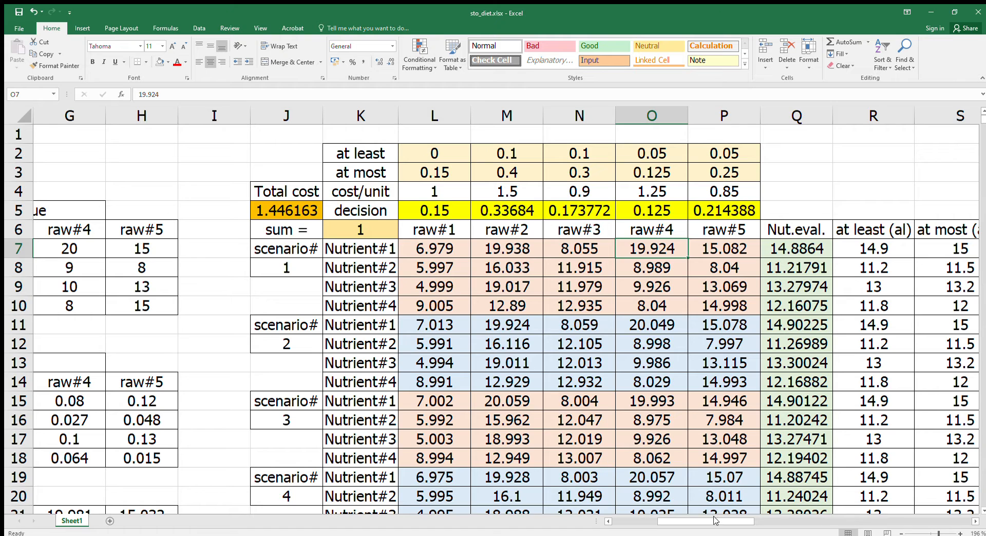
- Highlight the scenario 0 values in D21:H24 and inspect the random formula in D21 without changing it
left_click_drag(715, 522, 672, 522)
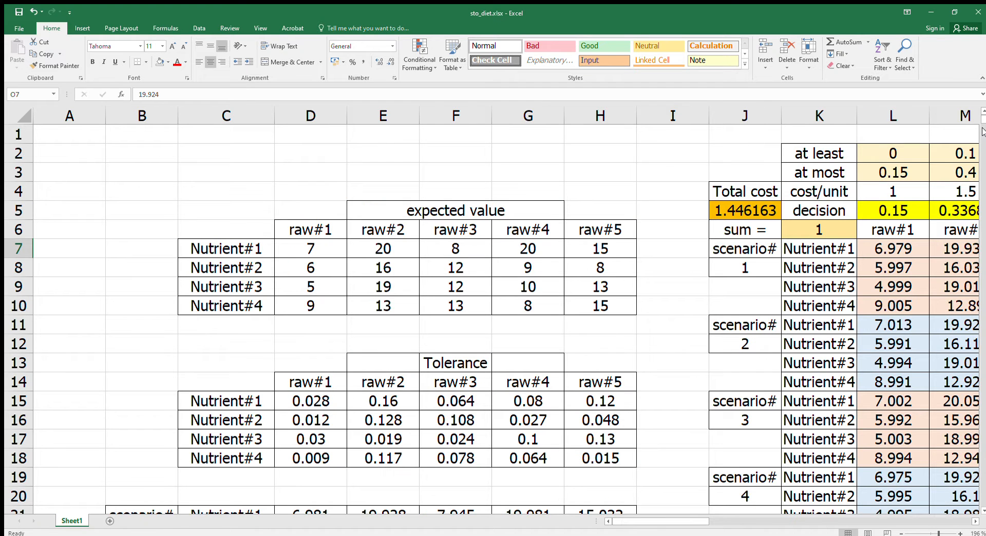
left_click_drag(983, 118, 982, 116)
left_click(983, 510)
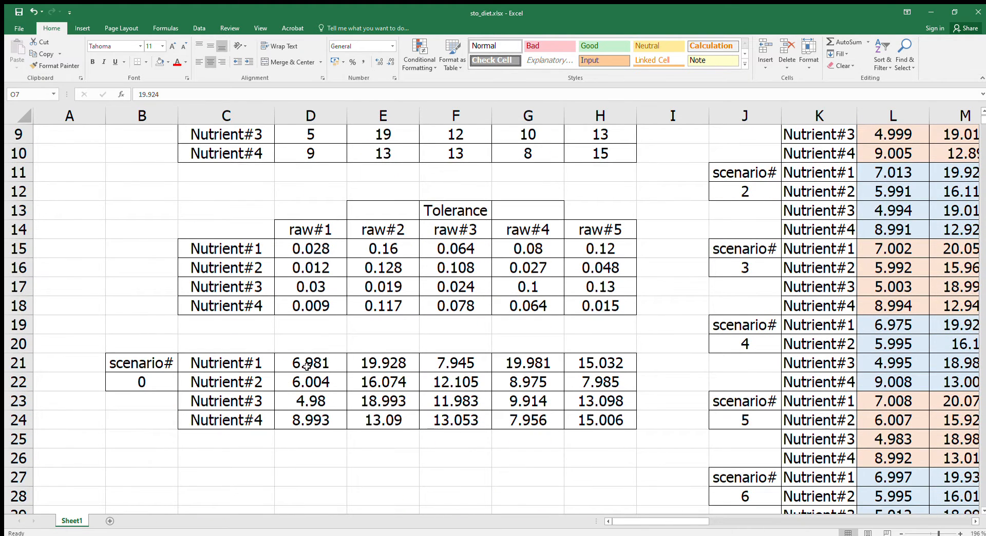
left_click_drag(306, 366, 610, 417)
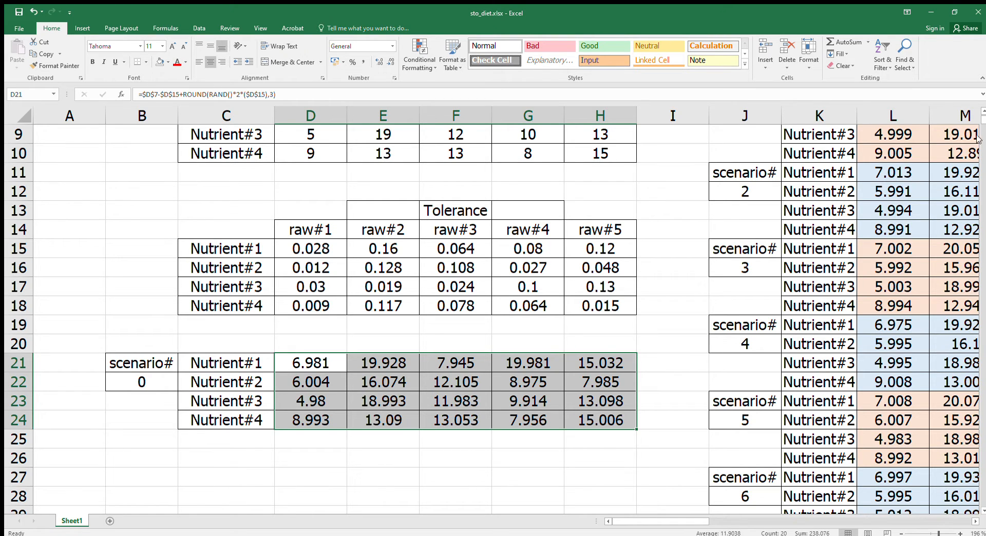
left_click(332, 366)
double_click(332, 366)
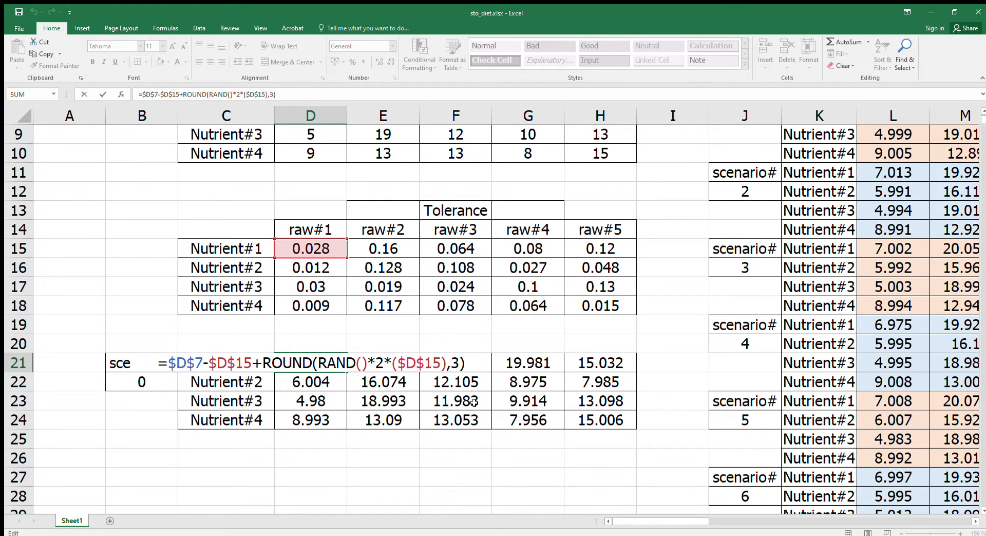
key("ctrl+Return")
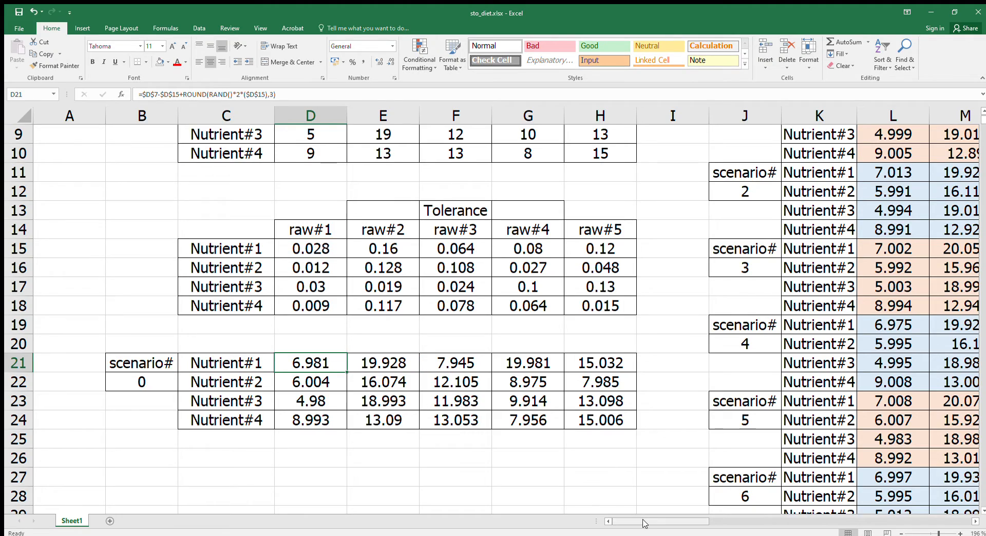
- Highlight the scenario 1 values in L7:P10 and look through the scenarios stacked below them
left_click_drag(645, 524, 697, 521)
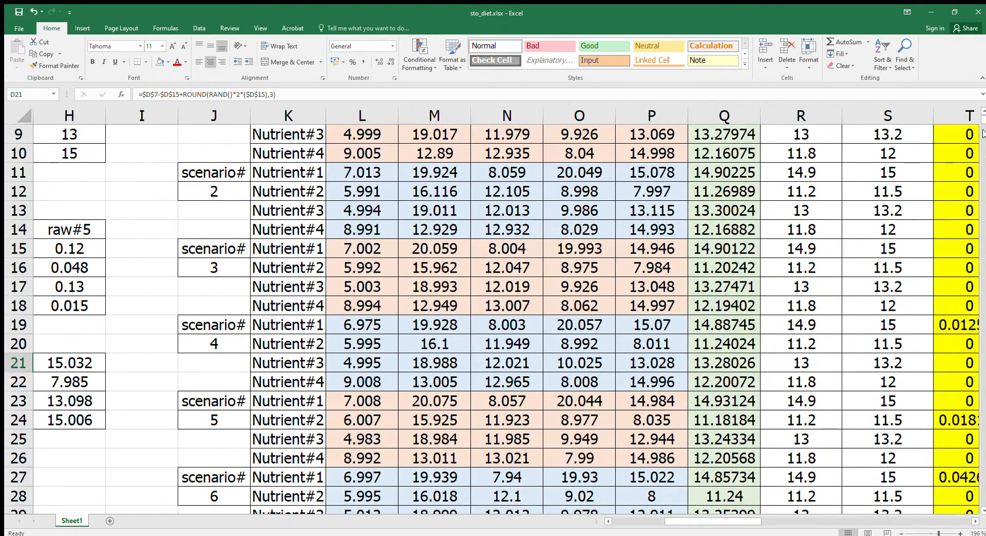
left_click_drag(983, 122, 983, 114)
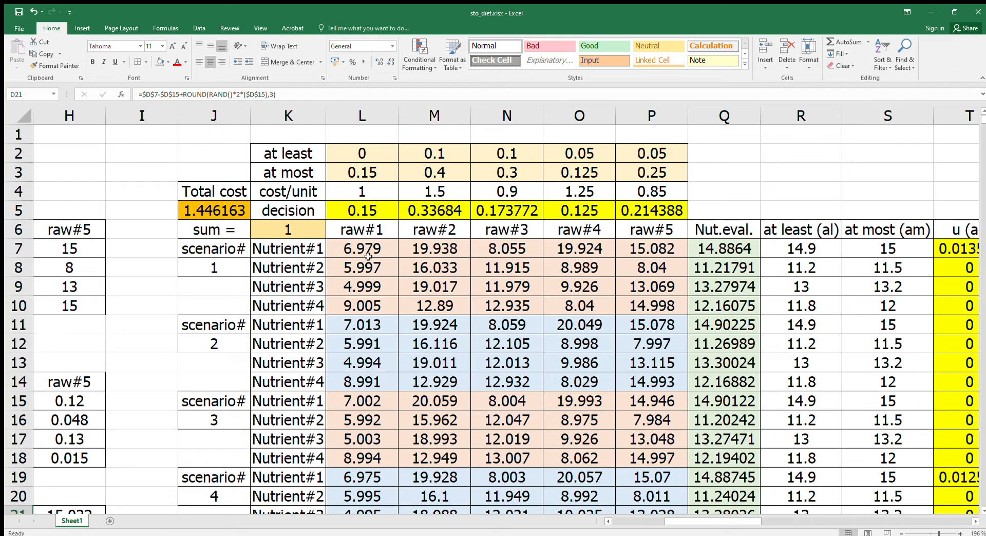
left_click_drag(368, 256, 648, 316)
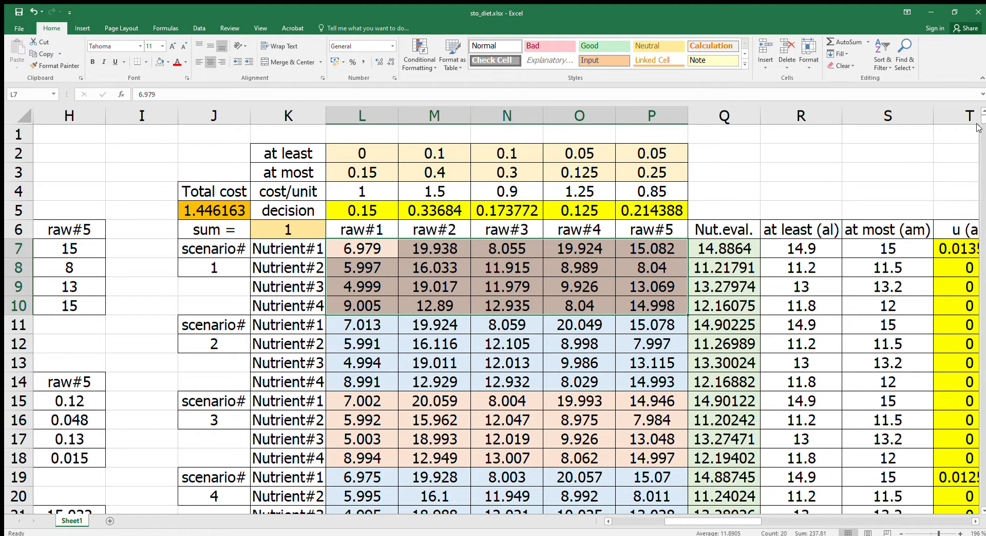
scroll(982, 123, "down", 10)
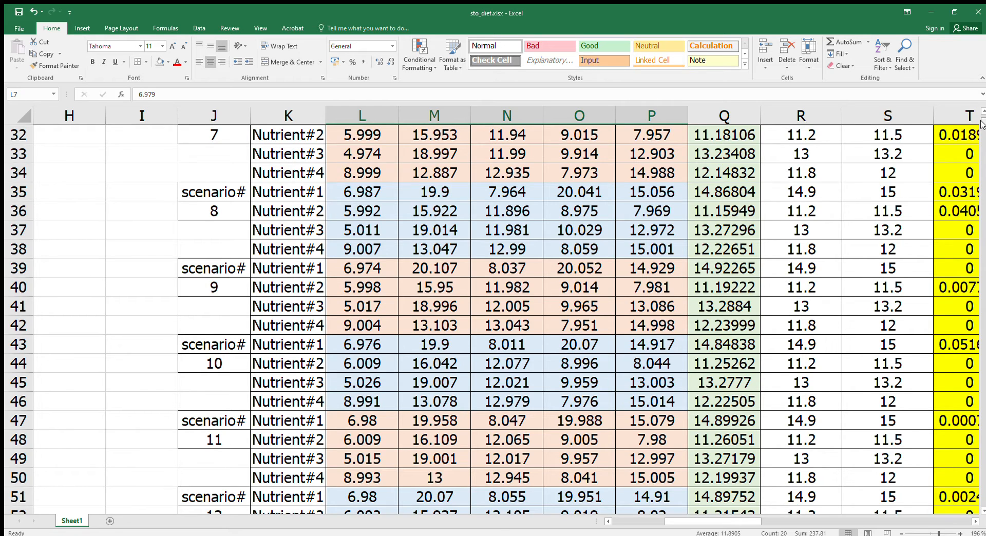
mouse_move(984, 129)
left_mouse_down()
mouse_move(984, 161)
mouse_move(985, 111)
left_mouse_up()
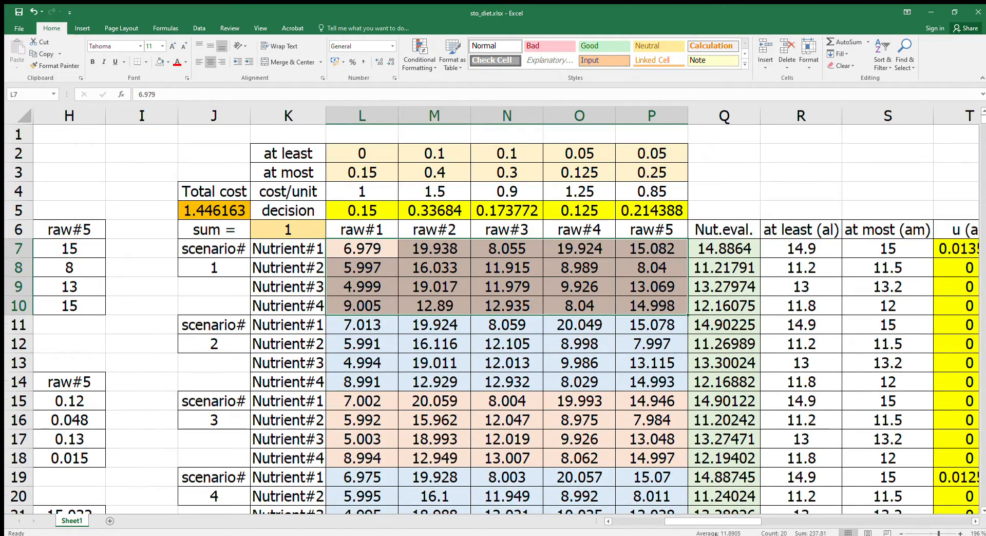
- Highlight the expected values in D7:H10 and compare them with the generated scenario blocks
left_click_drag(717, 521, 660, 521)
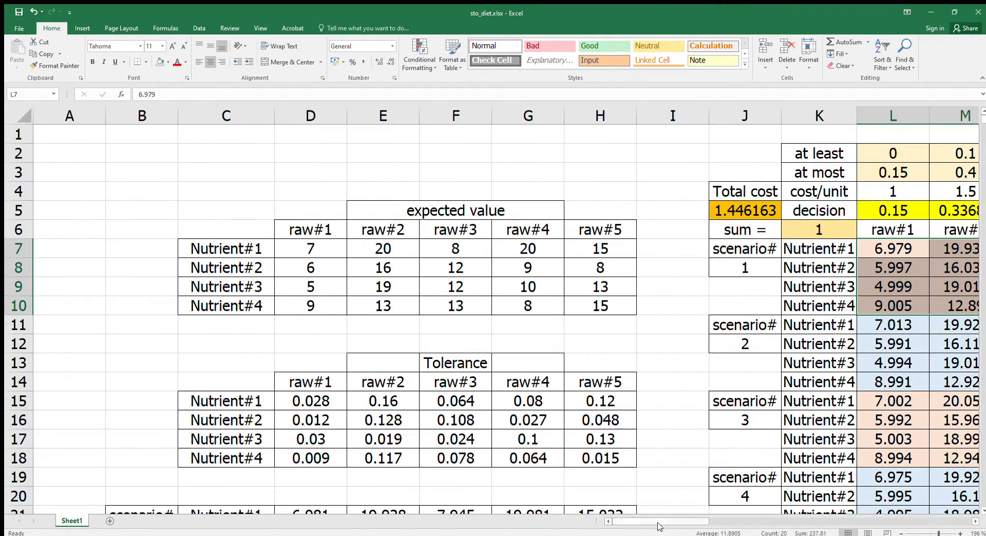
left_click_drag(327, 256, 603, 311)
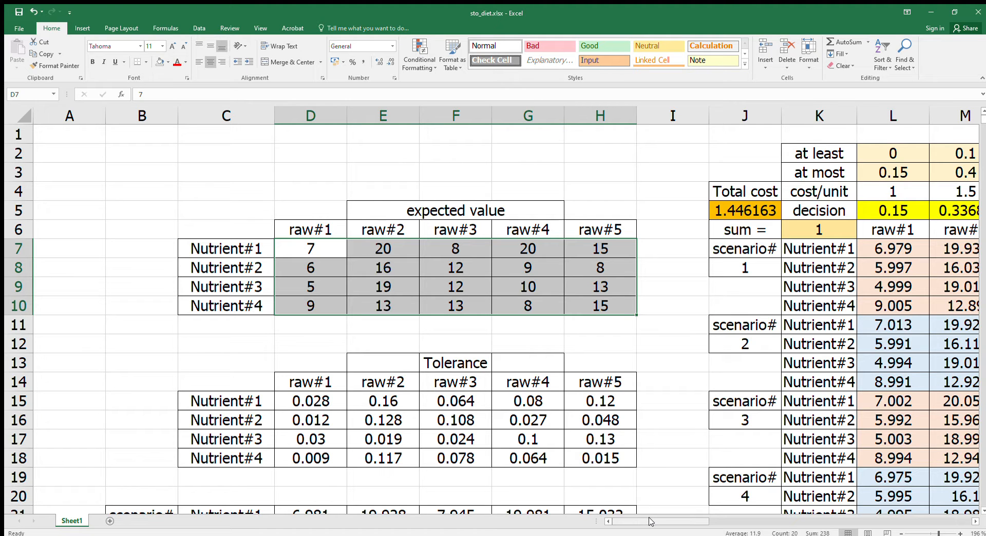
left_click_drag(650, 522, 698, 529)
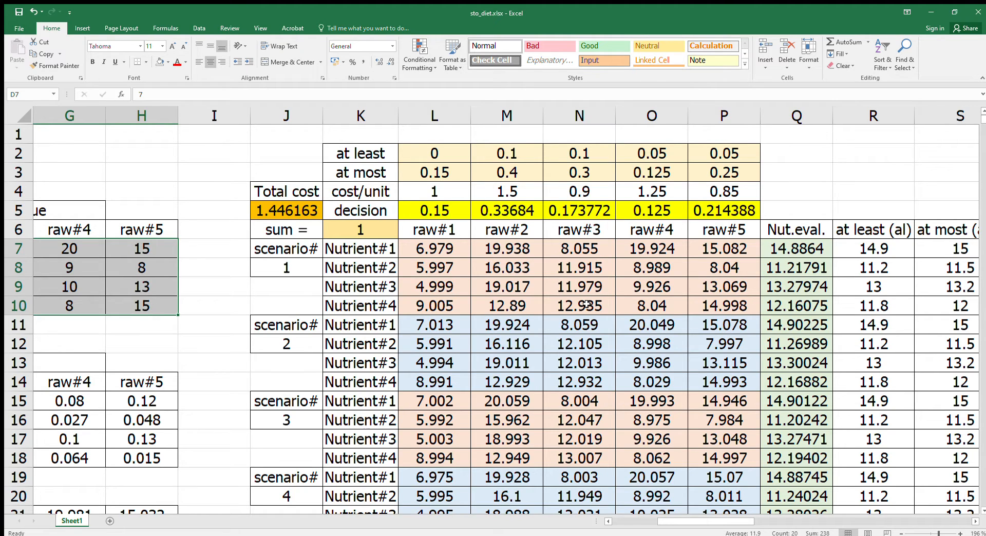
left_click_drag(673, 522, 629, 524)
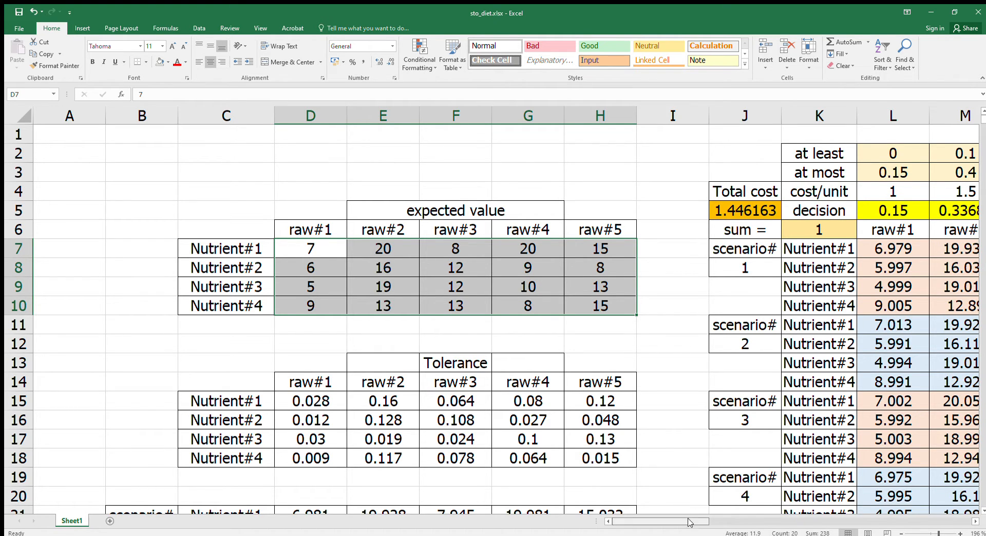
left_click_drag(685, 522, 745, 529)
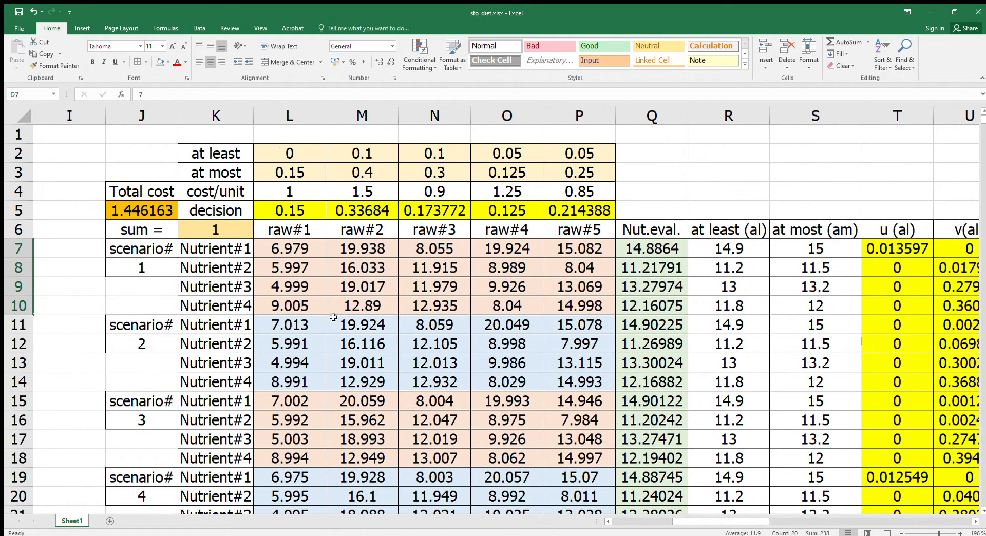
- Highlight scenario 1 in L7:P10, view the scenario list down to its last block, and return to the beginning
left_click(314, 257)
left_click_drag(314, 257, 579, 306)
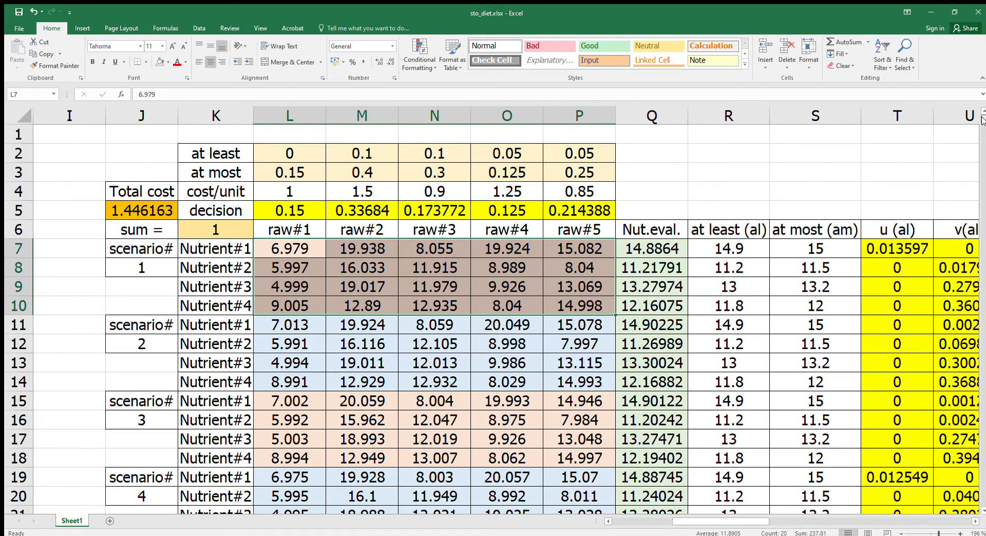
left_click_drag(983, 120, 984, 501)
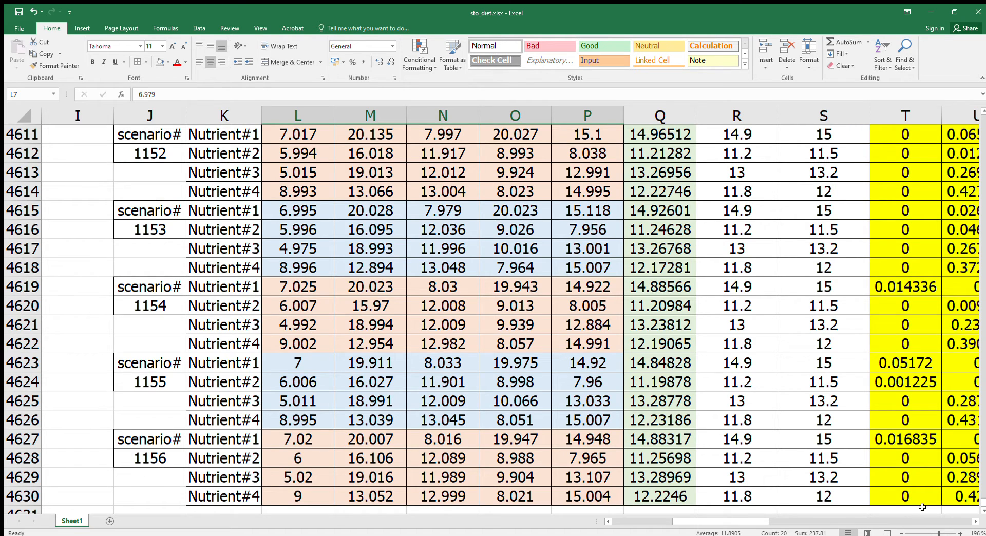
left_click_drag(984, 503, 984, 191)
left_click_drag(984, 154, 984, 116)
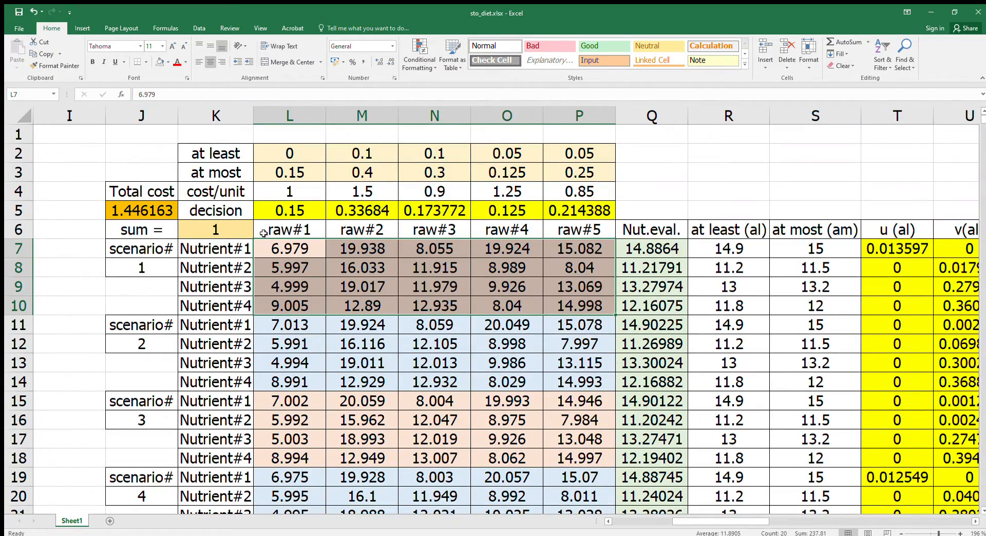
- Point out the raw#1 heading and the scenario 1 block L7:P10, narrowing to its Nutrient#1 row L7:P7
left_click(319, 233)
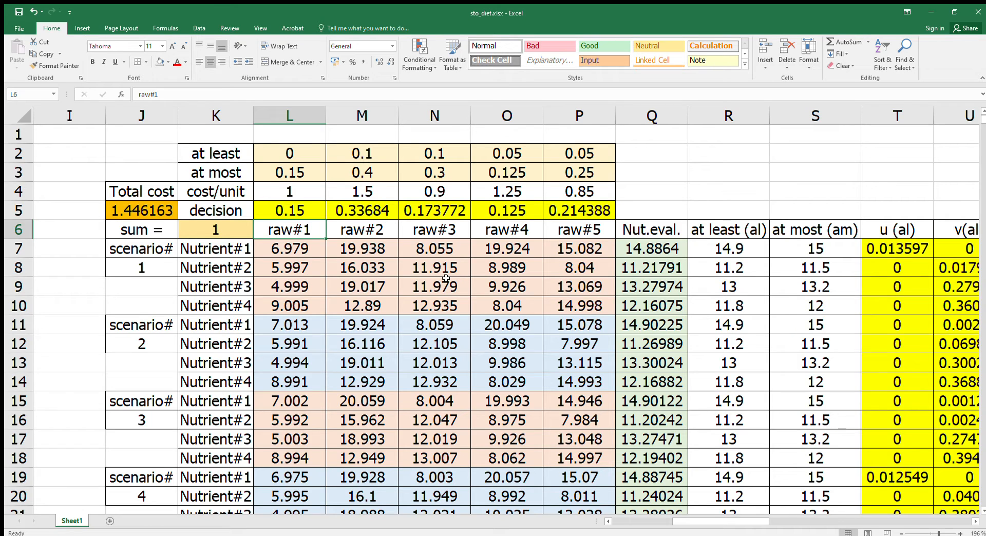
left_click_drag(298, 253, 576, 303)
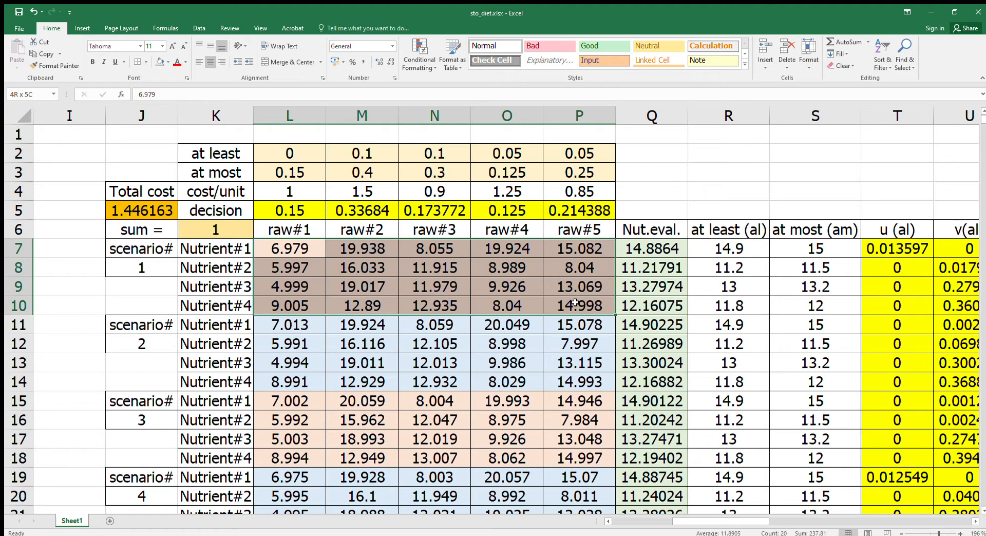
left_click_drag(298, 254, 576, 303)
left_click_drag(297, 248, 577, 257)
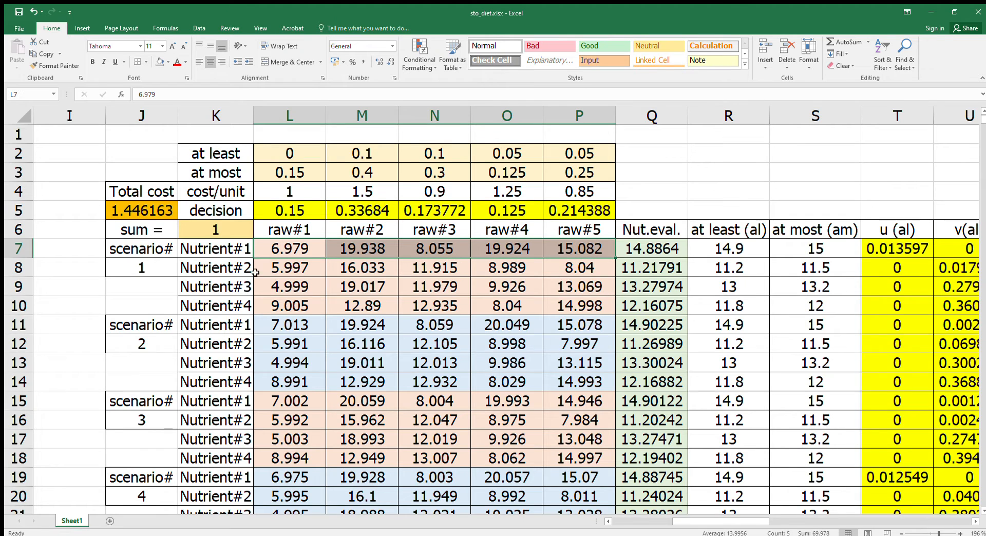
- Highlight the scenario 1 nutrient evaluations in column Q and inspect the SUMPRODUCT formula in Q7 without editing it
left_click(658, 251)
left_click_drag(659, 251, 662, 293)
double_click(654, 251)
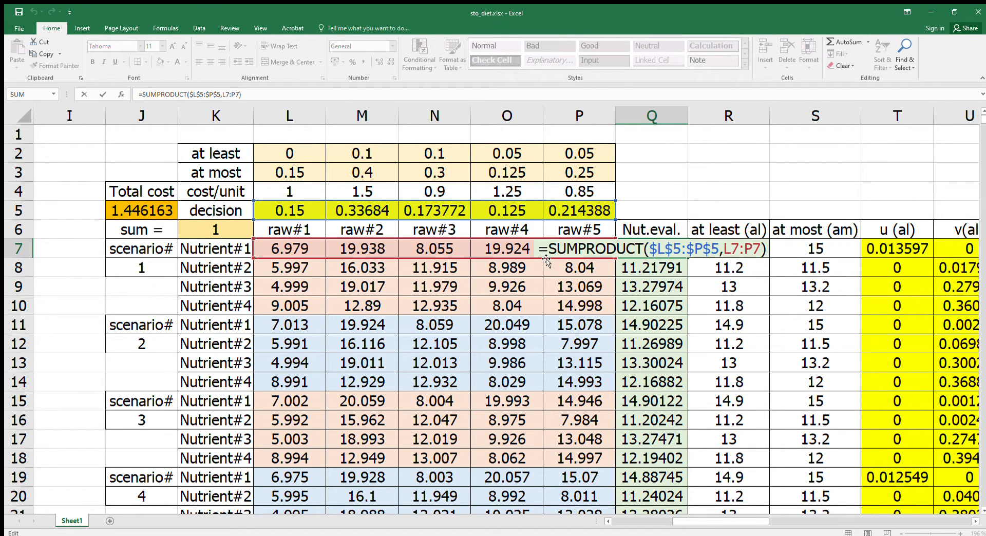
key("Escape")
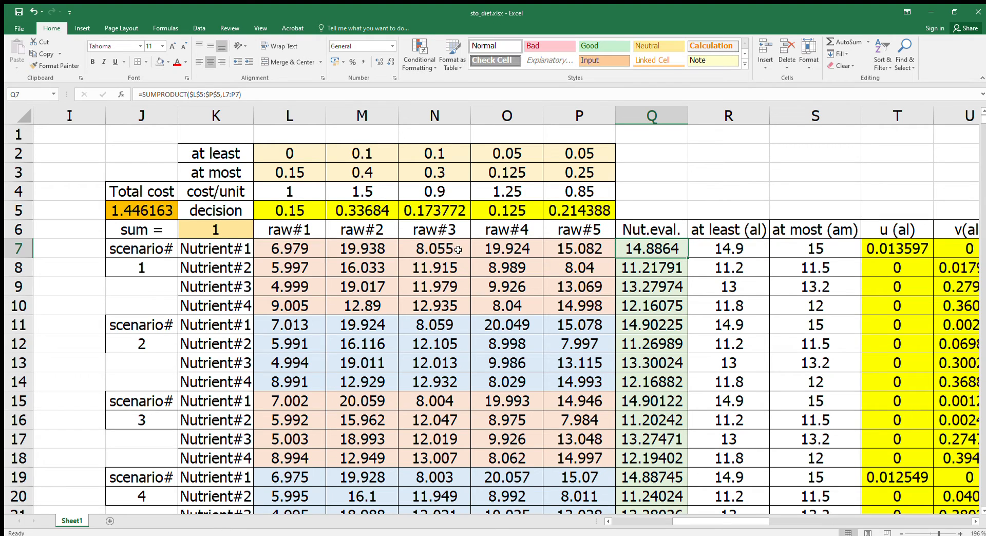
- Highlight the decision values in L5:P5 and match them with the raw material headings in L6:P6
left_click(289, 211)
left_click_drag(289, 211, 551, 209)
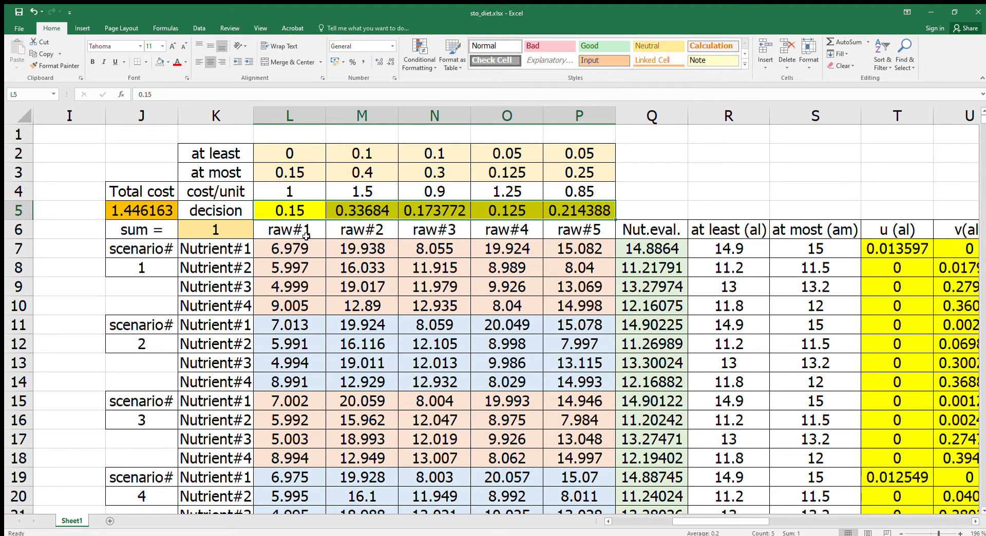
left_click_drag(314, 230, 567, 230)
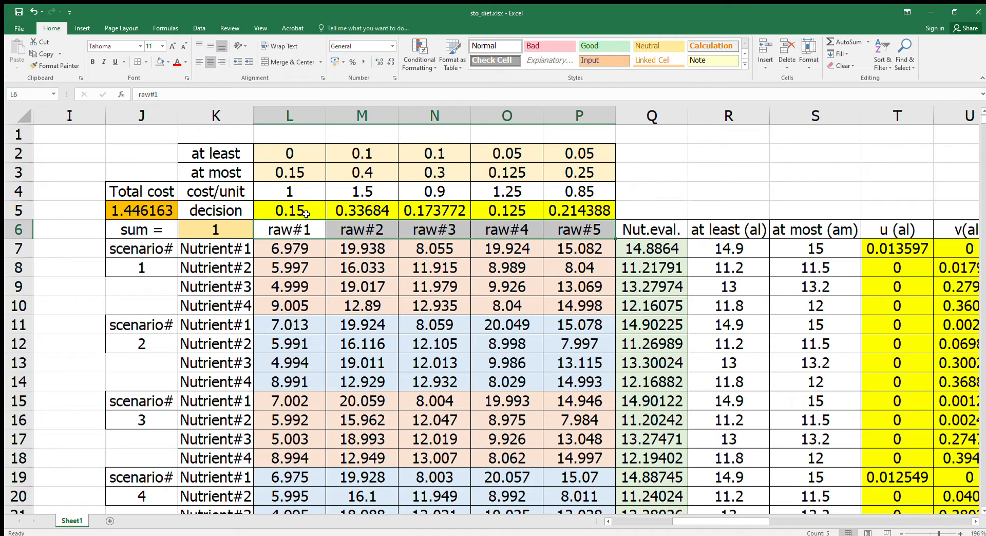
left_click_drag(308, 211, 562, 212)
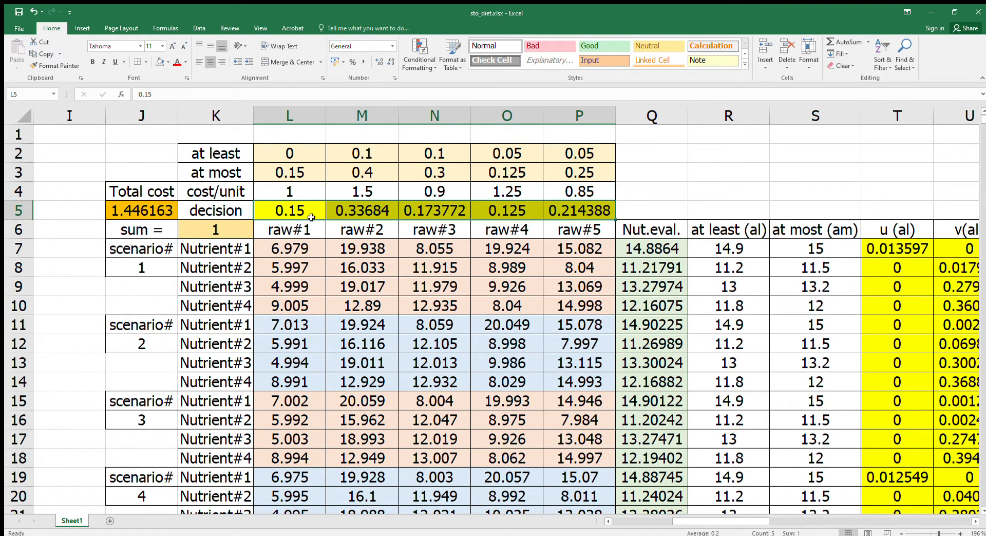
- Inspect the SUM formula in K6 without editing it, and highlight the decision values L5:P5 that it adds up
left_click(226, 237)
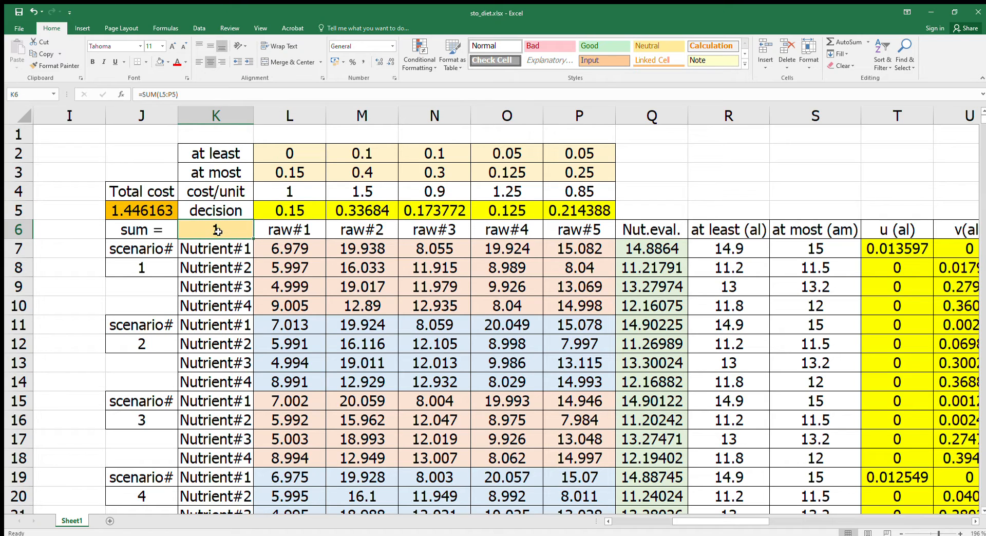
double_click(218, 232)
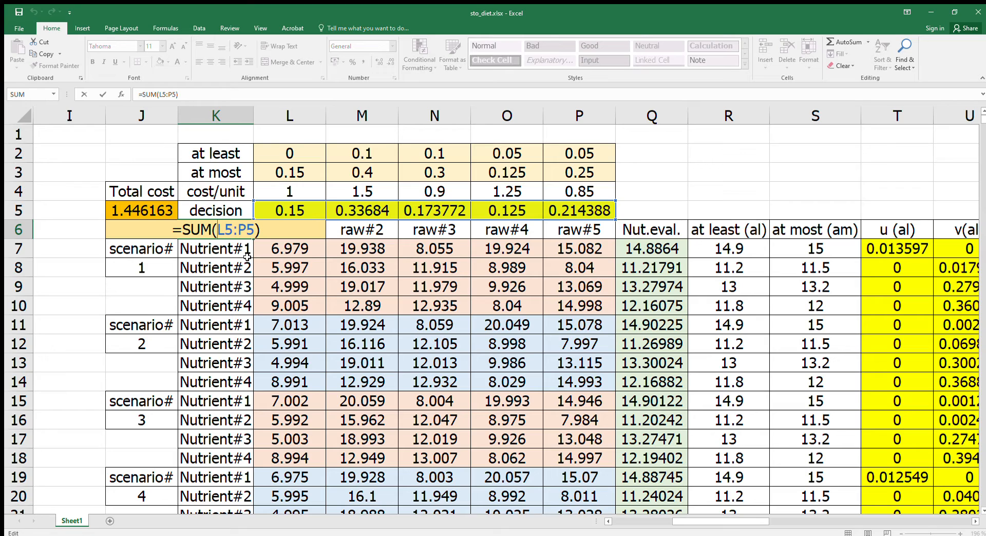
key("Escape")
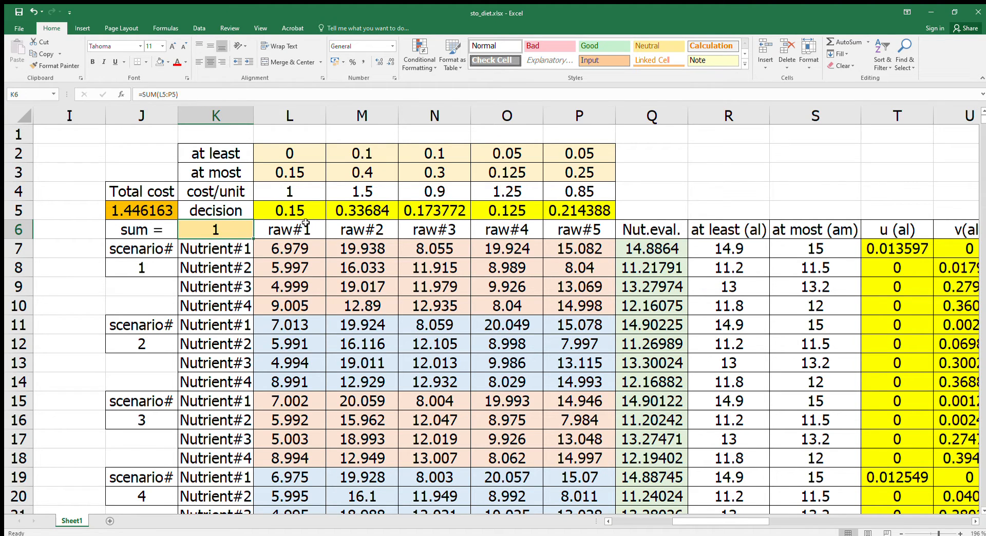
left_click_drag(311, 217, 548, 217)
left_click(241, 233)
left_click_drag(307, 218, 551, 214)
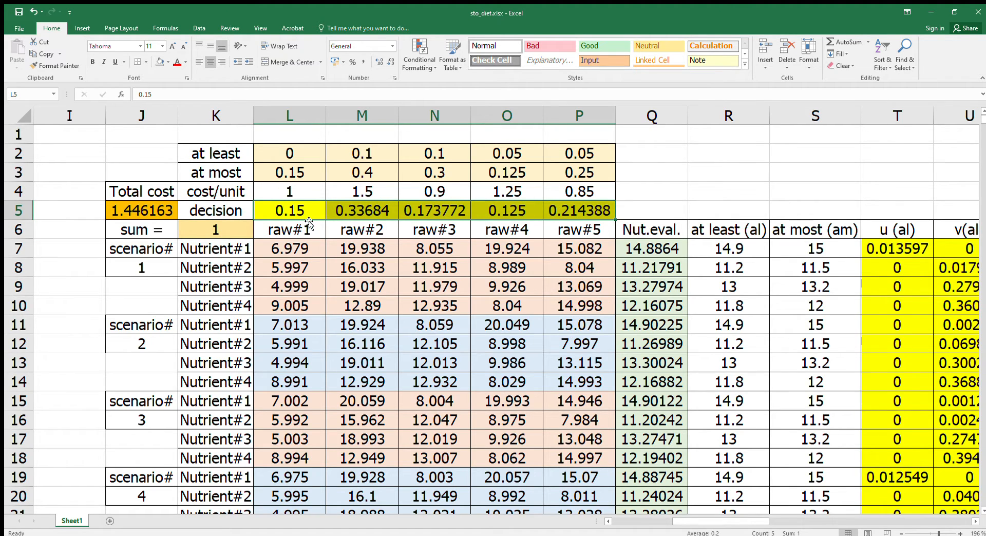
- Highlight the unit costs in L4:P4 and point out those of raw#1, raw#2 and raw#3 one by one
left_click_drag(309, 218, 377, 211)
left_click_drag(300, 196, 549, 194)
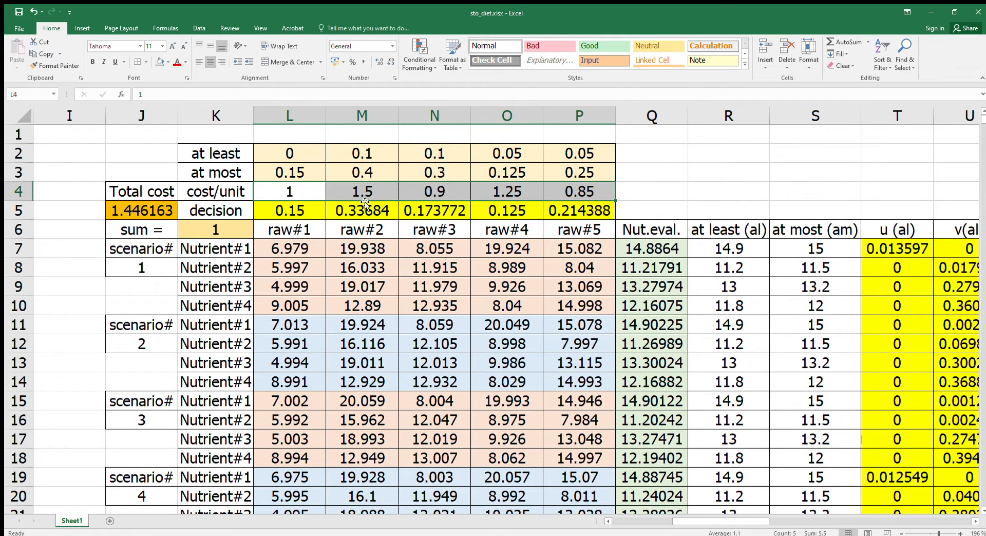
left_click(296, 193)
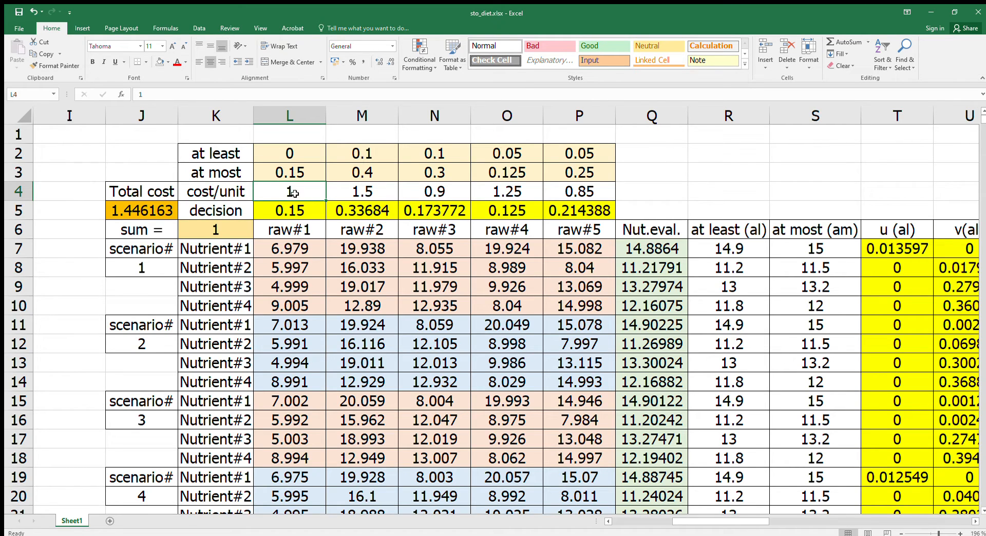
left_click(368, 198)
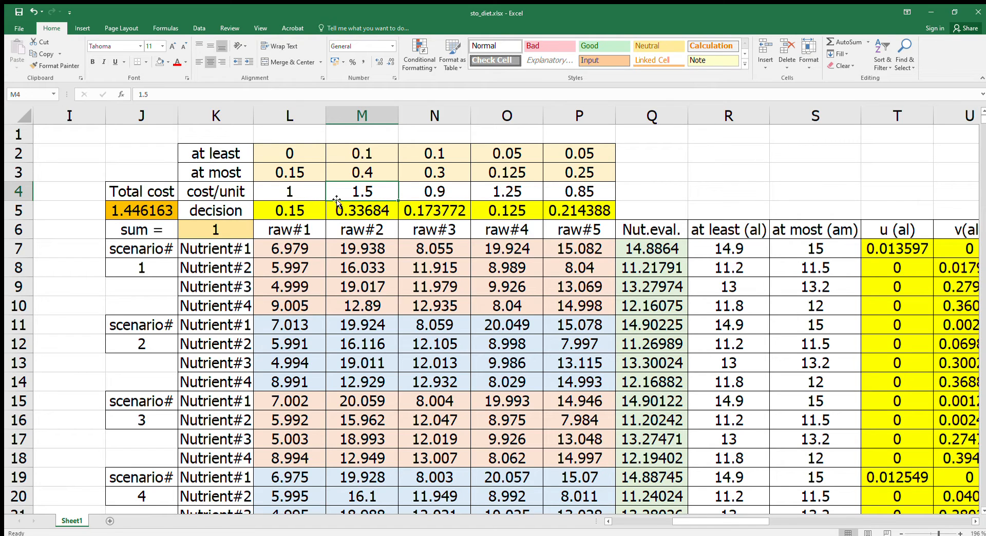
left_click(440, 233)
left_click(447, 198)
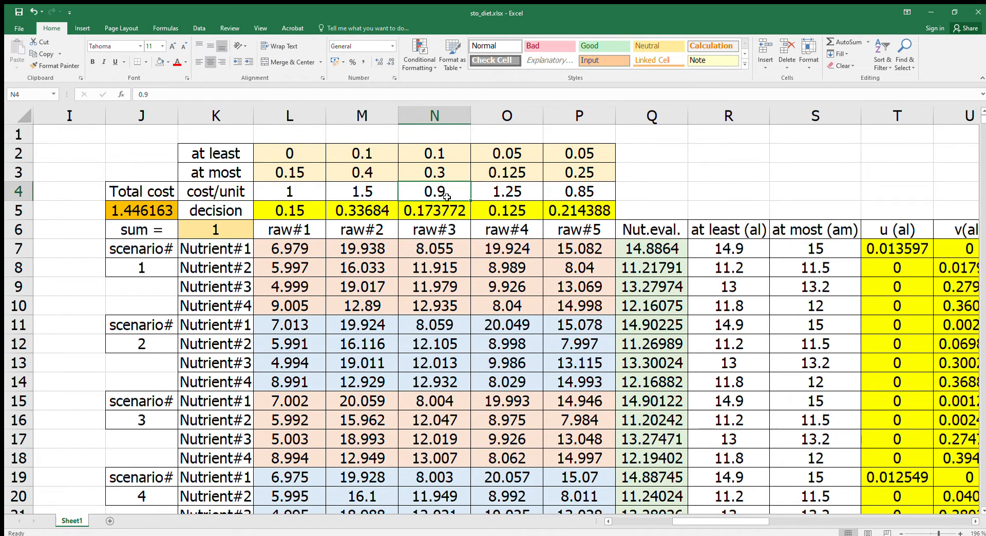
- Highlight the cost/unit row L4:P4 and the decision row L5:P5 beneath it
left_click(302, 197)
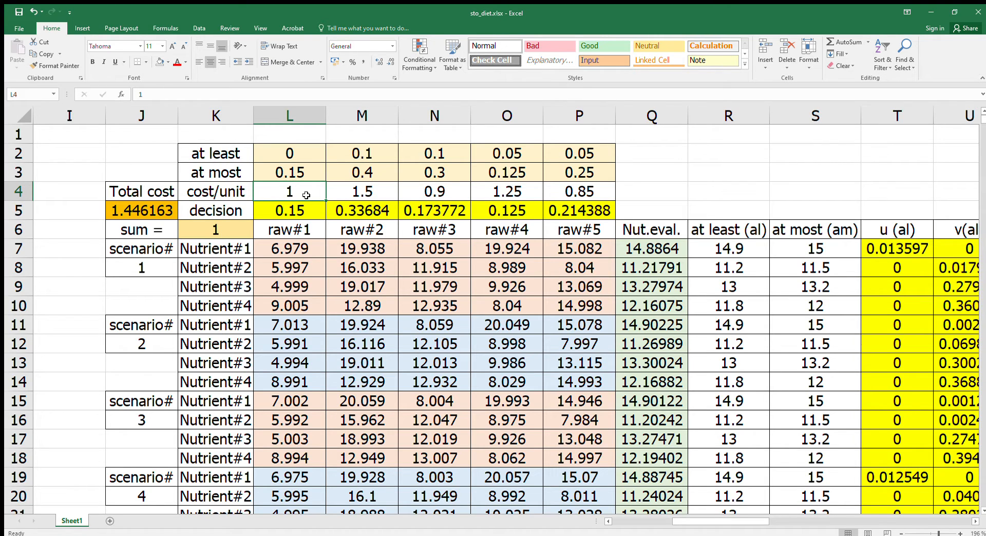
left_click_drag(322, 196, 563, 199)
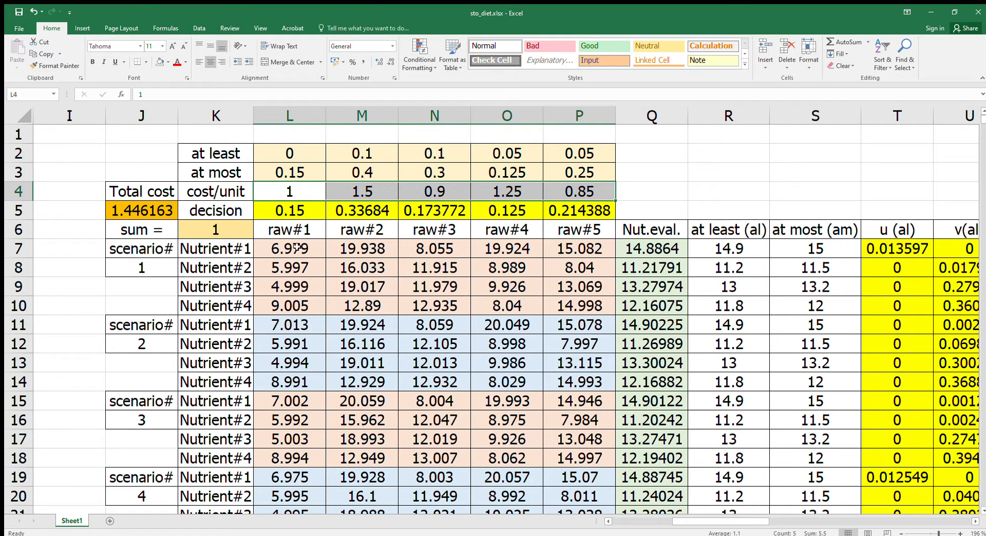
left_click(301, 211)
left_click_drag(337, 210, 556, 214)
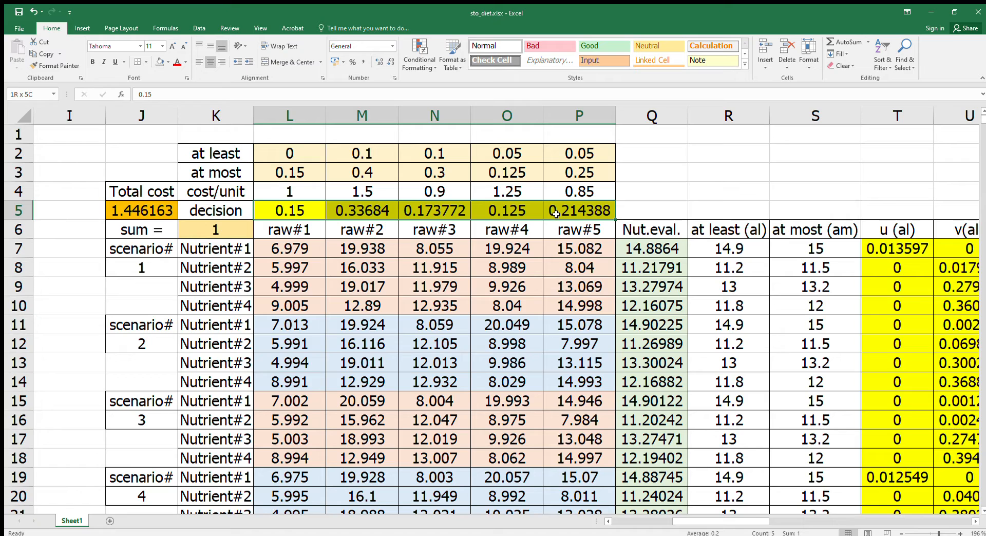
- Inspect the total cost formula in J5 without editing it, pointing out the unit costs it uses
left_click(155, 213)
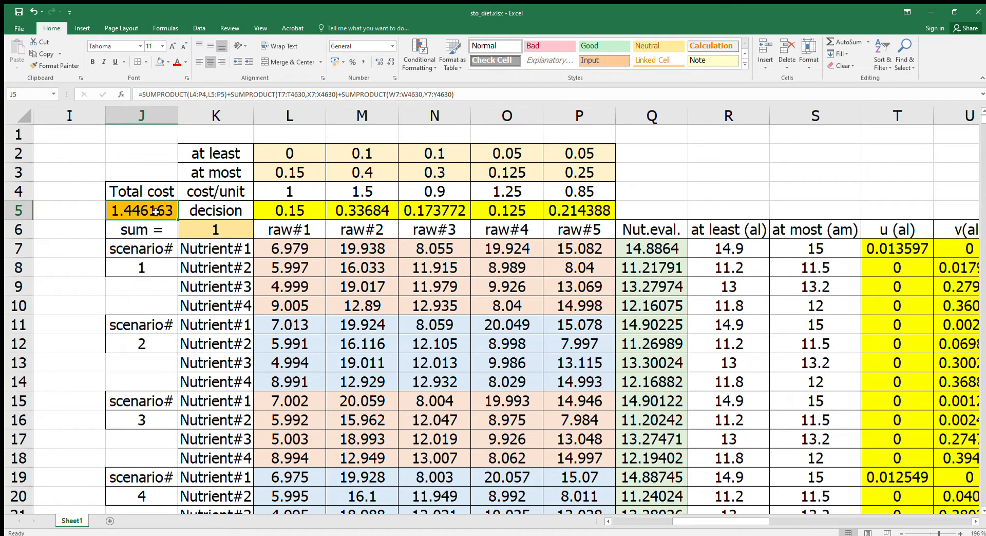
left_click_drag(270, 198, 363, 193)
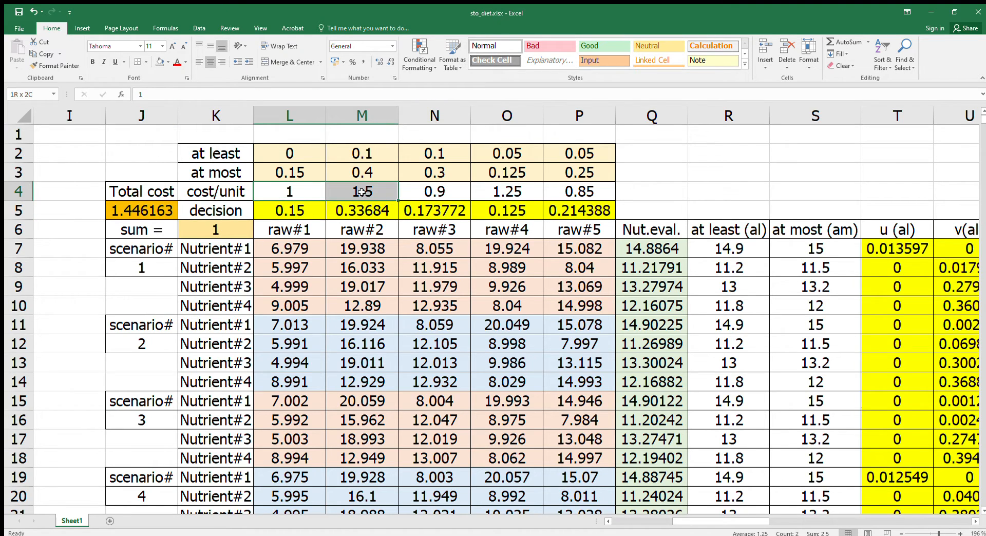
double_click(167, 207)
key("Escape")
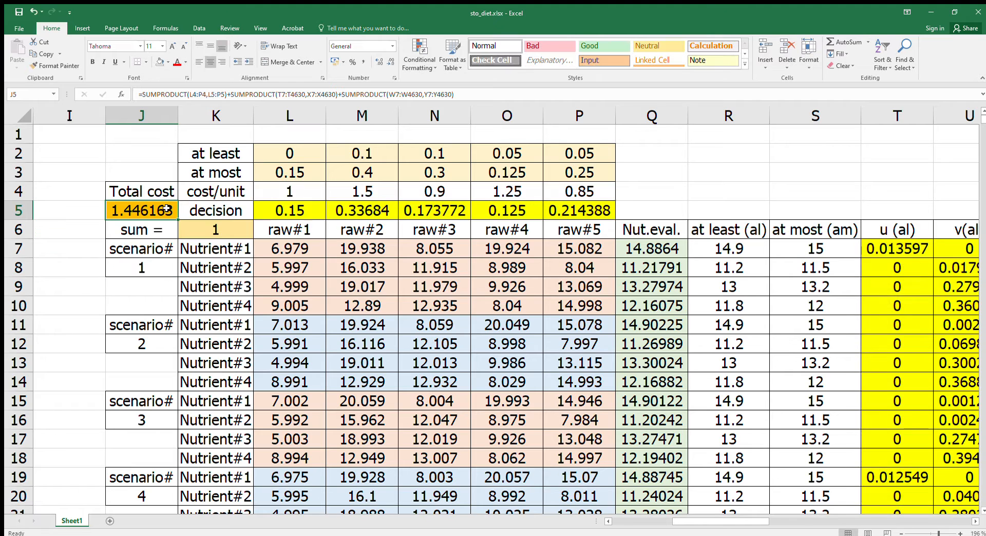
- Pair the unit costs L4:P4 with the decision values L5:P5 as the ranges multiplied in the total cost
left_click_drag(281, 194, 550, 196)
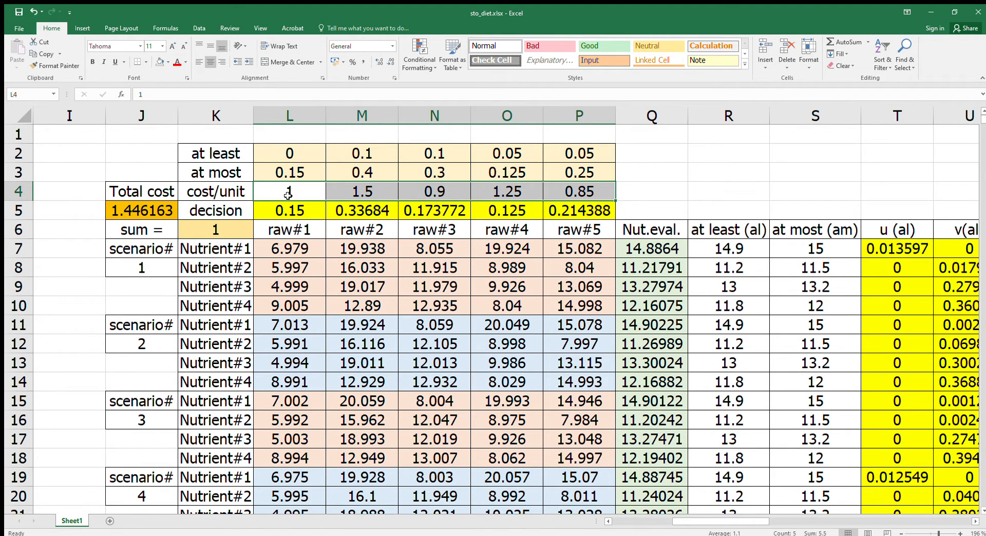
left_click_drag(287, 215, 565, 210)
left_click_drag(301, 193, 569, 193)
left_click_drag(314, 211, 554, 207)
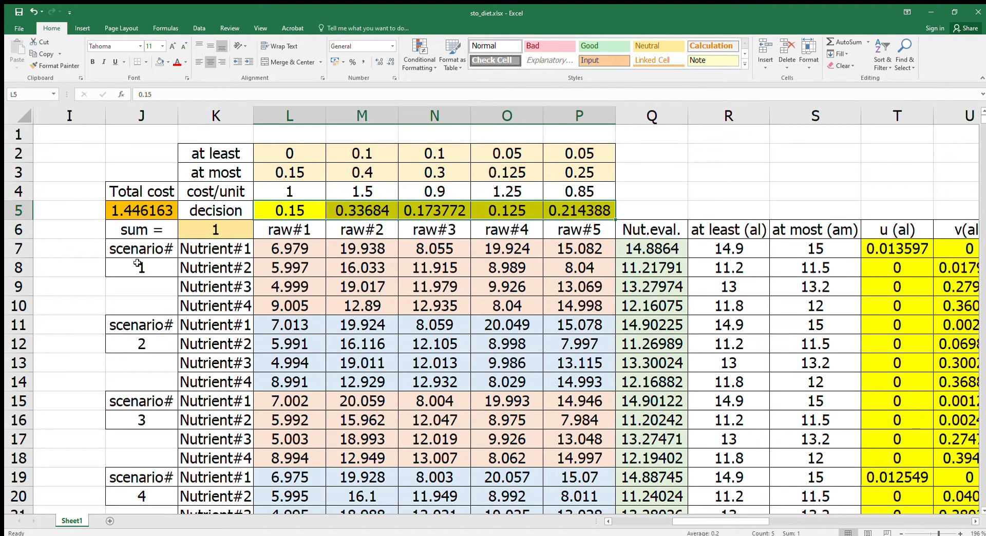
- Highlight the decision values L5:P5, view their SUM formula in K6, and point out the raw#3 unit cost in N4
left_click(308, 212)
left_click_drag(307, 212, 565, 213)
left_click(214, 234)
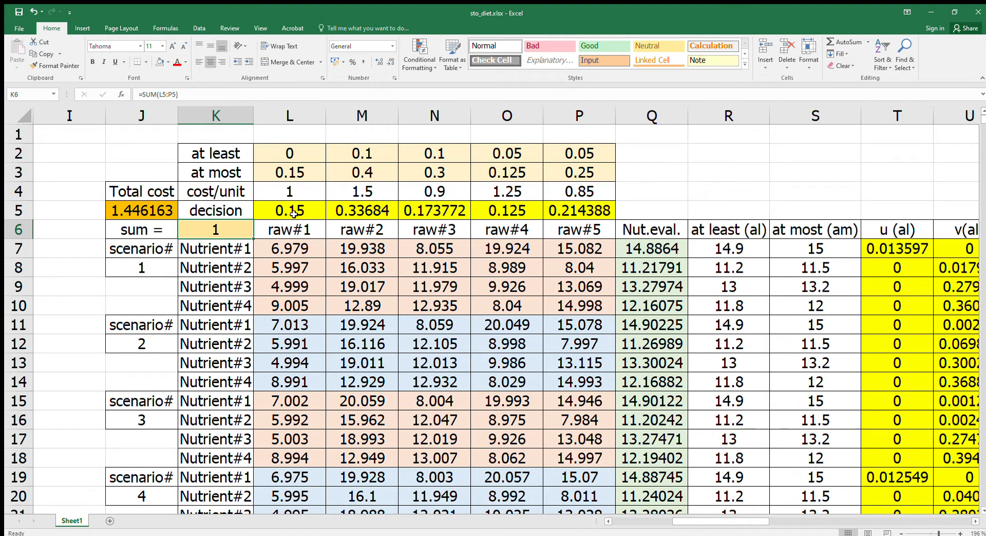
left_click_drag(287, 213, 547, 221)
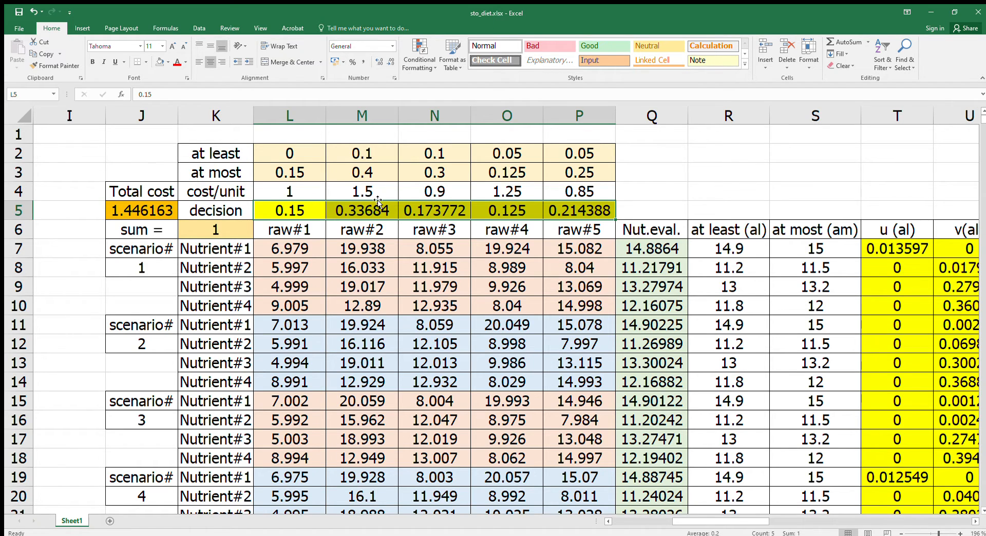
left_click(448, 195)
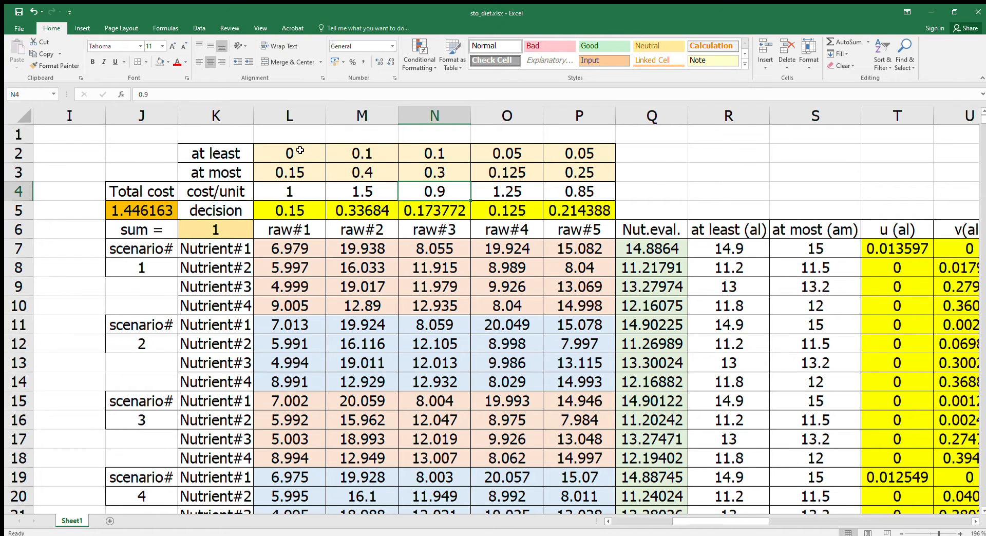
- Highlight the at least and at most limits in L2:P3 and go through the raw material headings in row 6
left_click_drag(303, 154, 583, 165)
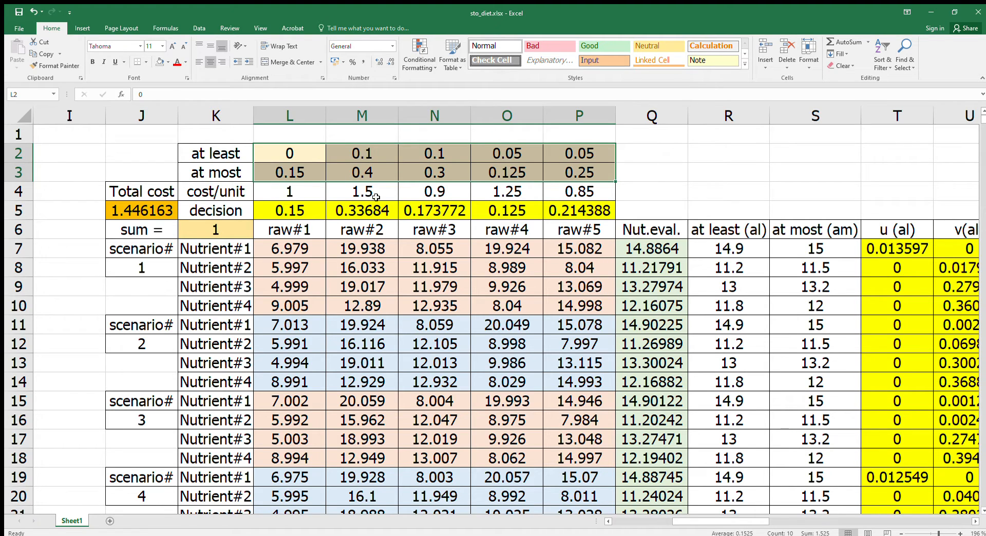
left_click(312, 231)
left_click(351, 232)
key("Right")
key("Right")
key("Right")
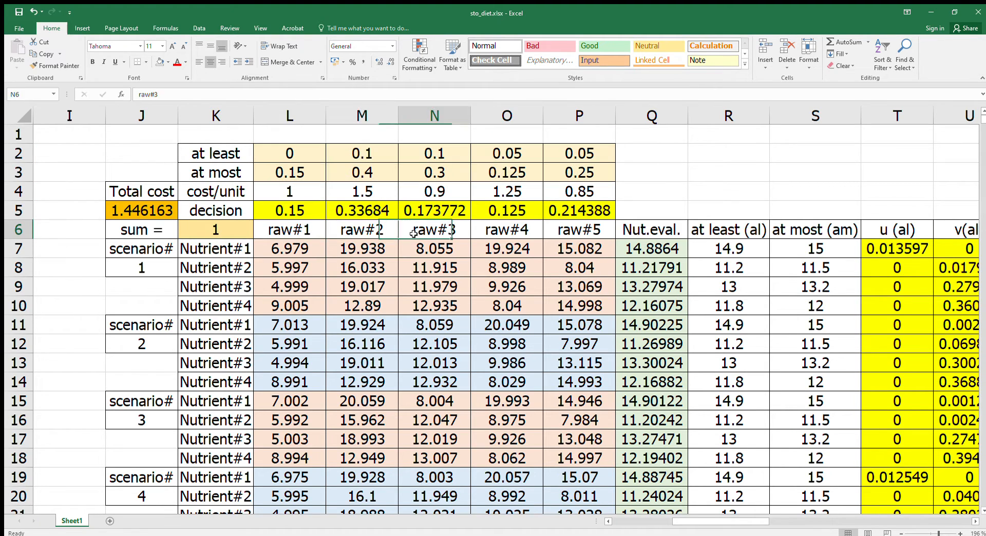
- Point out the at least and at most limits of raw#1 in L2:L3 and of raw#2 in M2:M3
left_click_drag(312, 159, 311, 167)
left_click(303, 228)
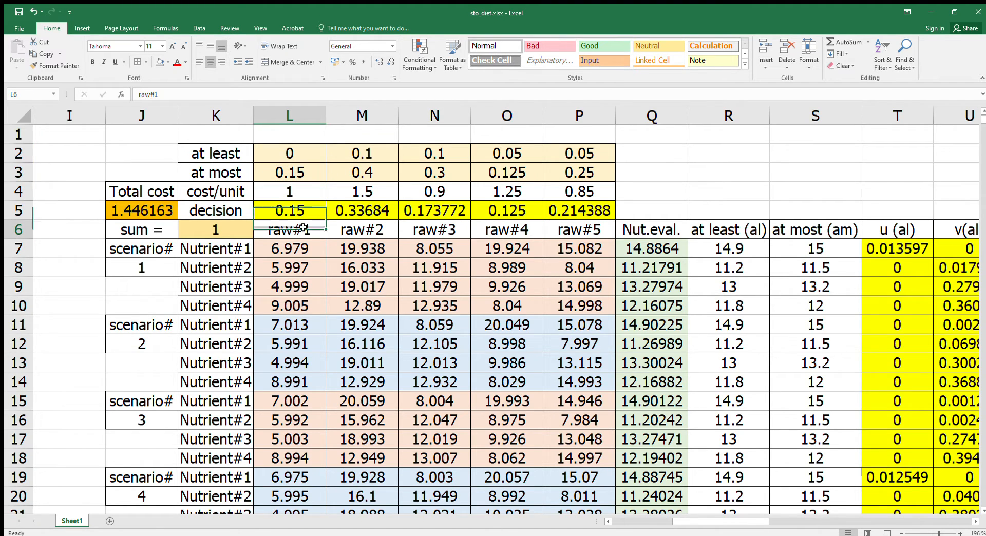
left_click(294, 161)
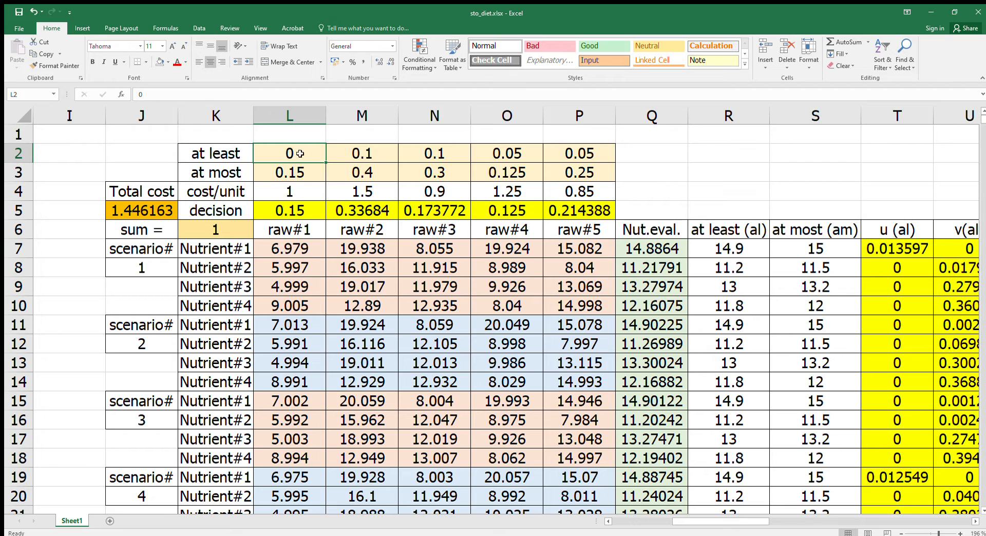
left_click(299, 169)
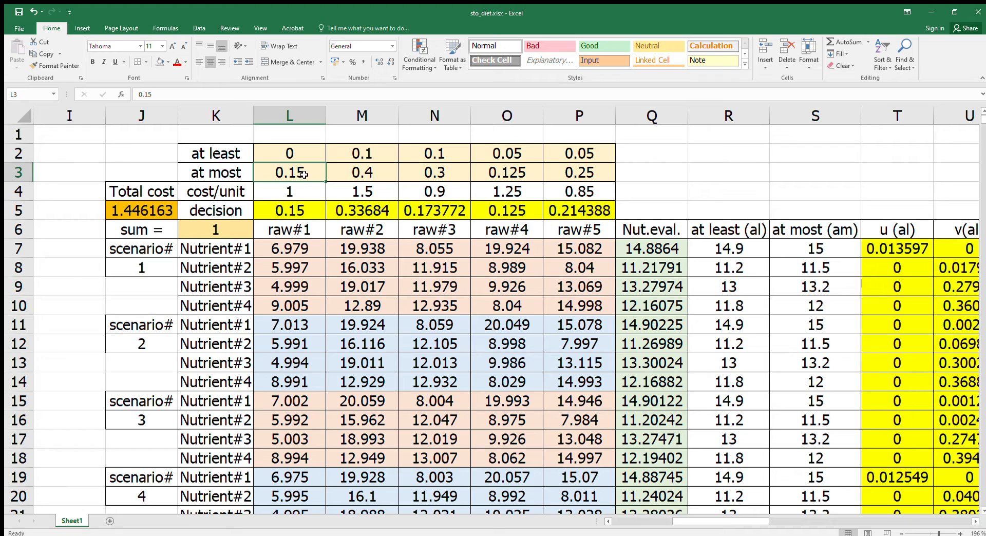
left_click(380, 158)
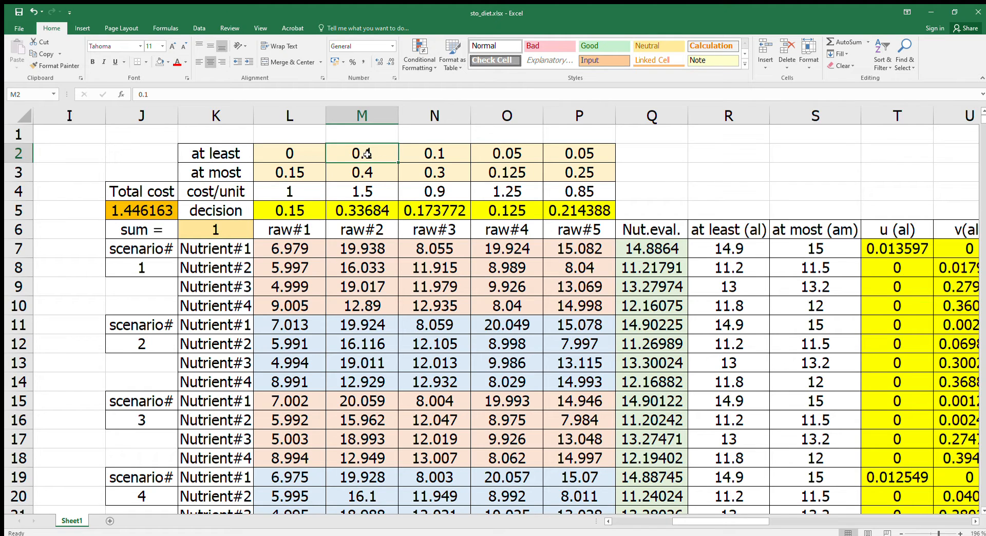
left_click(370, 174)
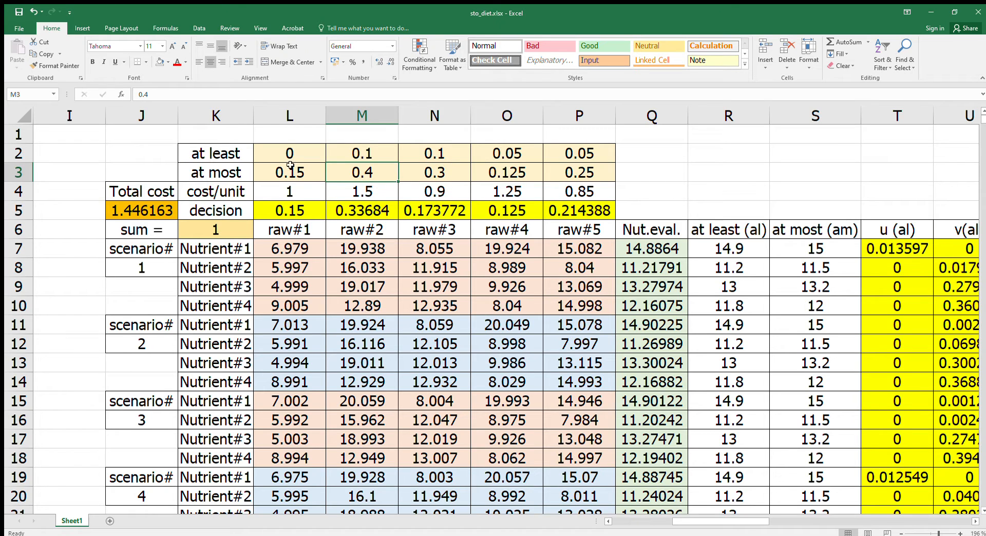
- Compare the limits in L2:P3 with the decision values in L5:P5 that they constrain
left_click_drag(291, 155, 550, 171)
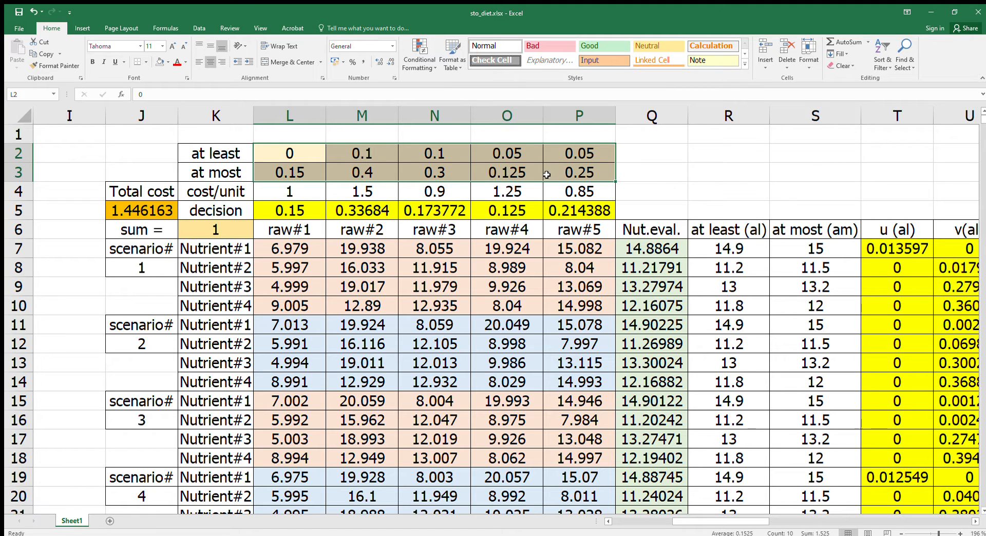
left_click_drag(302, 215, 568, 213)
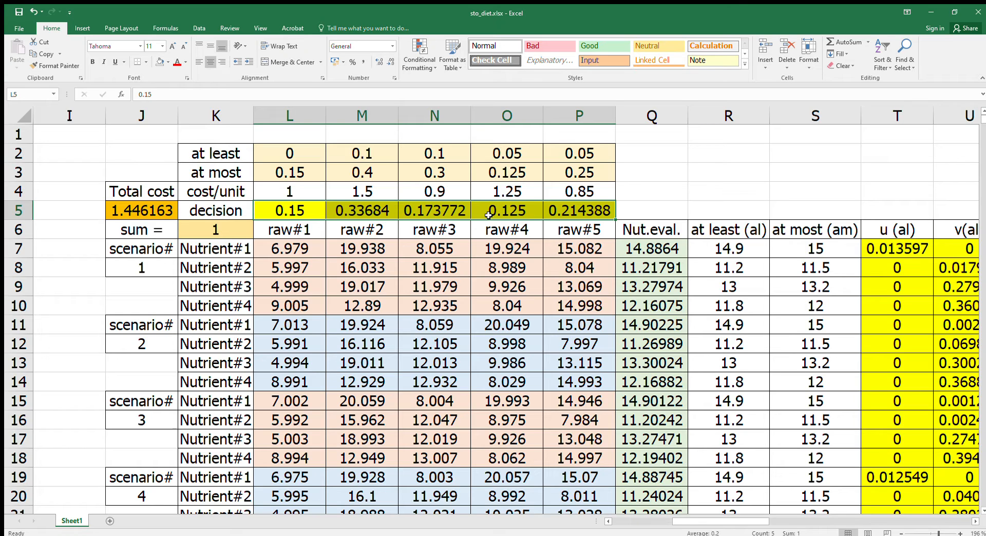
left_click_drag(272, 152, 558, 166)
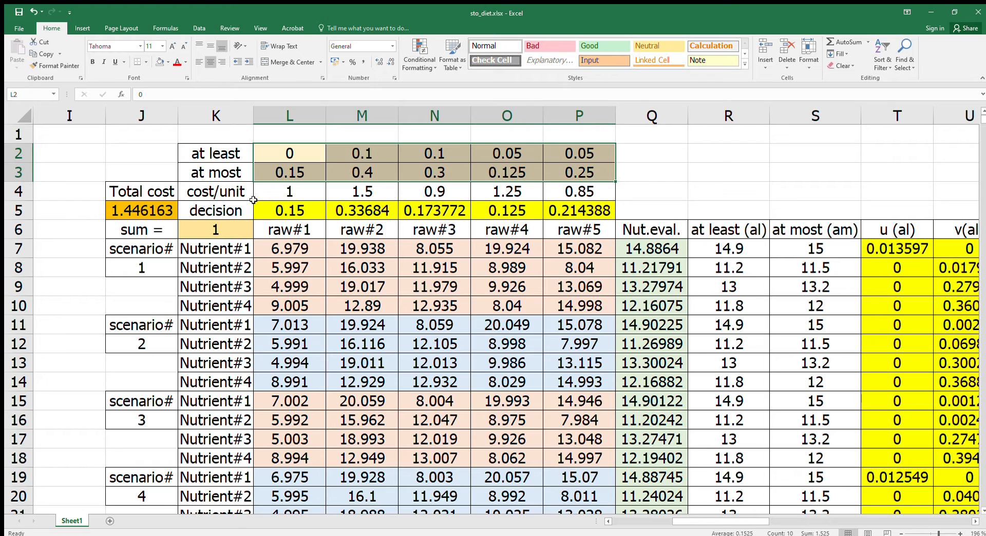
- View the total cost formula in J5, and highlight the limits L2:P3 and the decision values L5:P5
left_click(157, 215)
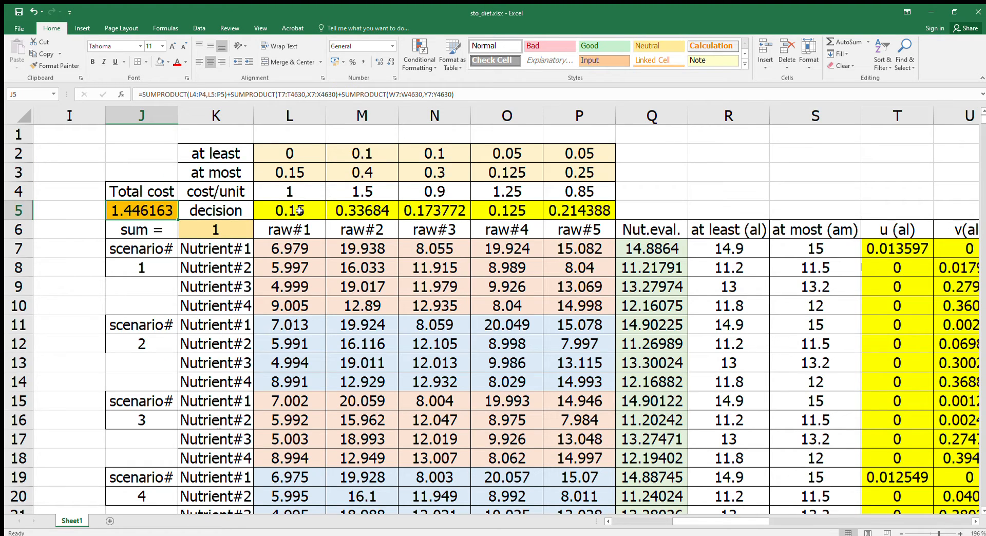
left_click_drag(308, 157, 551, 172)
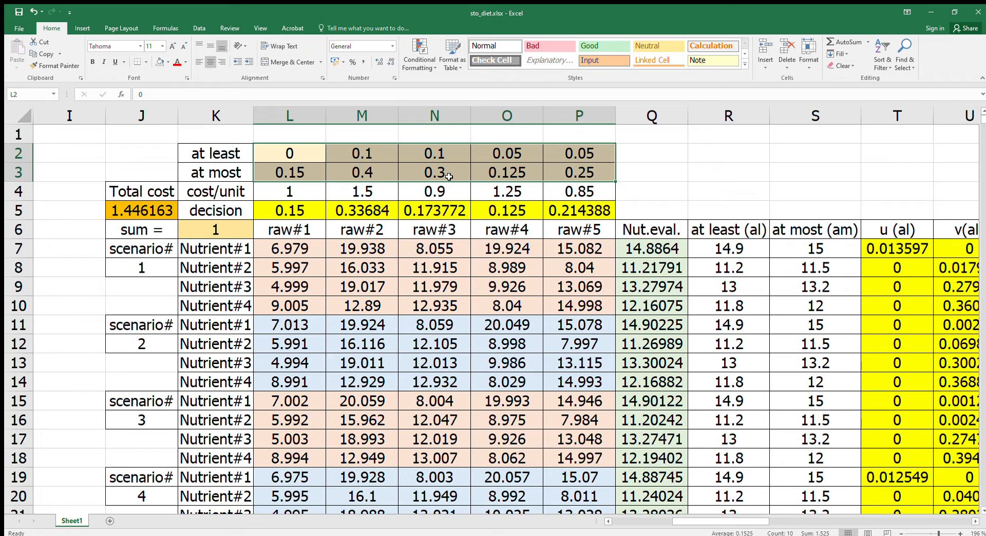
left_click_drag(305, 156, 552, 166)
left_click_drag(313, 216, 584, 216)
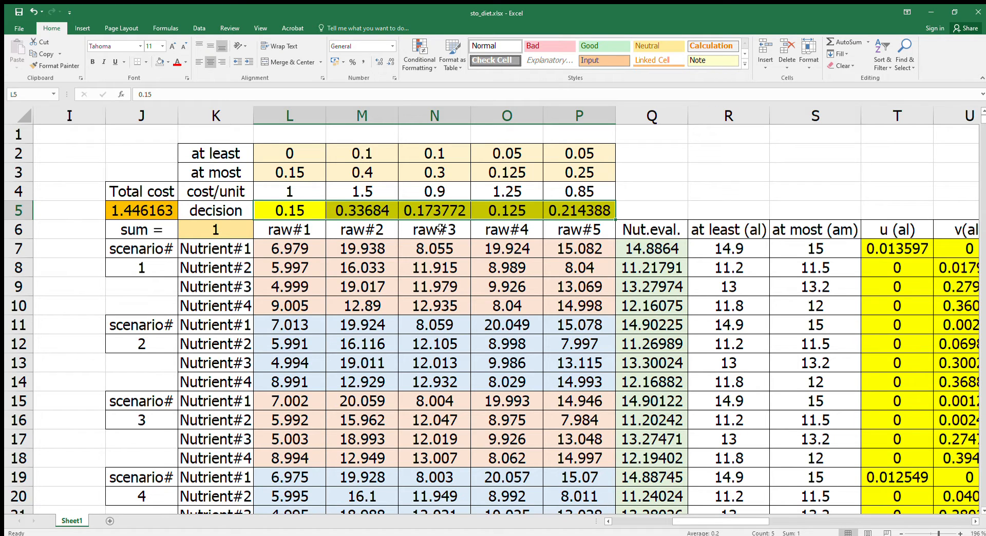
- View the sum in K6 and highlight the scenario 1 block L7:P10, extending the range to scenarios 1 to 3 in L7:P18
left_click(232, 236)
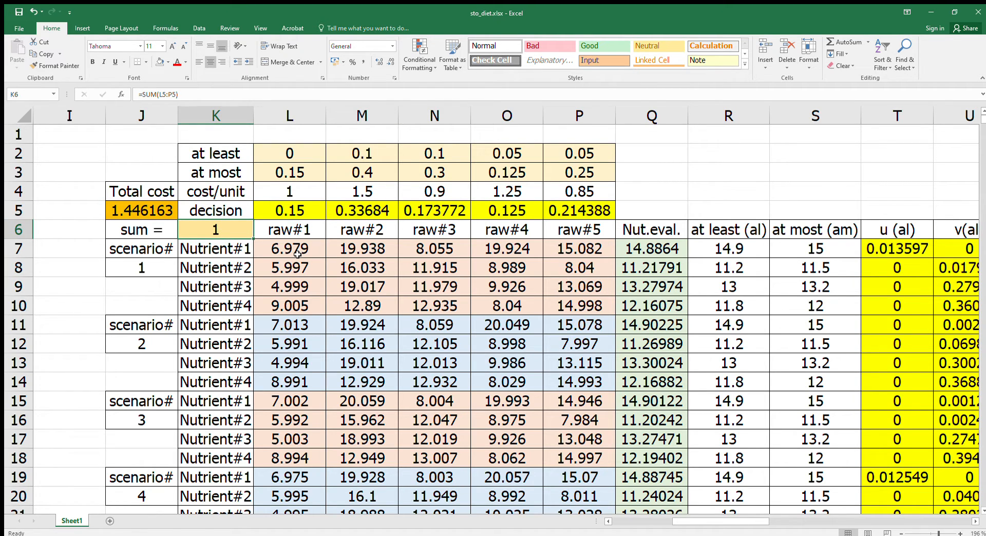
left_click_drag(297, 253, 592, 313)
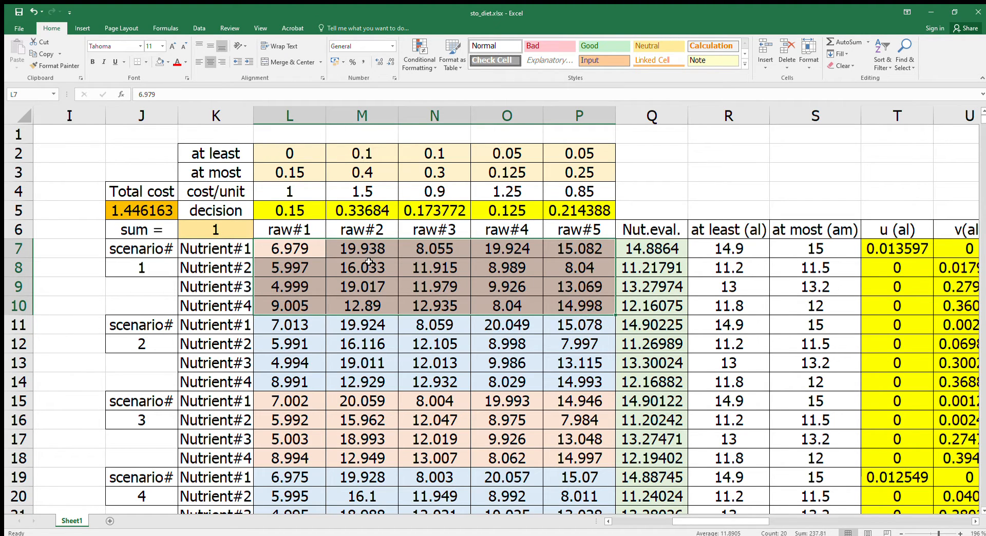
left_click_drag(302, 254, 565, 455)
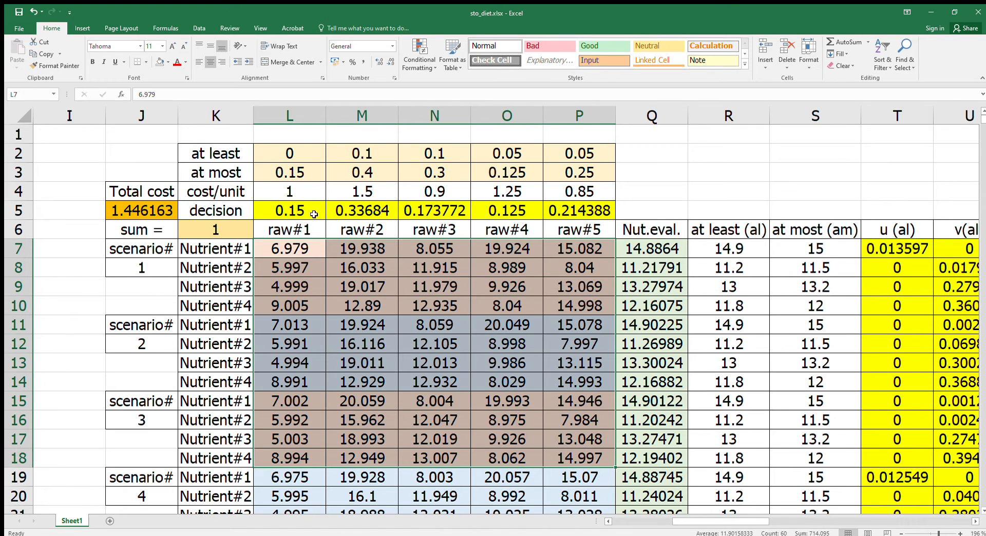
- Highlight the decision values L5:P5 and the limits L2:P3, narrowing to the at least values in L2 and M2:P2
left_click_drag(314, 214, 553, 215)
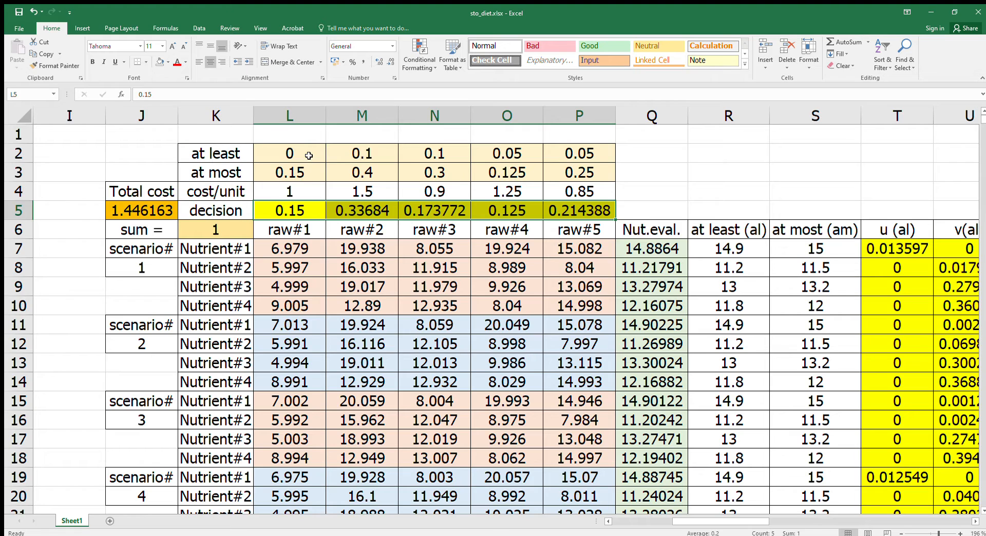
left_click_drag(309, 155, 570, 173)
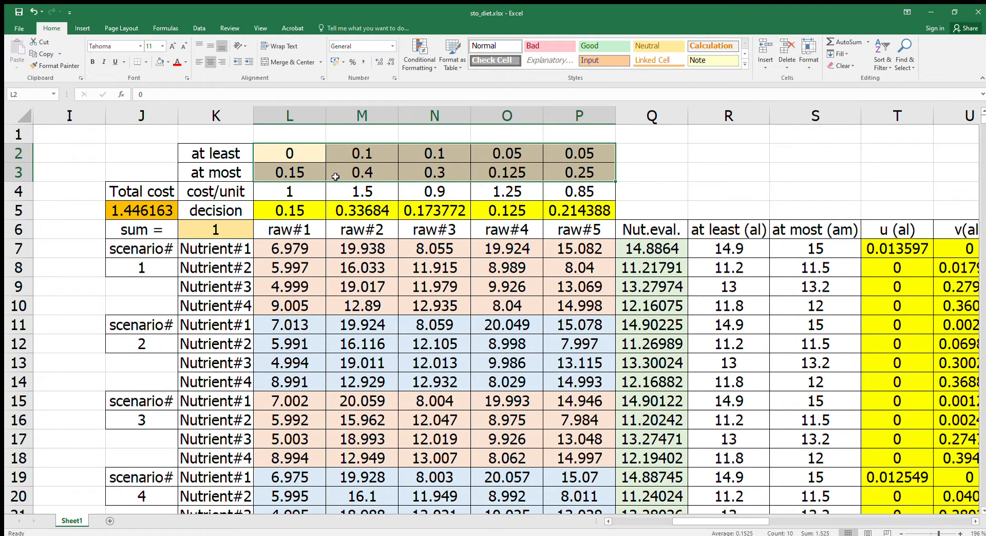
left_click(300, 153)
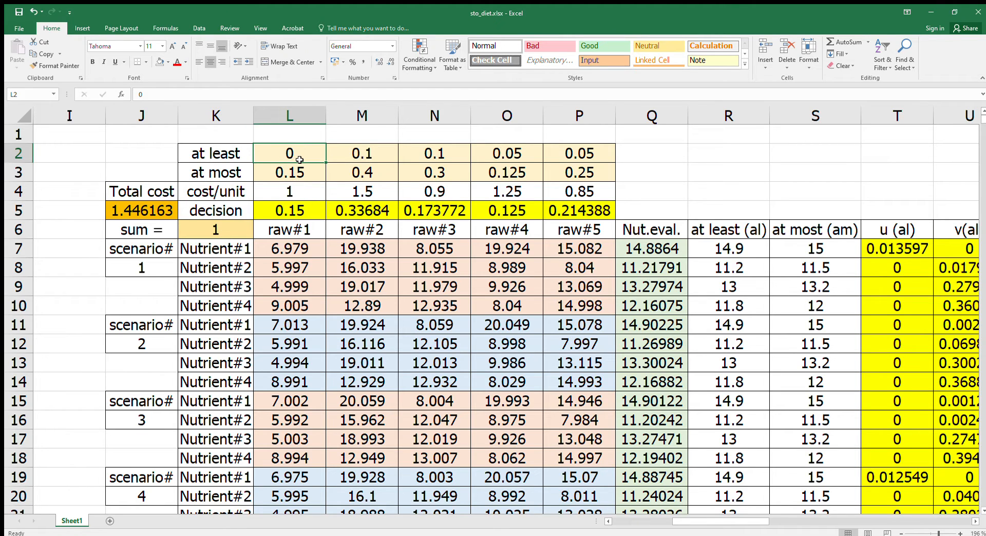
left_click_drag(374, 159, 560, 159)
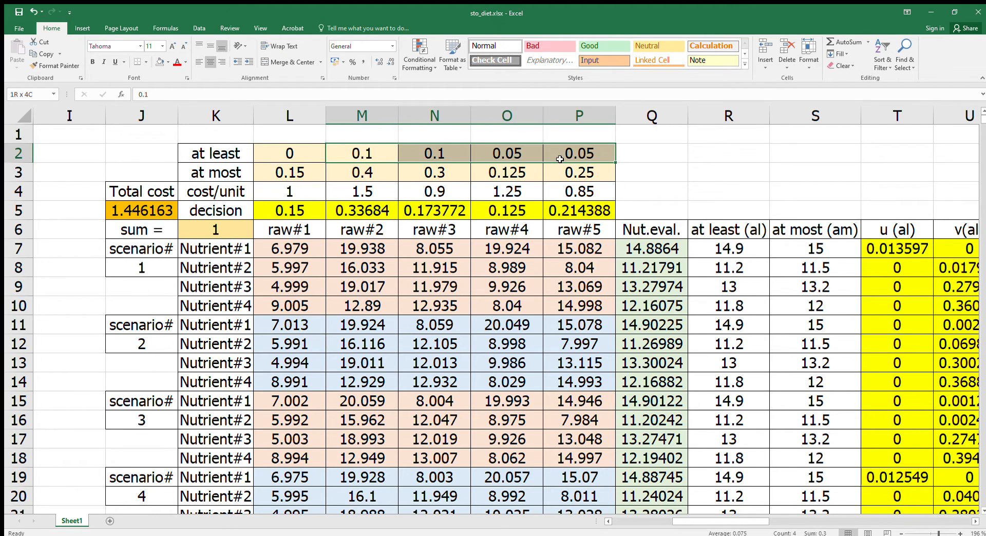
- Highlight the raw material limits L2:P3, and go through each decision value in L5:P5 and its sum formula in K6
left_click(304, 169)
left_click_drag(305, 158, 559, 173)
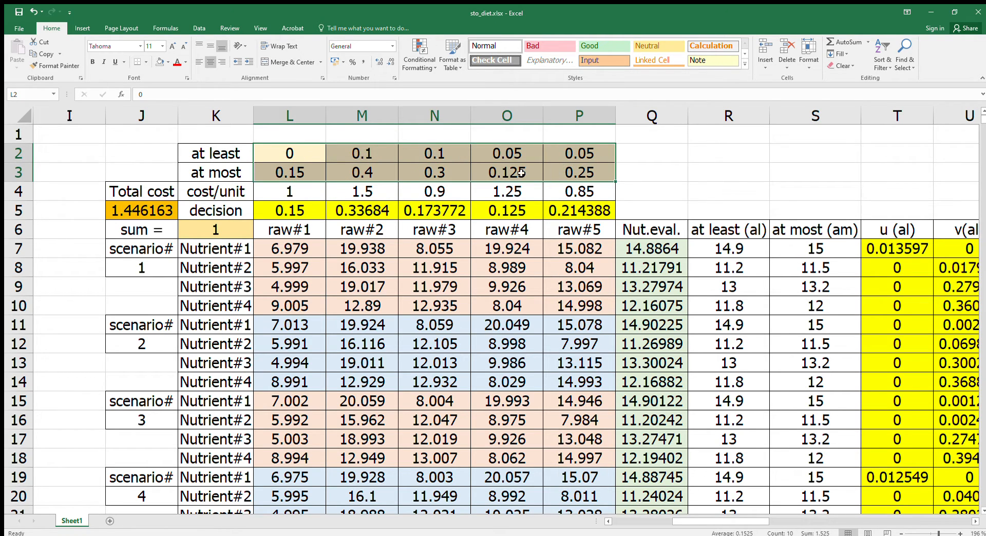
left_click(234, 233)
left_click(290, 216)
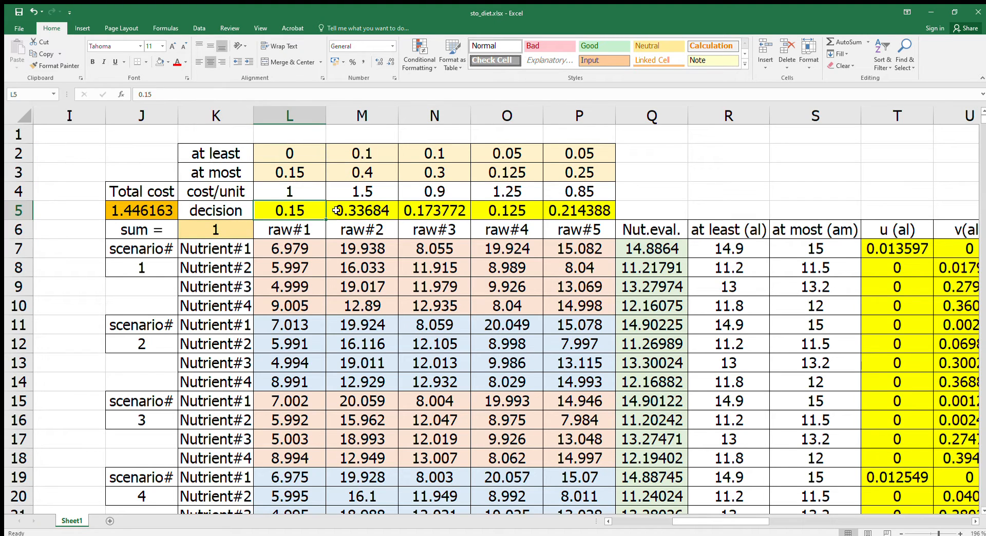
left_click(360, 211)
left_click(419, 213)
left_click(494, 213)
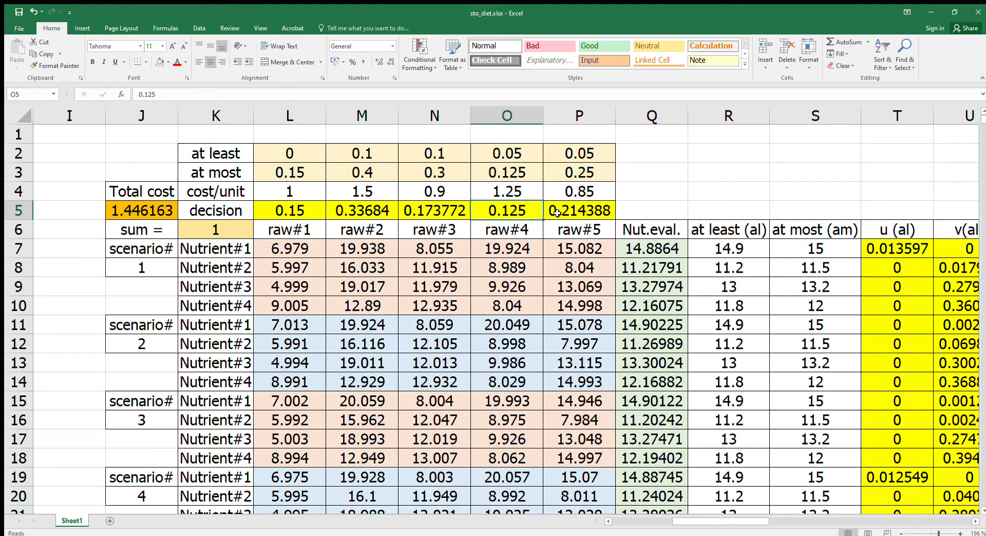
left_click(558, 214)
left_click(231, 231)
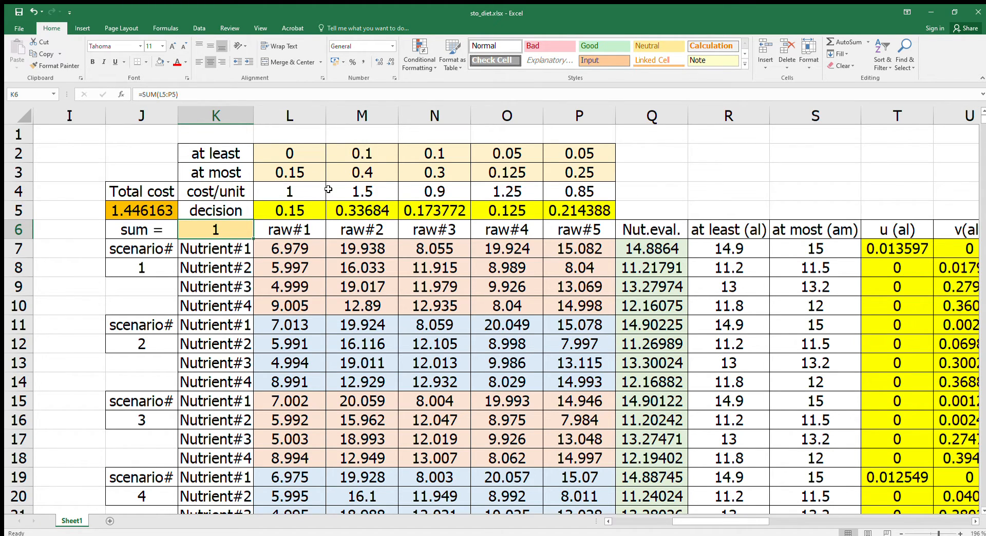
- Examine the SUMPRODUCT formula in Q7, highlighting the decision values L5:P5 and the scenario nutrient contents L7:P15
left_click_drag(301, 209, 582, 211)
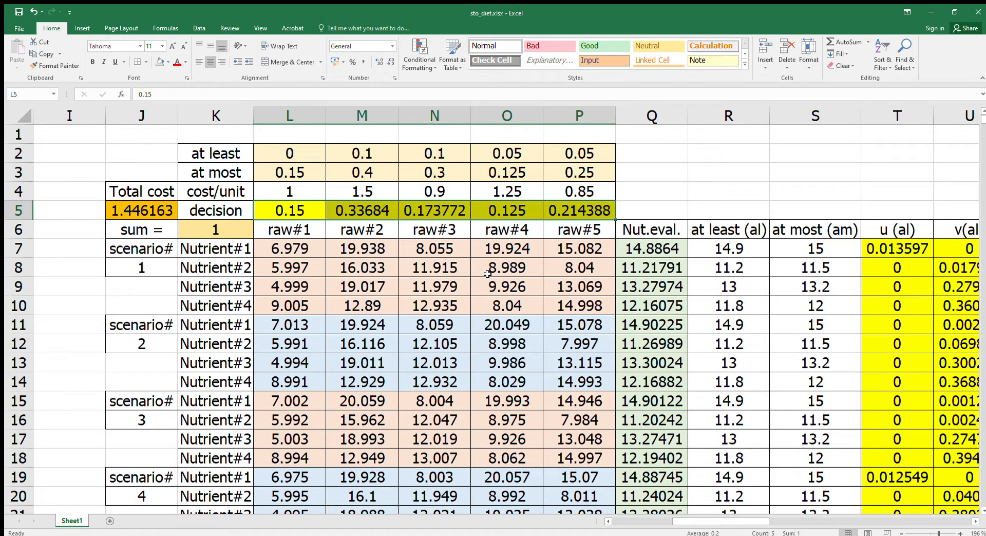
left_click(653, 251)
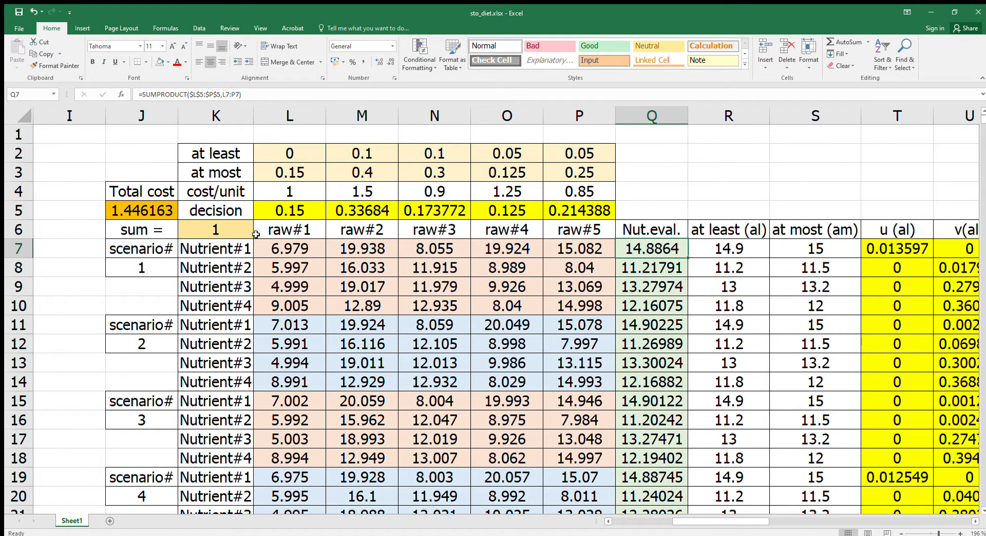
left_click_drag(277, 210, 550, 213)
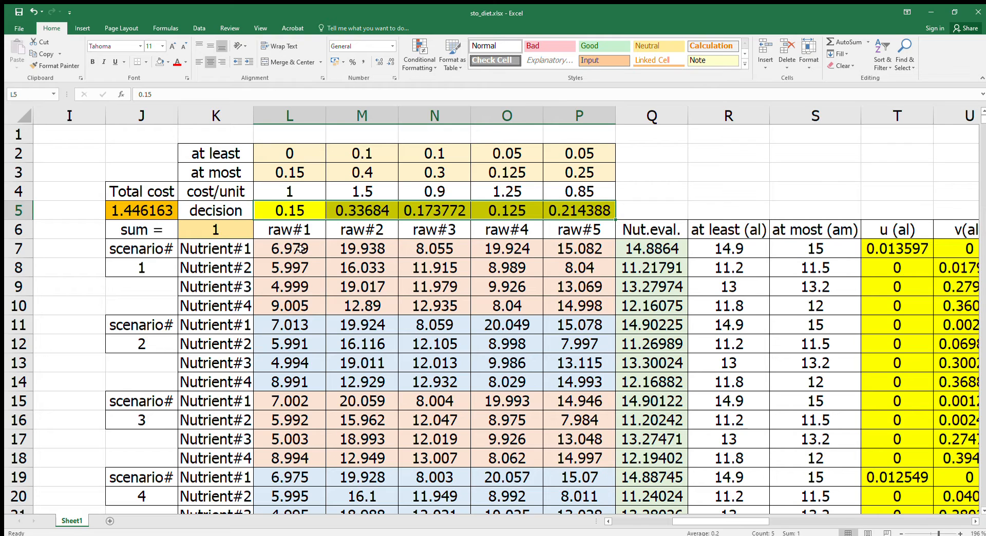
left_click_drag(302, 249, 607, 404)
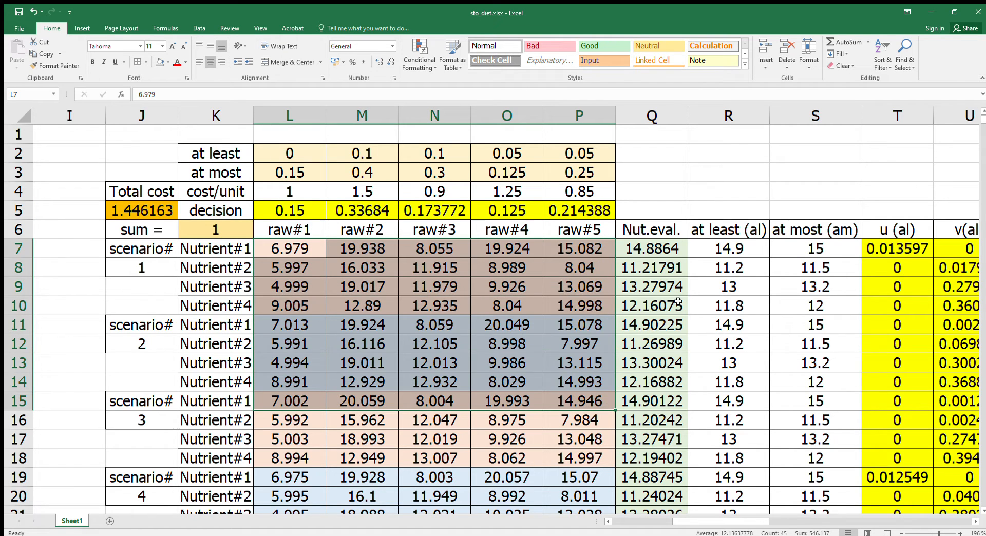
left_click(662, 243)
double_click(671, 251)
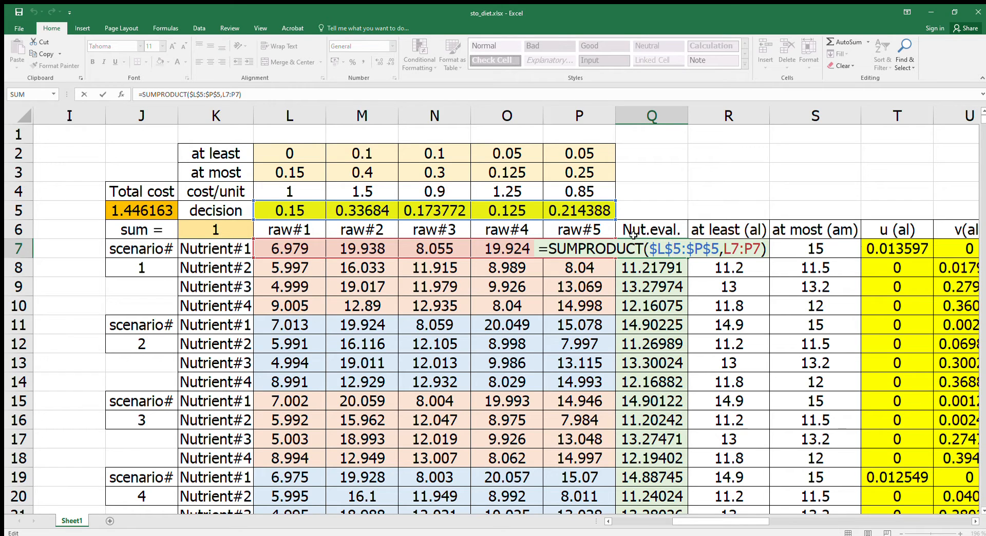
key("ctrl+Return")
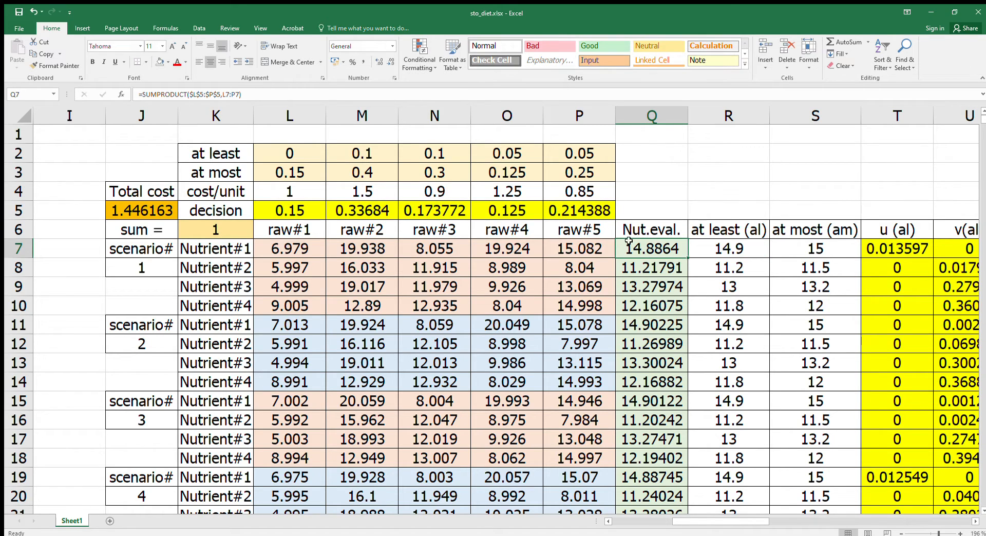
- Point out the Nut.eval. heading in Q6 and highlight the nutrient evaluations of scenarios 1 to 3 in Q7:Q18
left_click(665, 233)
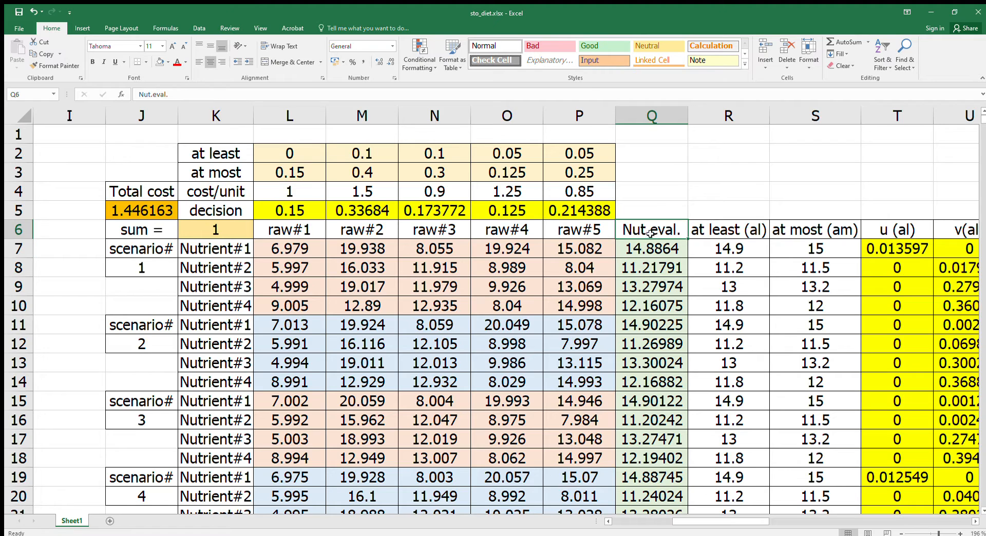
left_click(660, 253)
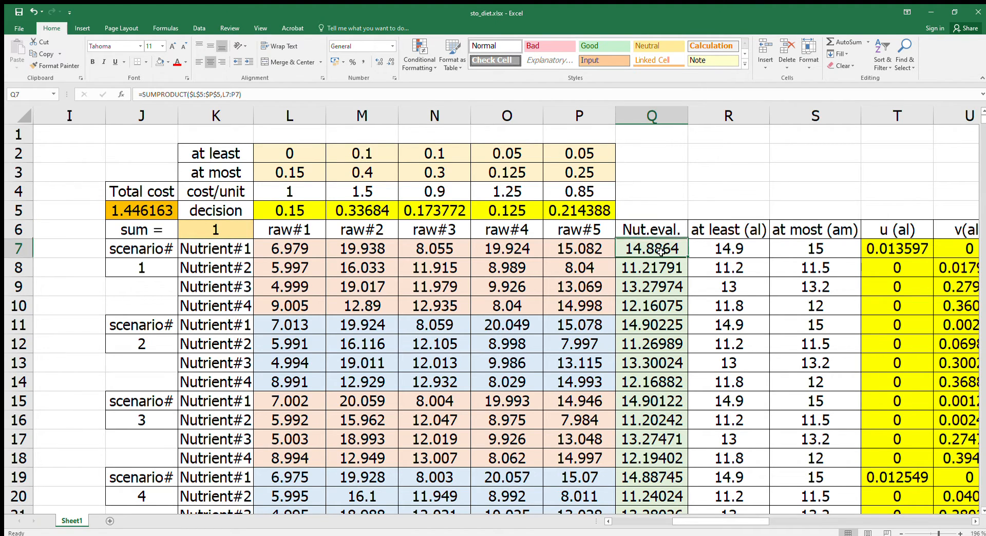
left_click_drag(652, 252, 671, 457)
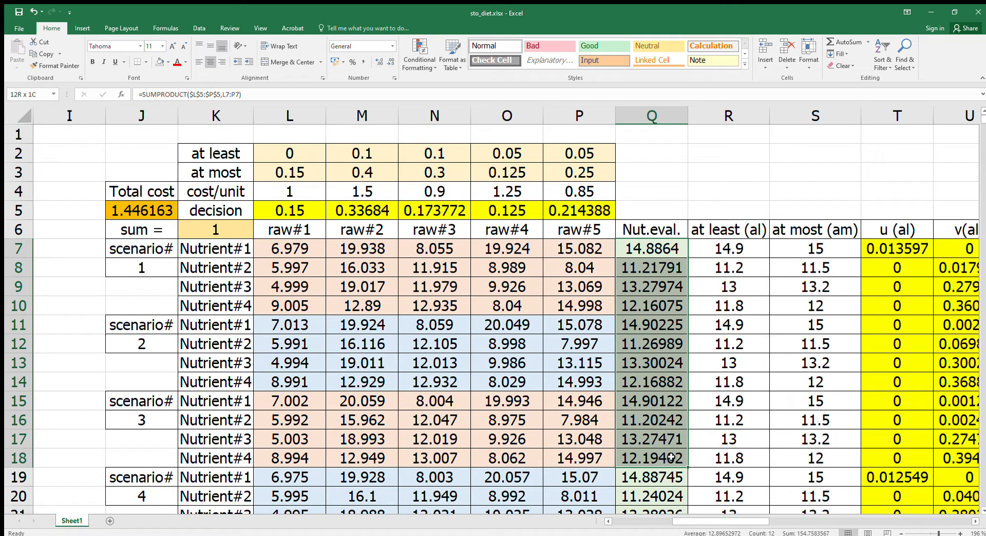
- Highlight the nutrient limit columns R and S, their first limits in R7:S7 and their headings in R6 and S6
left_click_drag(725, 117, 786, 122)
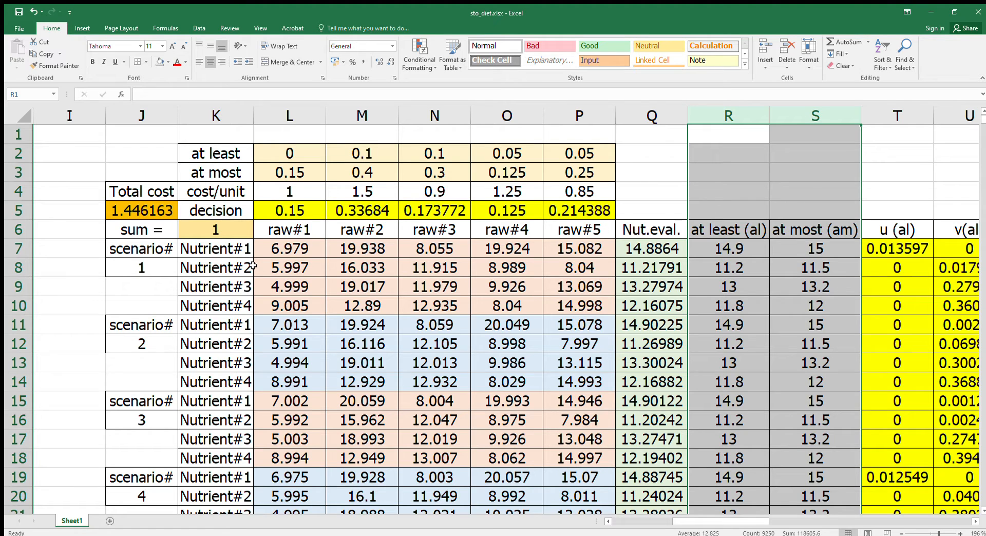
left_click(730, 250)
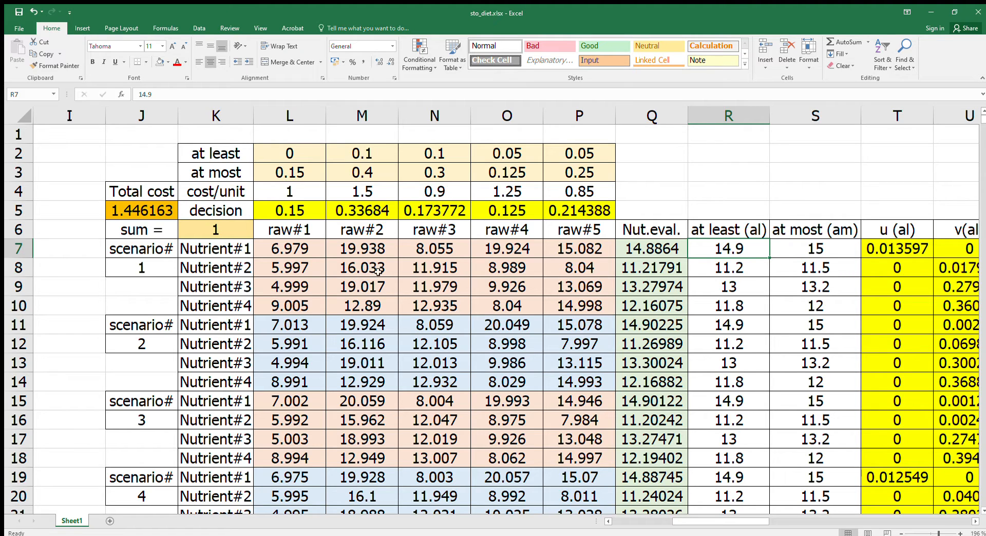
left_click(774, 250, "shift")
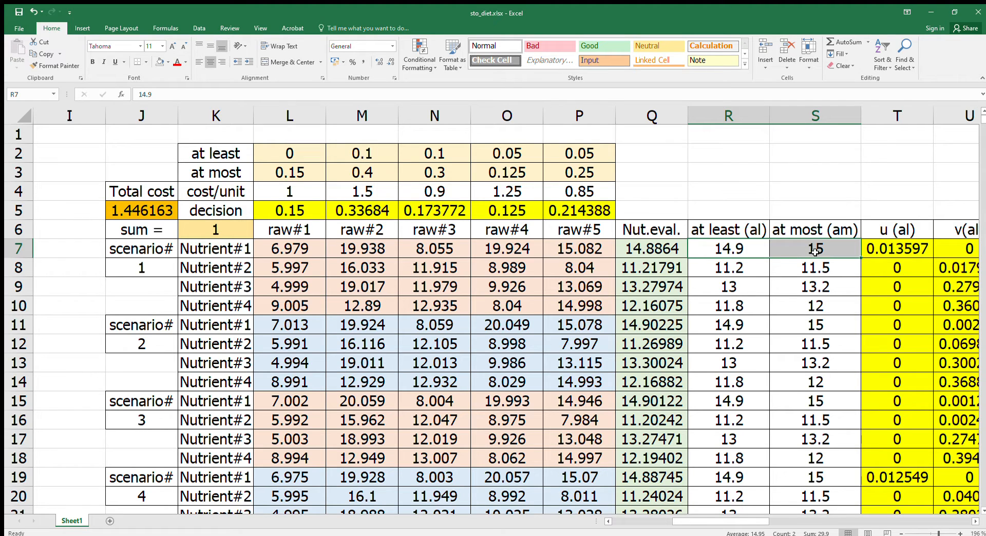
left_click(751, 231)
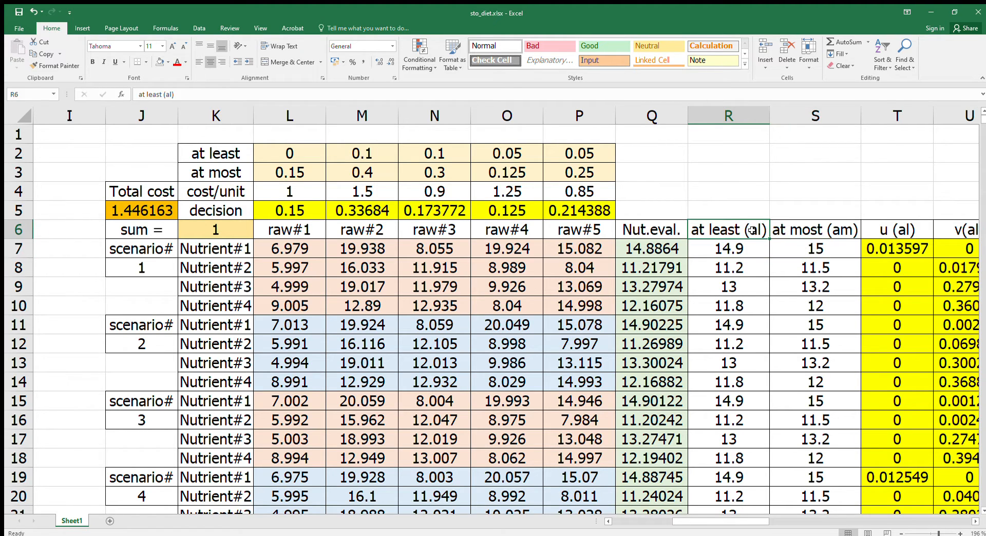
left_click(813, 232)
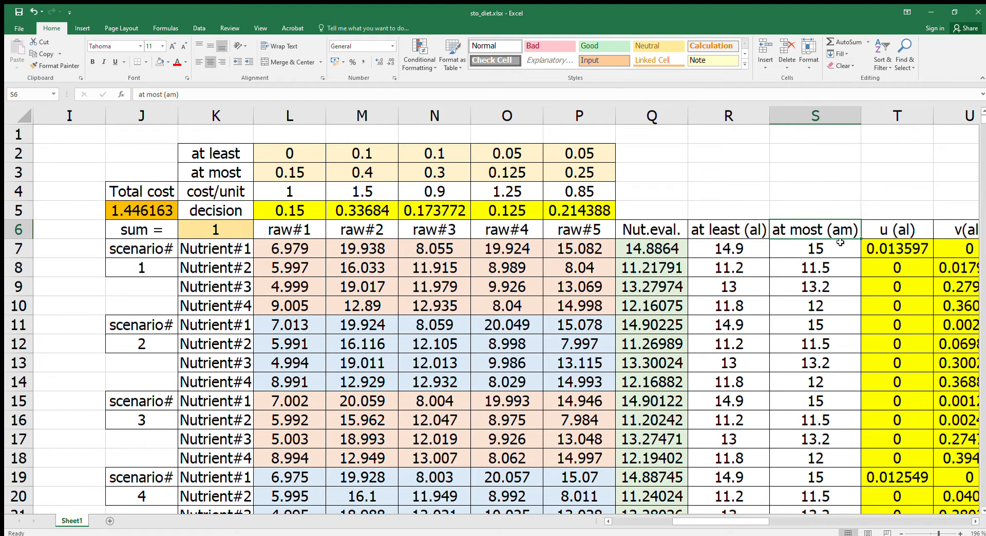
- Highlight the nutrient limits in columns R and S for scenarios 1 to 3 and for the last scenario in R4627:S4630
left_click_drag(733, 255, 800, 302)
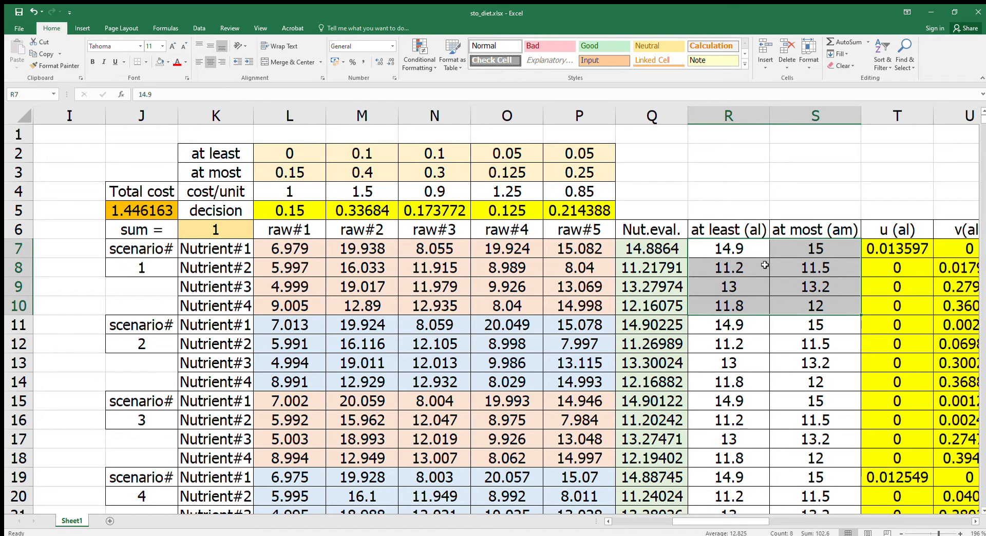
left_click_drag(737, 330, 815, 374)
left_click_drag(722, 409, 803, 453)
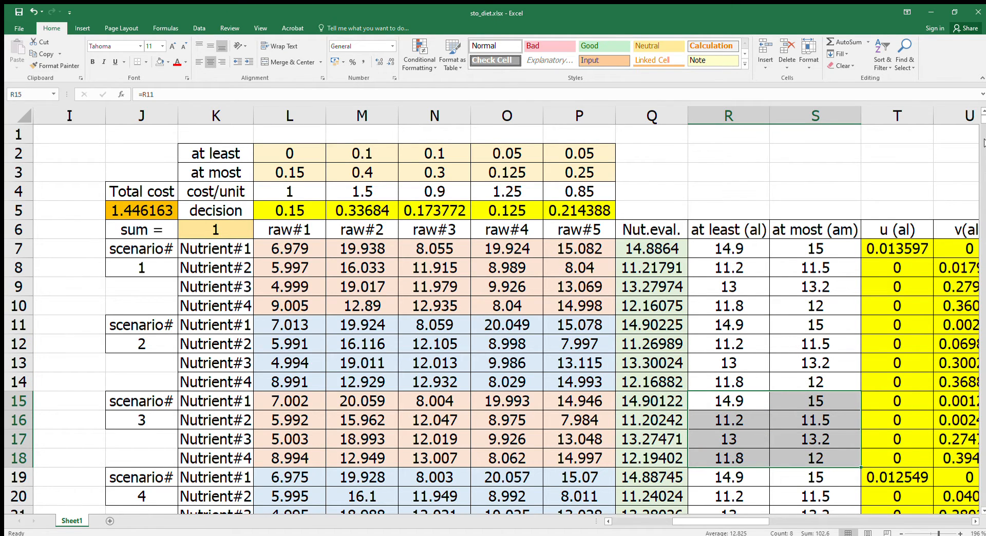
left_click_drag(982, 116, 982, 501)
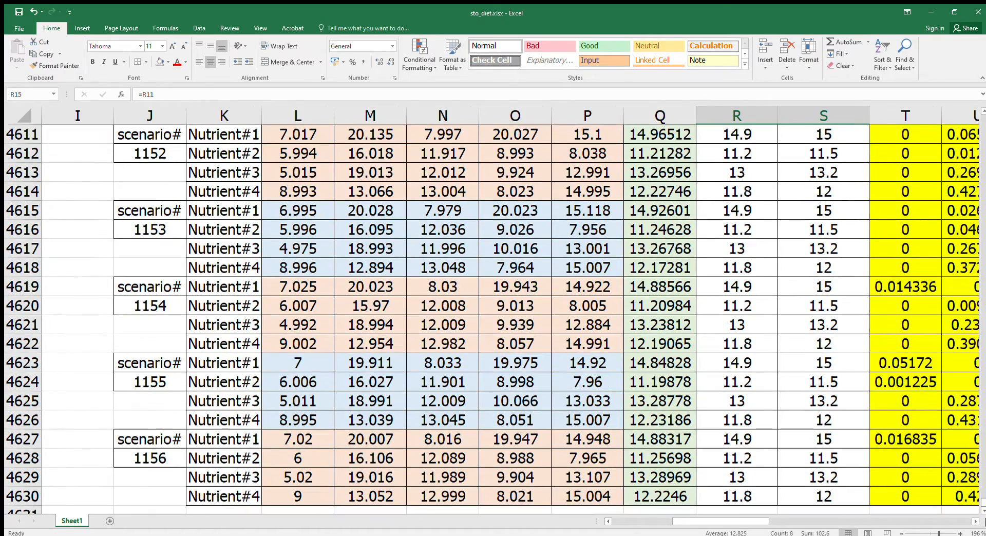
left_click_drag(738, 442, 812, 496)
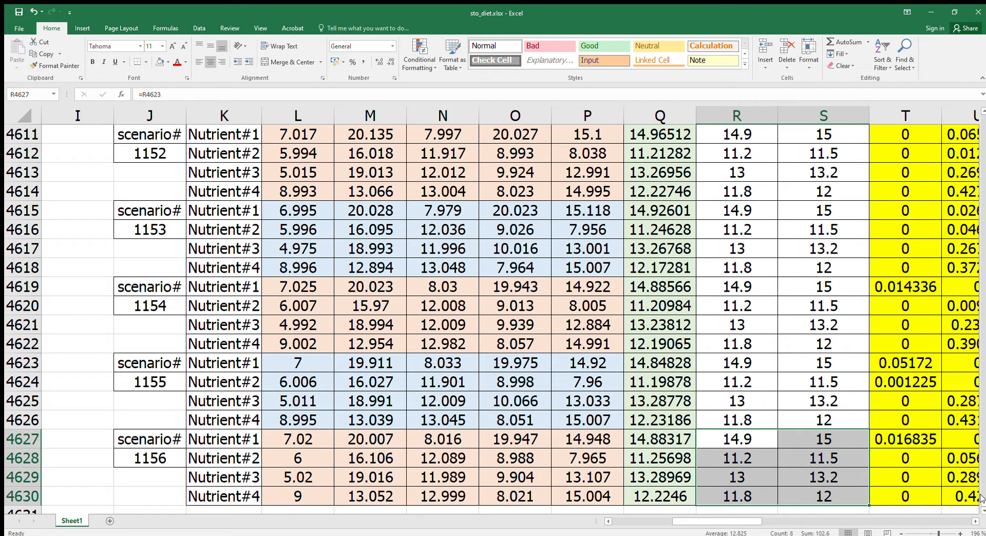
left_click_drag(984, 498, 985, 434)
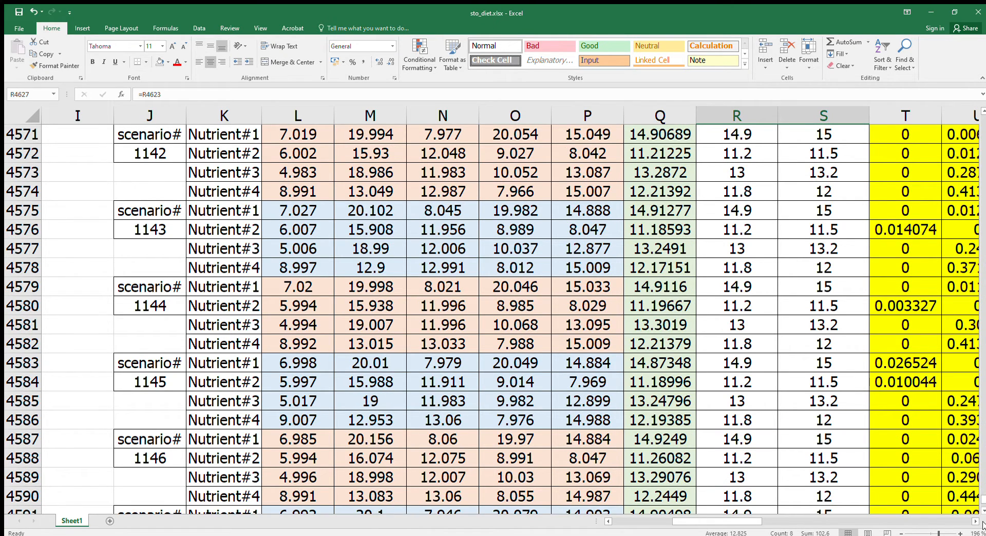
left_click_drag(984, 506, 984, 123)
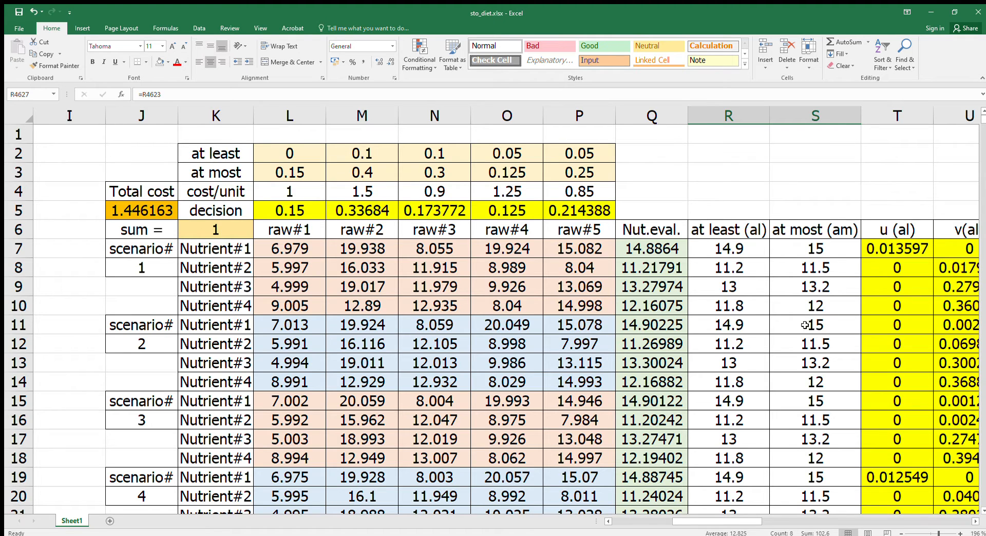
- Highlight the decision values L5:P5 together with the nutrient evaluations in Q7:Q11 that depend on them
left_click_drag(671, 251, 668, 327)
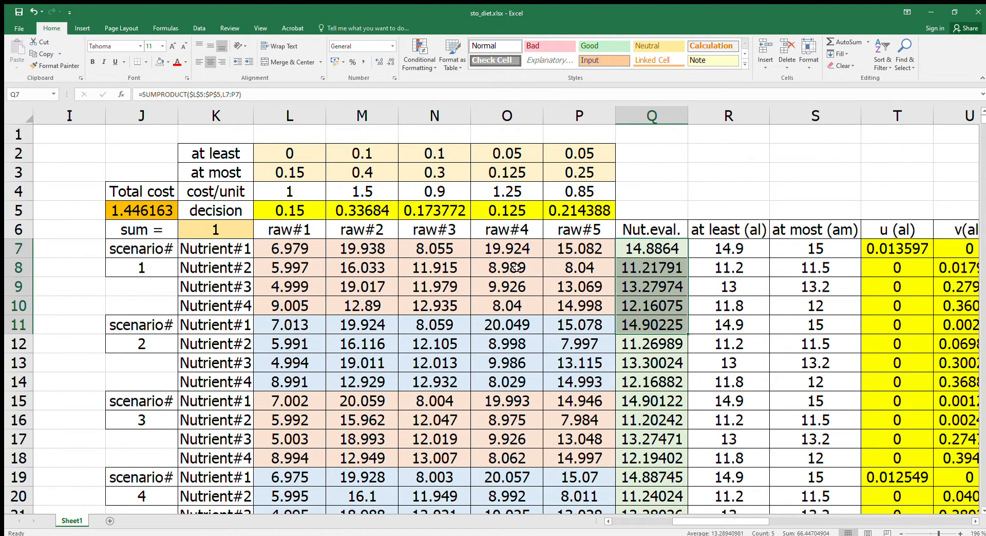
left_click_drag(292, 209, 560, 210)
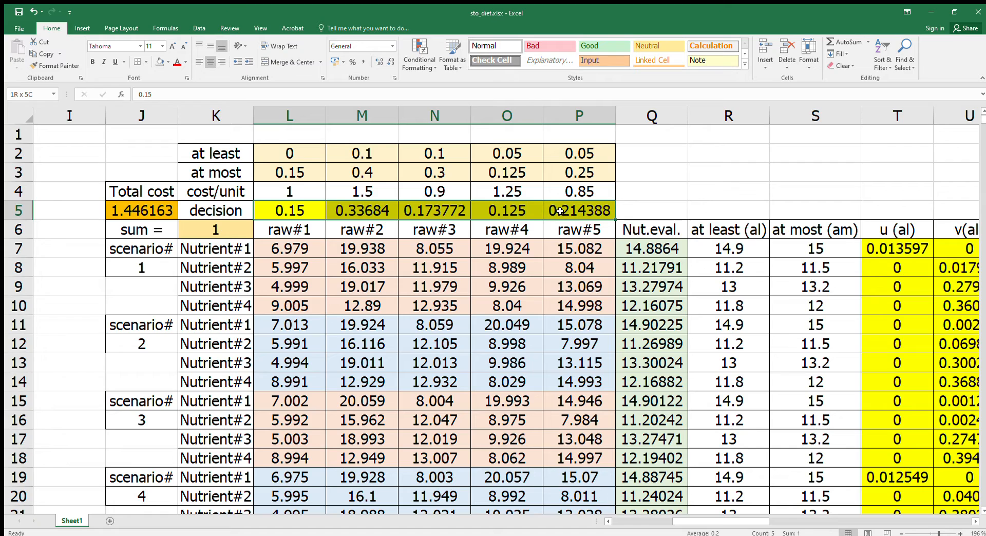
left_click_drag(656, 249, 660, 302)
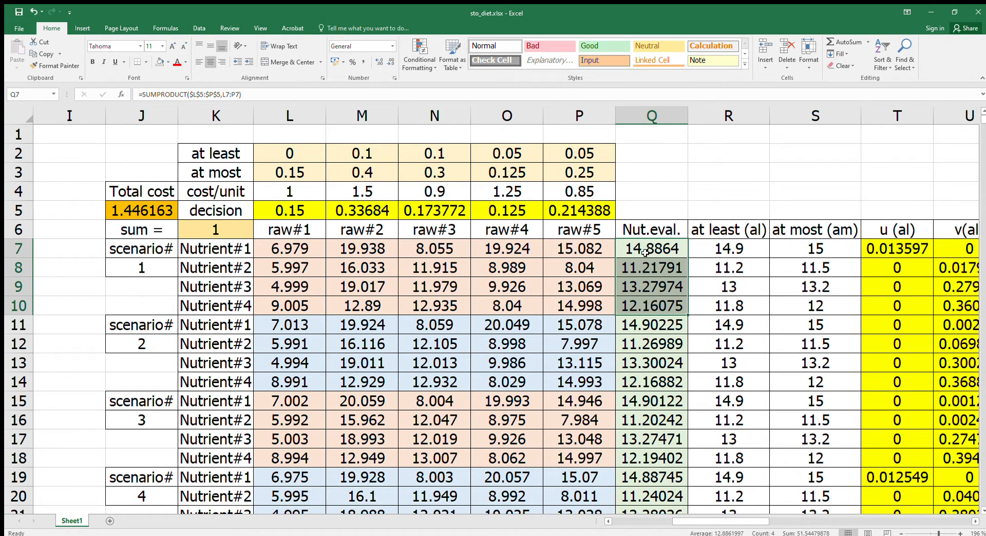
left_click_drag(646, 253, 653, 320)
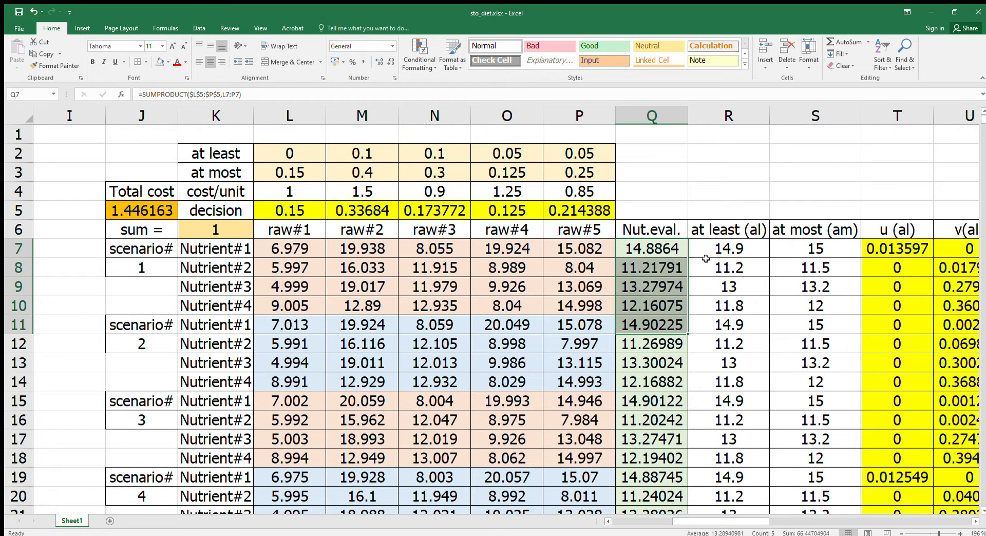
- Highlight the at least nutrient limits in R7:R11 and the at most nutrient limits in S7:S12
left_click(726, 250)
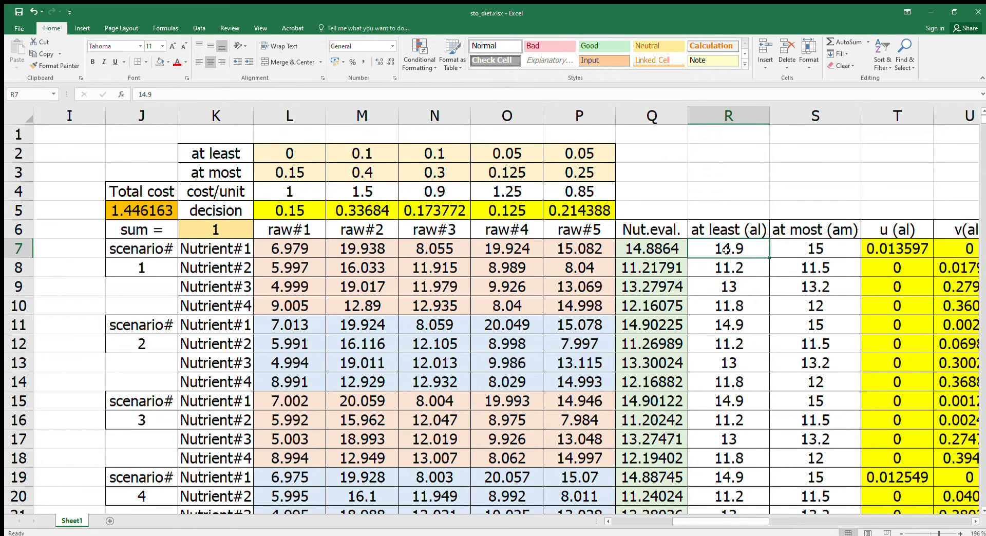
left_click_drag(726, 250, 732, 332)
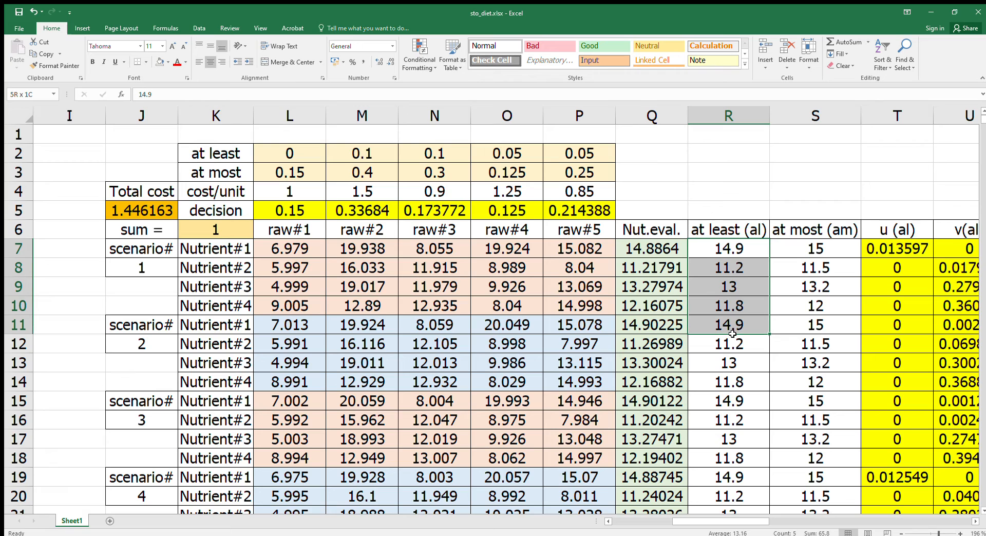
left_click_drag(813, 251, 813, 337)
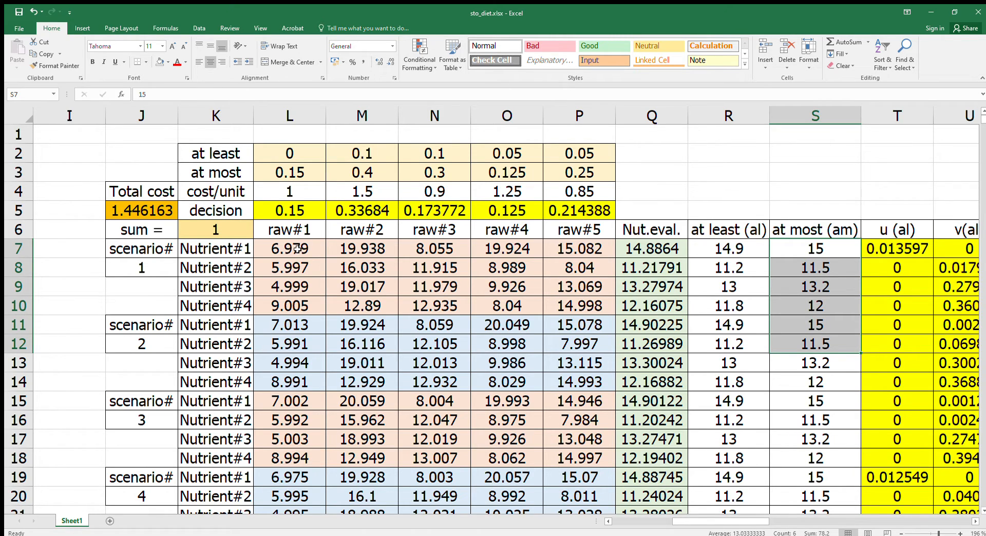
- Highlight the Nutrient#1 contents of scenario 1 in L7:P7 and compare its lower limit in R7 with its upper limit in S7
left_click_drag(299, 250, 575, 256)
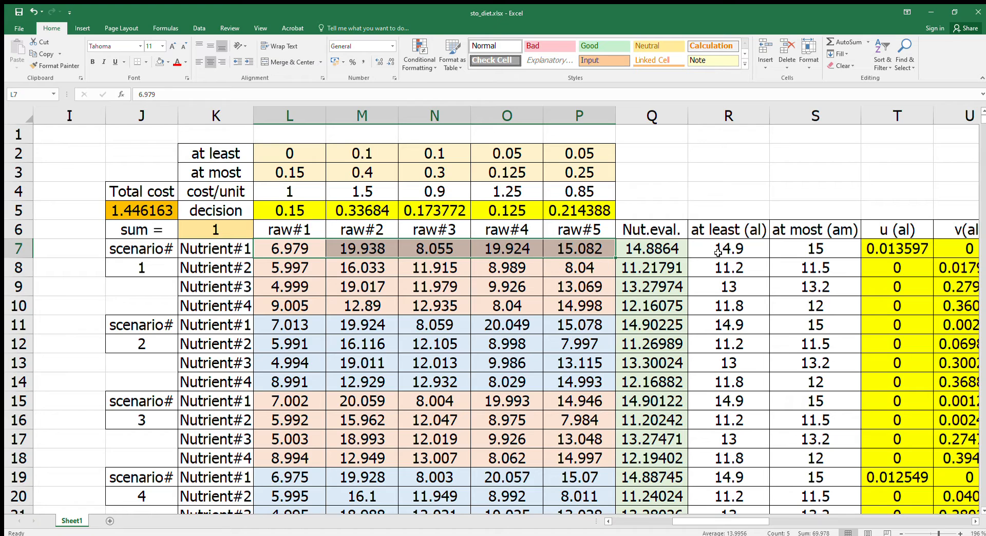
left_click(748, 251)
left_click(793, 249)
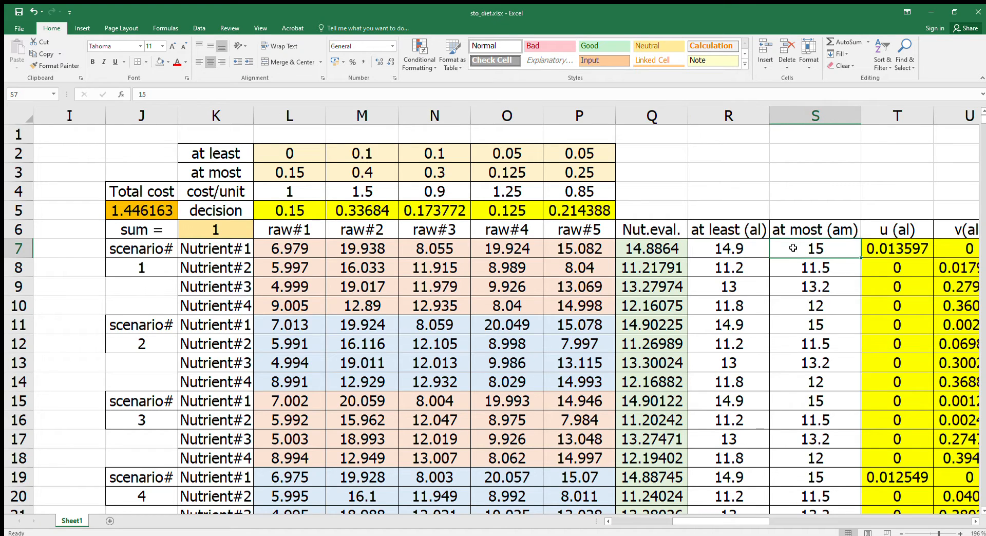
left_click(746, 248)
left_click(810, 248)
left_click(749, 248)
left_click(799, 249)
left_click(751, 251)
left_click(809, 248)
left_click(758, 251)
left_click(800, 250)
- View the nutrient evaluation formula in Q7 and highlight the decision values L5:P5 it uses
left_click(667, 250)
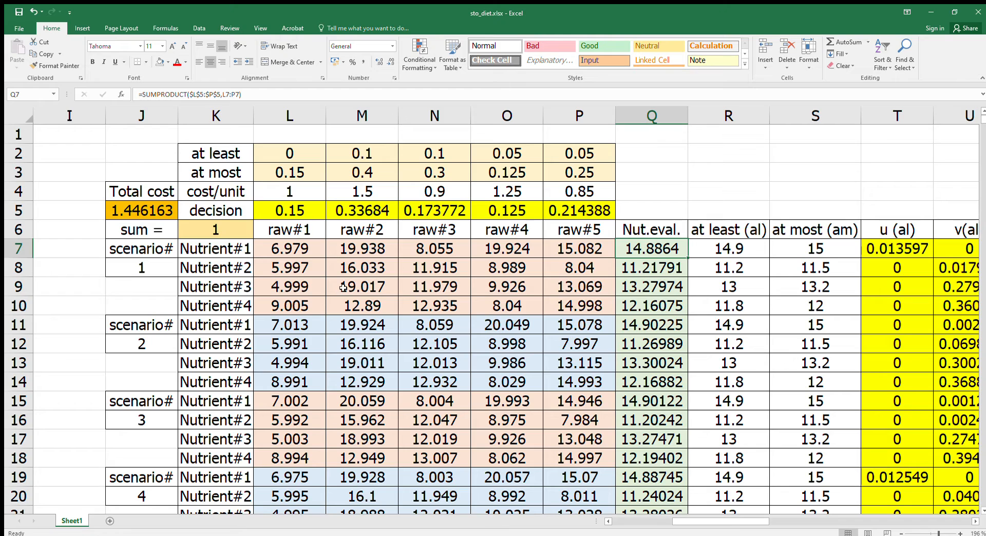
left_click_drag(308, 213, 560, 212)
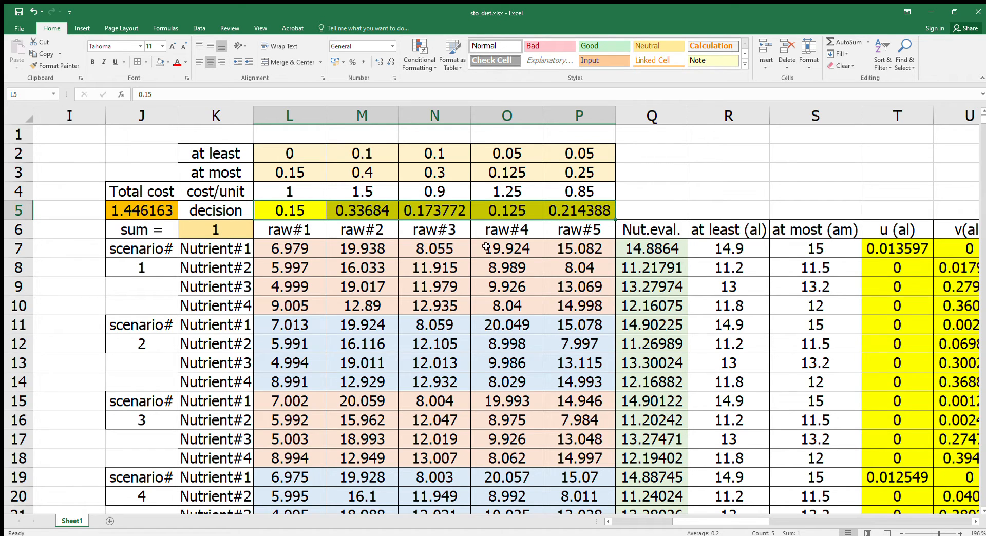
- Compare the Nutrient#1 evaluation in Q7 with its limits in R7:S7, and highlight the scenario 1 contents in L7:P7
left_click(654, 251)
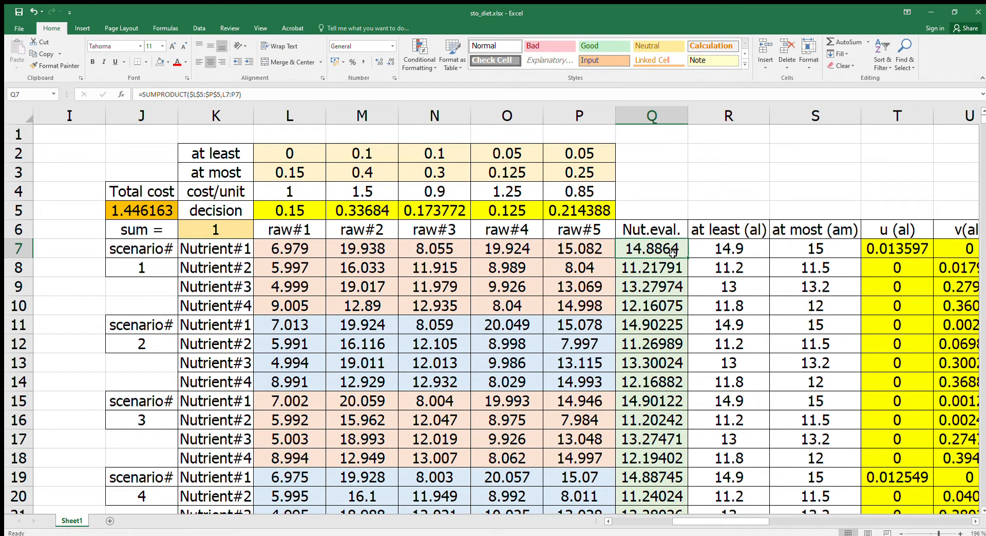
left_click(730, 251)
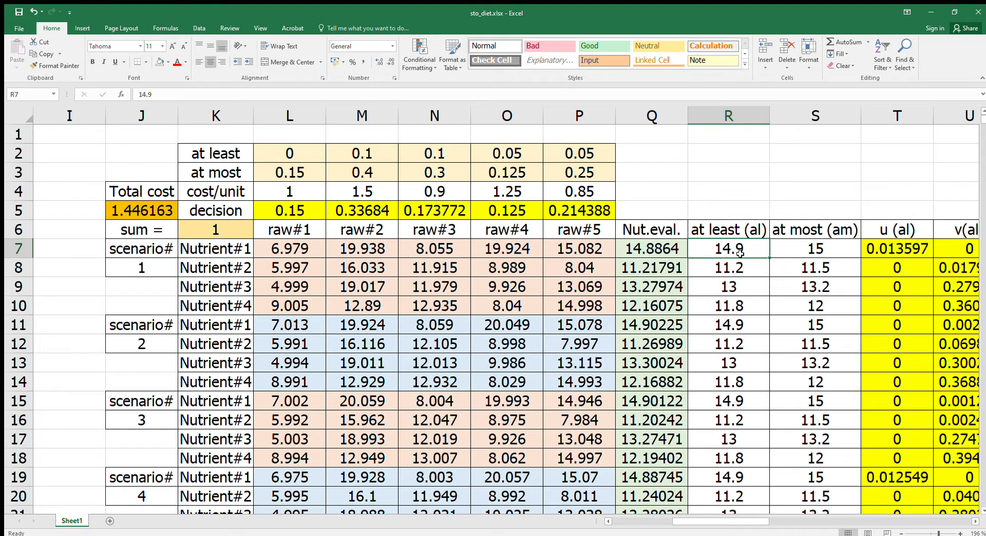
left_click(804, 255)
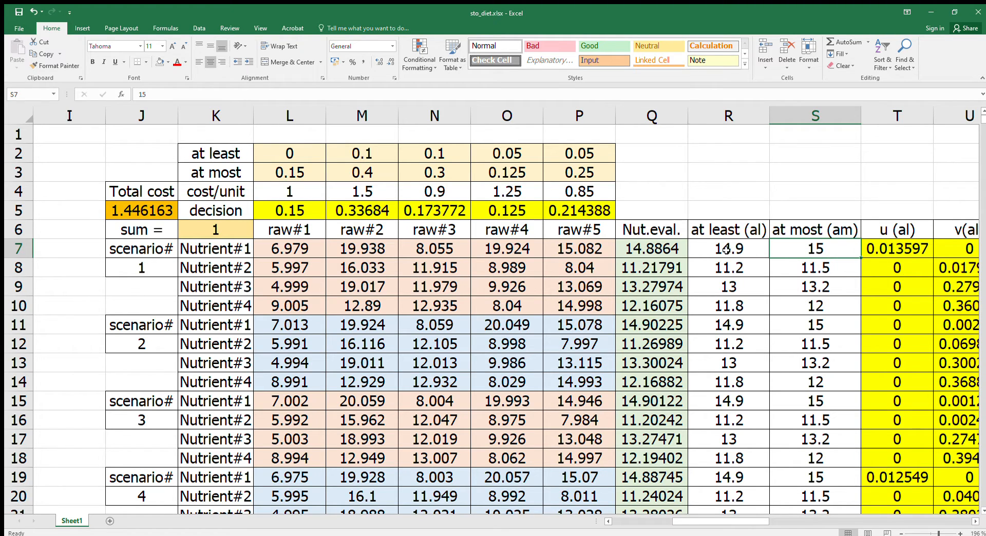
left_click_drag(727, 251, 775, 251)
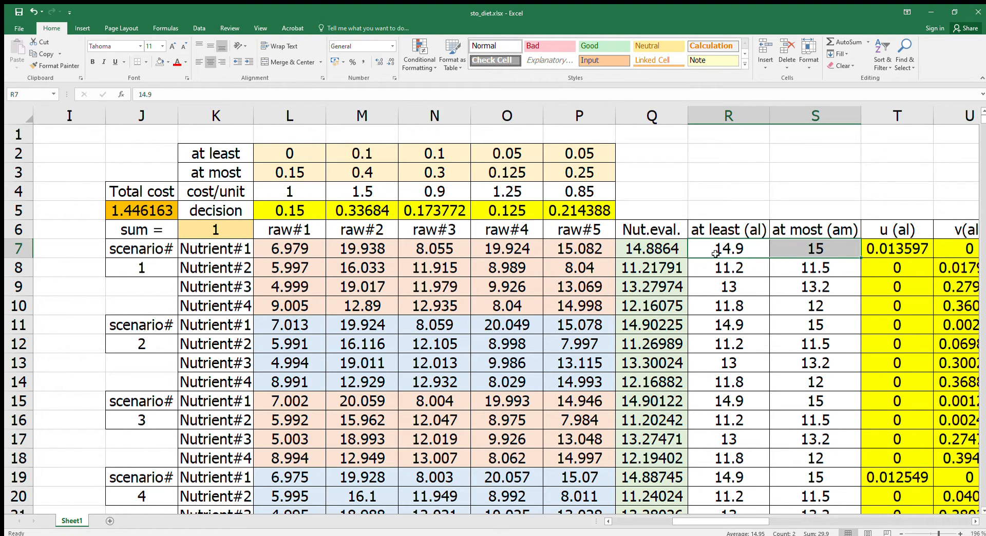
left_click_drag(294, 251, 565, 256)
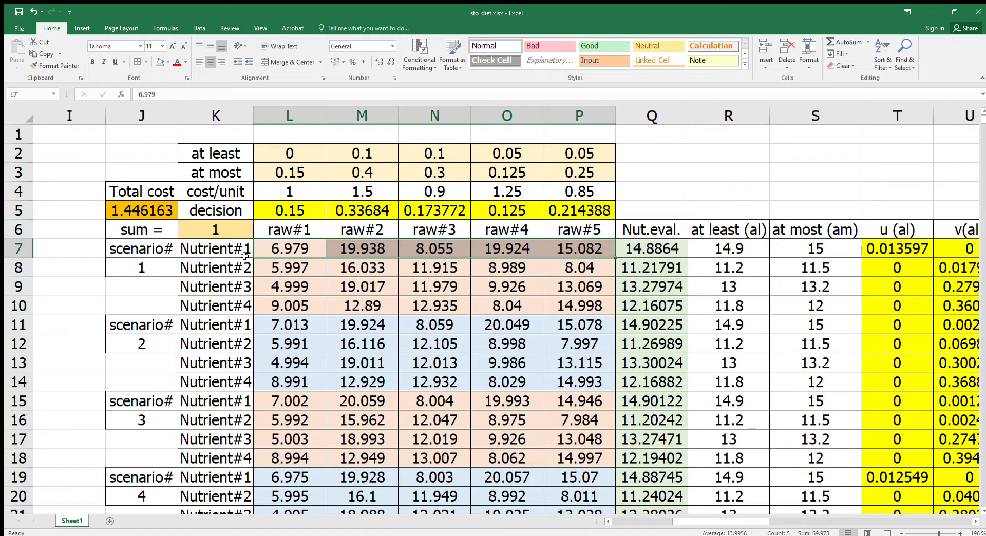
- Highlight the u(al) and v(al) headers with the at least header, and the u(am) and v(am) headers with the at most limits S7:S9
left_click_drag(671, 523, 705, 497)
left_click_drag(479, 232, 520, 229)
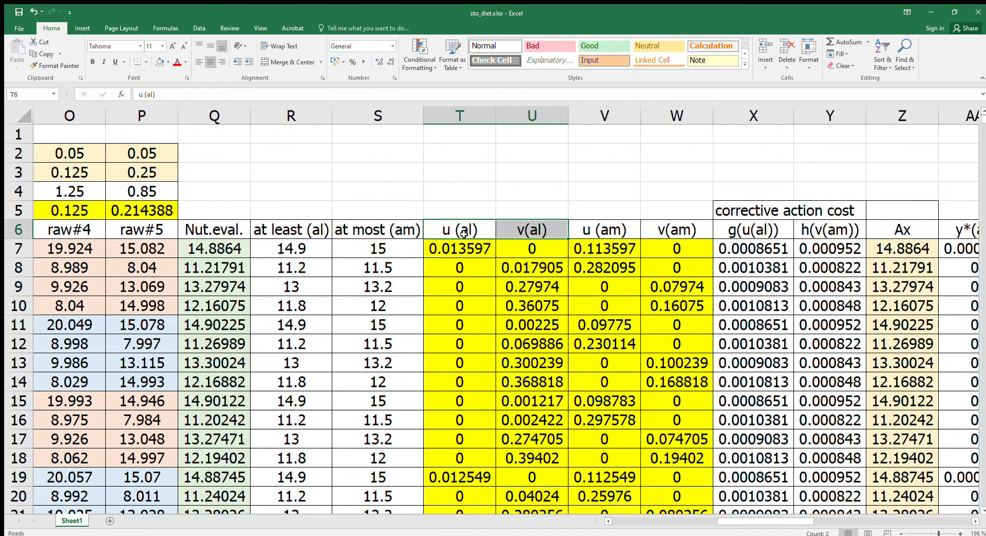
left_click(318, 232)
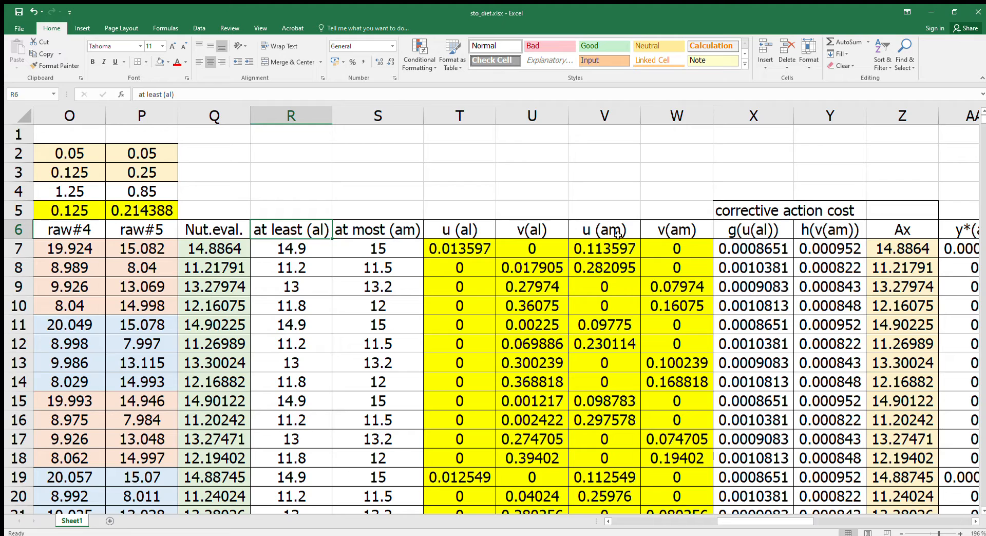
left_click_drag(617, 233, 662, 230)
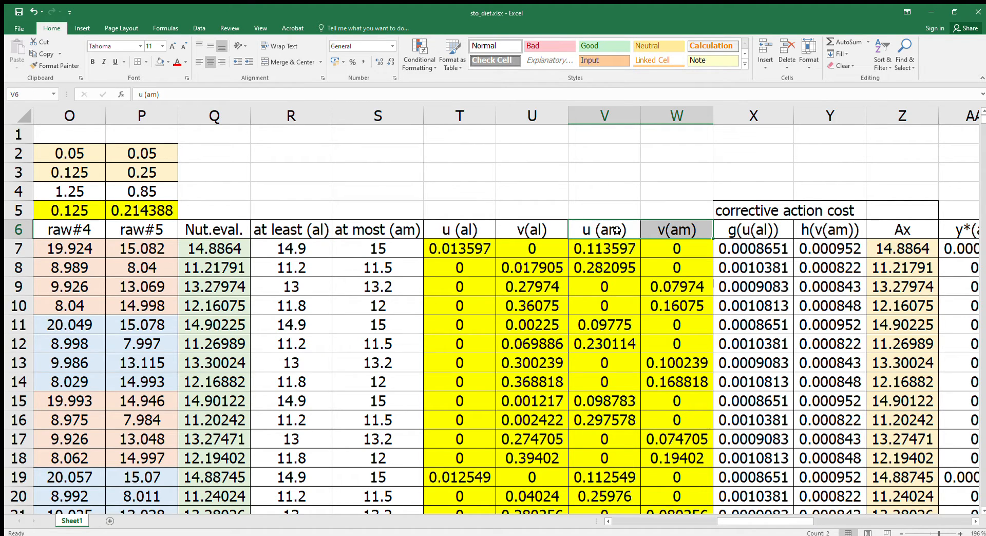
left_click_drag(380, 249, 379, 291)
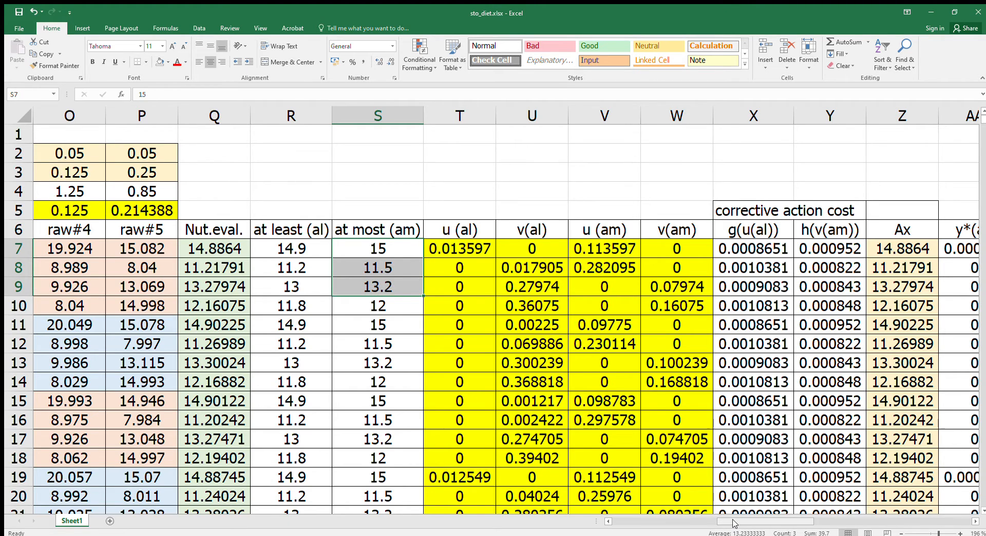
- Highlight the random nutrient contents of the scenarios from L7 down to row 20, and the Nutrient#1 row L7:P7
left_click_drag(734, 523, 689, 523)
left_click(311, 252)
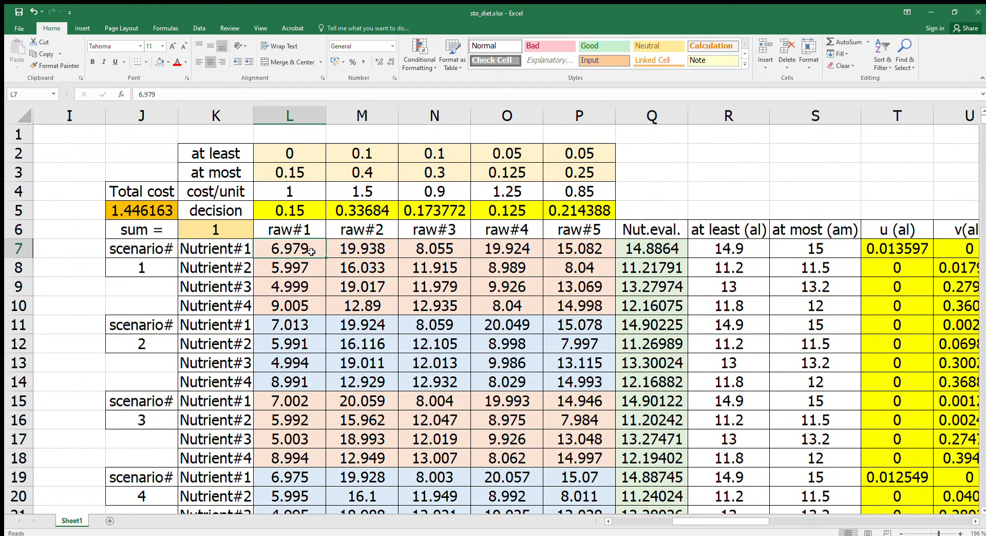
left_click_drag(311, 251, 580, 497)
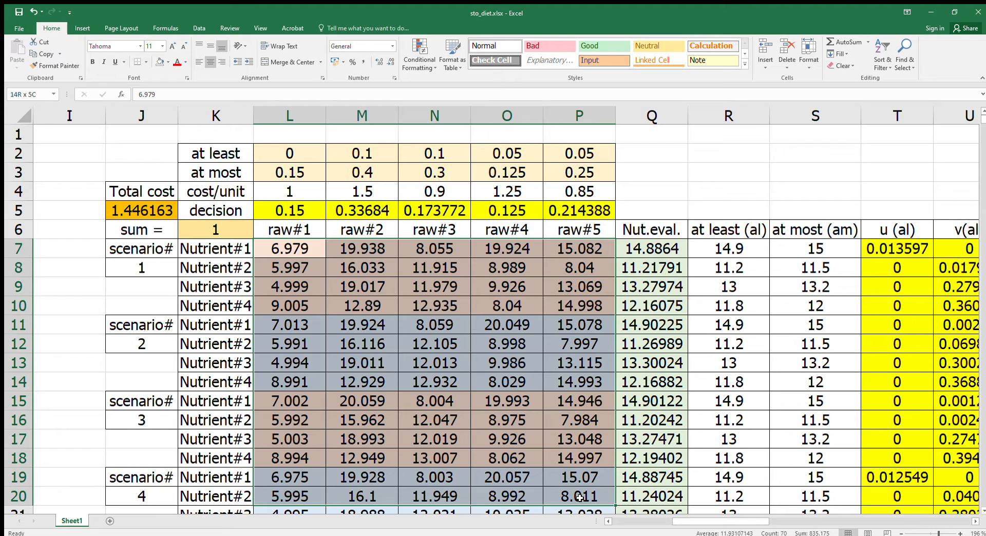
left_click_drag(579, 497, 584, 513)
left_click(584, 512)
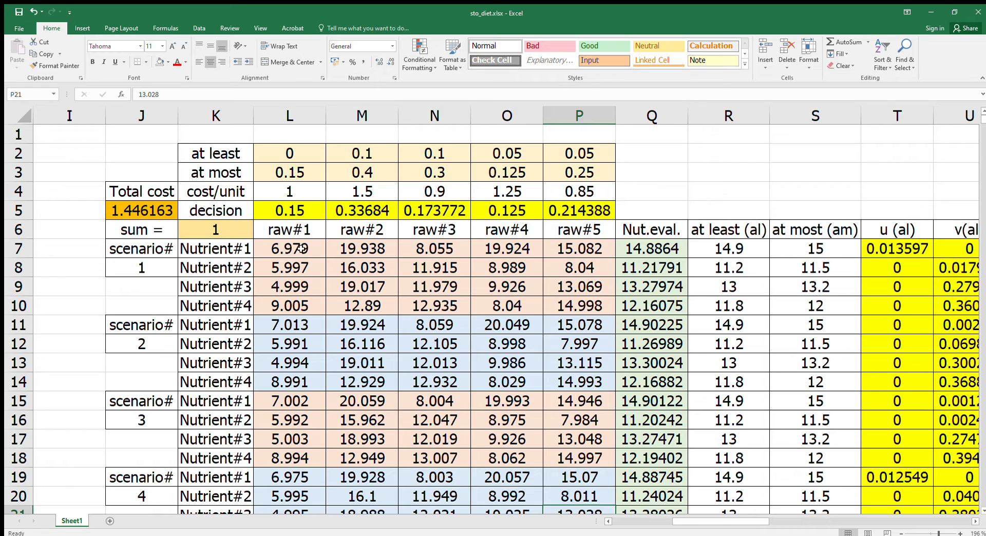
left_click_drag(301, 249, 522, 255)
left_click_drag(545, 255, 545, 255)
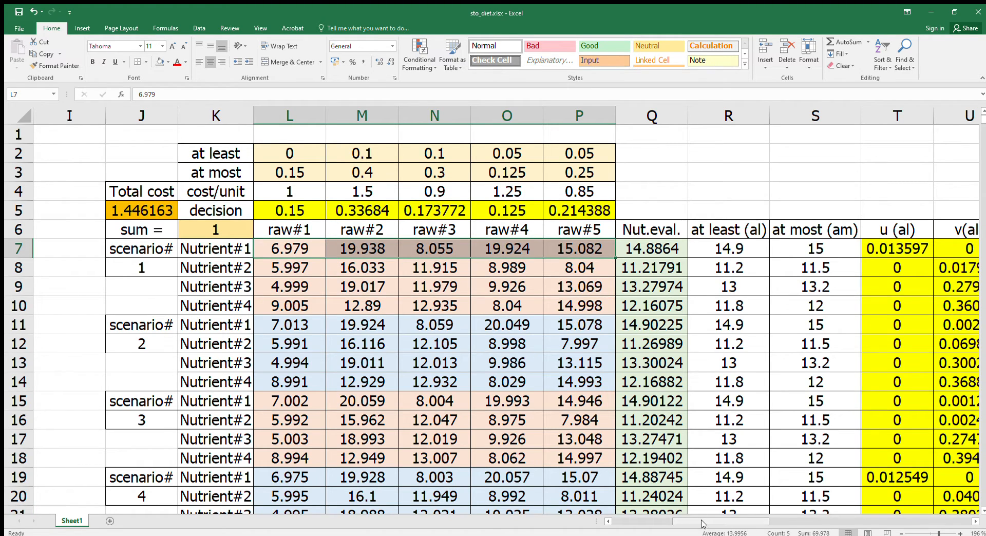
- Review the columns from raw materials to corrective action costs, and point out the limits R7 and S7 and the nutrient evaluation Q7
left_click_drag(703, 522, 748, 531)
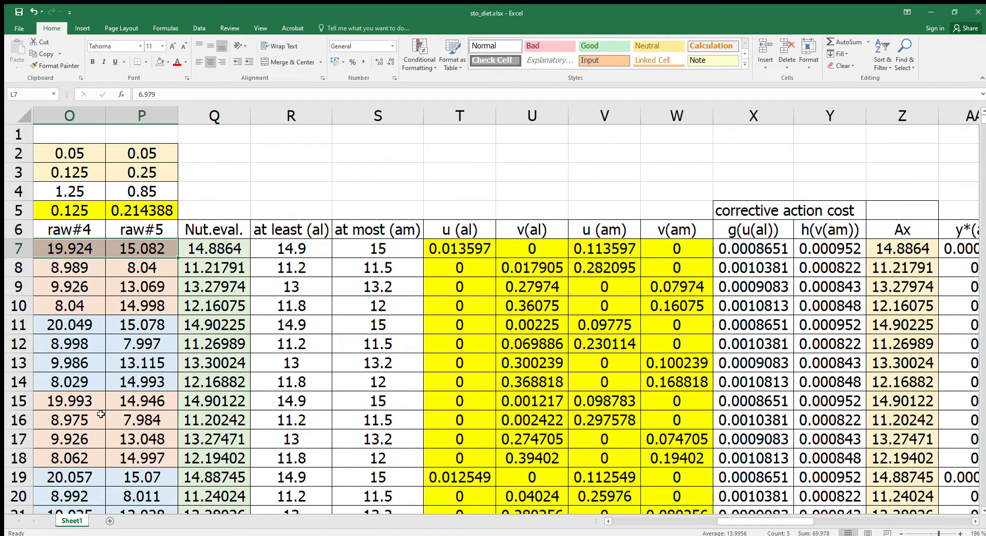
left_click_drag(747, 522, 726, 524)
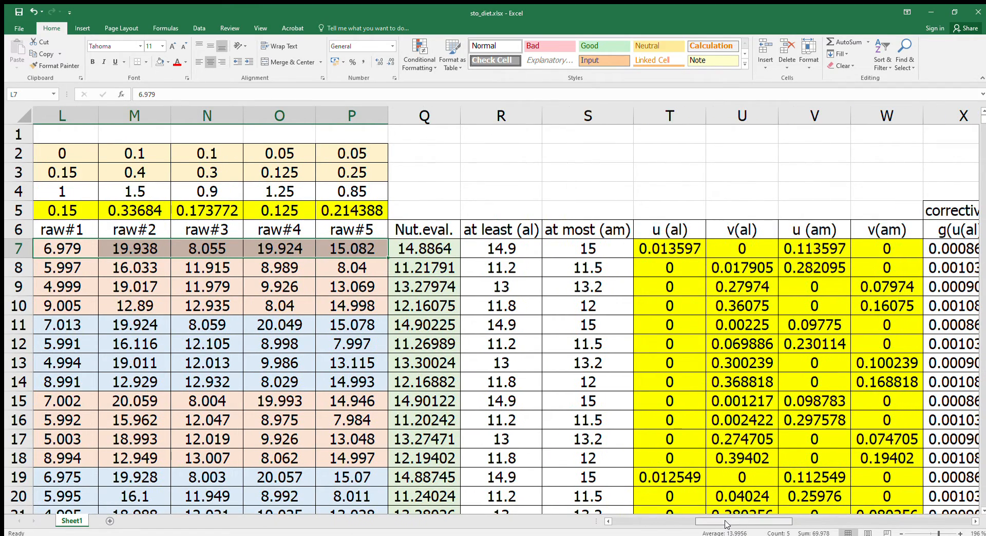
left_click_drag(727, 524, 765, 527)
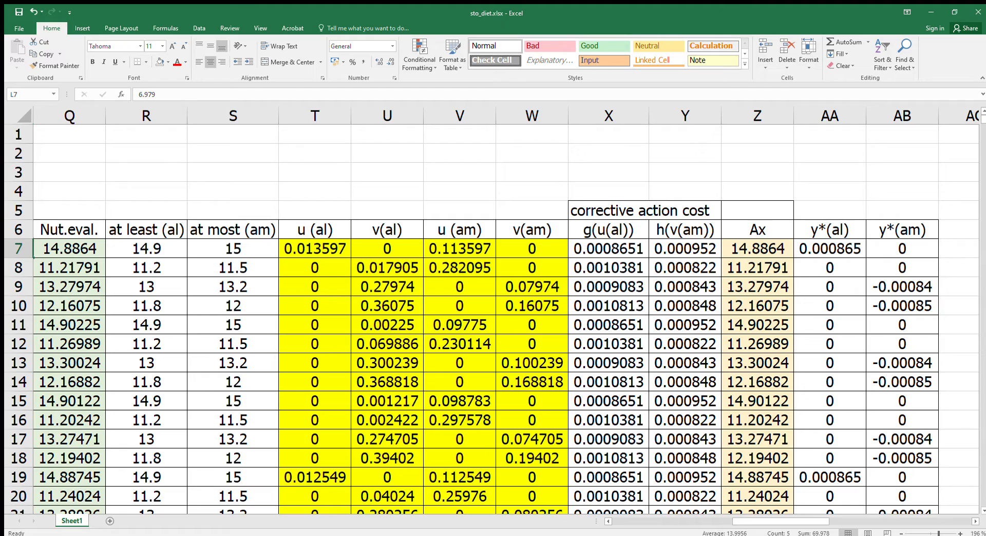
left_click_drag(746, 525, 693, 526)
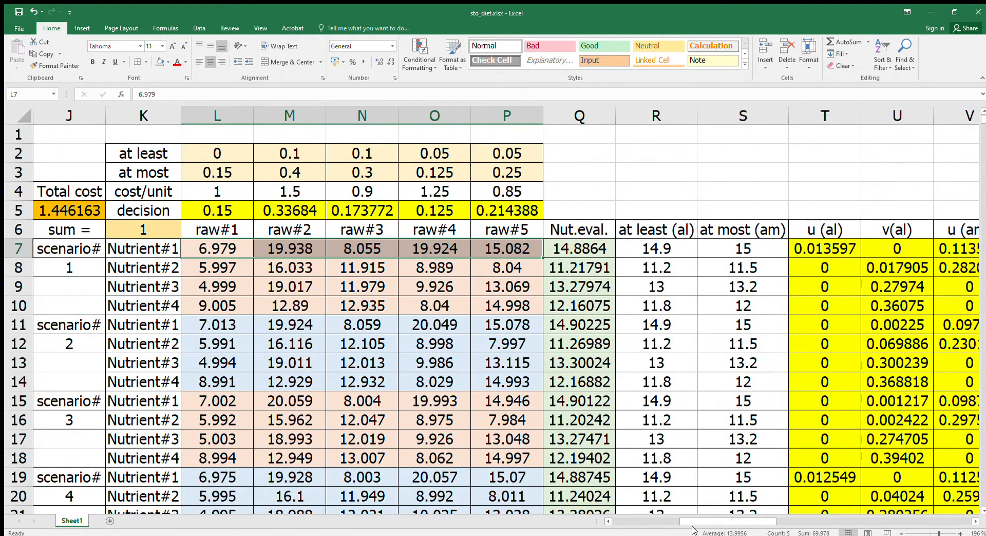
left_click_drag(702, 521, 755, 532)
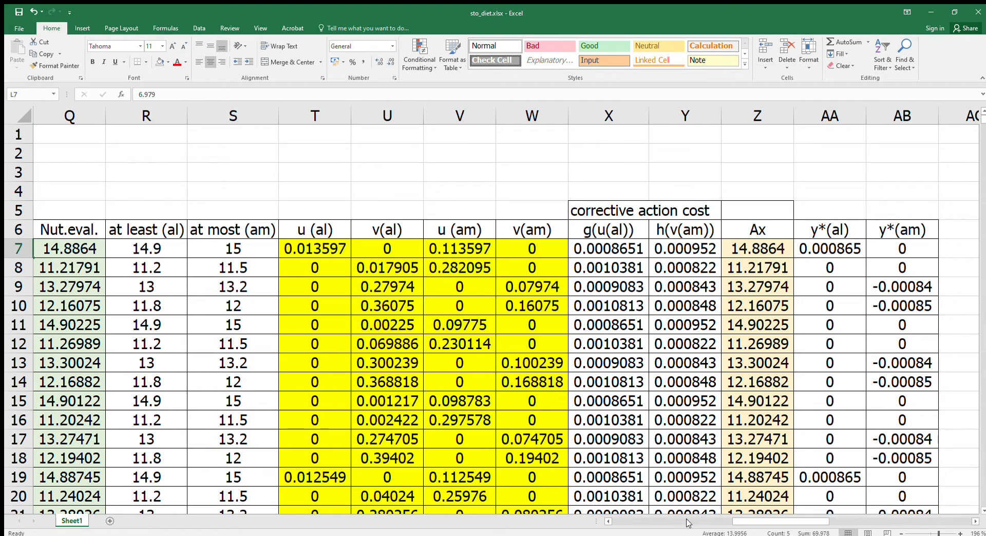
left_click_drag(745, 519, 704, 521)
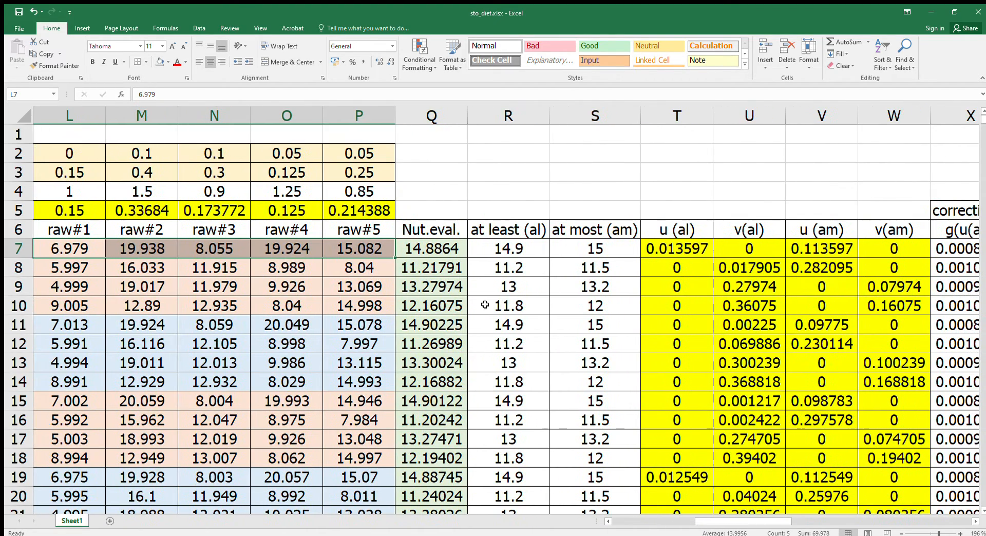
left_click(515, 251)
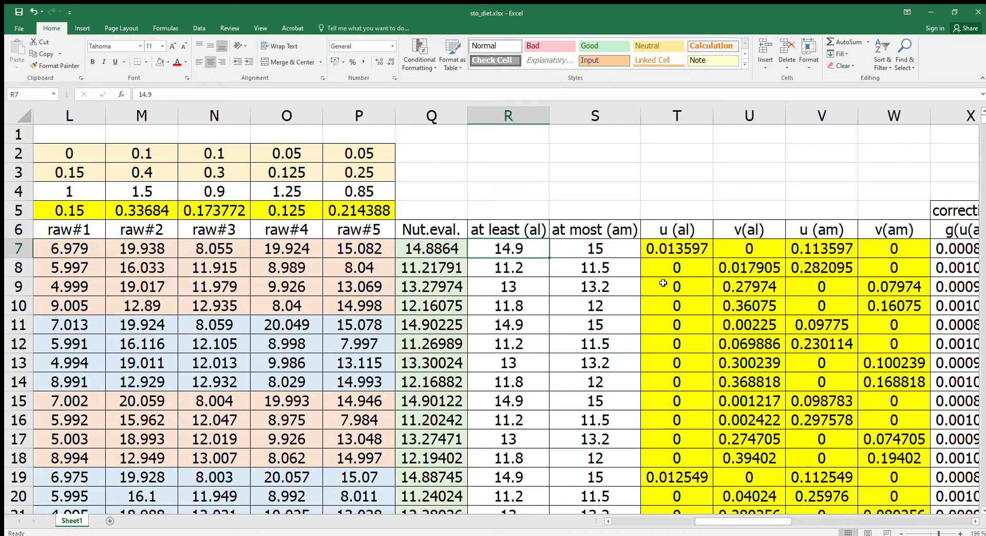
left_click(585, 252)
left_click(422, 251)
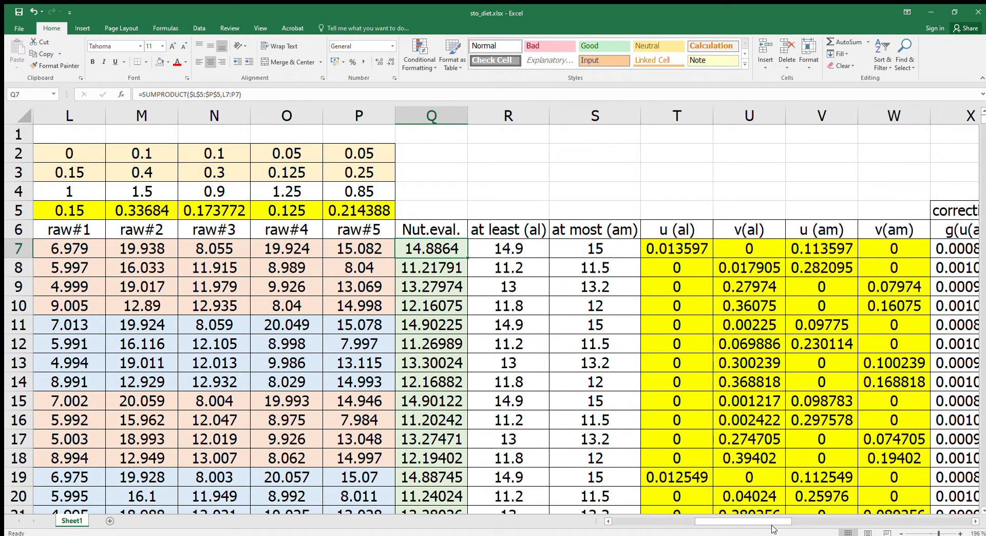
- Inspect the u(al) formula in T7 and point out the nutrient evaluation Q7 and at least limit R7 it compares
mouse_move(774, 530)
left_mouse_down()
mouse_move(800, 529)
mouse_move(785, 529)
left_mouse_up()
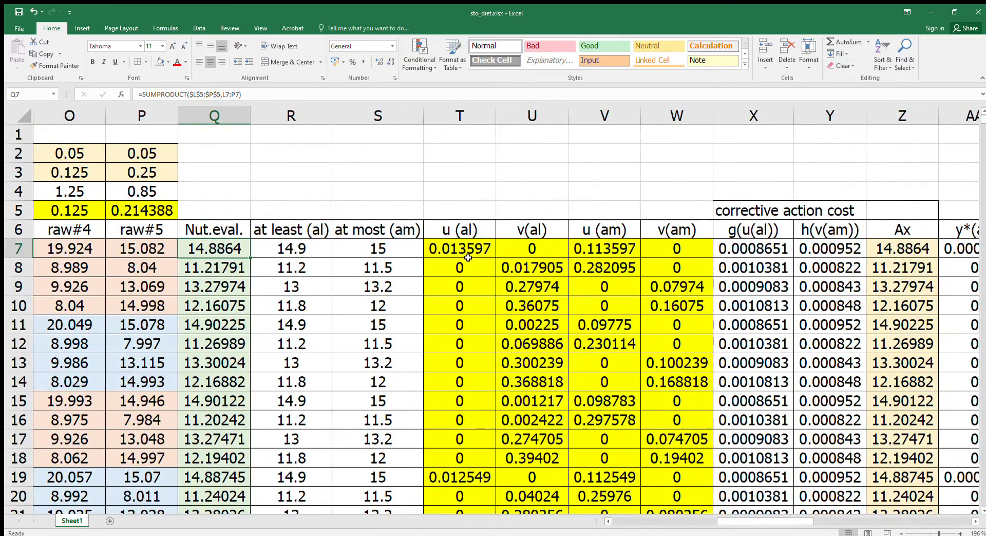
double_click(469, 257)
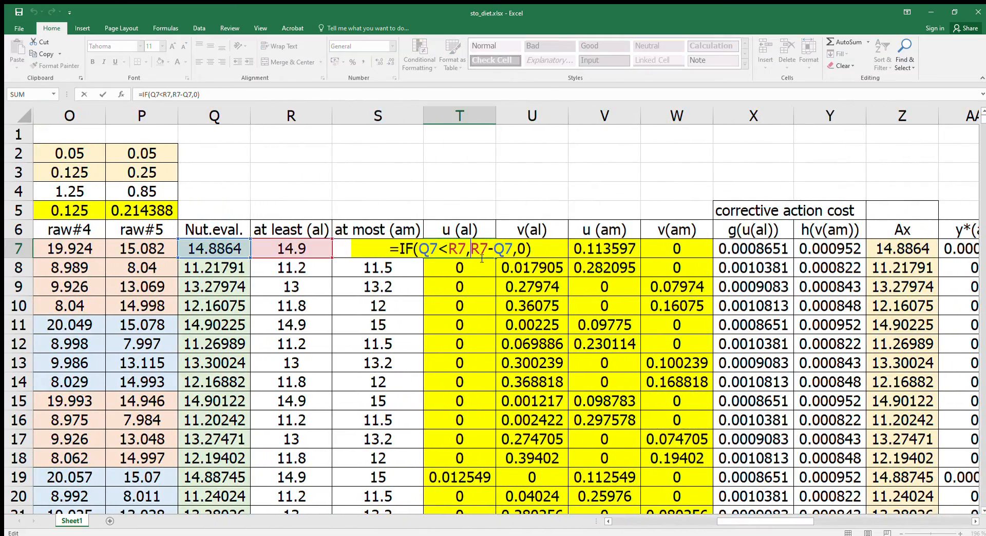
key("Escape")
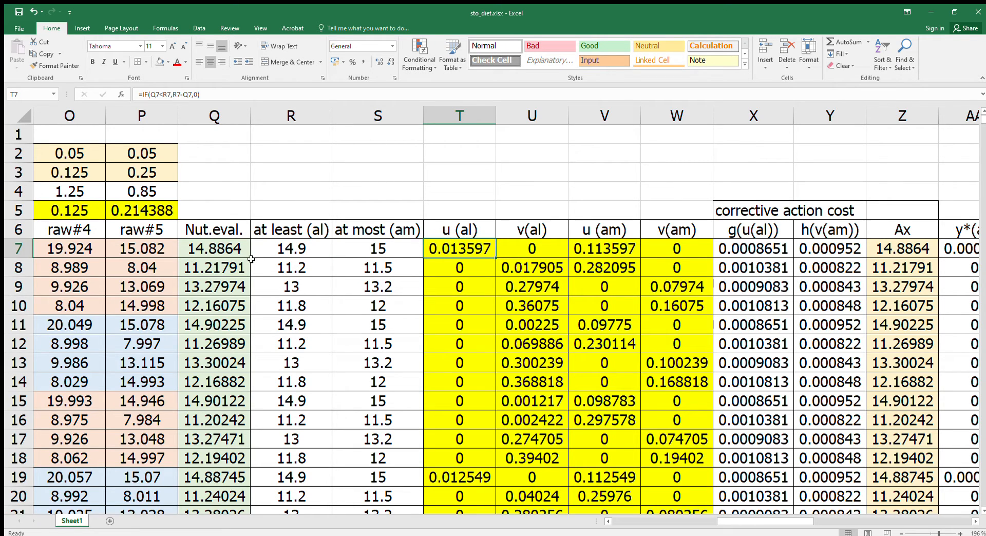
left_click(233, 251)
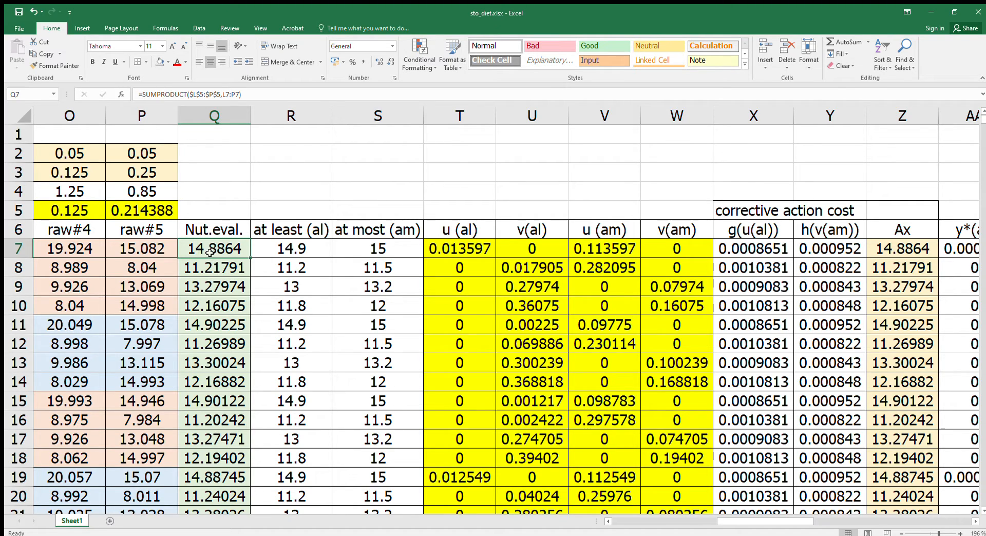
left_click(293, 251)
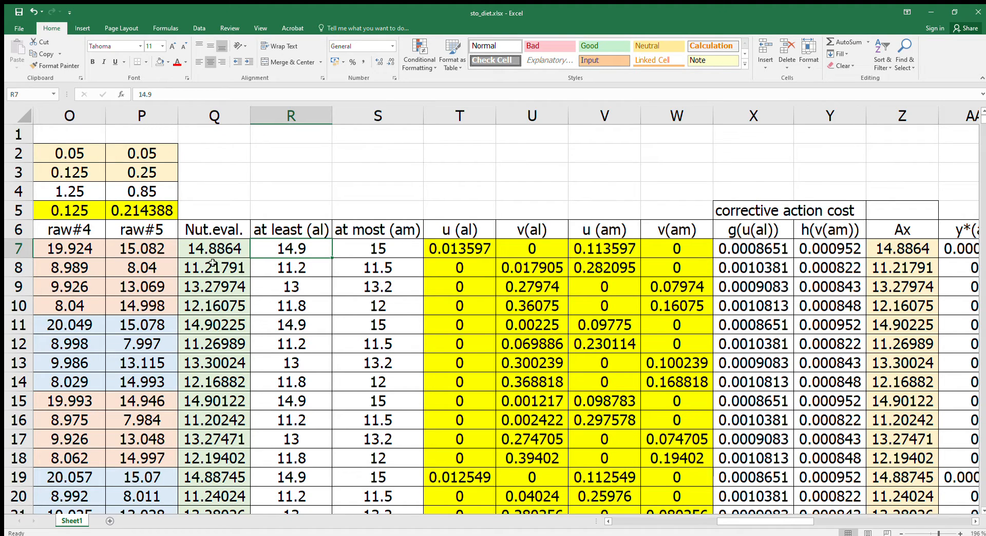
left_click(472, 253)
- View the v(al) formula in U7 and point out the nutrient evaluation Q7 and at least limit R7 it uses
left_click(234, 253)
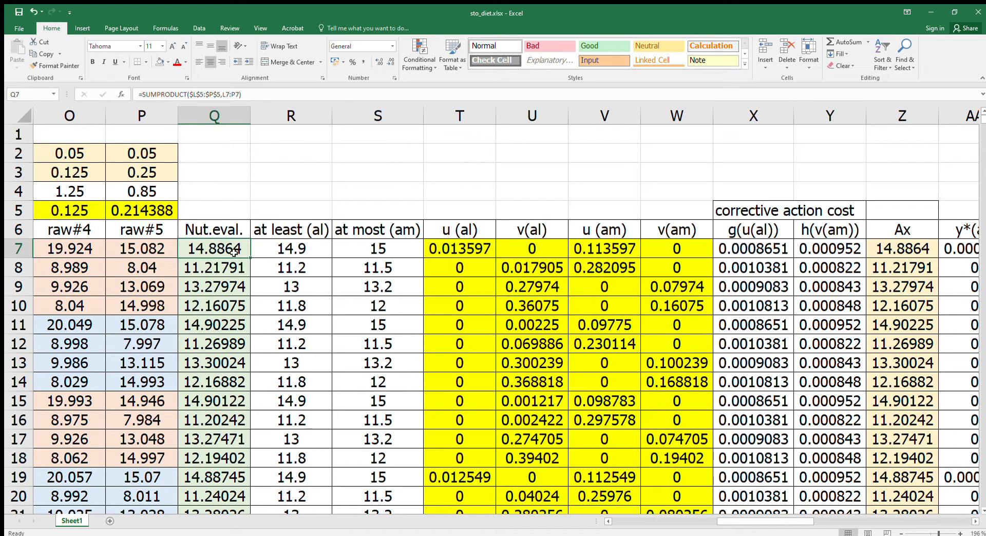
left_click(287, 251)
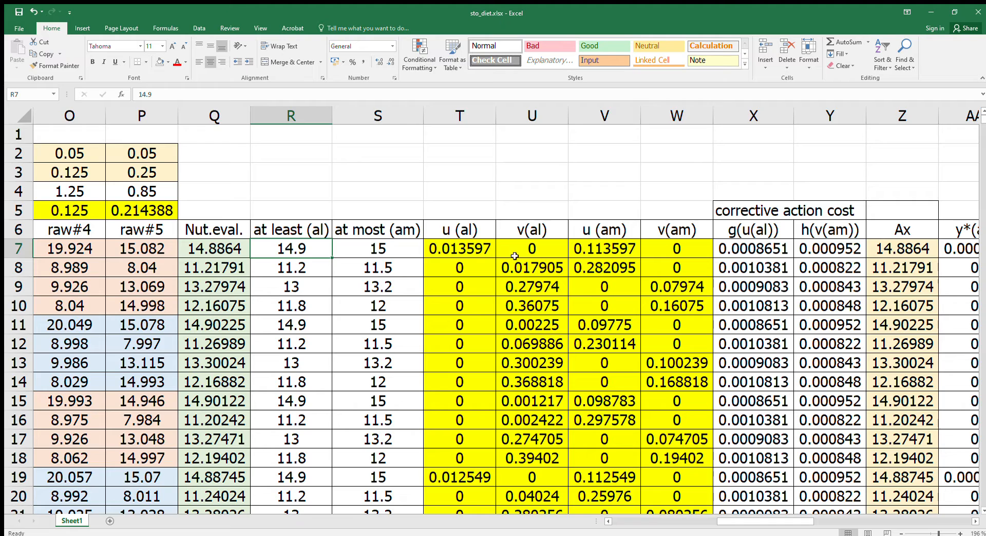
left_click(547, 255)
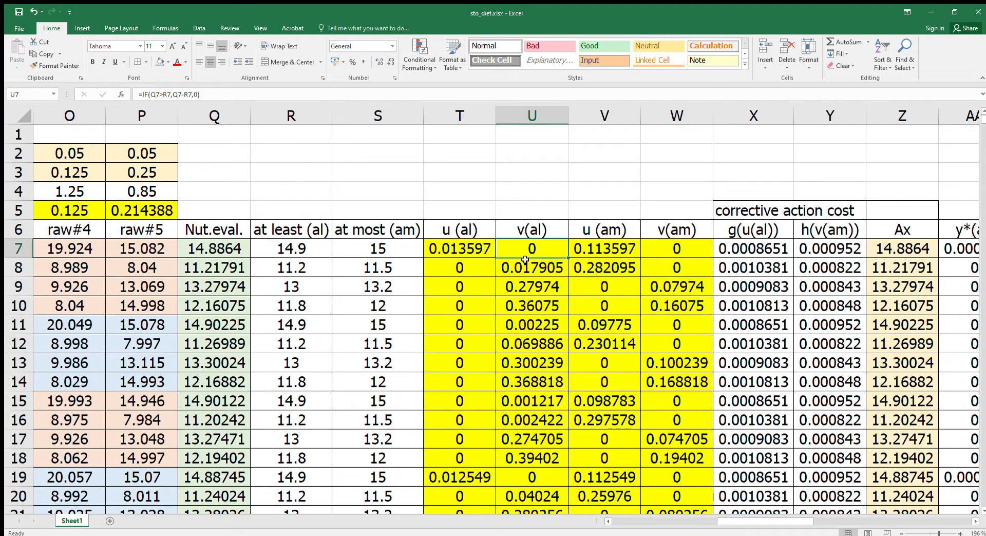
left_click(220, 251)
left_click(267, 252)
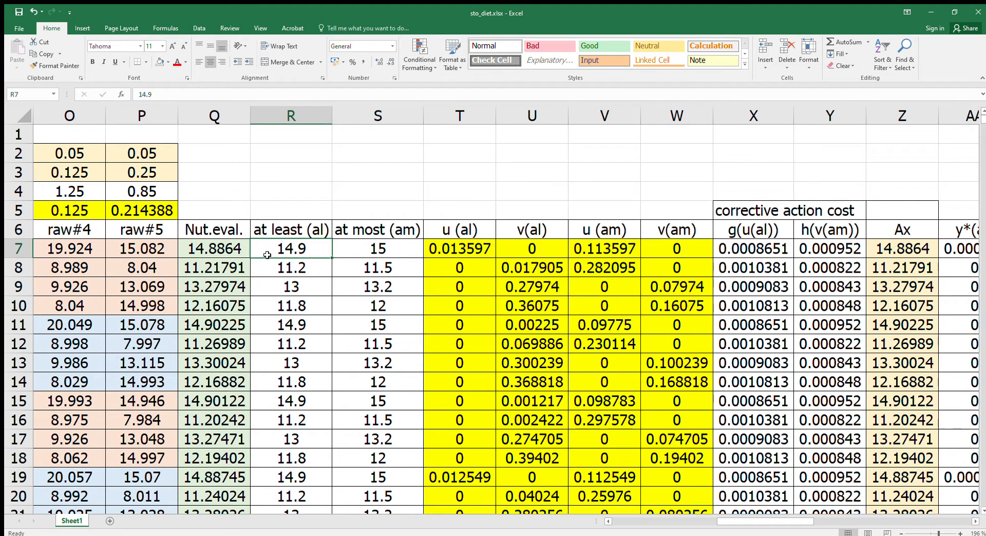
- View the u(am) formula in V7 and compare the nutrient evaluation Q7 with the at most limit S7 and the at least limit R7
left_click(605, 252)
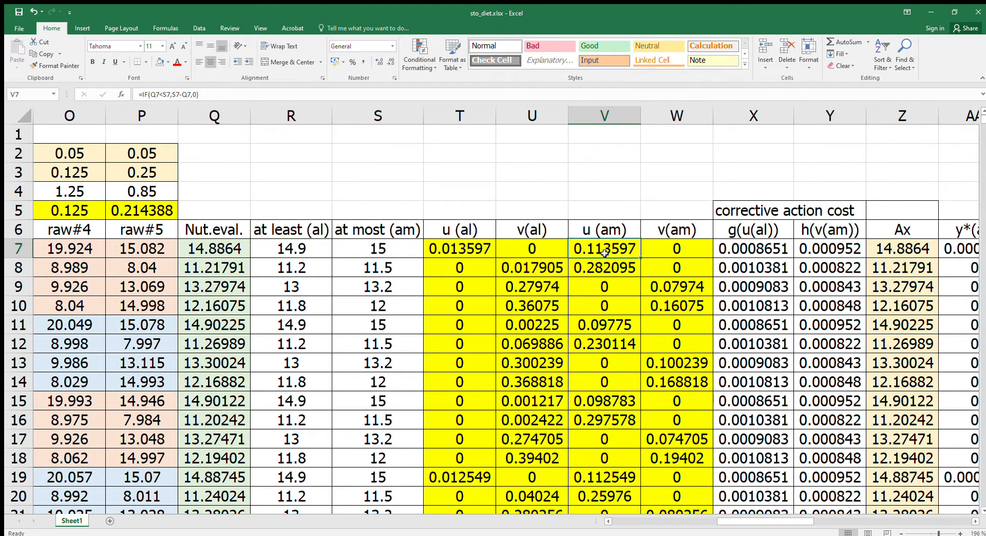
left_click(207, 248)
left_click(296, 246)
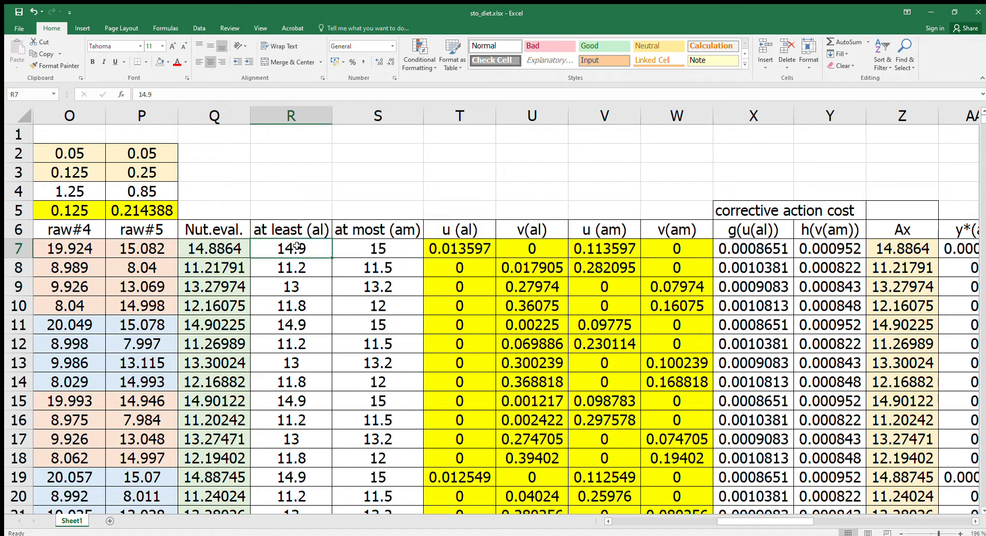
left_click(227, 254)
left_click(361, 250)
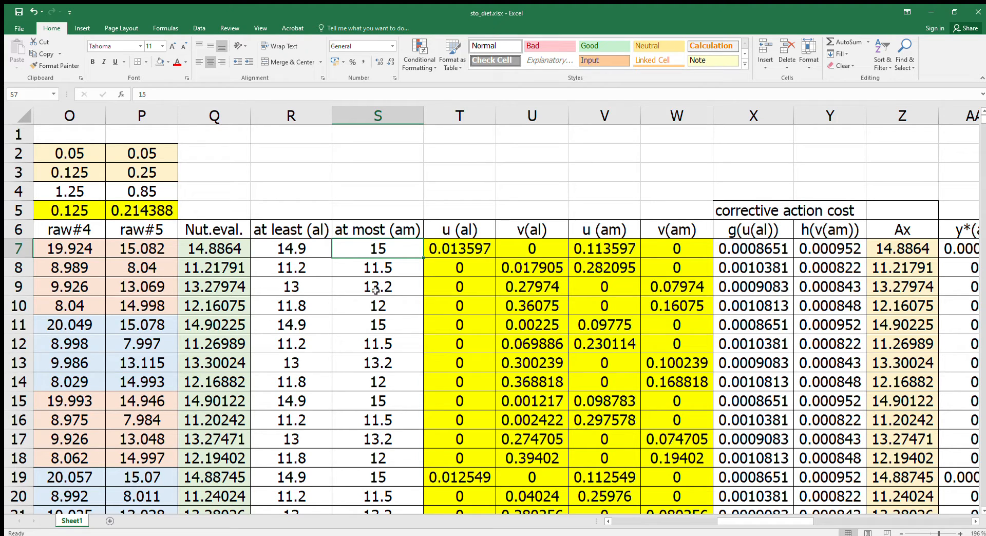
left_click(309, 249)
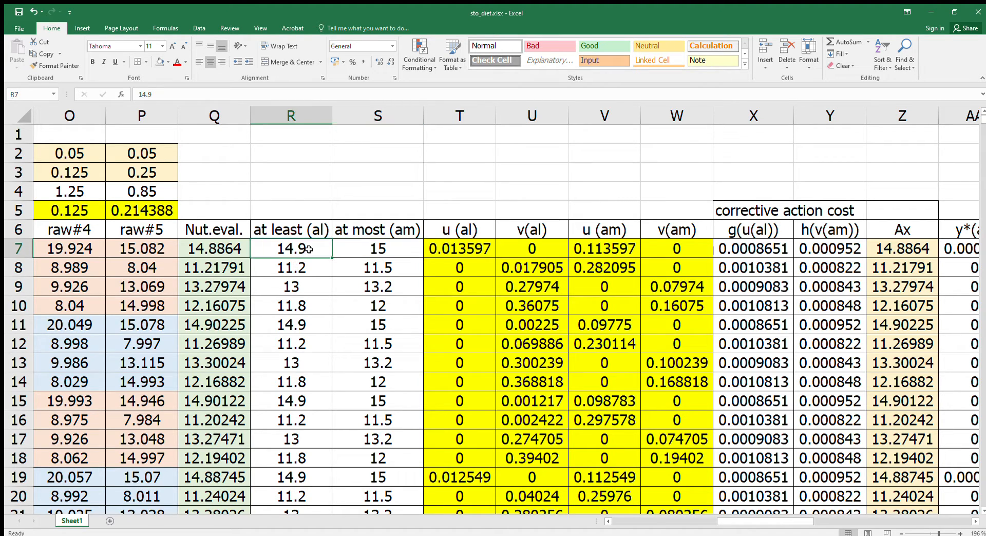
left_click(237, 253)
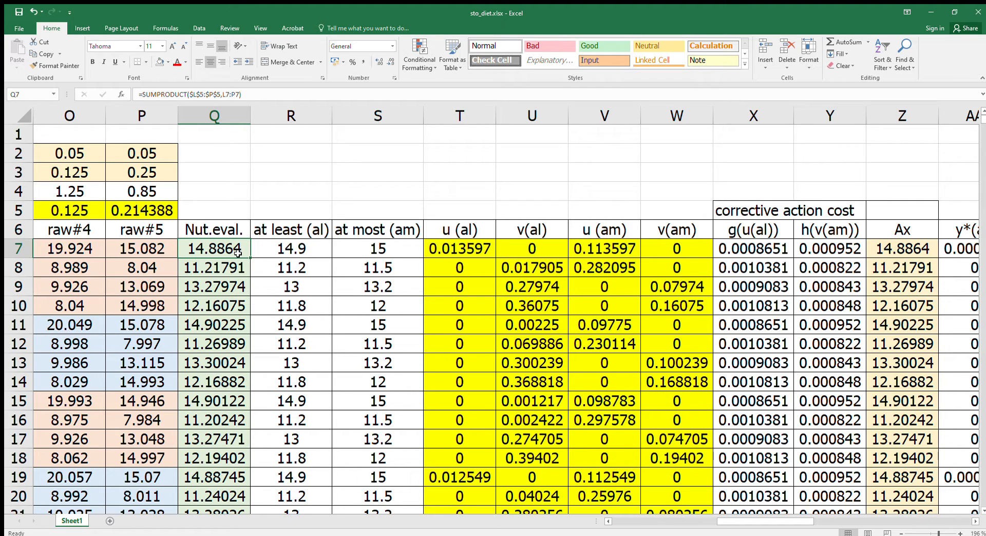
- Point out the at least limit R7 and the u(al) heading, and compare the nutrient evaluation Q9 with limits S9 and R9
left_click(303, 252)
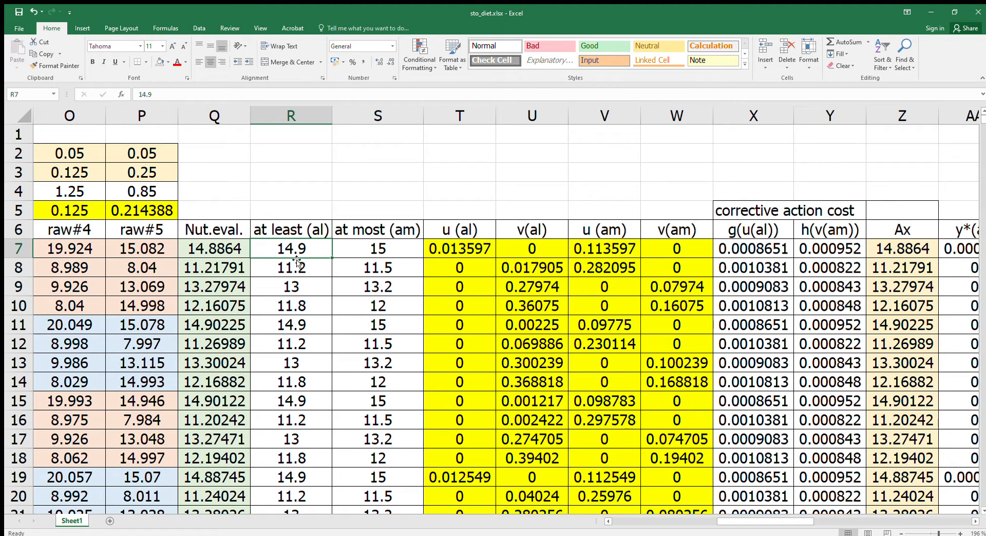
left_click(459, 237)
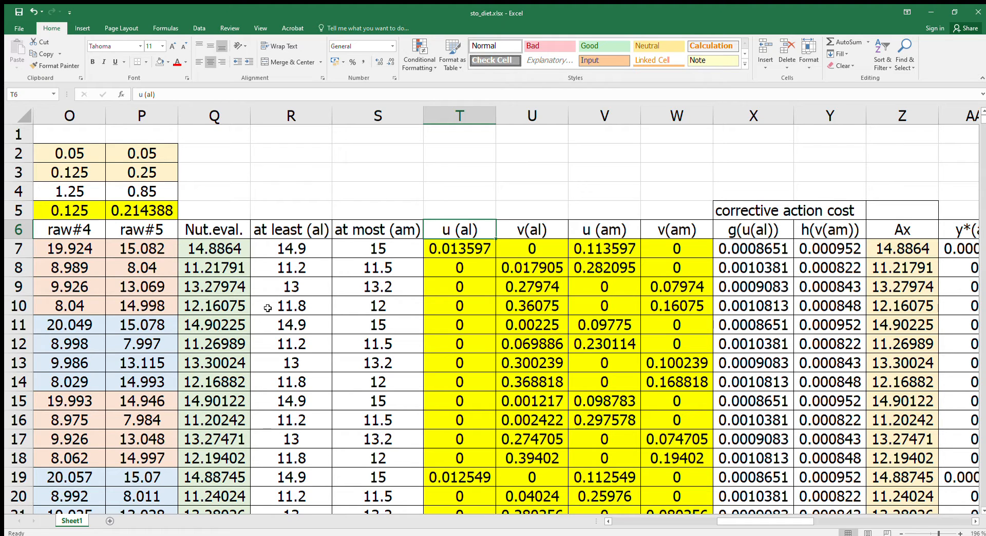
left_click(220, 289)
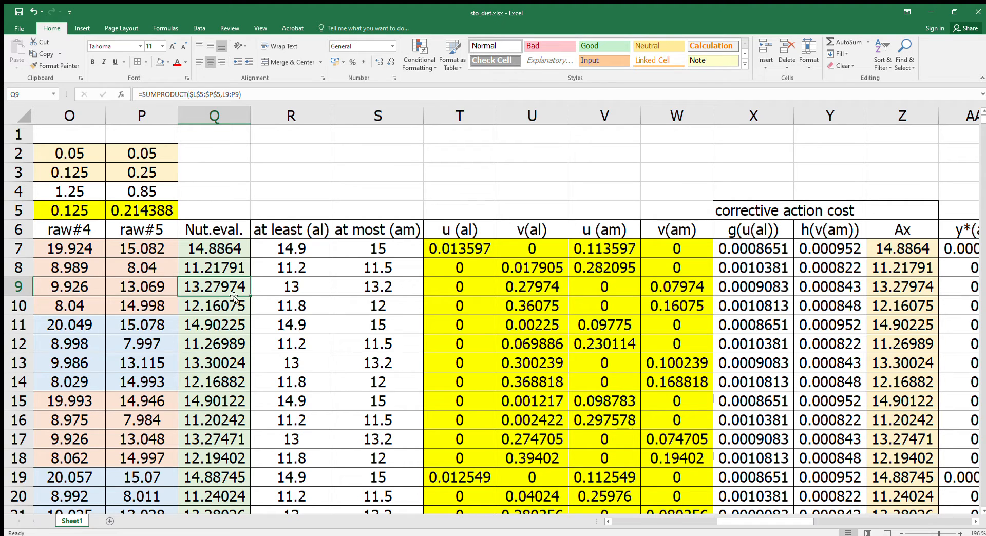
left_click(367, 290)
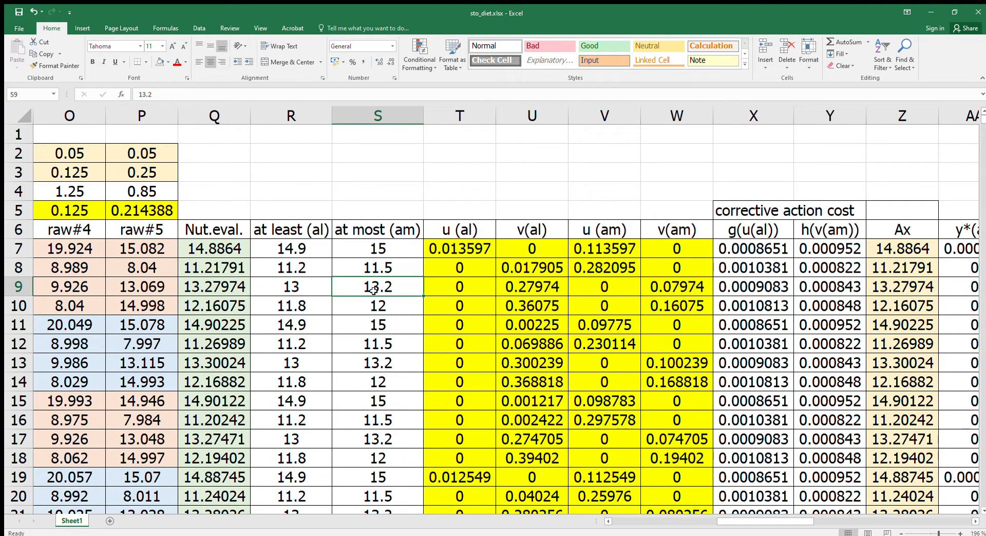
left_click(237, 298)
left_click(293, 291)
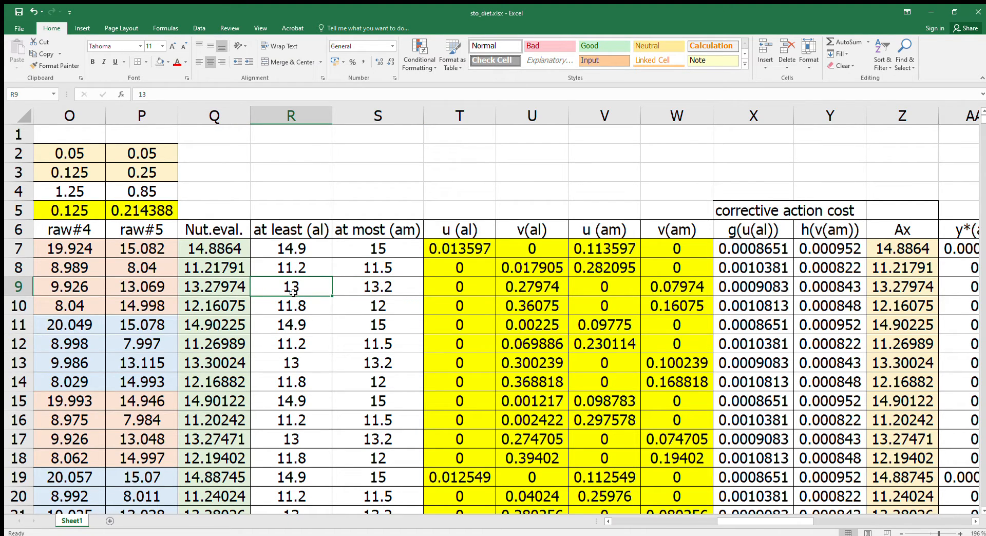
- Compare the nutrient evaluation Q9 with the at least limit R9 and view the v(al) formula in U9
left_click(217, 292)
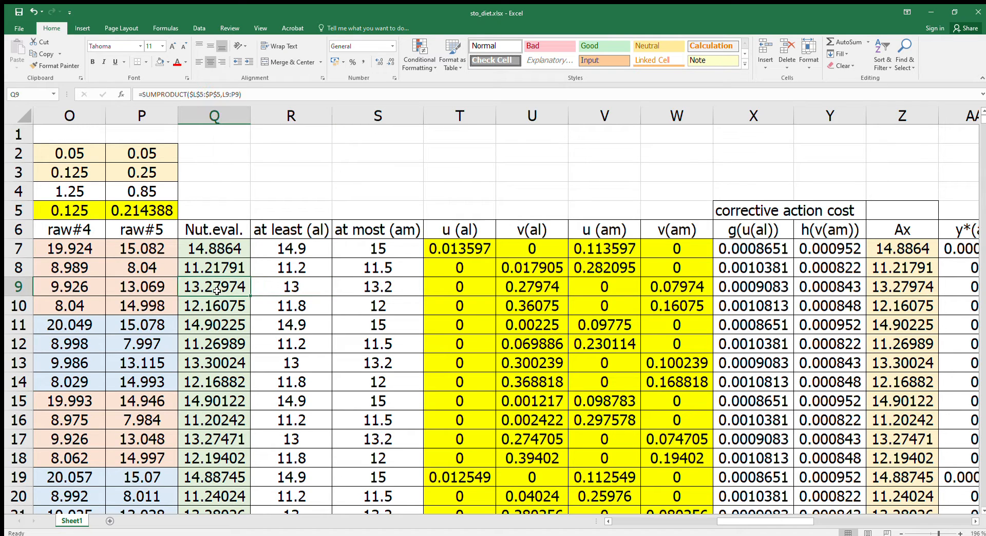
left_click(302, 288)
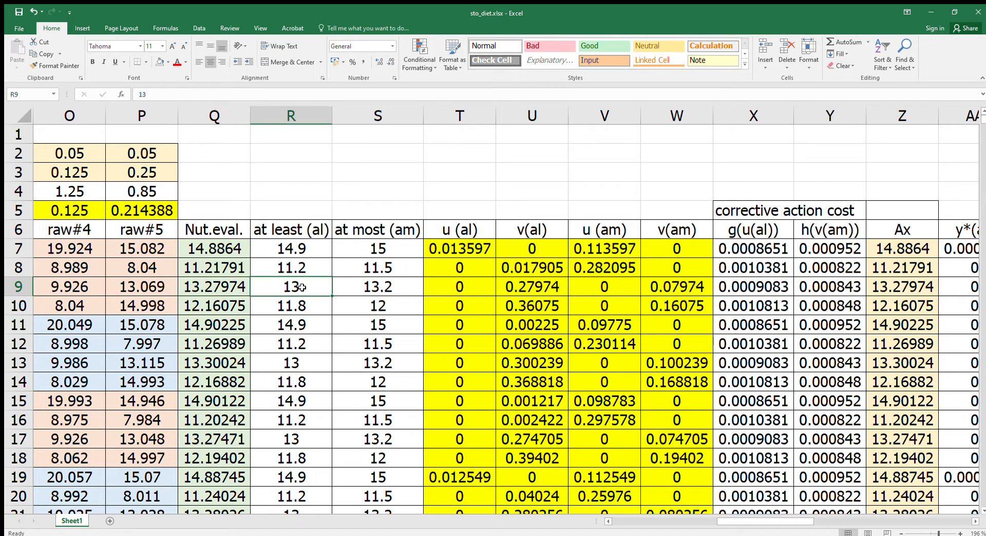
left_click(217, 289)
left_click(288, 290)
left_click(226, 290)
left_click(286, 292)
left_click(543, 290)
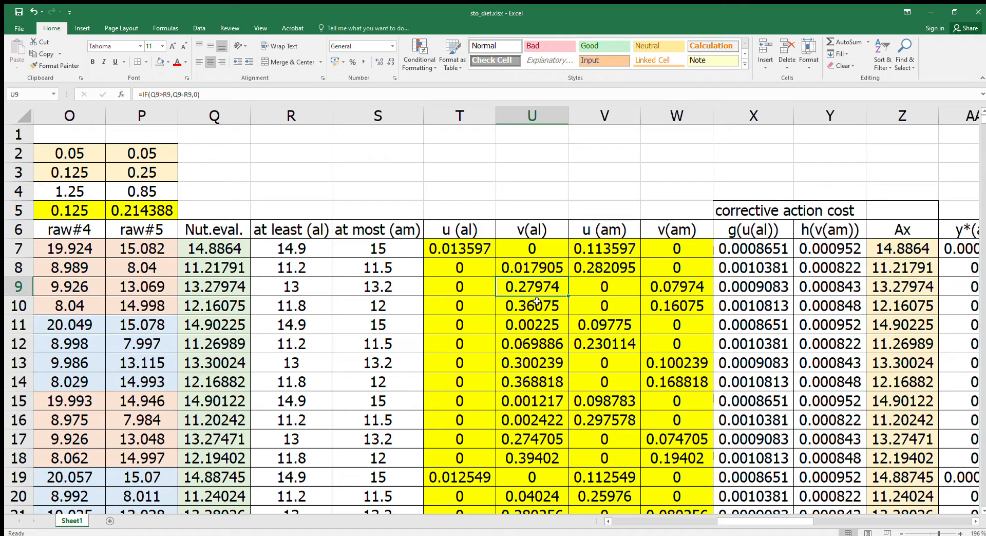
- Point out Q9 against the at least limit R9 and at most limit S9, and view the v(am) formula in W9
left_click(209, 284)
left_click(291, 285)
left_click(238, 288)
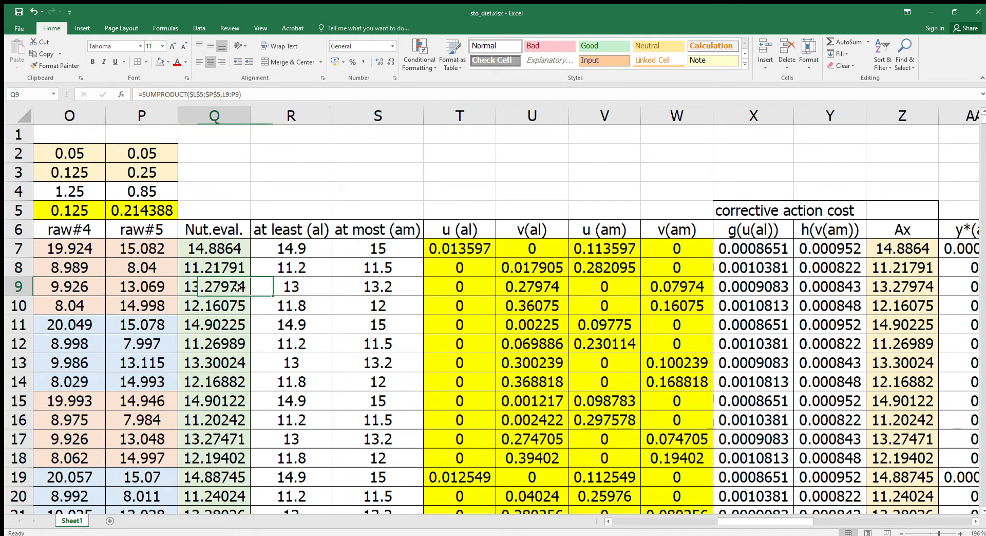
left_click(293, 287)
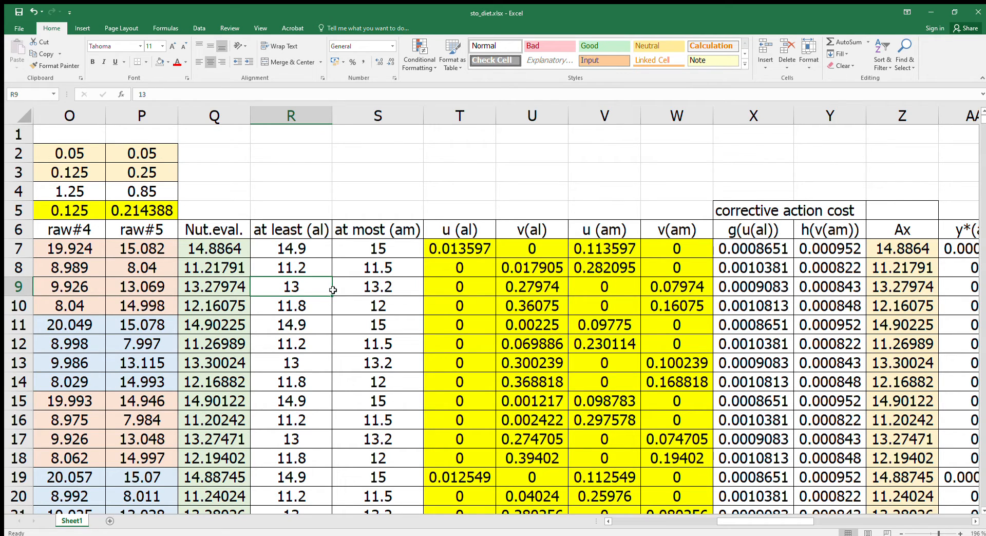
left_click(387, 295)
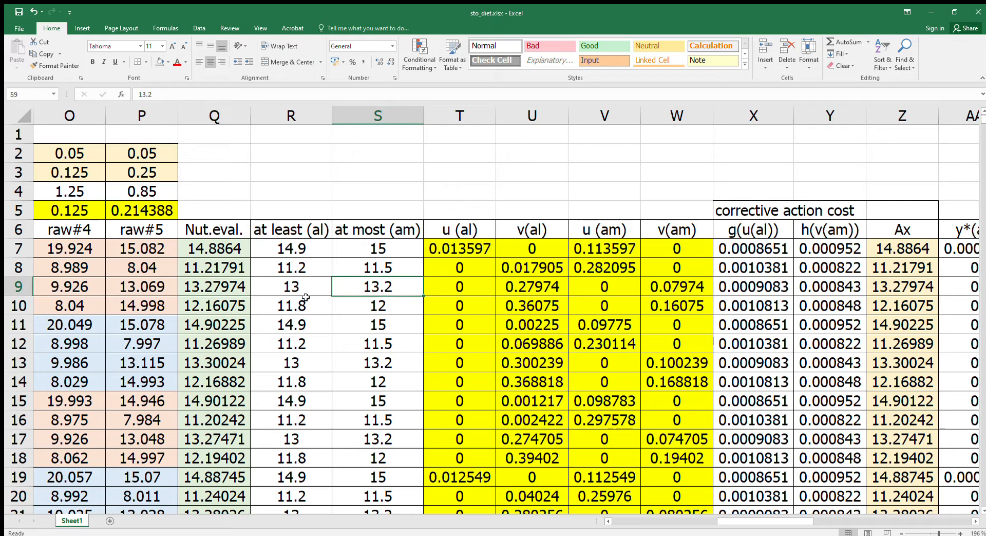
left_click(676, 293)
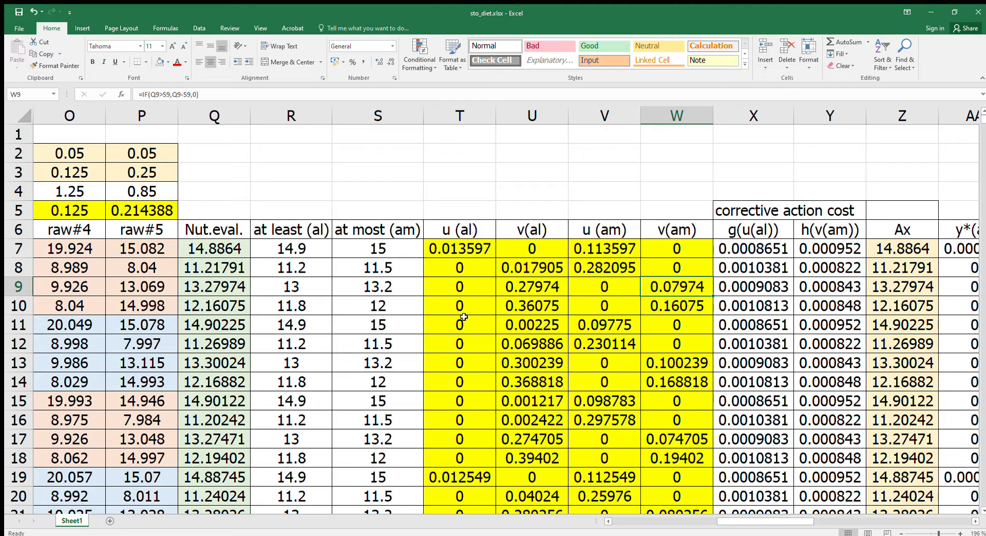
- Point out the u(al) and v(am) headings and look back at the total cost and decision cells
left_click(478, 238)
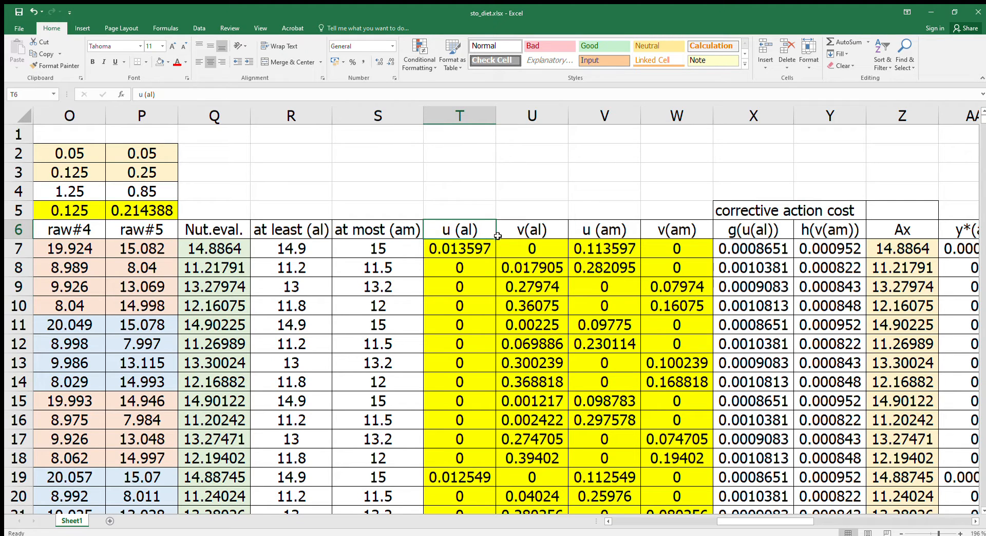
left_click(676, 229)
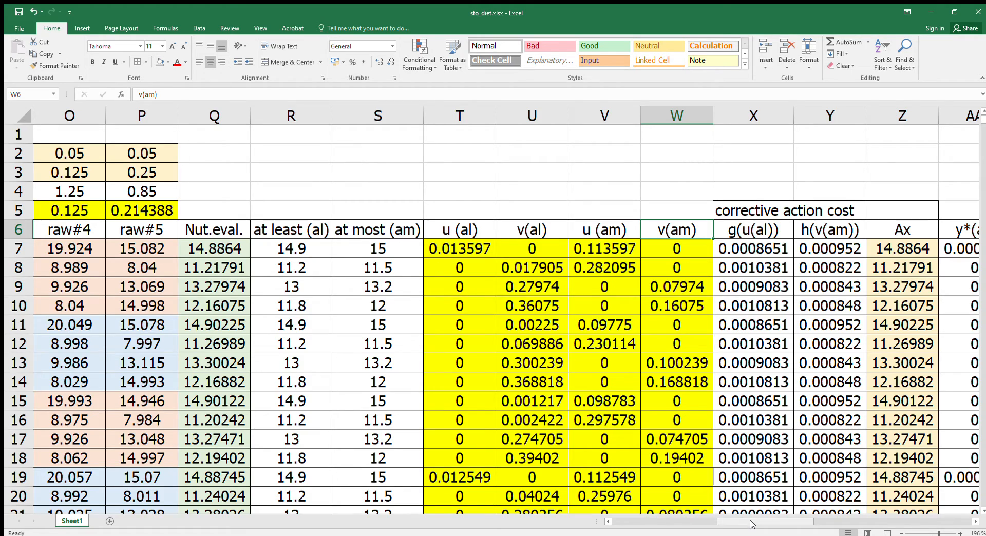
left_click_drag(752, 524, 683, 529)
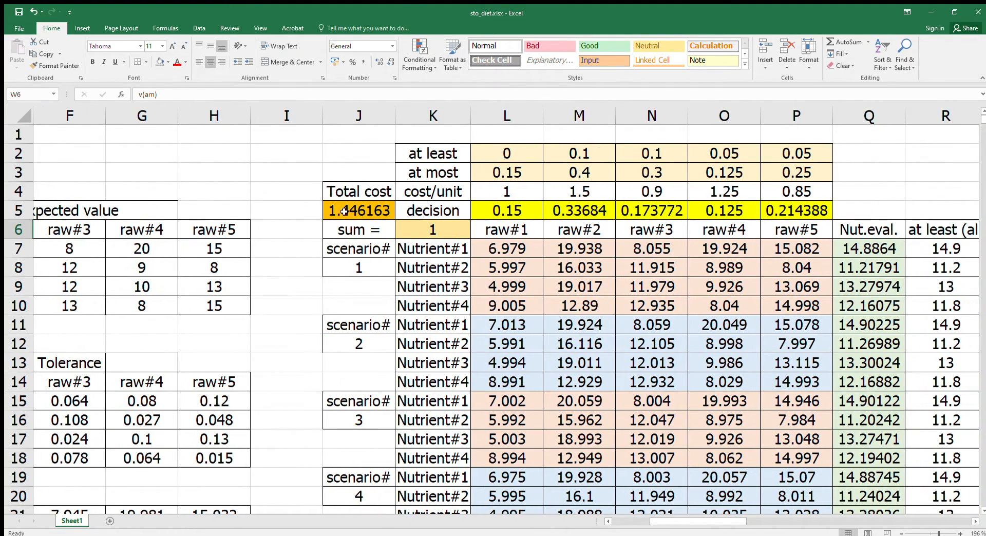
- Point out the corrective action cost headings g(u(al)) and h(v(am)) and the first cost values below them
left_click_drag(673, 521, 778, 532)
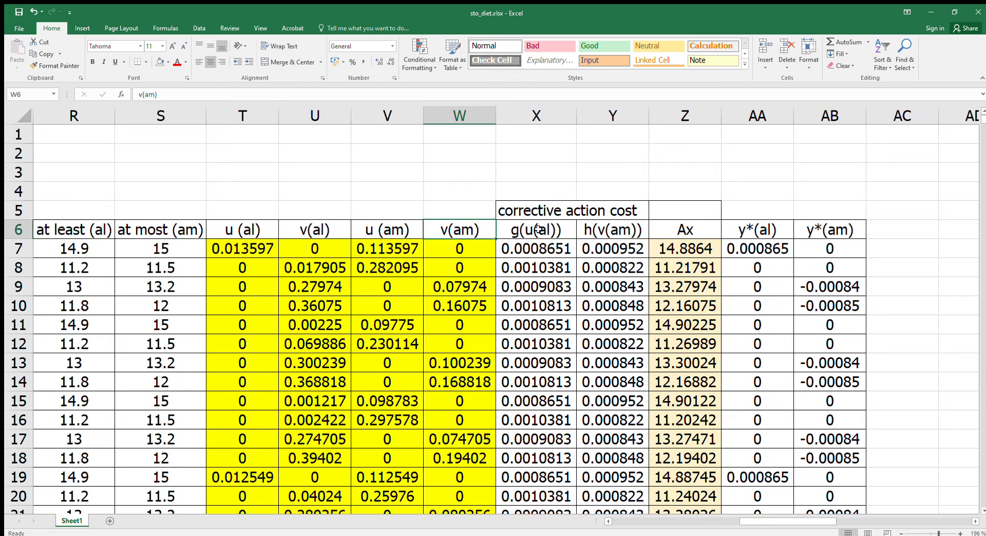
left_click_drag(537, 229, 602, 236)
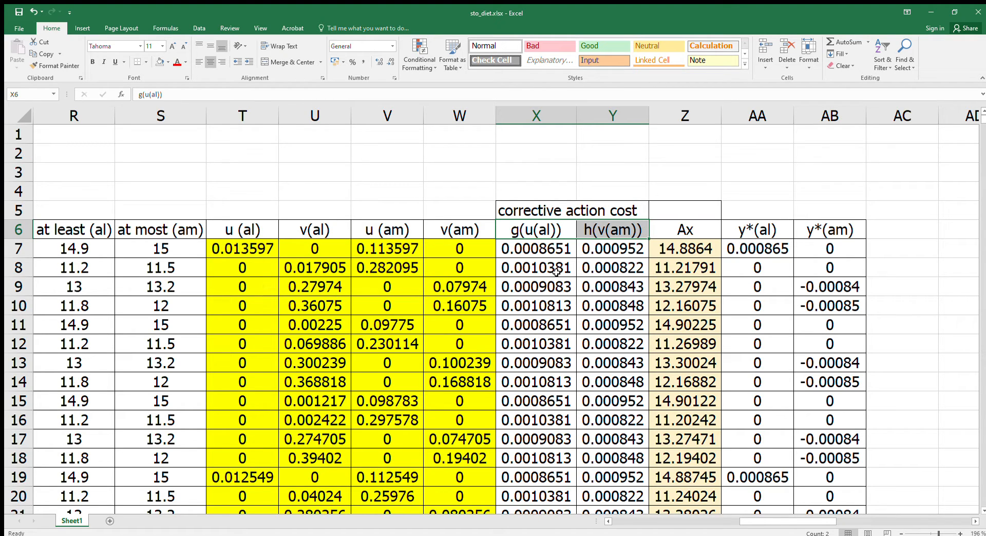
left_click_drag(549, 256, 615, 319)
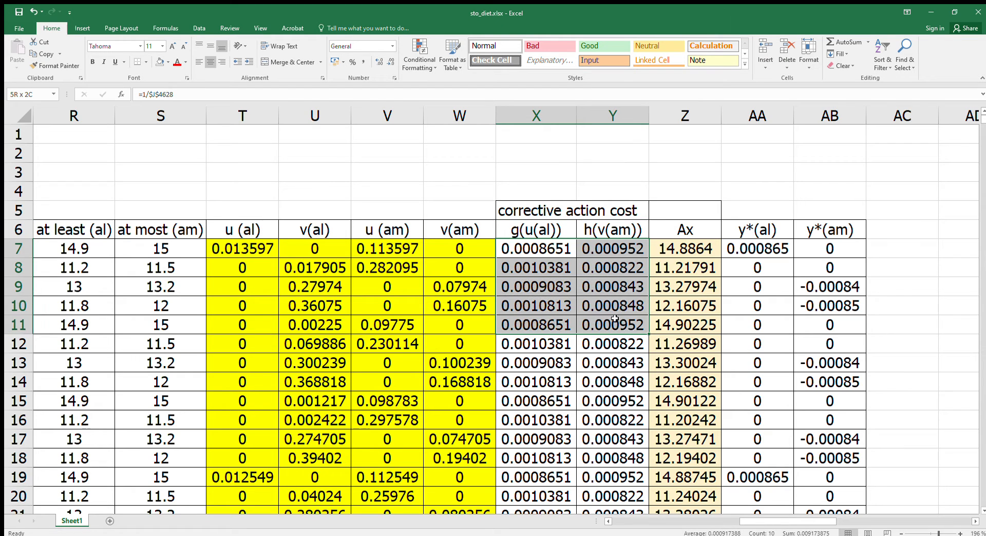
left_click_drag(543, 253, 601, 284)
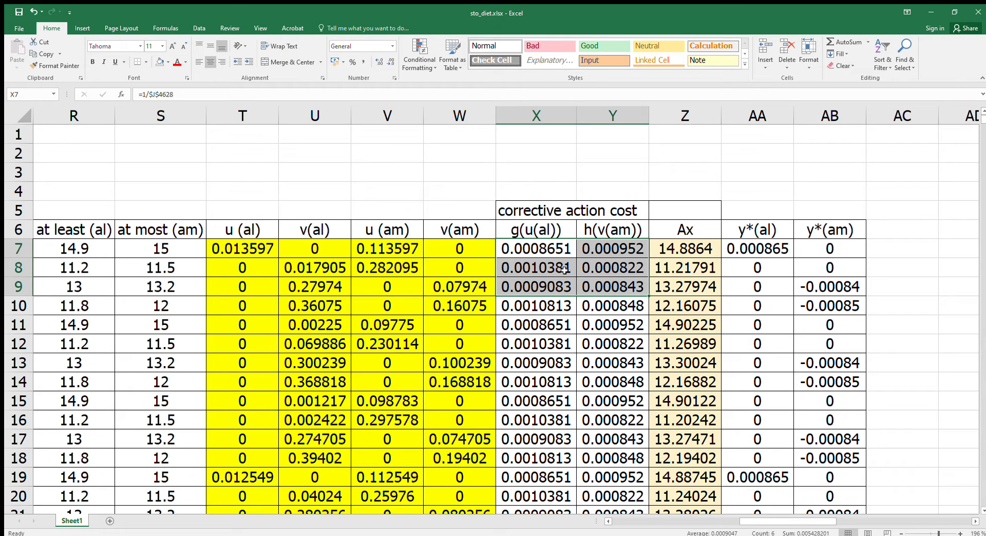
- Inspect the corrective action cost formulas for the first nutrient in X7 and Y7 without changing them
left_click(556, 252)
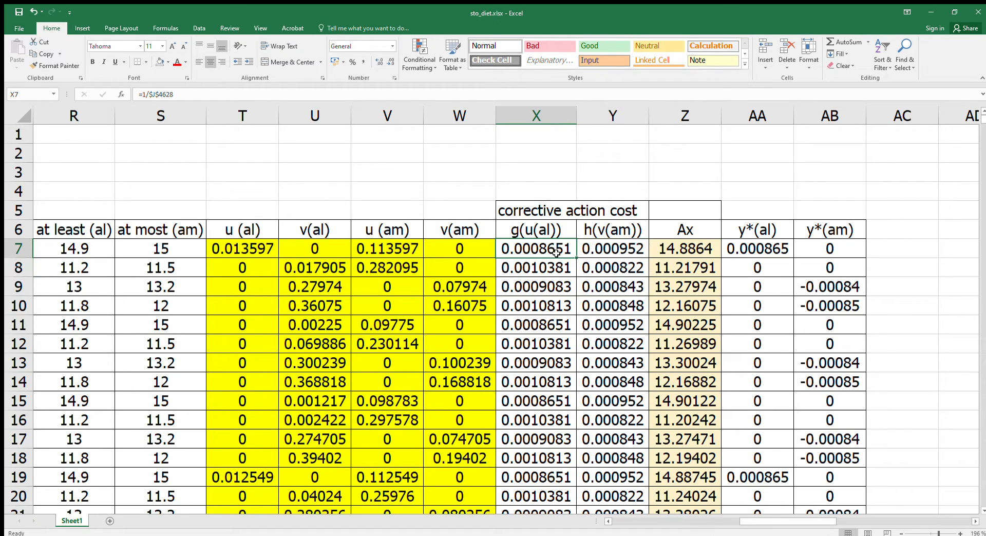
double_click(555, 251)
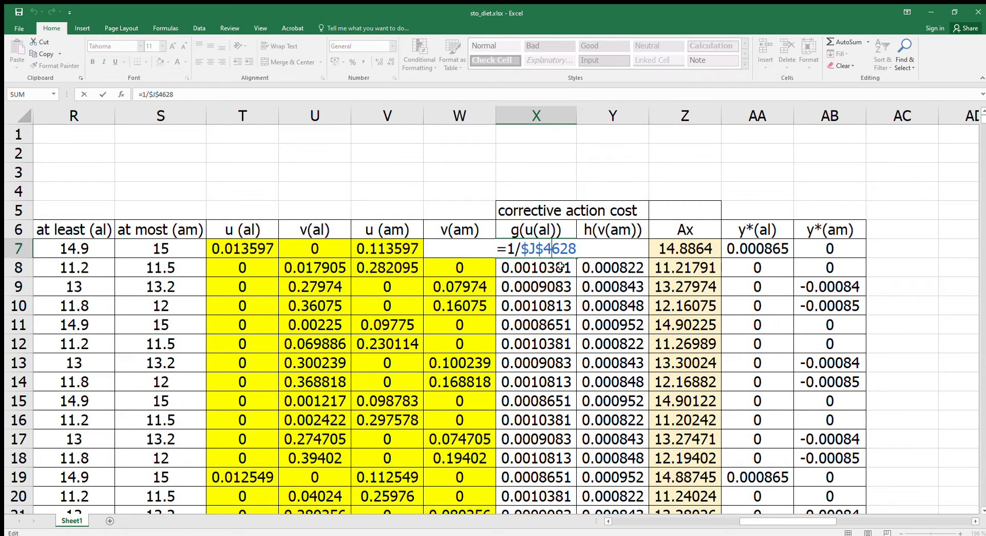
key("Escape")
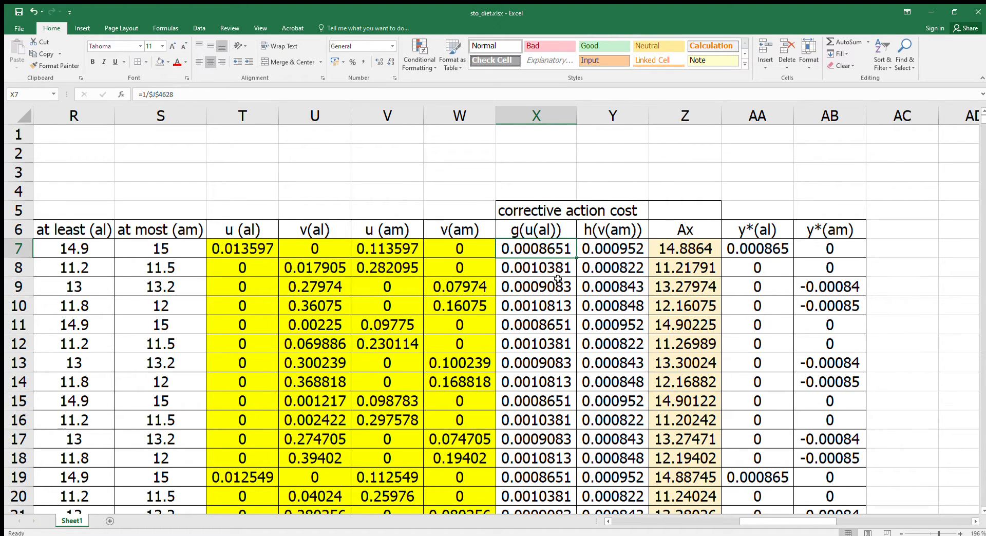
left_click(616, 252)
double_click(617, 252)
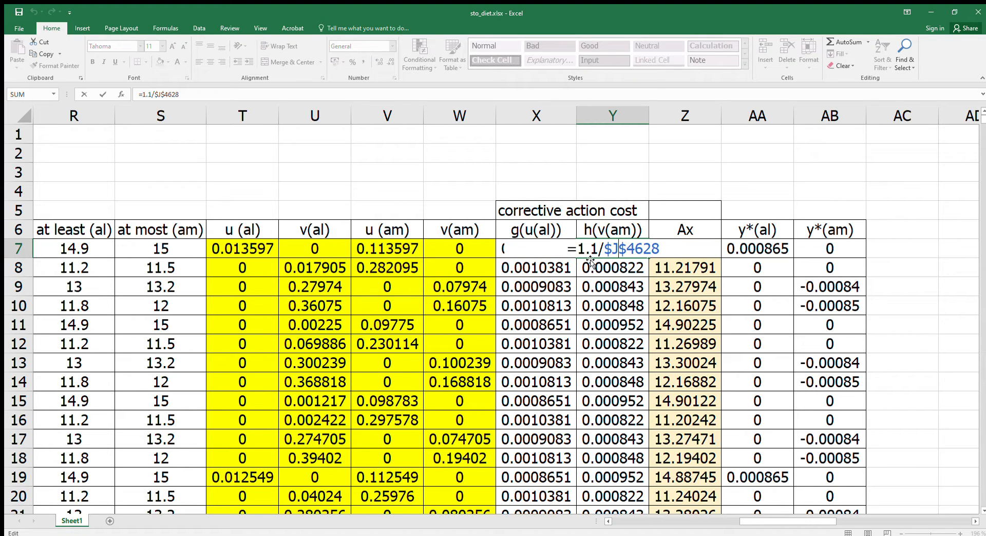
key("Escape")
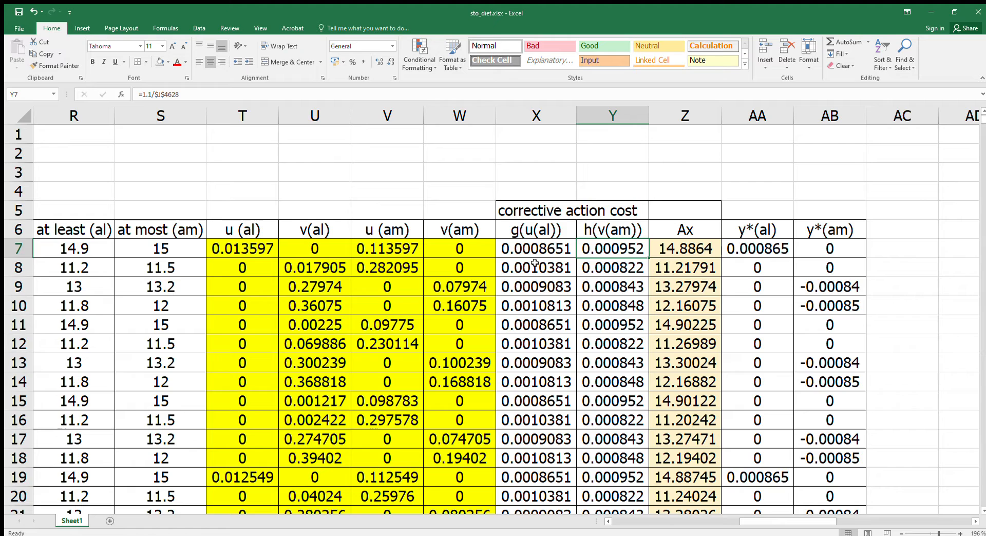
- Inspect the corrective action cost formulas in X8, Y8 and Y9 without changing them
double_click(566, 272)
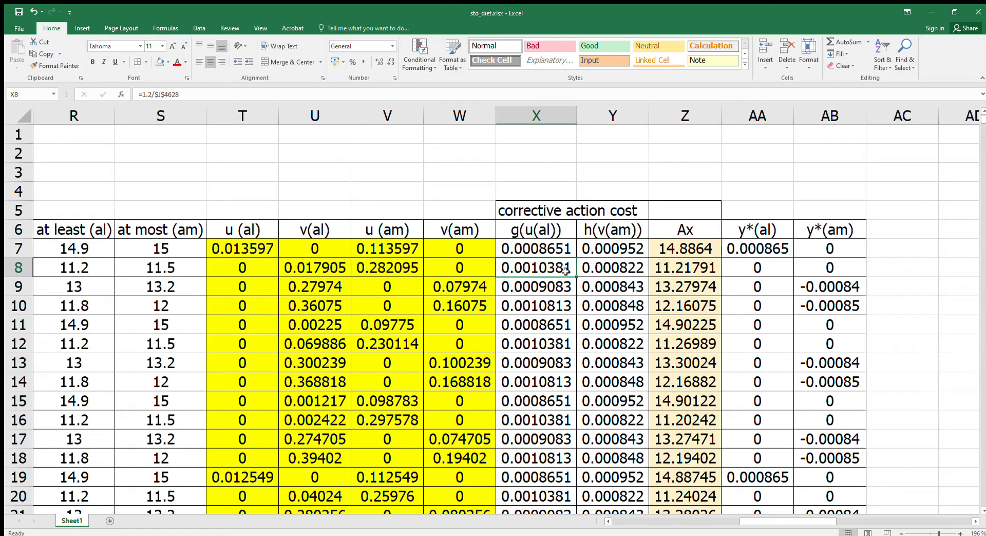
key("Escape")
double_click(604, 269)
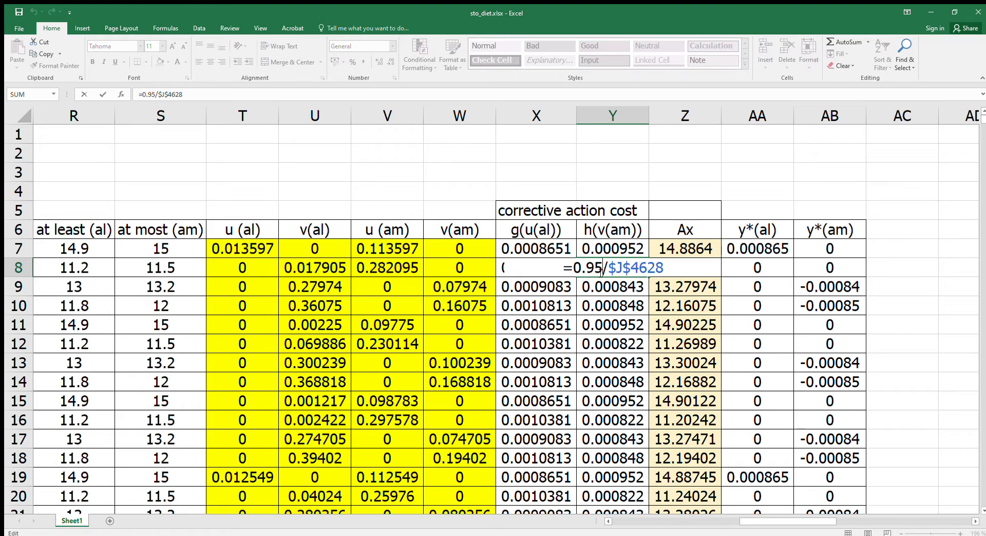
left_click(594, 286)
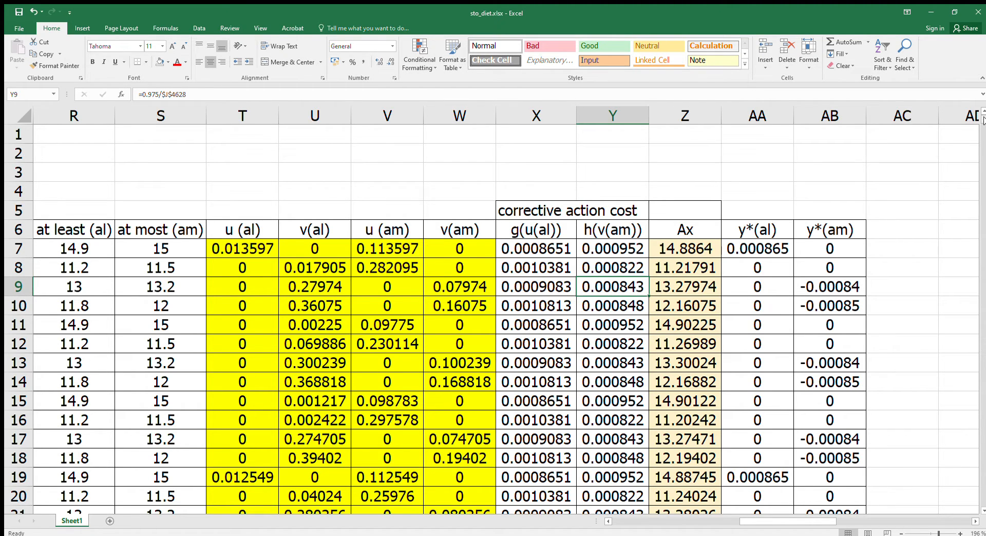
- Find the last scenario number in J4628, which the corrective action cost formulas divide by
left_click_drag(983, 120, 983, 503)
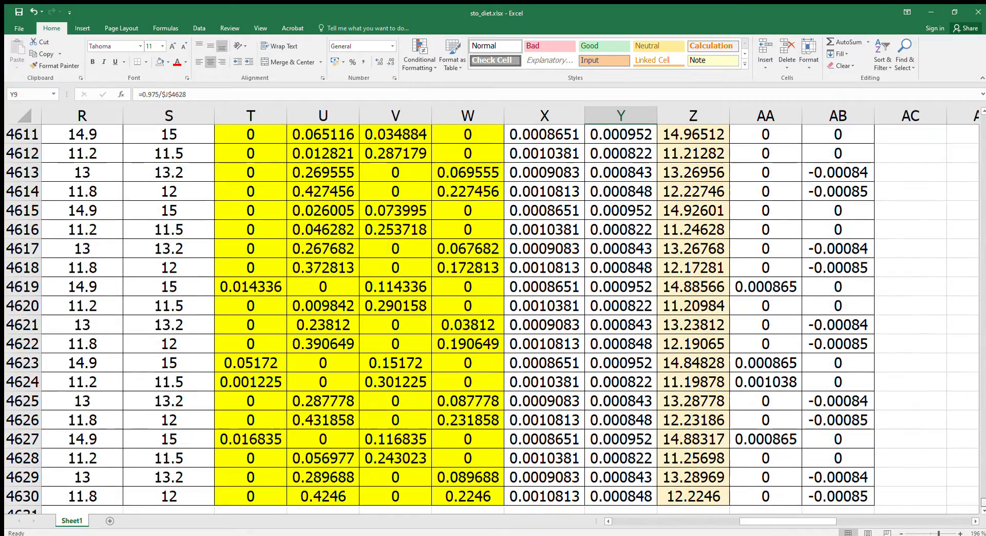
left_click_drag(799, 527, 684, 532)
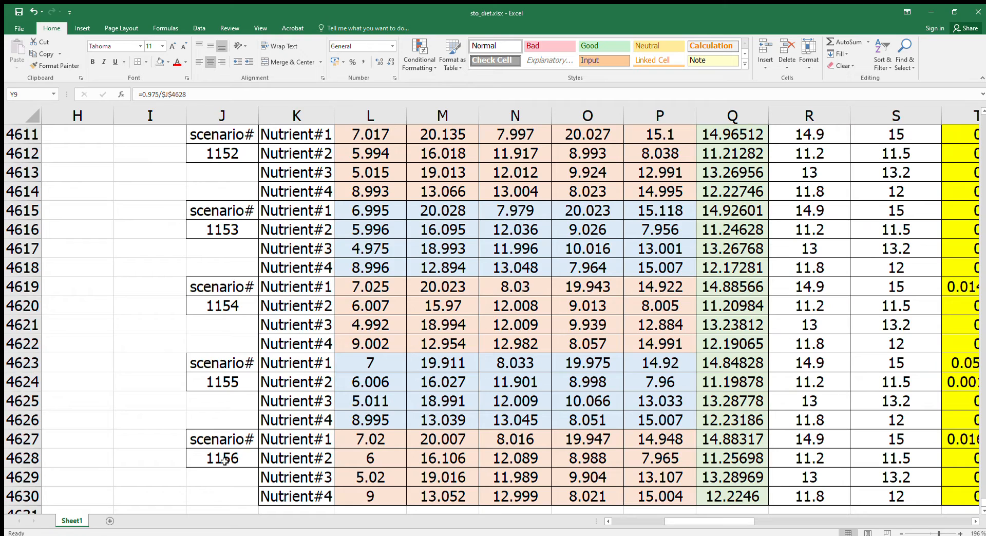
left_click(201, 465)
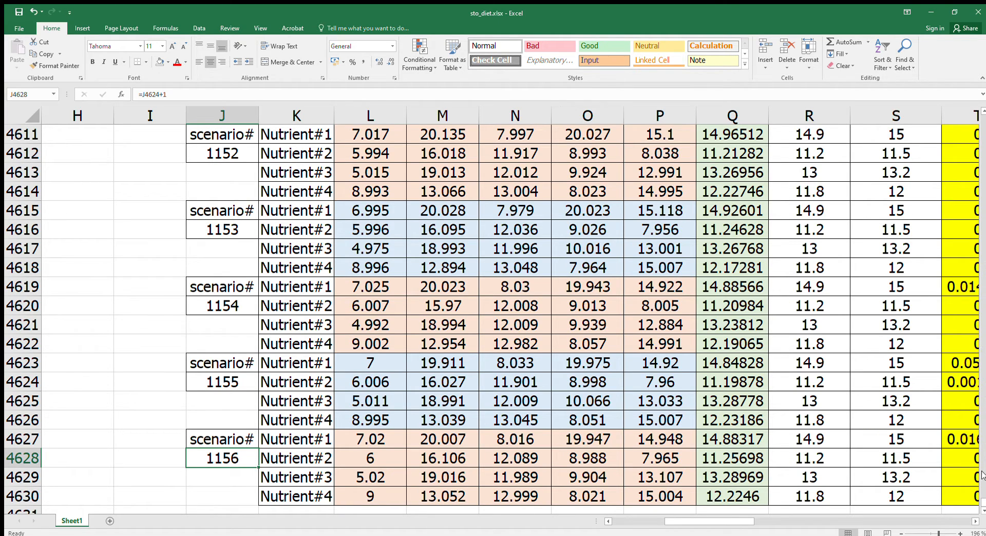
- Return to the first scenario and inspect the corrective action cost formulas in X7 and Y7 without changing them
left_click_drag(982, 501, 982, 95)
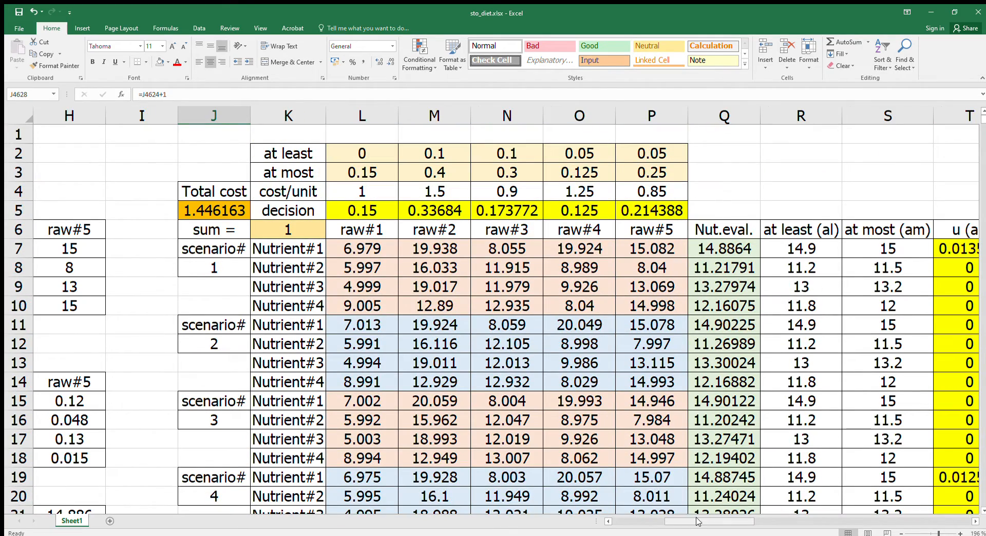
left_click_drag(697, 519, 759, 524)
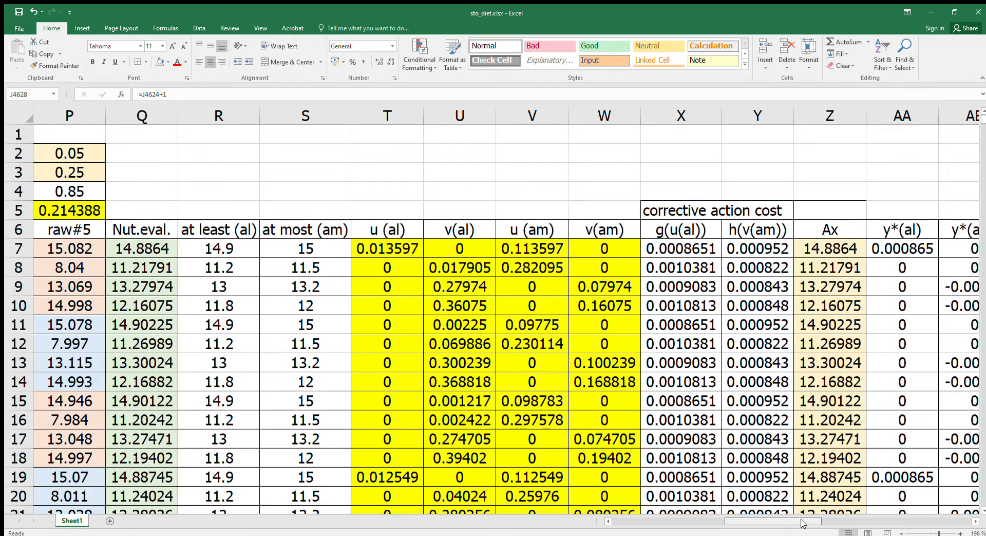
left_click_drag(823, 524, 738, 529)
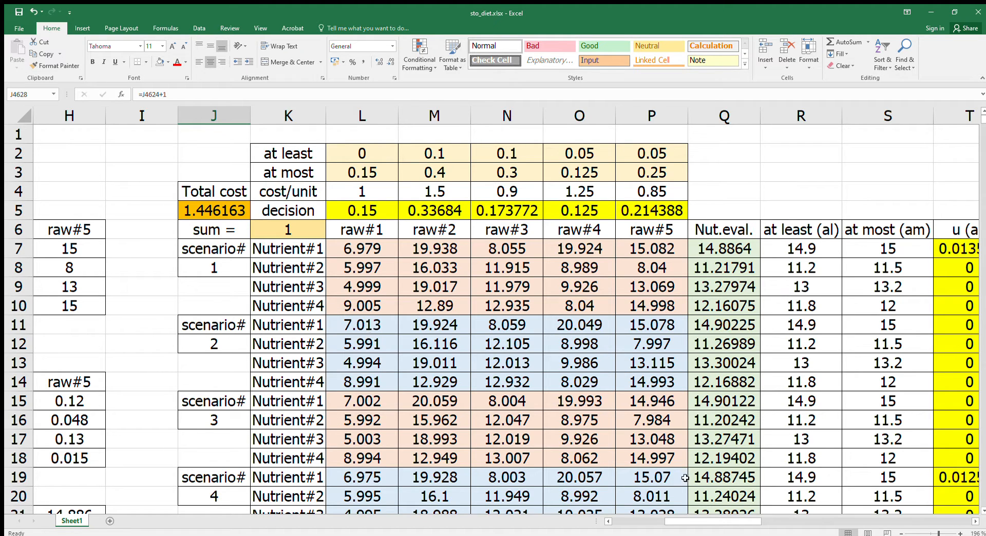
left_click_drag(708, 521, 791, 529)
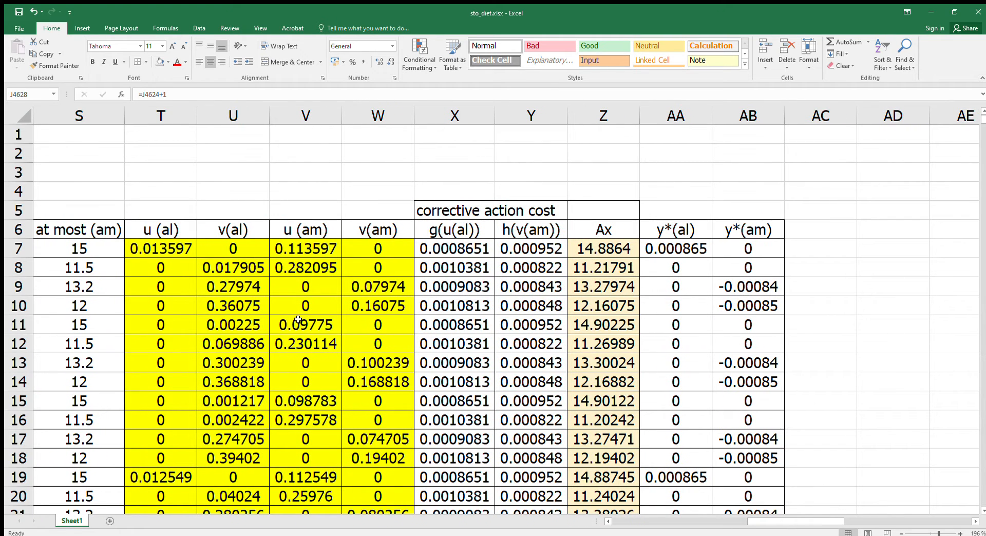
double_click(478, 252)
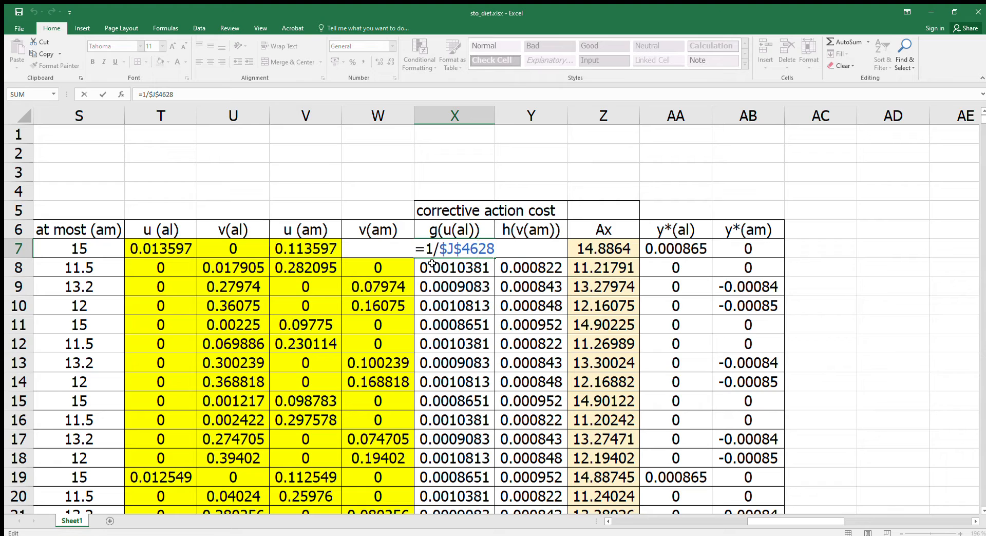
key("ctrl+Return")
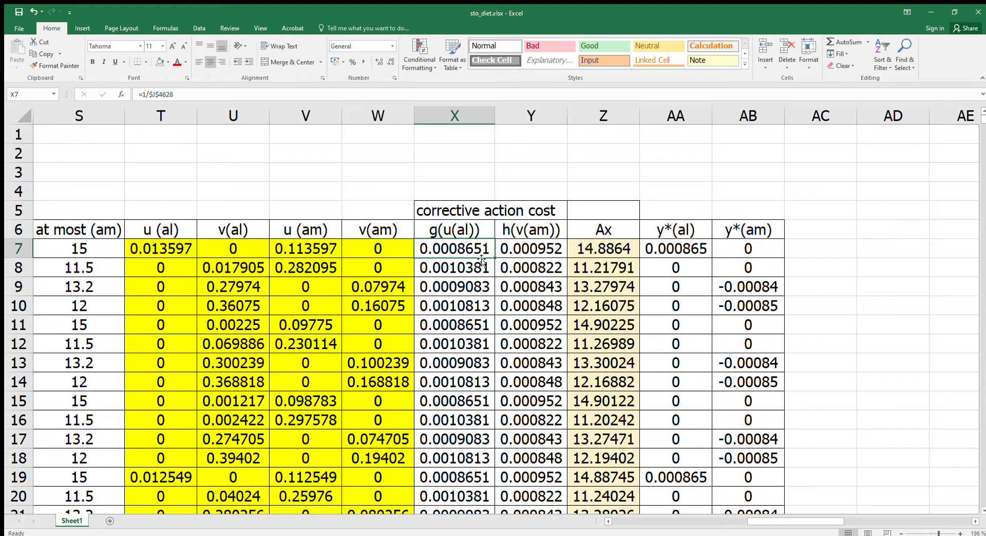
double_click(556, 252)
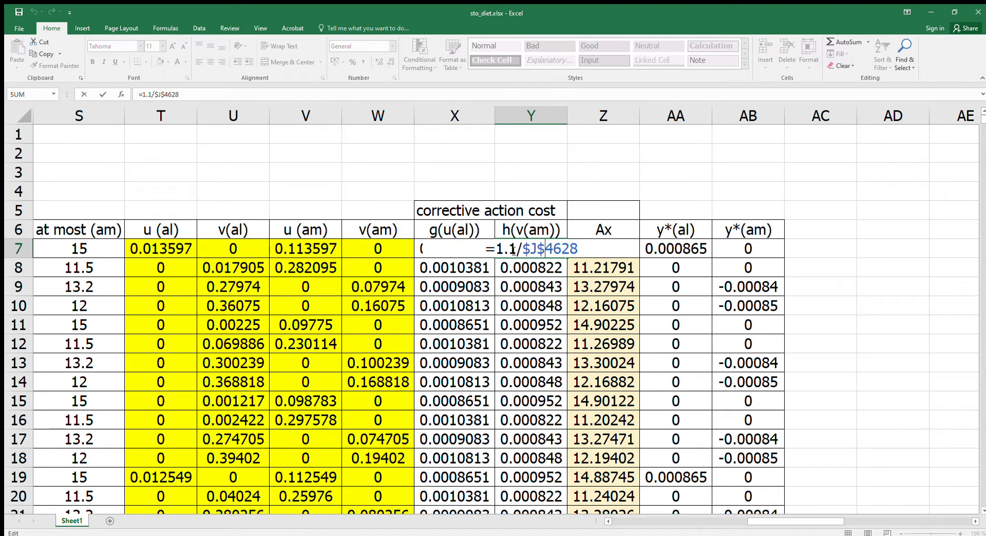
key("Escape")
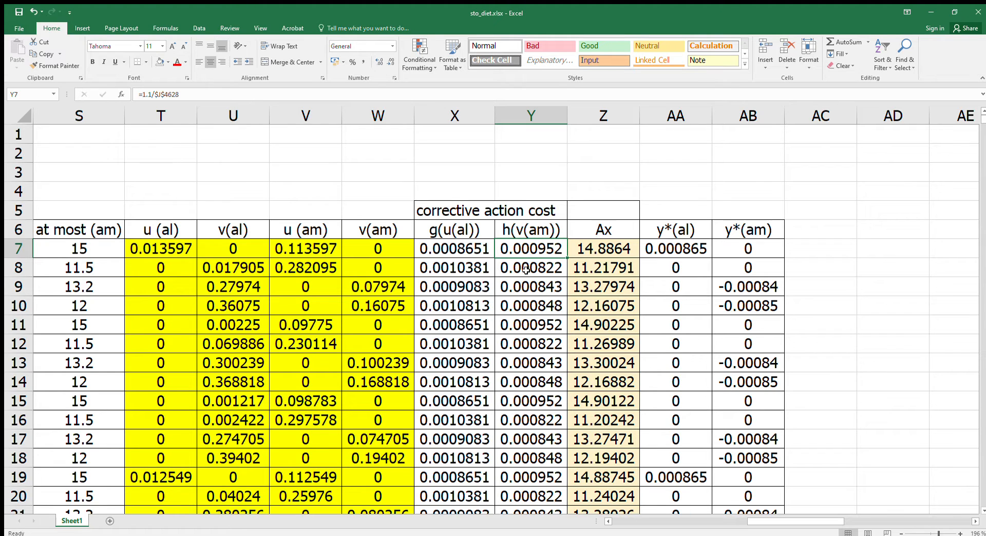
- Inspect the second nutrient's corrective action cost formulas in X8 and Y8, leaving them as they are
double_click(468, 268)
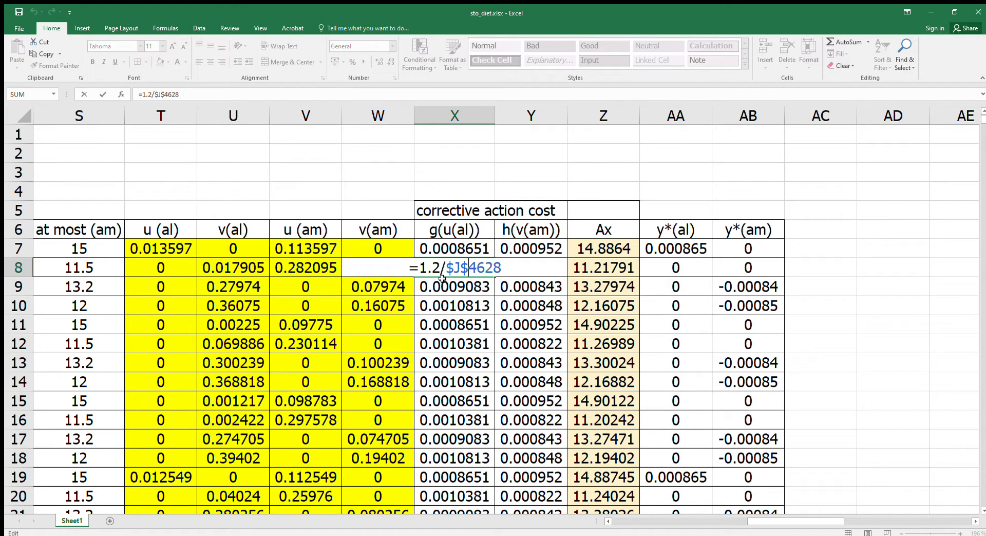
key("Escape")
double_click(505, 272)
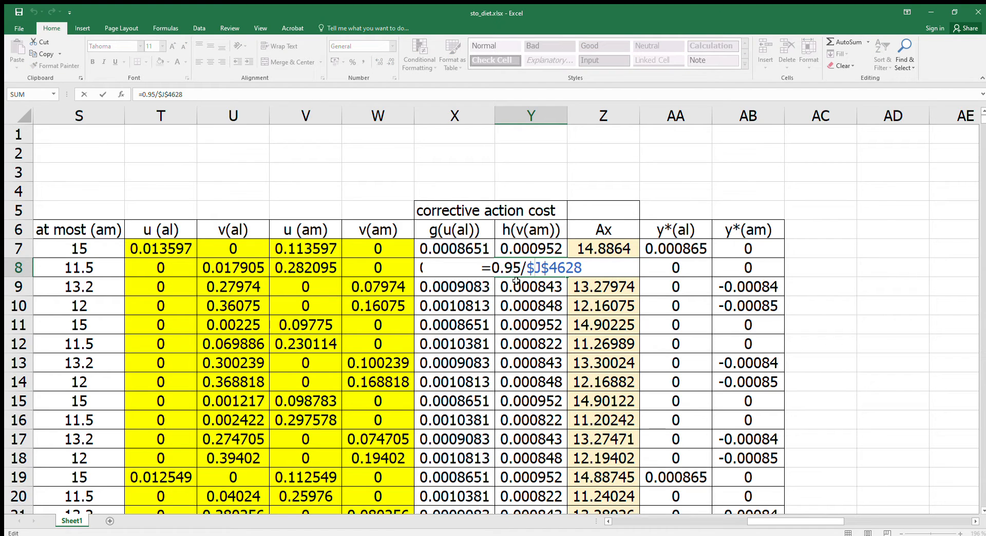
key("Escape")
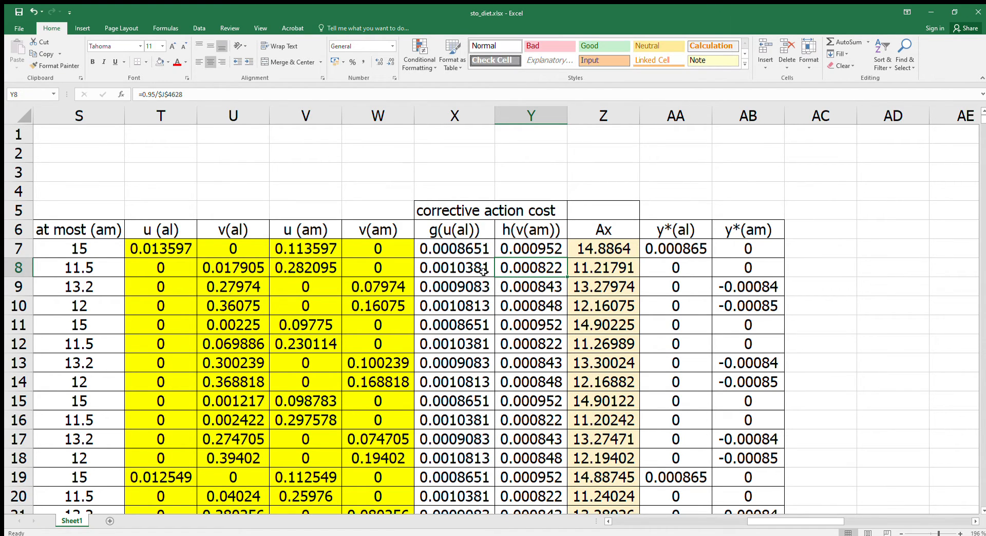
left_click(483, 271)
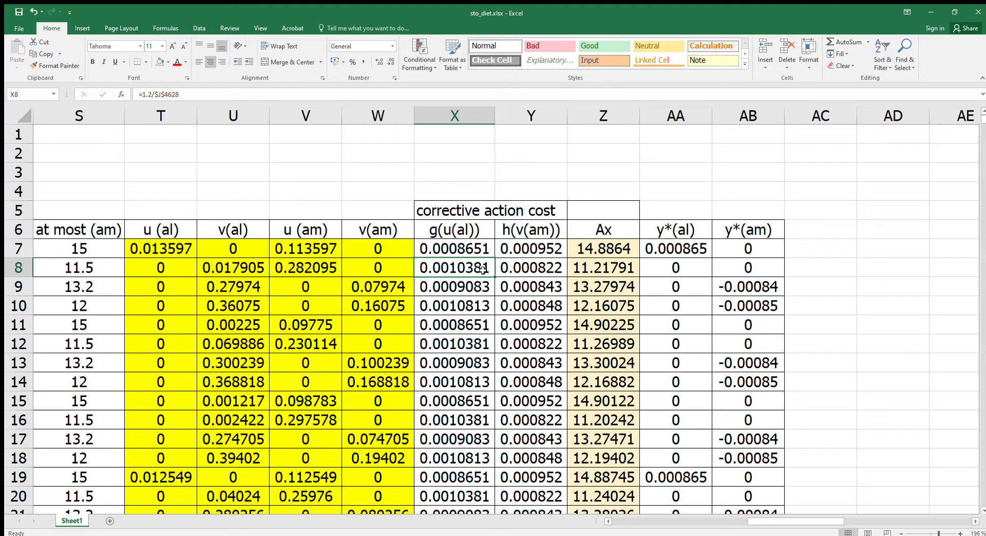
- Recheck the first scenario's cost formulas for Nutrient#1 and Nutrient#2 in X7:Y8 without editing them
left_click(536, 251)
left_click(472, 252)
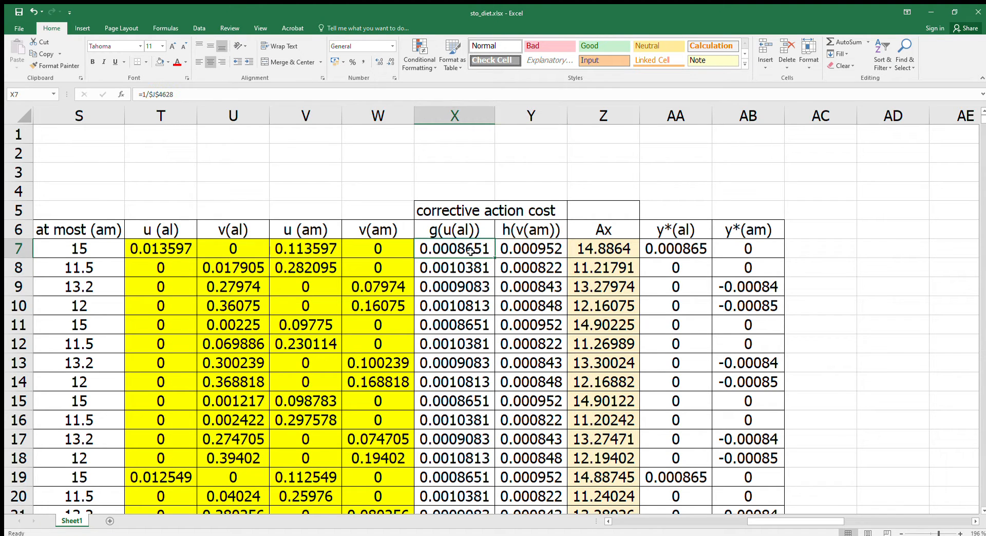
double_click(471, 251)
key("Escape")
double_click(532, 250)
key("Escape")
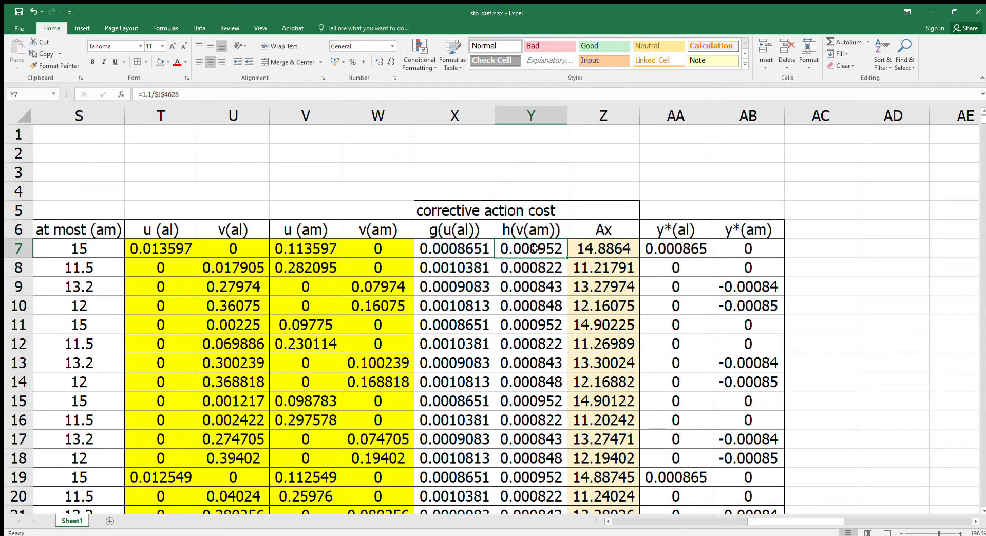
double_click(461, 273)
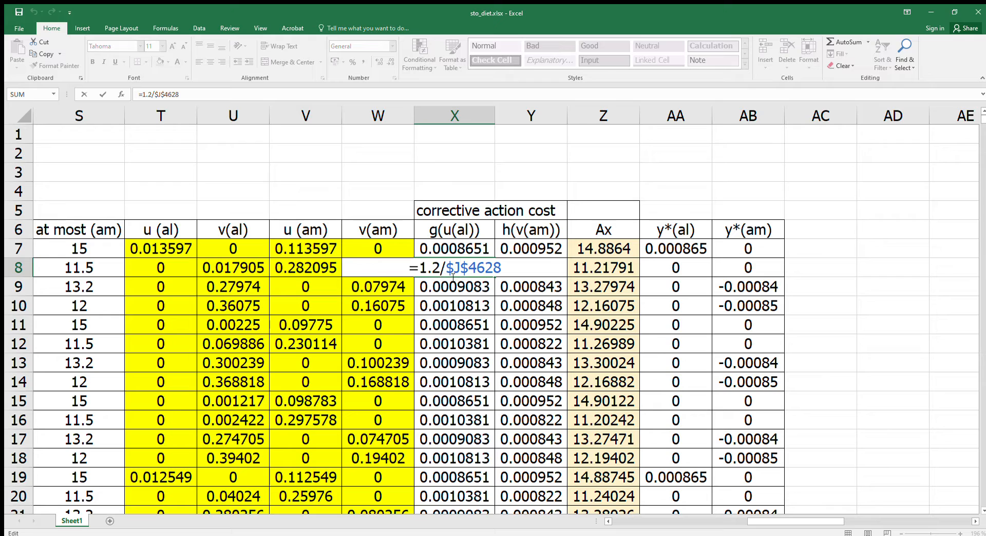
key("Escape")
double_click(508, 277)
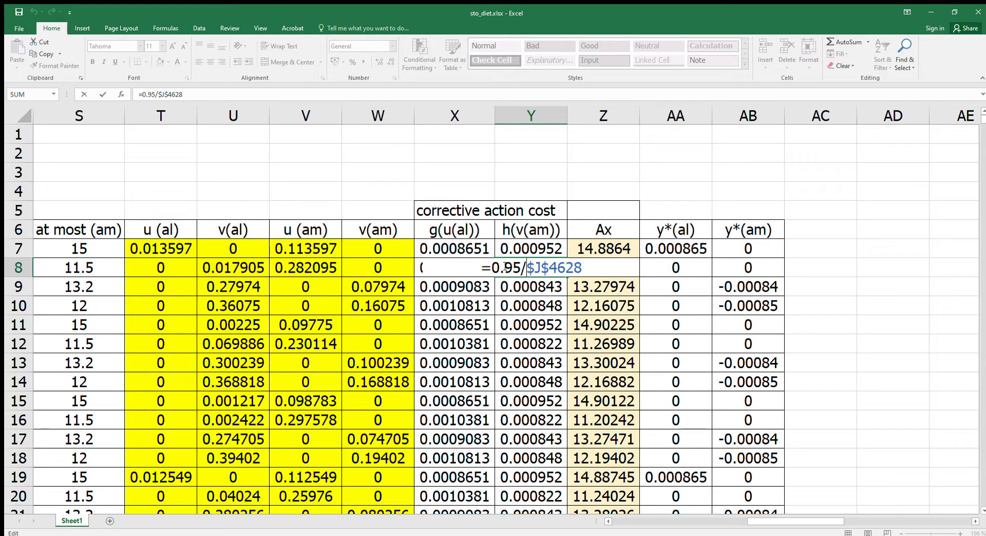
key("Escape")
- Inspect the corrective action cost formulas for Nutrient#3 and Nutrient#4 in X9:Y10 without changing them
double_click(480, 288)
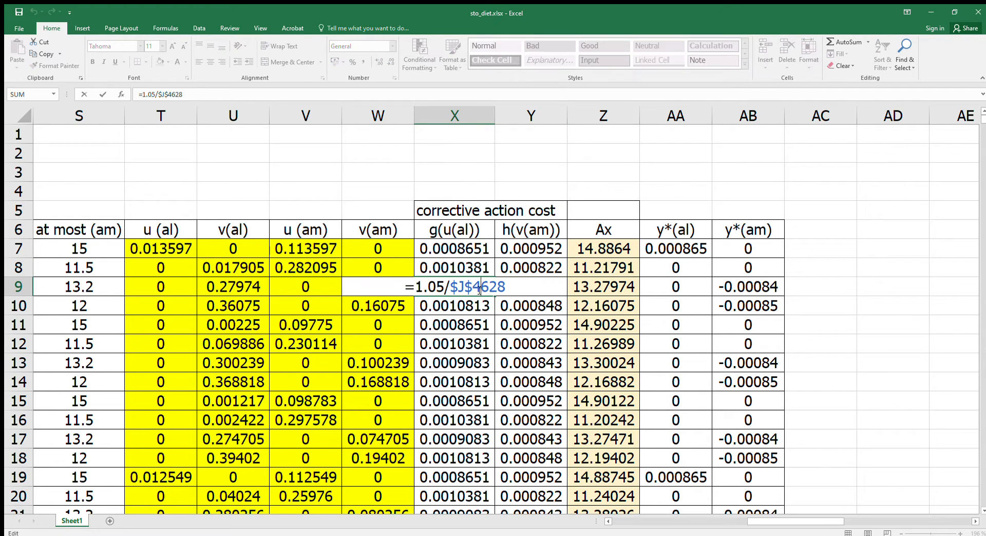
key("Escape")
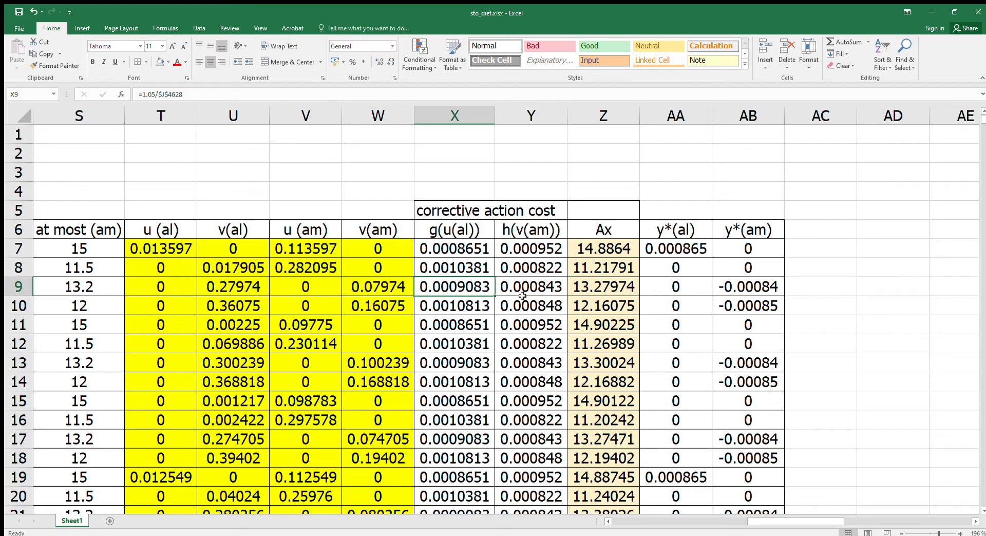
double_click(524, 294)
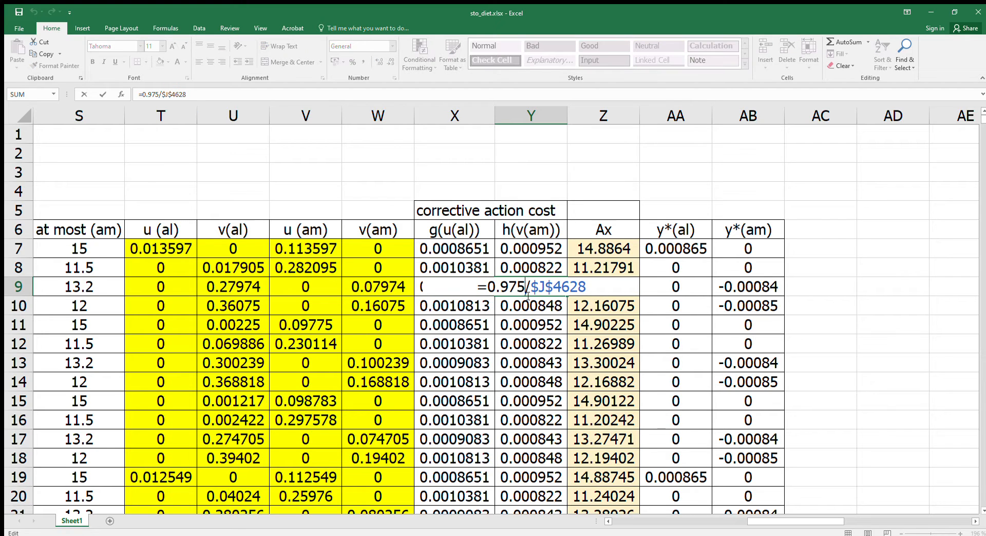
key("Escape")
double_click(473, 309)
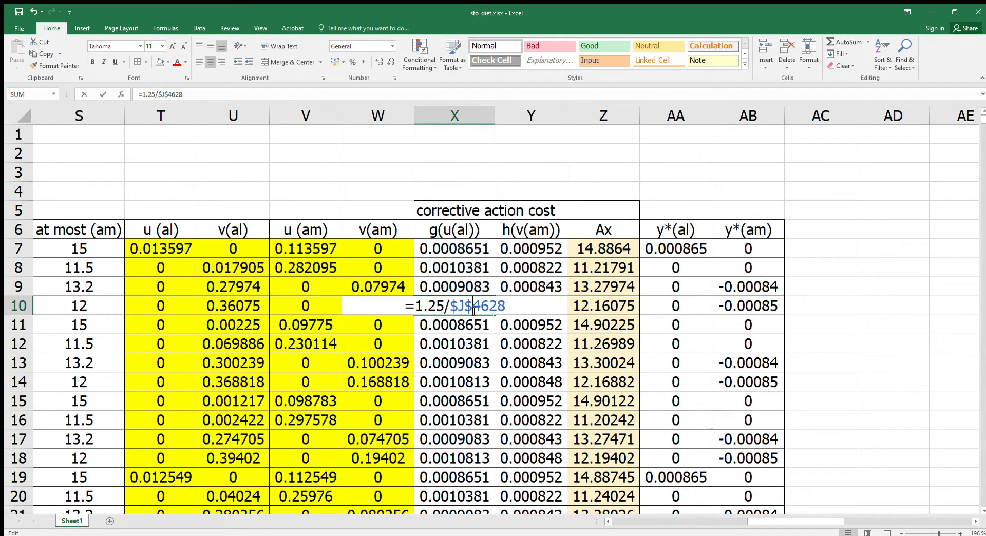
key("Escape")
double_click(523, 311)
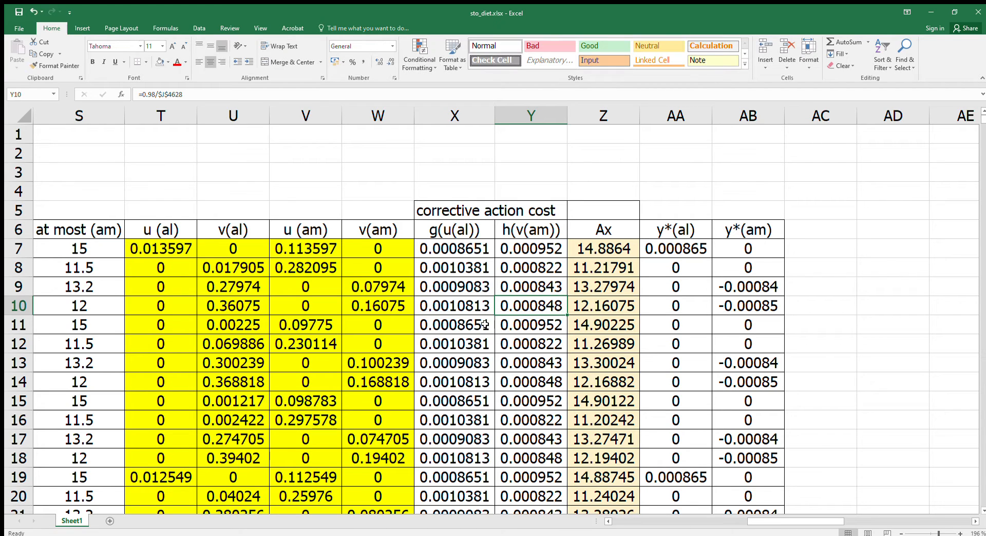
- Inspect the second scenario's first corrective action cost formulas in X11 and Y11 without changing them
double_click(470, 326)
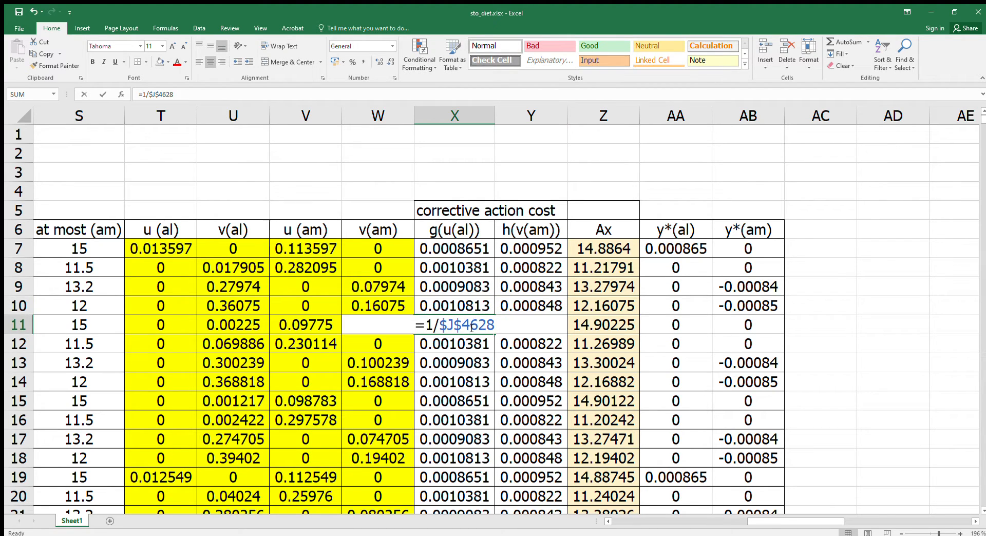
key("Escape")
double_click(529, 327)
key("Escape")
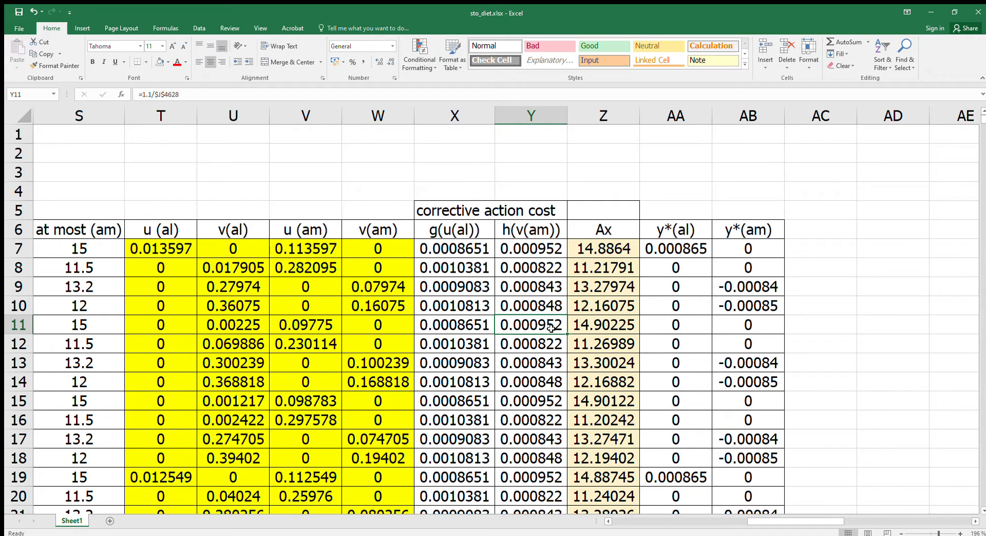
- Highlight the cost blocks X7:Y10 and X11:Y14 to compare the corrective action costs of the first two scenarios
left_click_drag(470, 252, 534, 298)
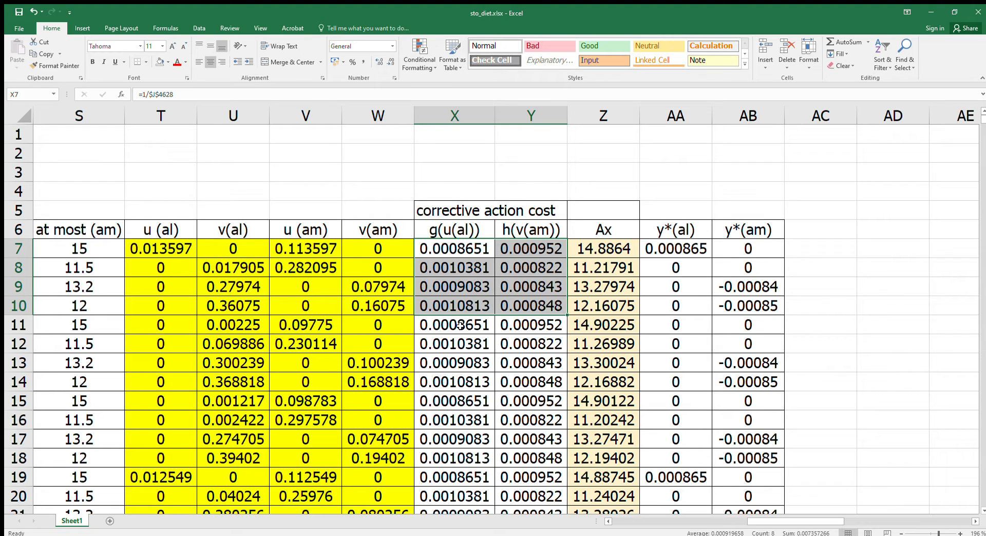
left_click_drag(459, 326, 522, 380)
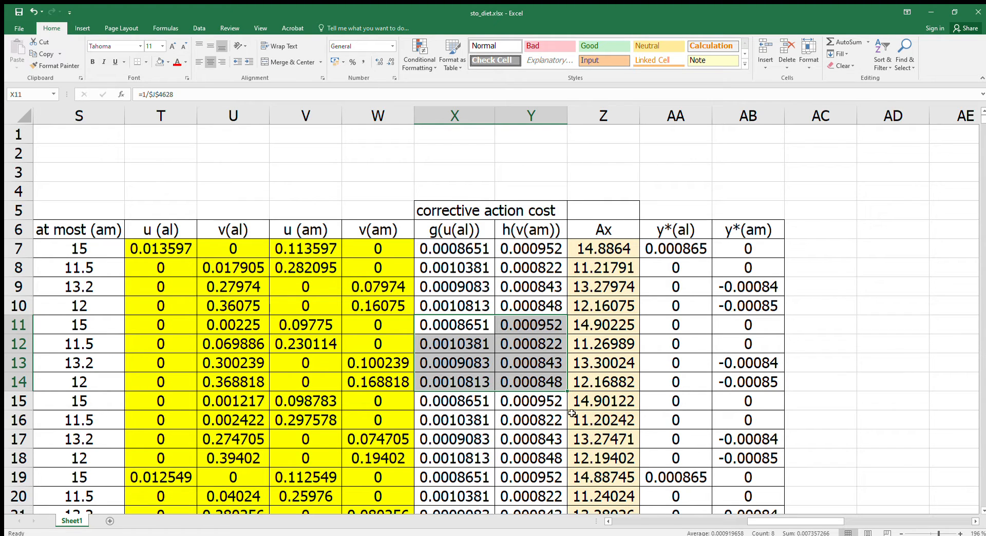
left_click_drag(445, 249, 526, 324)
- Highlight the g(u(al)) costs with the u(al) deviations, the h(v(am)) costs with v(am), and the v(al) and u(am) columns
left_click_drag(453, 248, 451, 347)
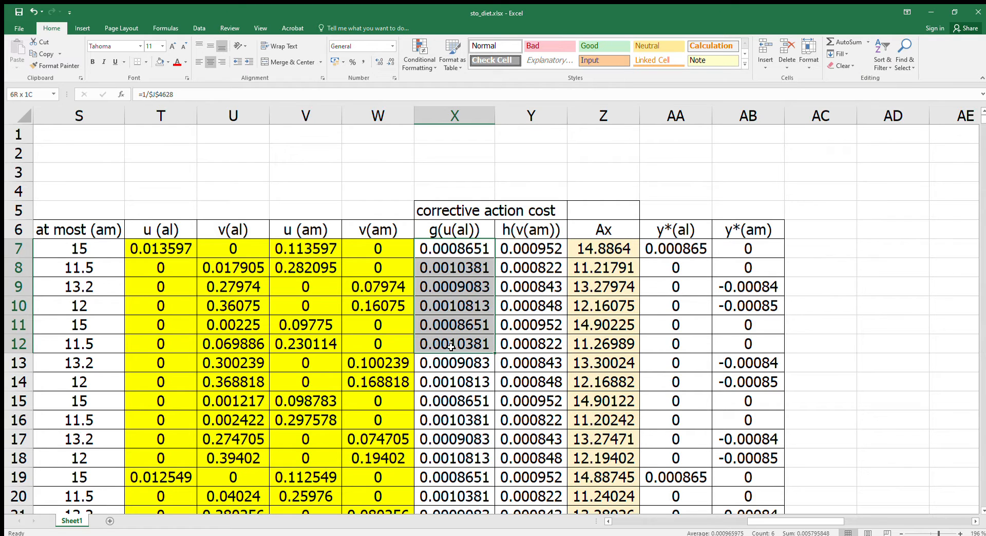
left_click_drag(168, 250, 179, 303)
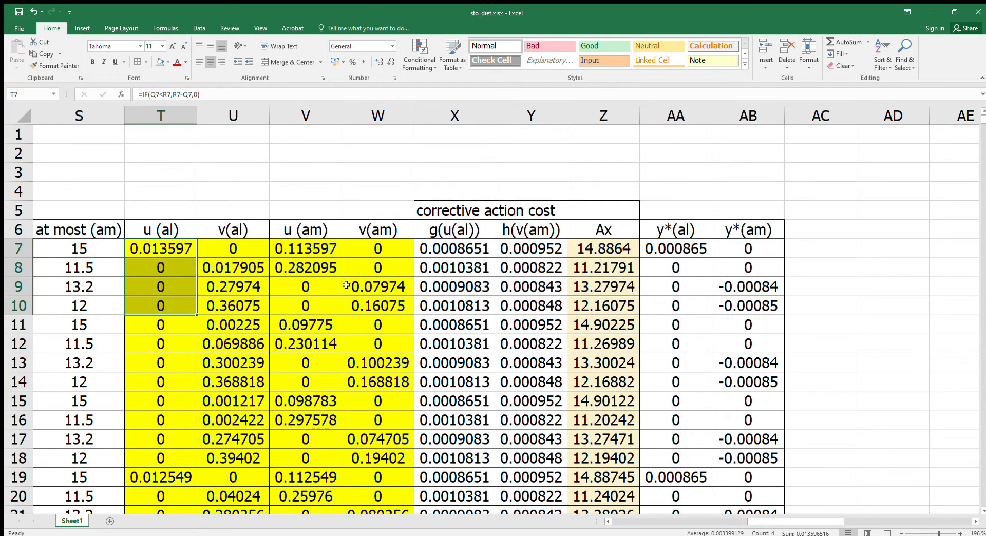
left_click(527, 253)
left_click_drag(528, 253, 525, 316)
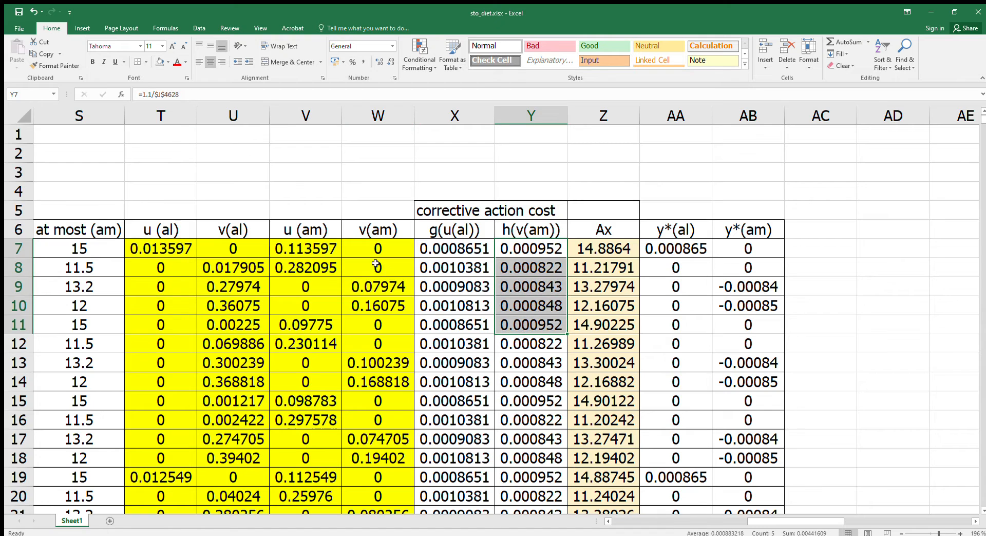
left_click_drag(375, 251, 374, 330)
left_click_drag(231, 251, 300, 366)
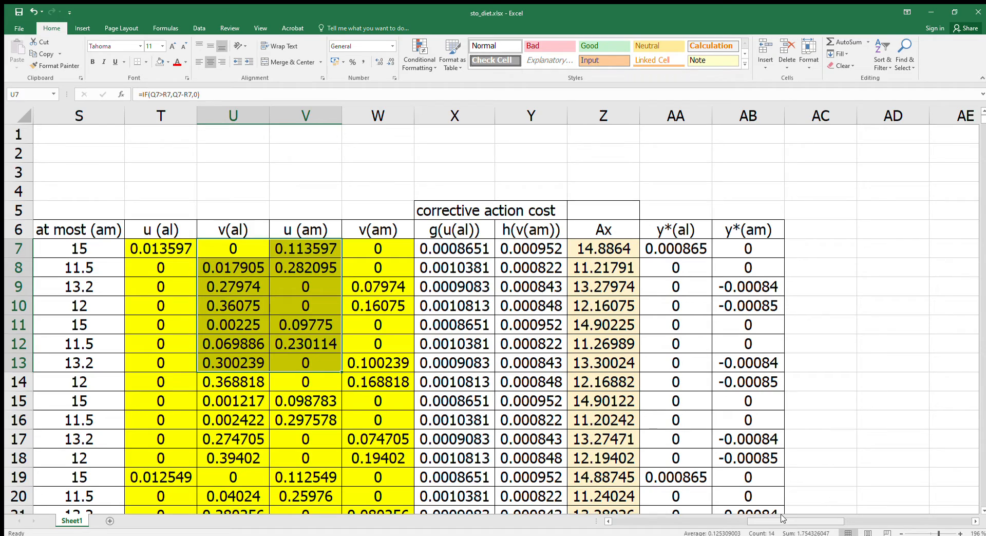
- Inspect the total cost formula in J5, tracing its ranges to the u(al), v(am) and corrective action cost columns, without changing it
left_click_drag(782, 522, 707, 522)
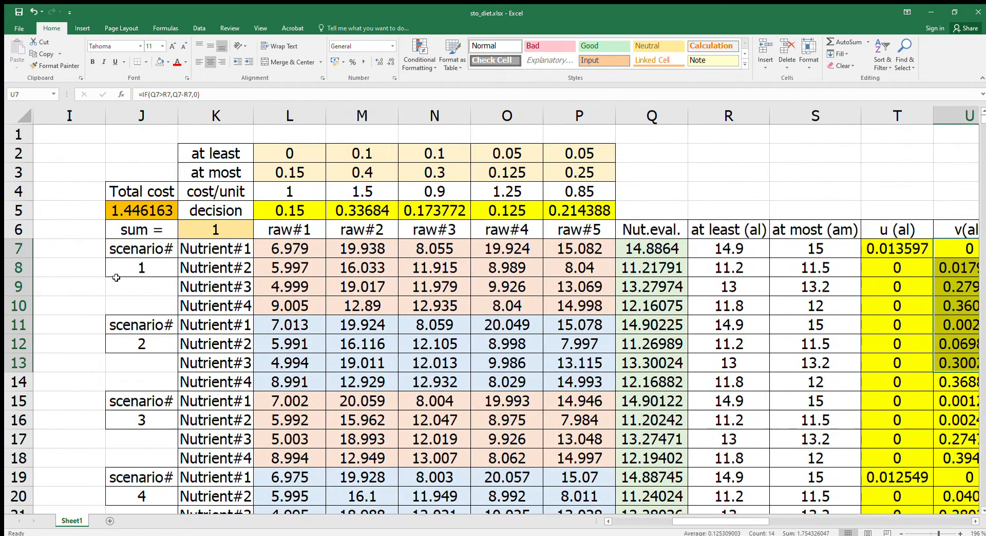
double_click(153, 215)
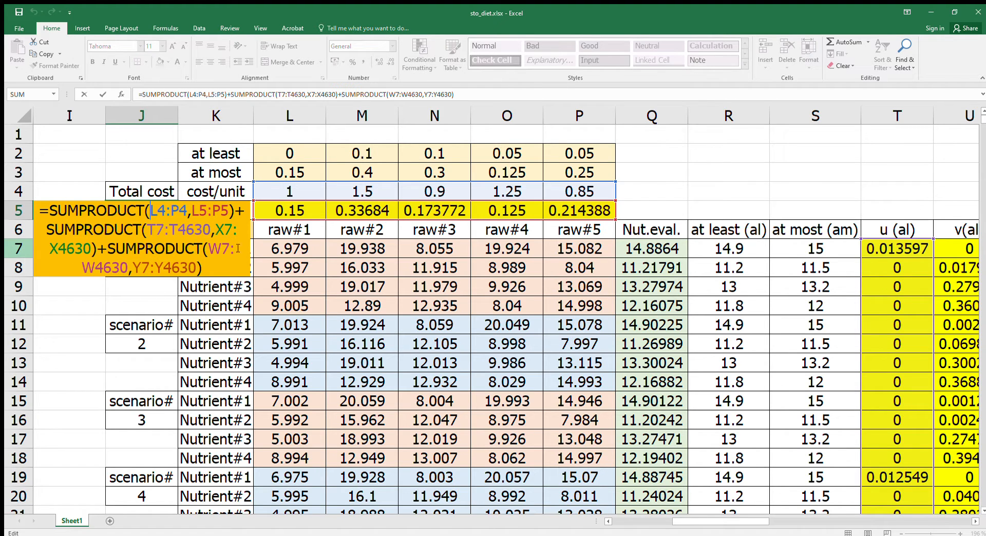
left_click_drag(711, 521, 758, 529)
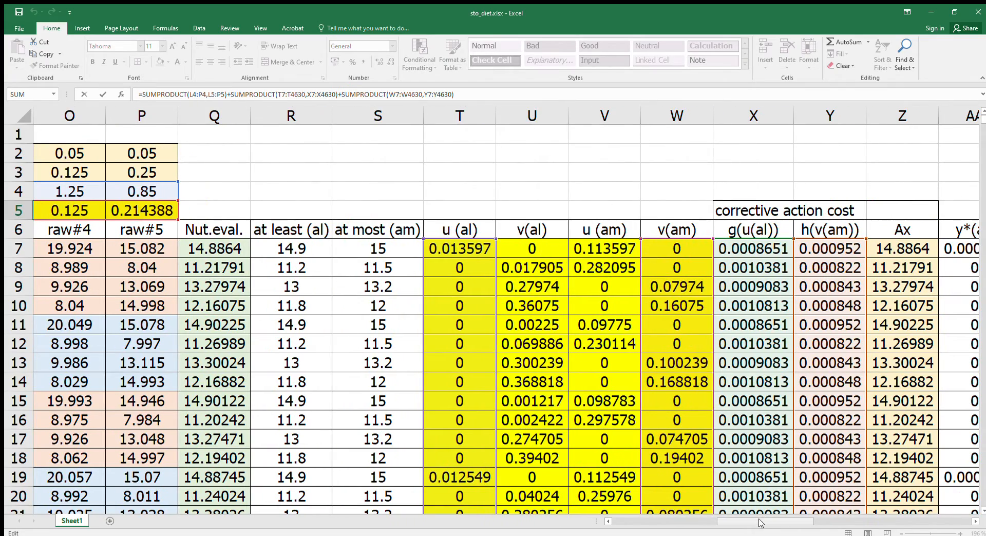
left_click_drag(761, 523, 727, 530)
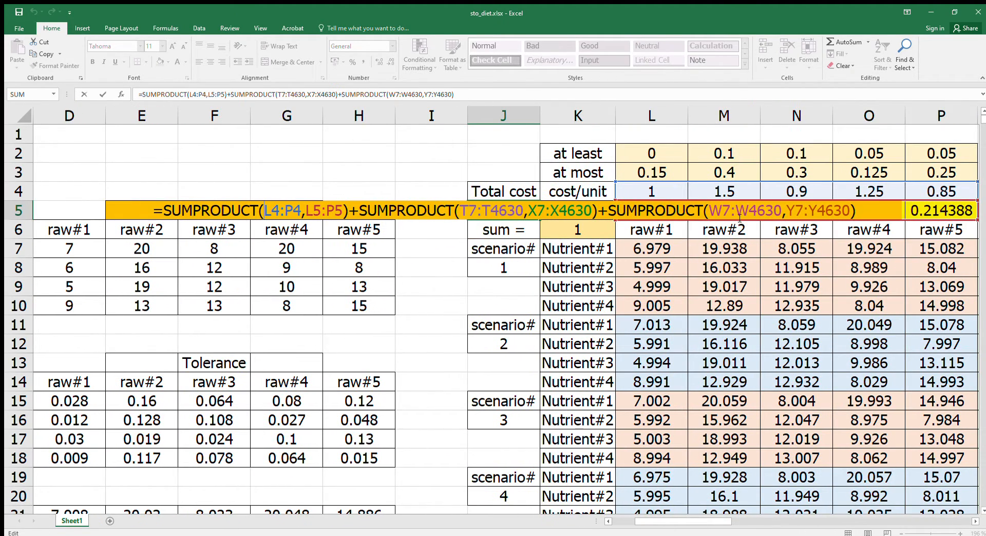
left_click_drag(708, 525, 783, 529)
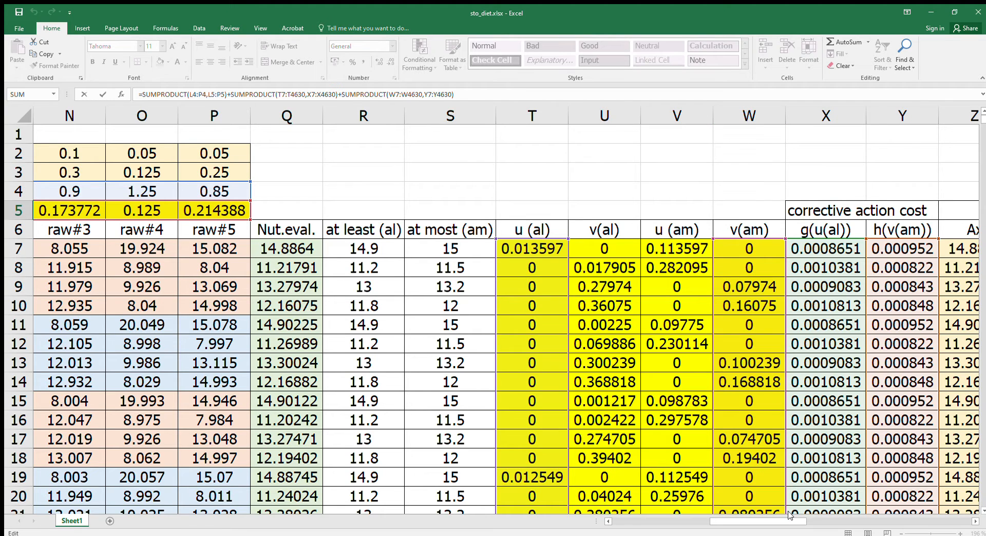
left_click_drag(791, 520, 805, 520)
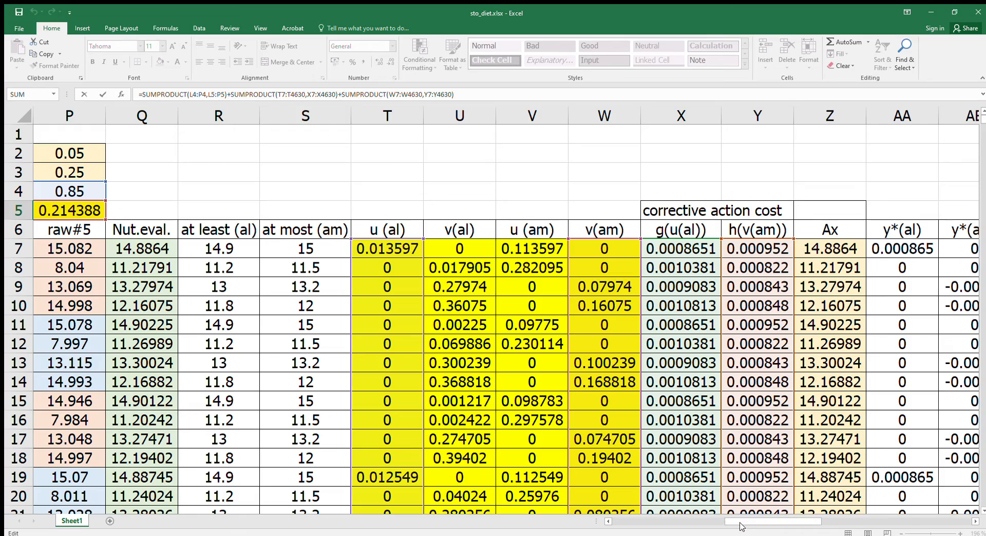
left_click_drag(740, 521, 672, 533)
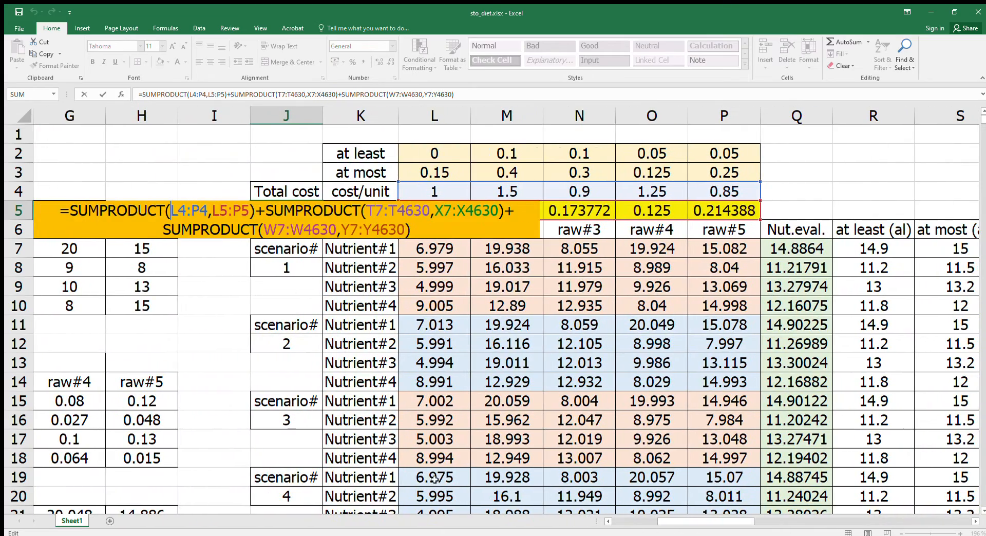
key("ctrl+Return")
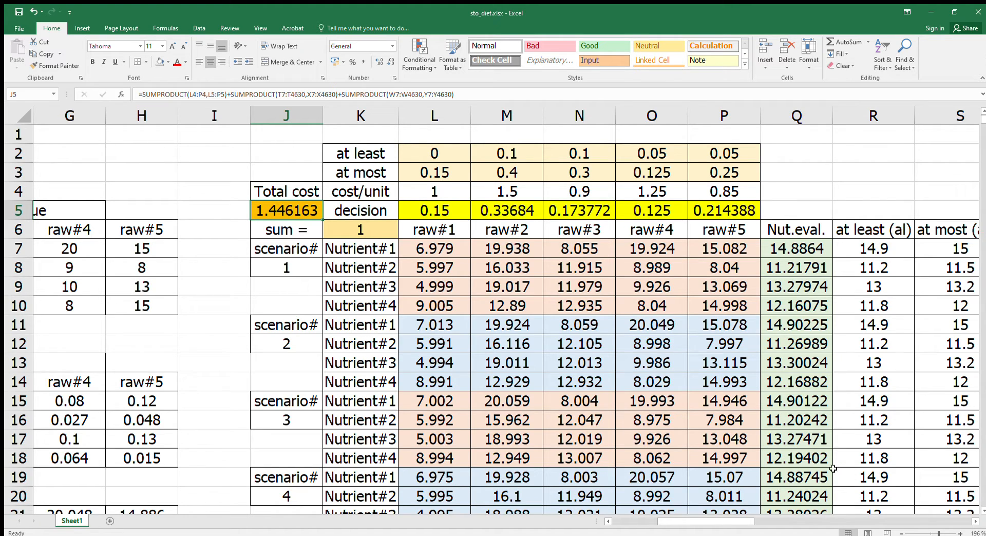
- Compare the Ax formula in Z7 with the nutrient evaluation formula in Q7, and highlight columns Q and Z to match them
left_click_drag(738, 522, 817, 525)
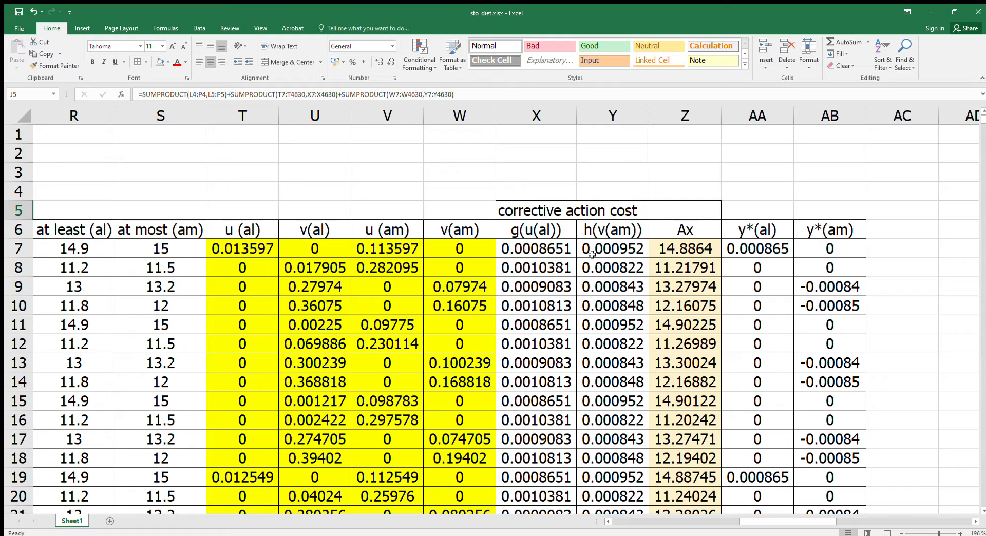
left_click(677, 249)
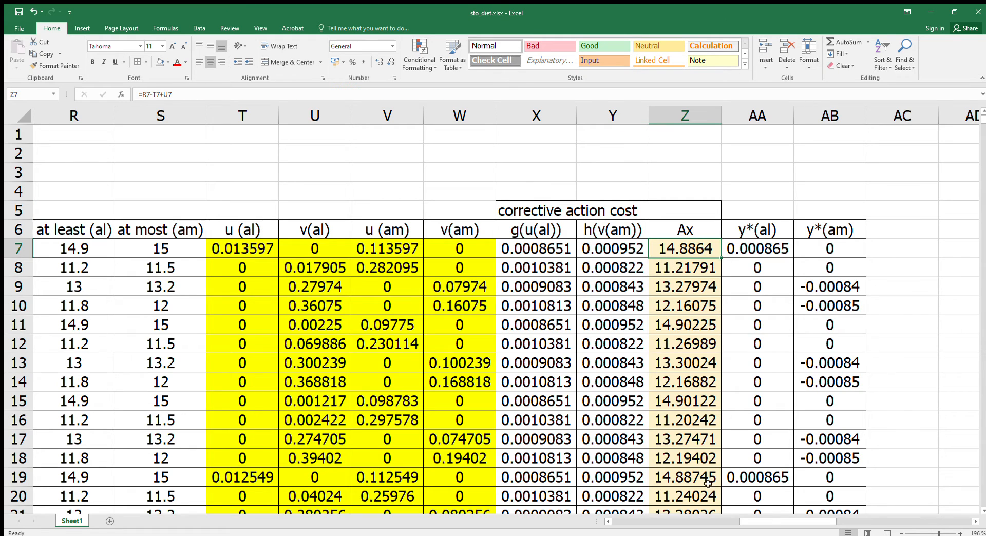
left_click_drag(770, 521, 731, 523)
left_click(376, 229)
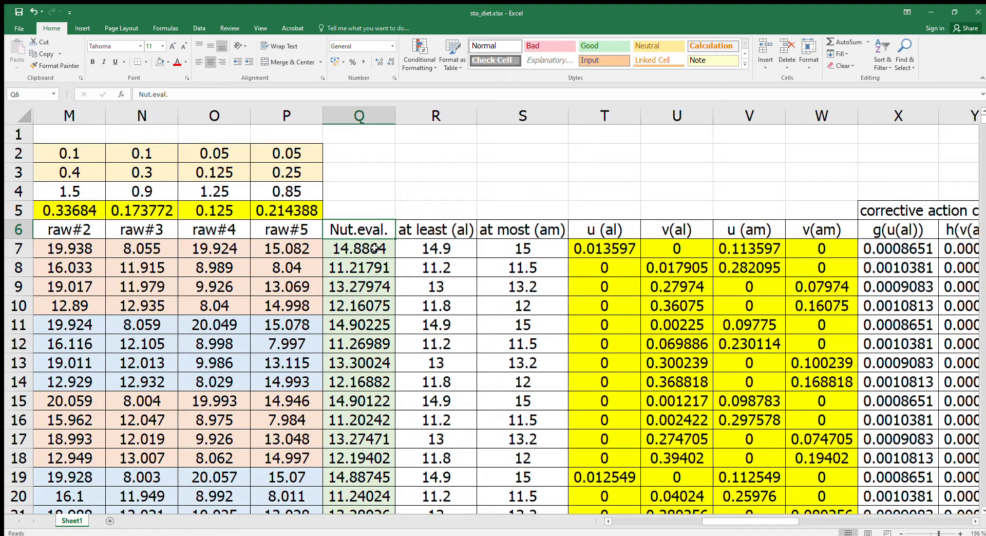
left_click(368, 252)
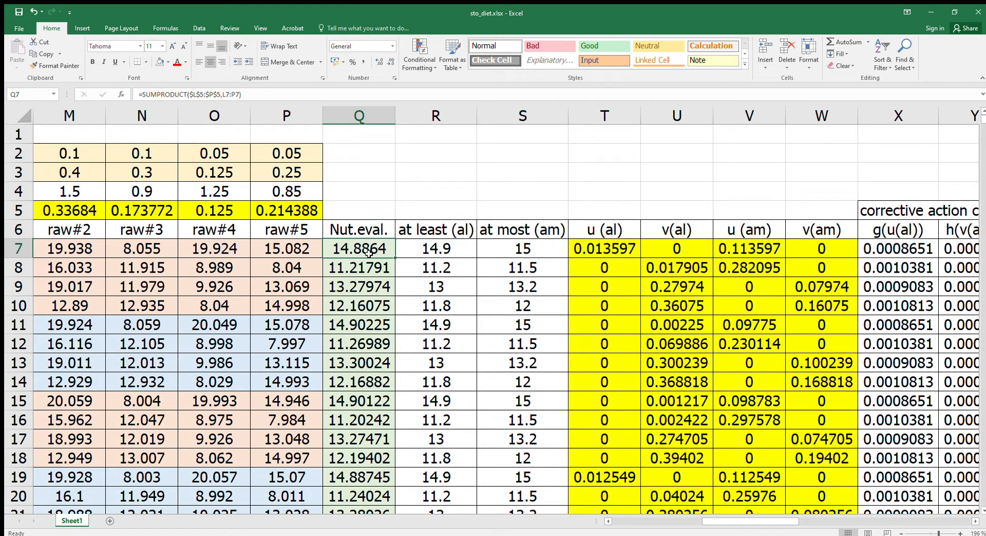
left_click(343, 116)
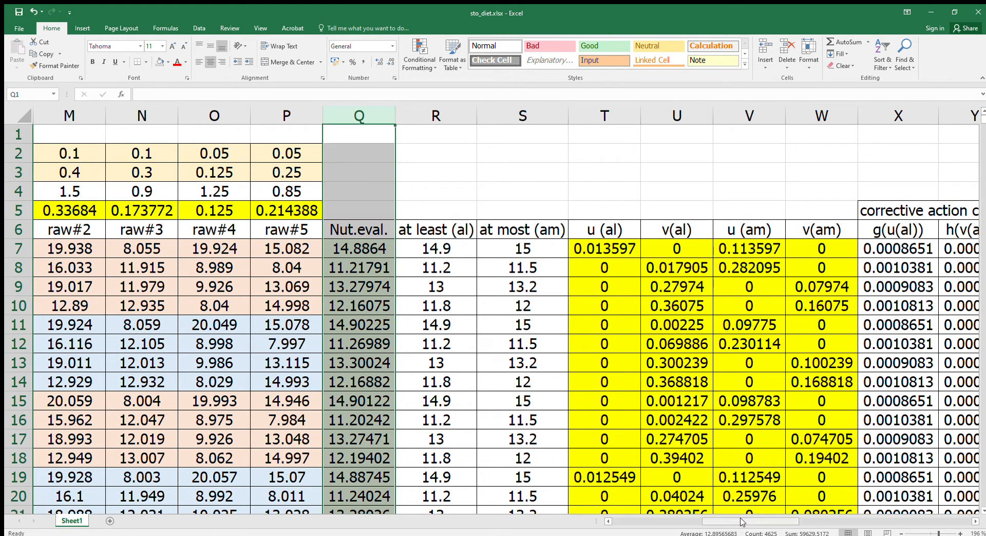
left_click_drag(742, 522, 779, 522)
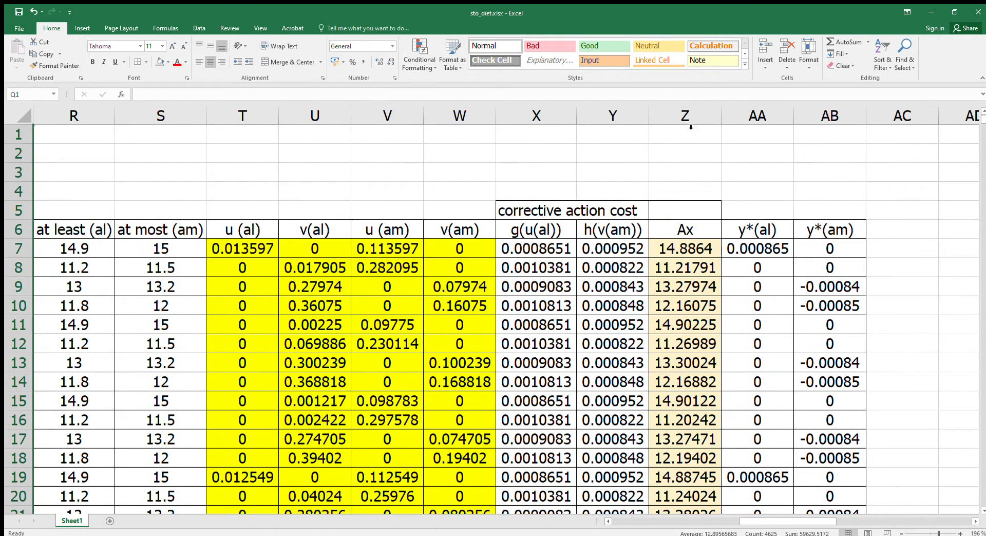
left_click(667, 116)
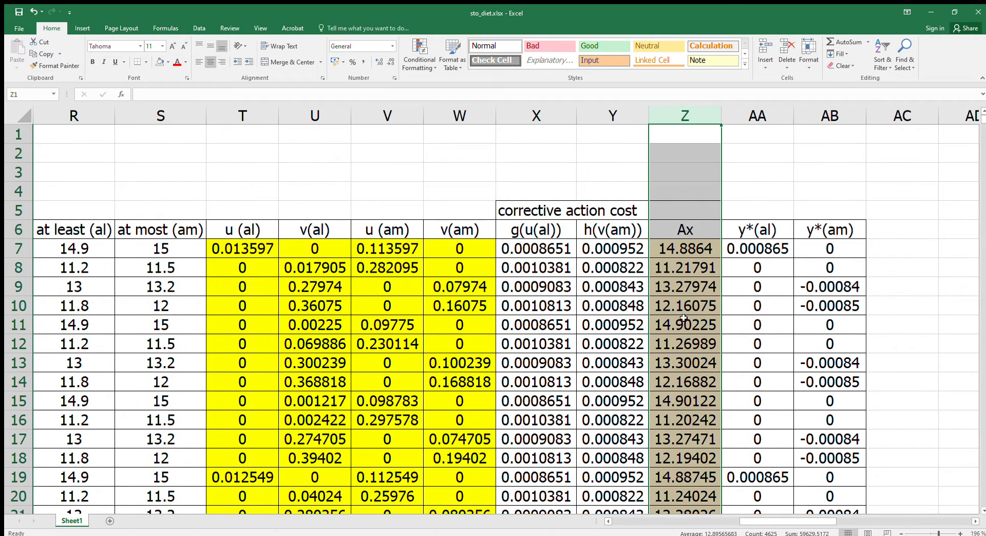
left_click(770, 183)
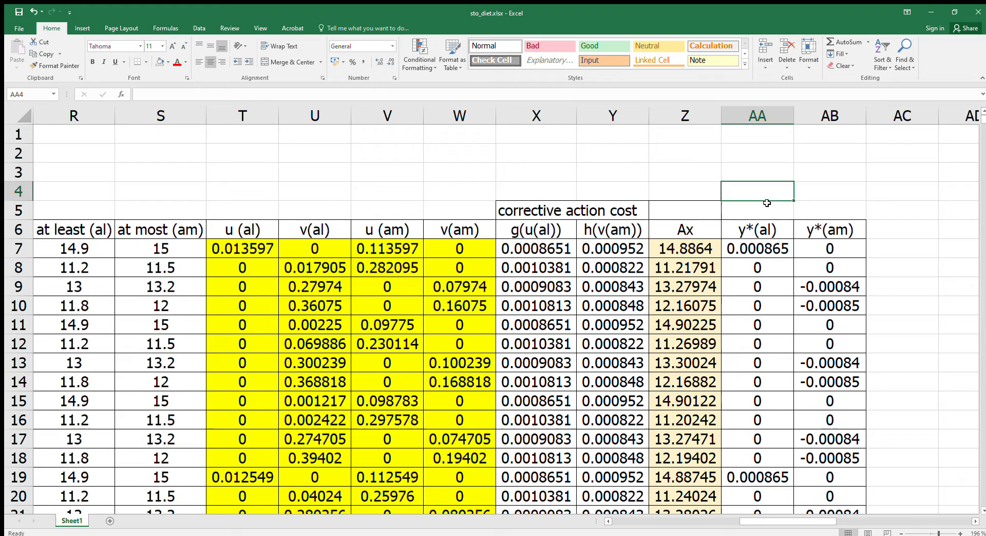
- Inspect the Ax formula in Z7 and highlight the at least and at most bounds in columns R and S
left_click(698, 251)
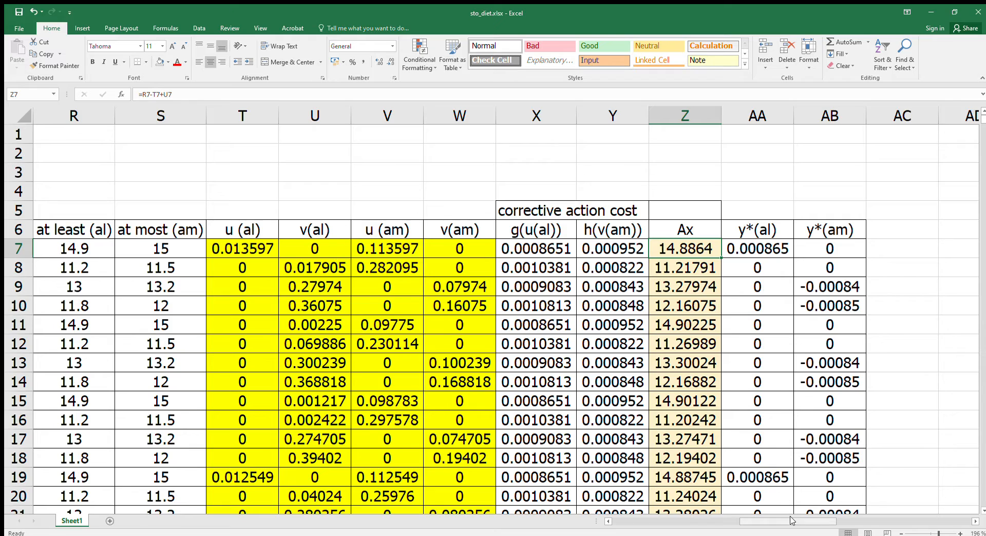
left_click_drag(792, 521, 740, 521)
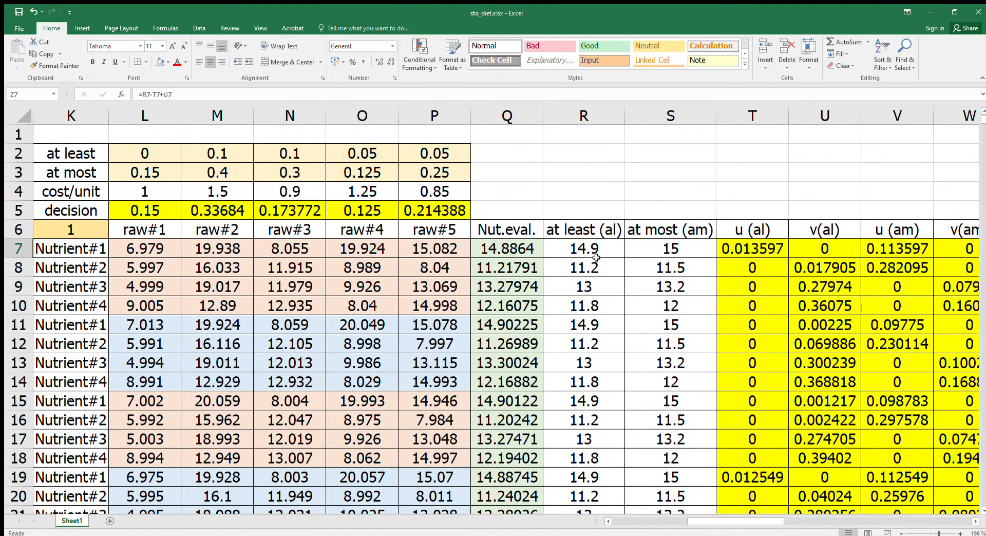
left_click_drag(591, 249, 571, 412)
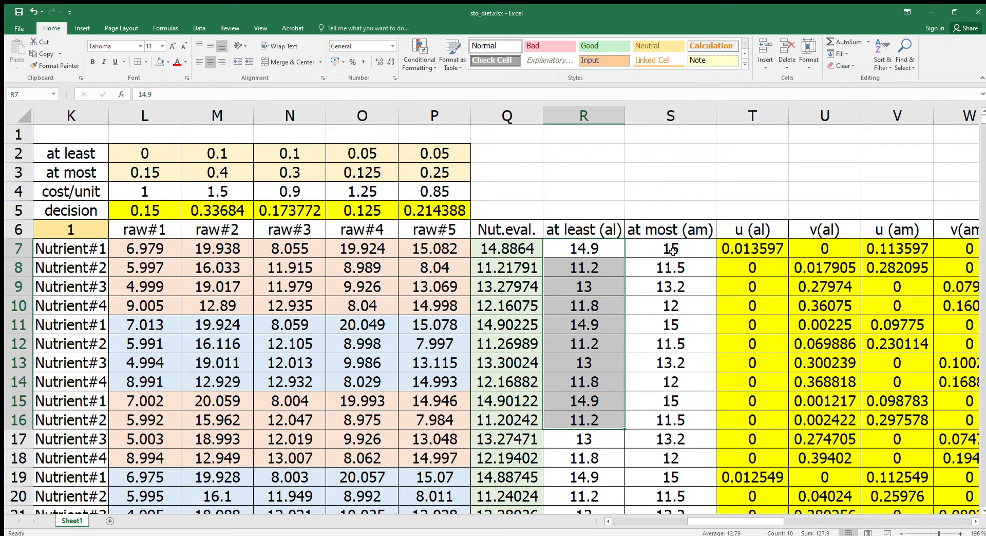
left_click_drag(672, 252, 669, 406)
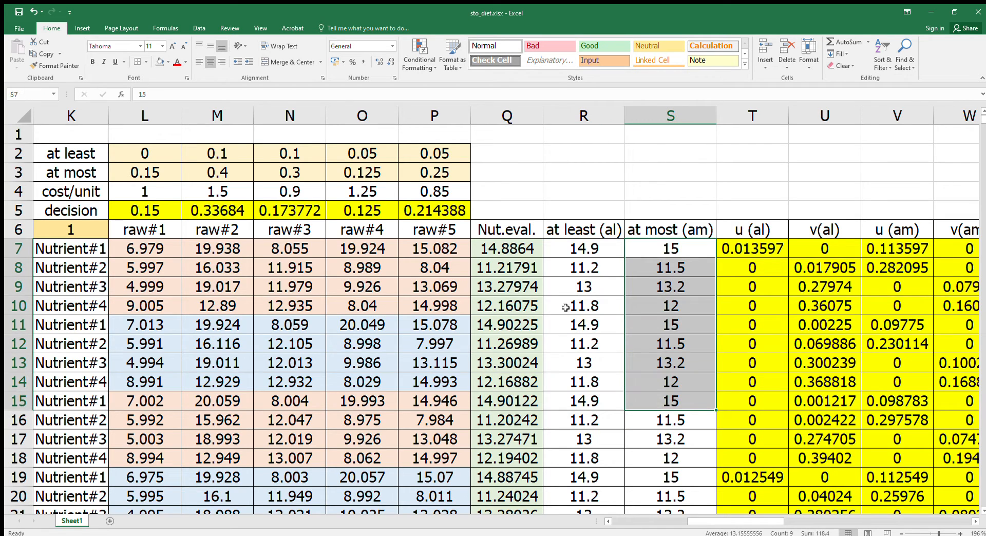
left_click_drag(591, 248, 597, 468)
left_click_drag(667, 249, 671, 442)
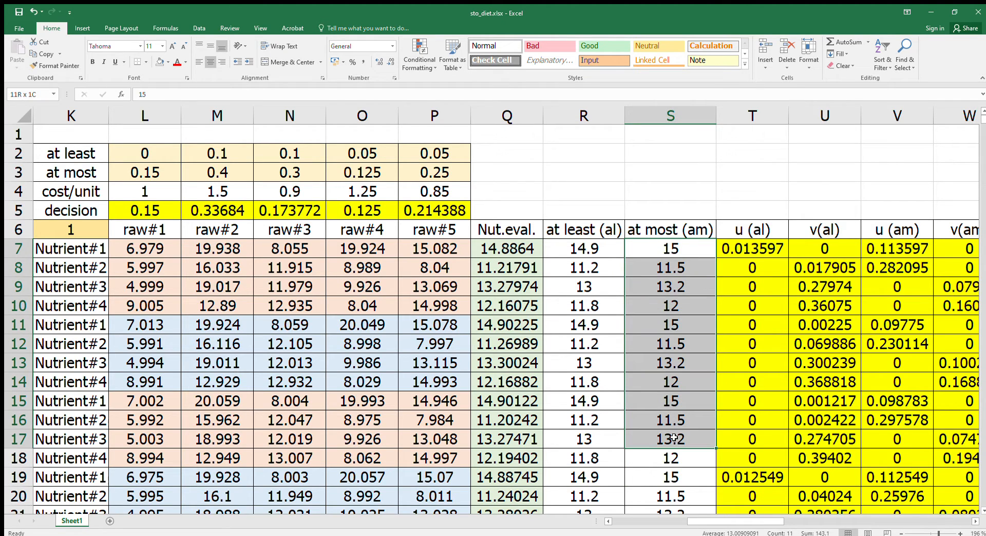
- Widen the y*(am) column AB slightly so its values show more decimals
left_click_drag(741, 527, 790, 529)
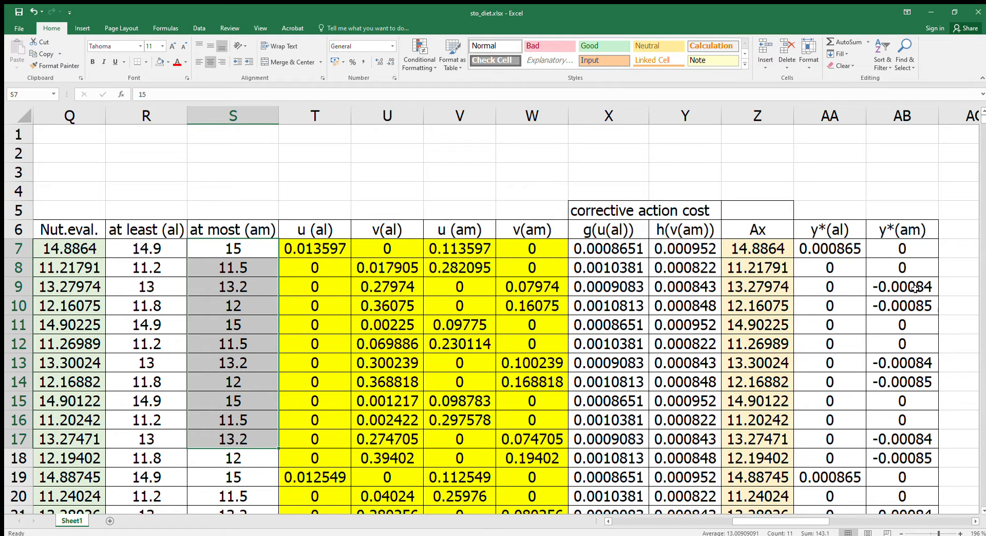
mouse_move(937, 120)
left_mouse_down()
mouse_move(965, 116)
mouse_move(950, 117)
left_mouse_up()
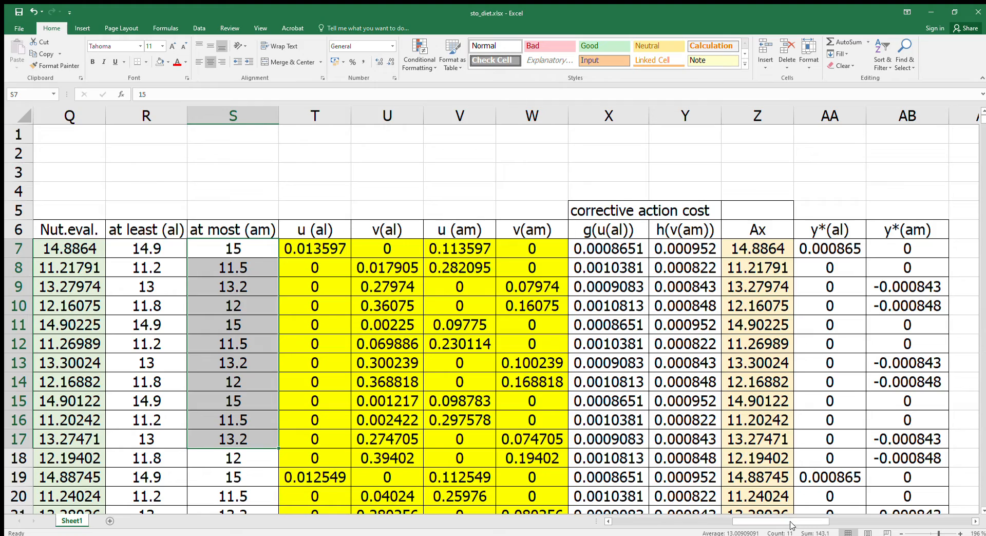
left_click_drag(788, 522, 746, 525)
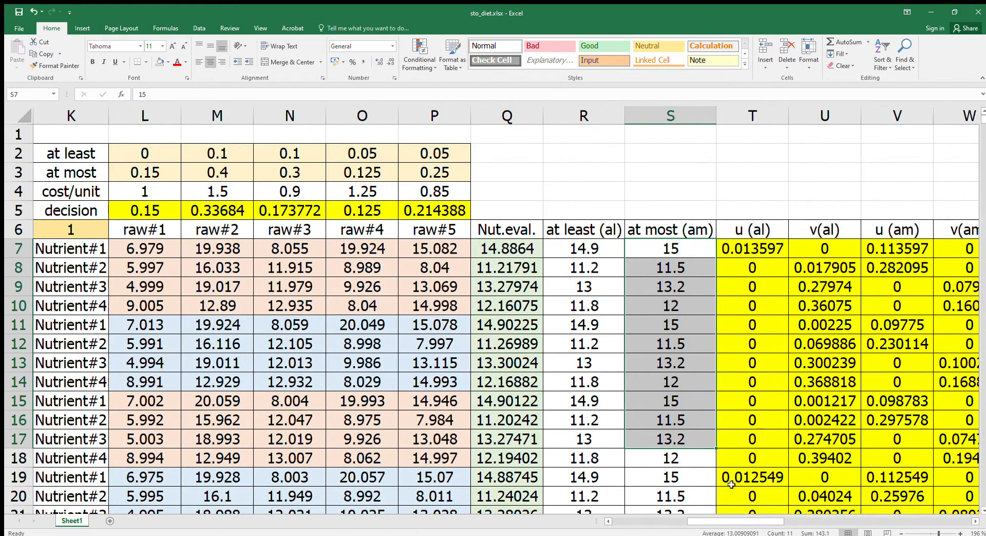
- Examine the y* columns, the cut table with its T and solution cells, and the listed decisions for each cut
left_click_drag(755, 521, 821, 532)
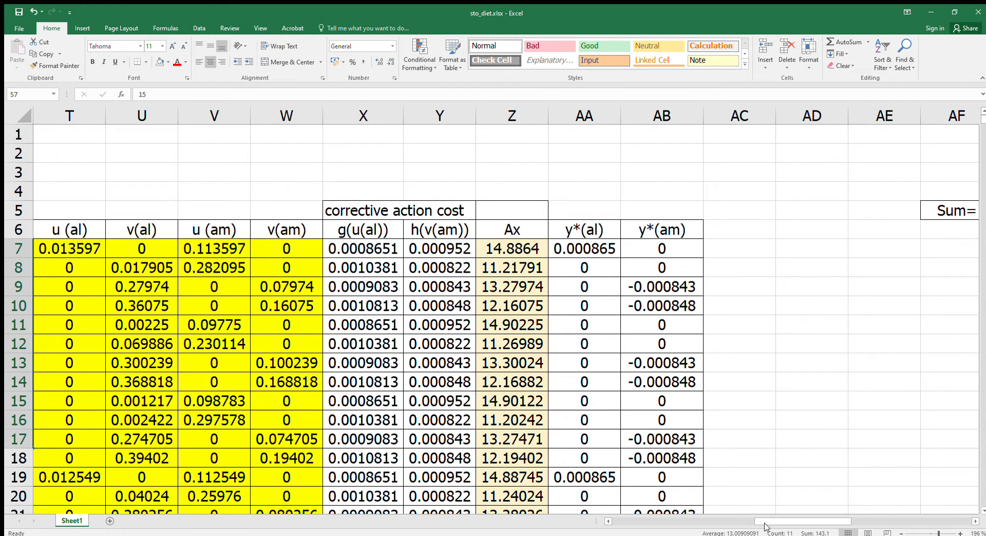
left_click_drag(765, 527, 849, 529)
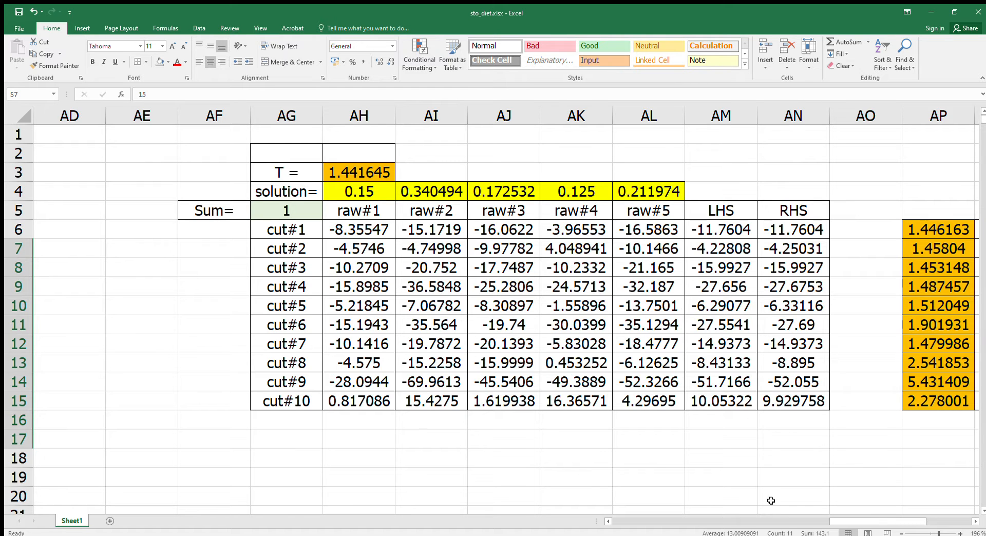
left_click_drag(843, 519, 915, 531)
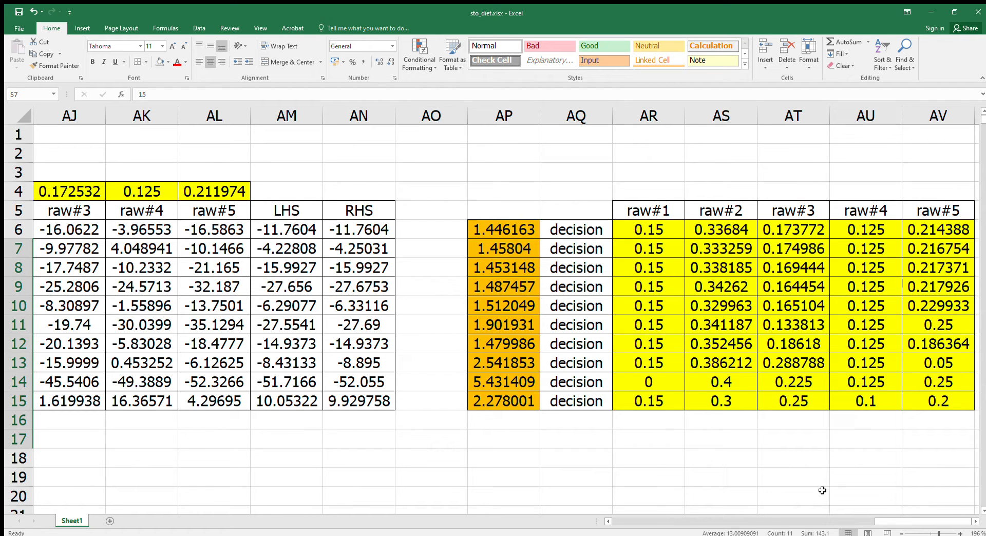
left_click_drag(908, 521, 841, 522)
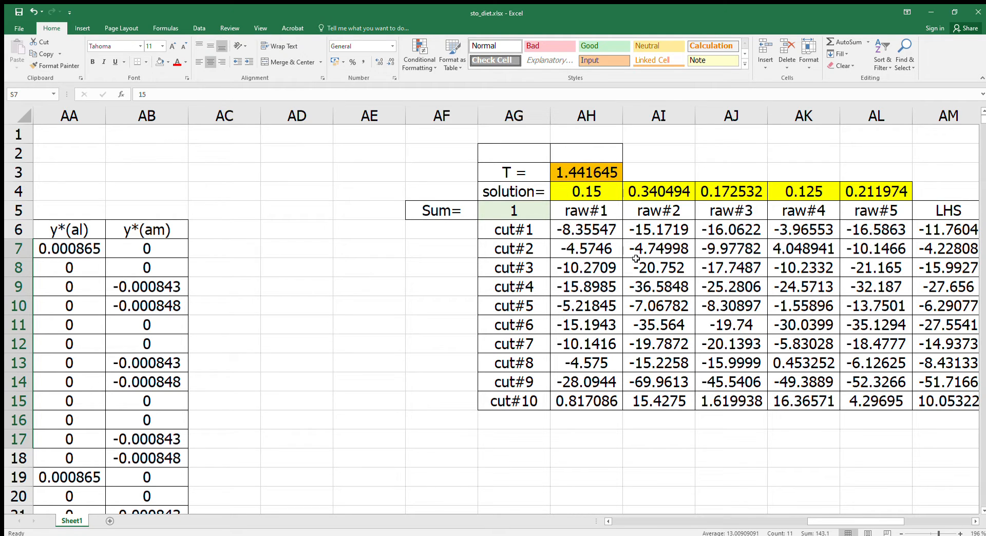
- Open Solver to review the setup with objective cell AH3, and close it without solving
left_click(199, 28)
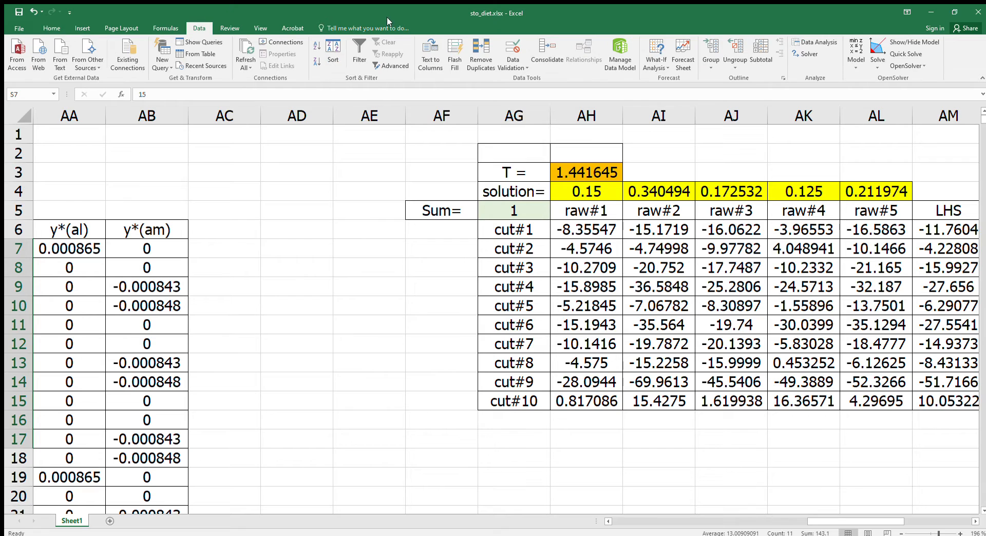
left_click(805, 55)
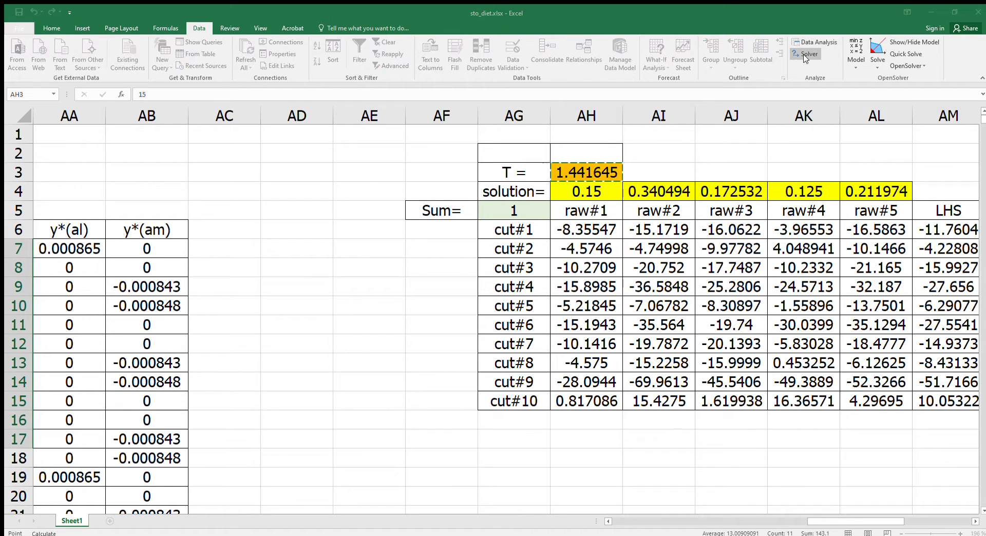
left_click(862, 460)
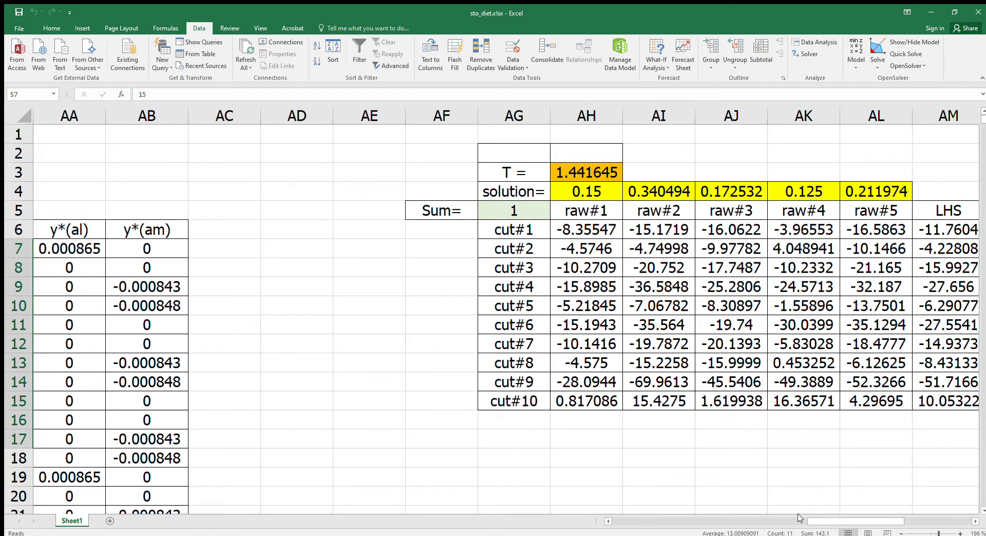
- Compare the nutrient bound columns with the cut table, and highlight the cut#1 row from AH6 to AN6
left_click_drag(832, 523, 741, 523)
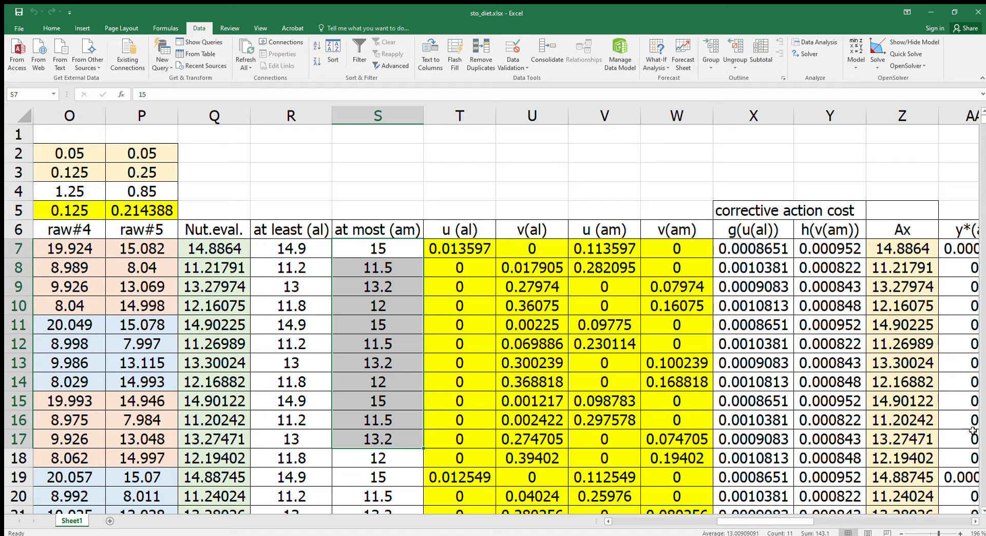
left_click_drag(799, 525, 911, 524)
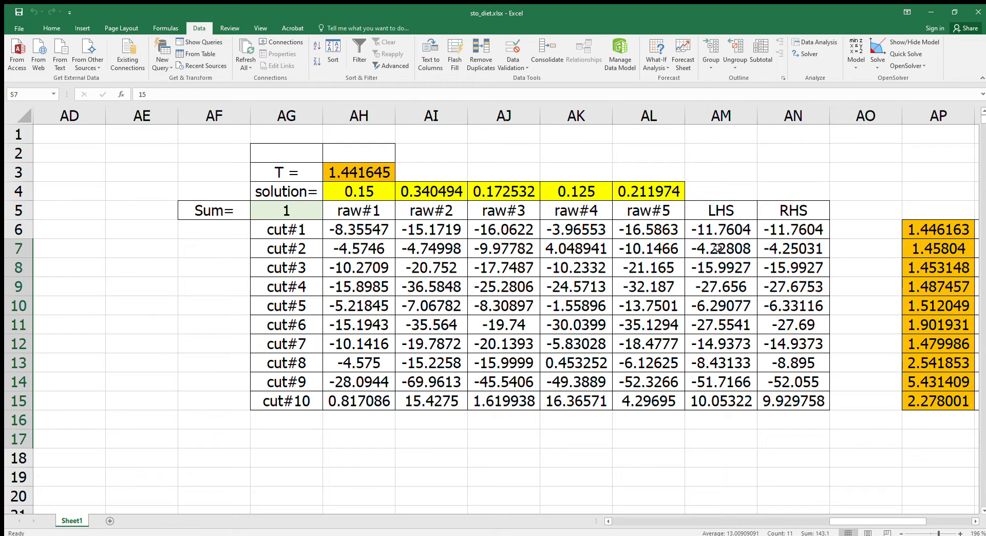
left_click(364, 228)
left_click_drag(363, 229, 792, 238)
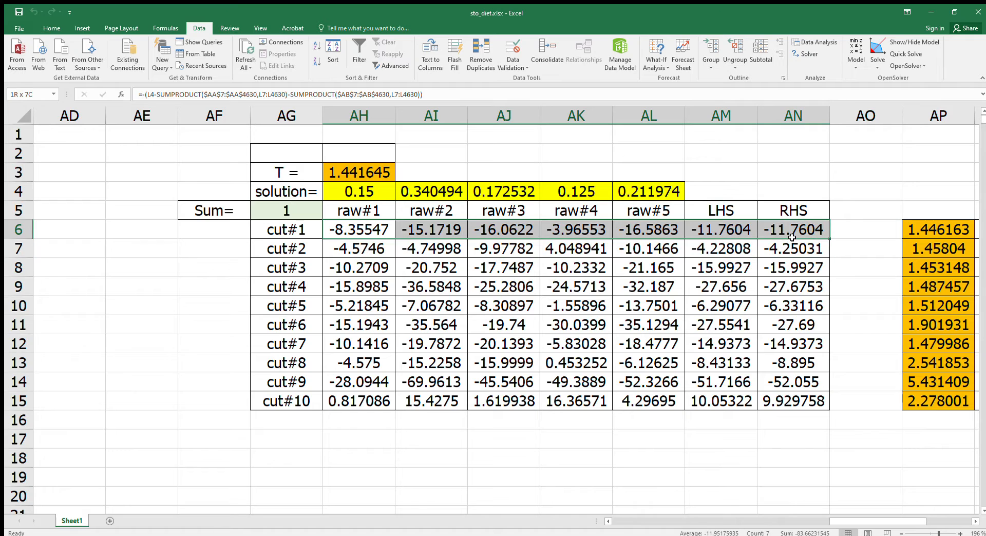
- Inspect the cut#1 coefficient formulas for raw#1 through raw#5 in AH6:AL6, leaving each cell unedited
double_click(362, 229)
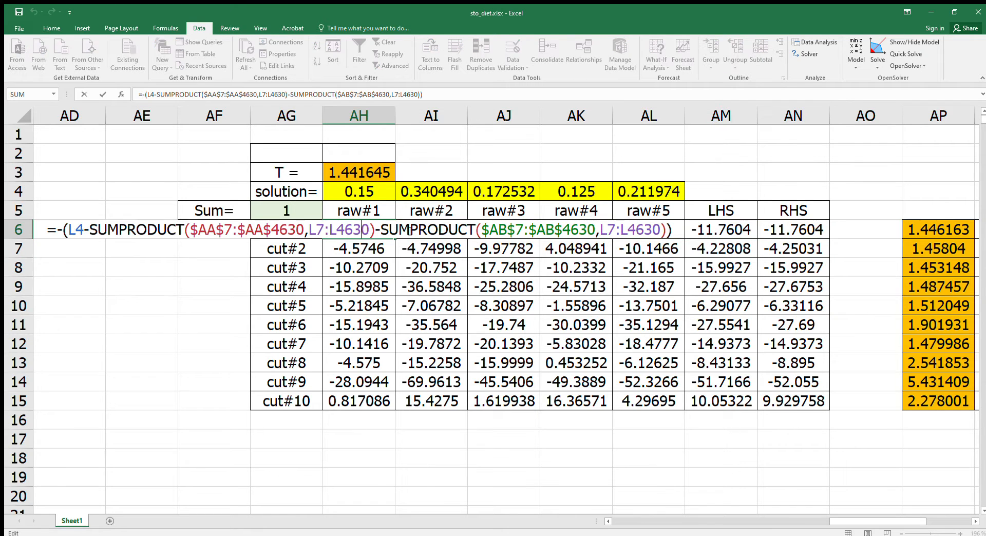
key("Escape")
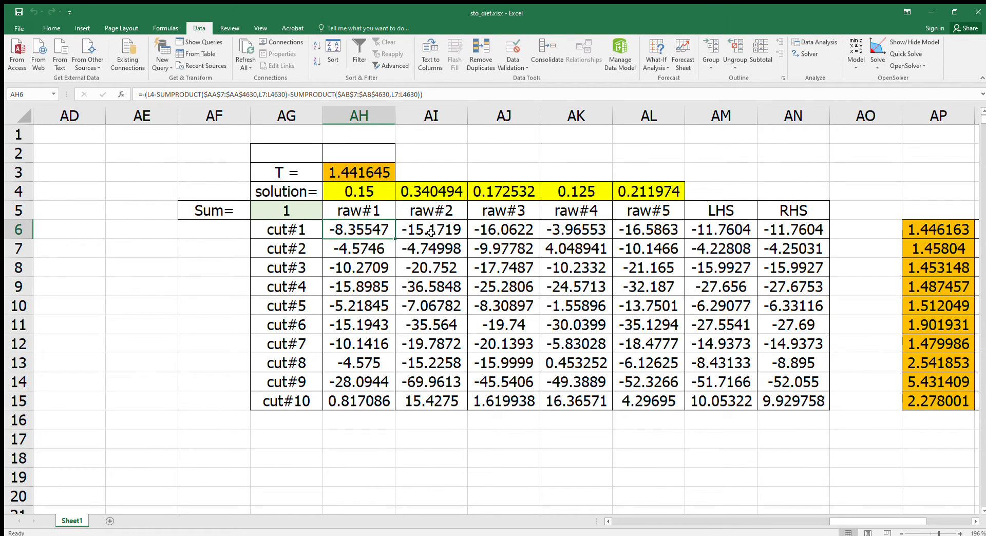
double_click(432, 231)
key("Escape")
double_click(501, 231)
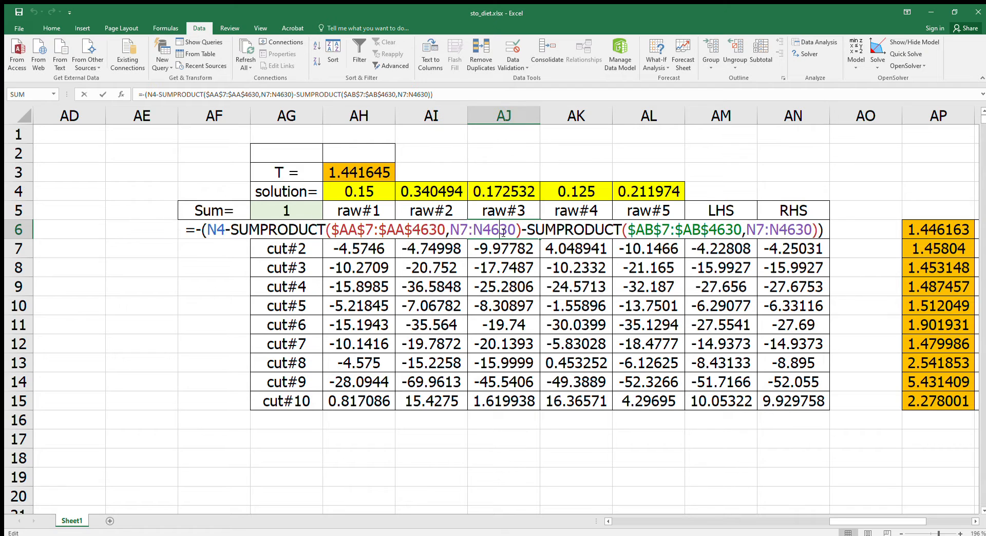
key("Escape")
left_click(576, 229)
double_click(576, 230)
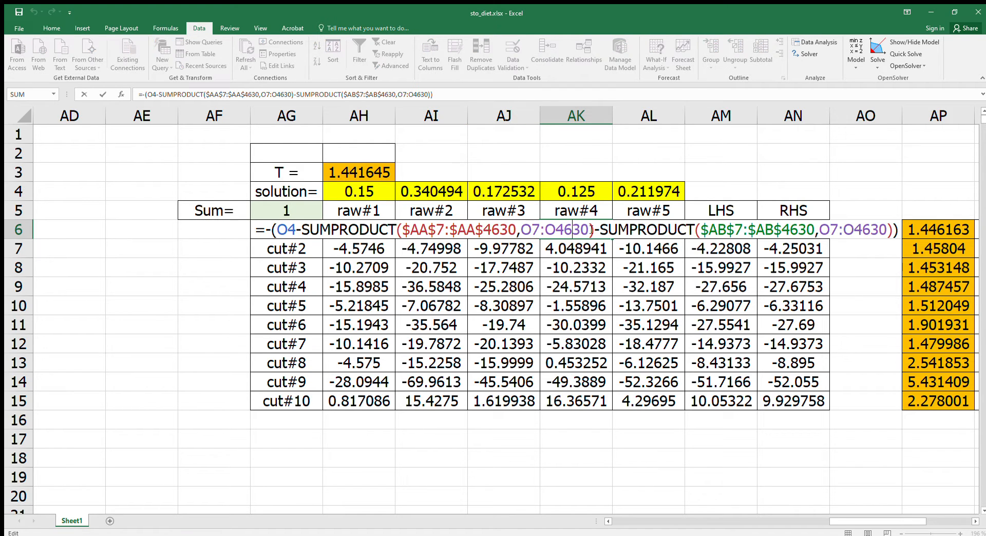
key("Escape")
double_click(636, 236)
key("Escape")
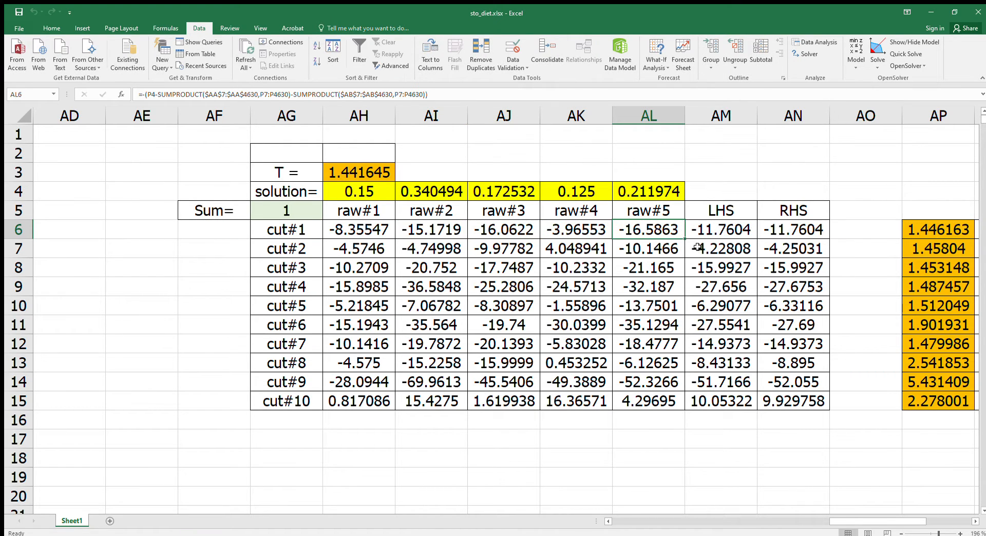
- Inspect the cut#1 LHS and RHS formulas in AM6 and AN6 without editing them
double_click(703, 236)
key("Escape")
left_click(783, 231)
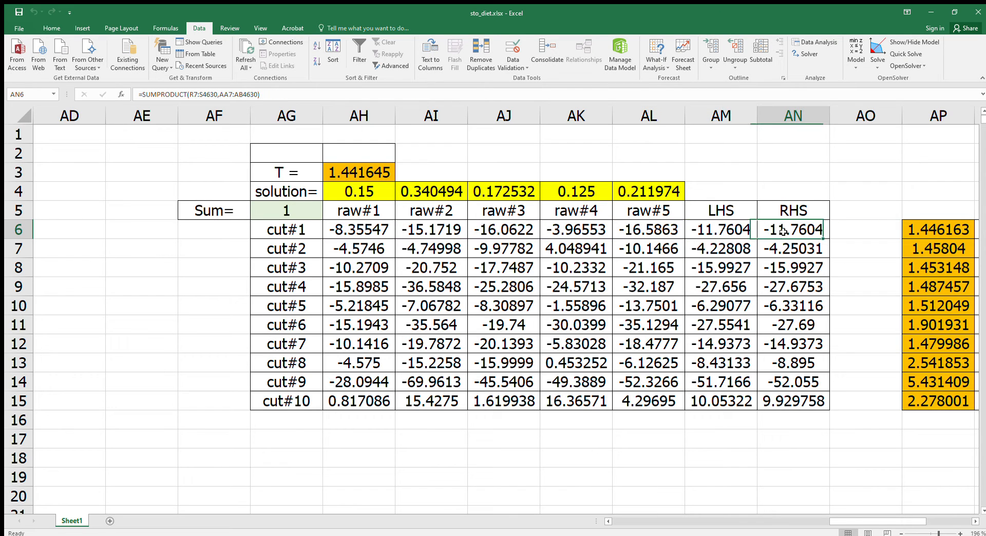
double_click(783, 231)
key("Escape")
- Highlight the stored values of cut#2 to cut#10 in AH7:AN15, and the formula-driven cut#1 row AH6:AN6
left_click(359, 281)
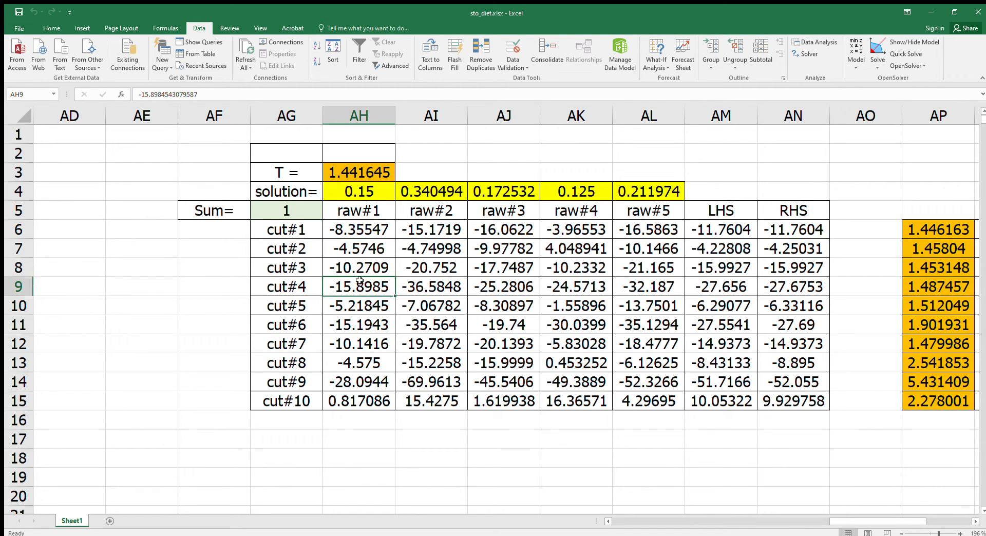
left_click_drag(356, 250, 795, 404)
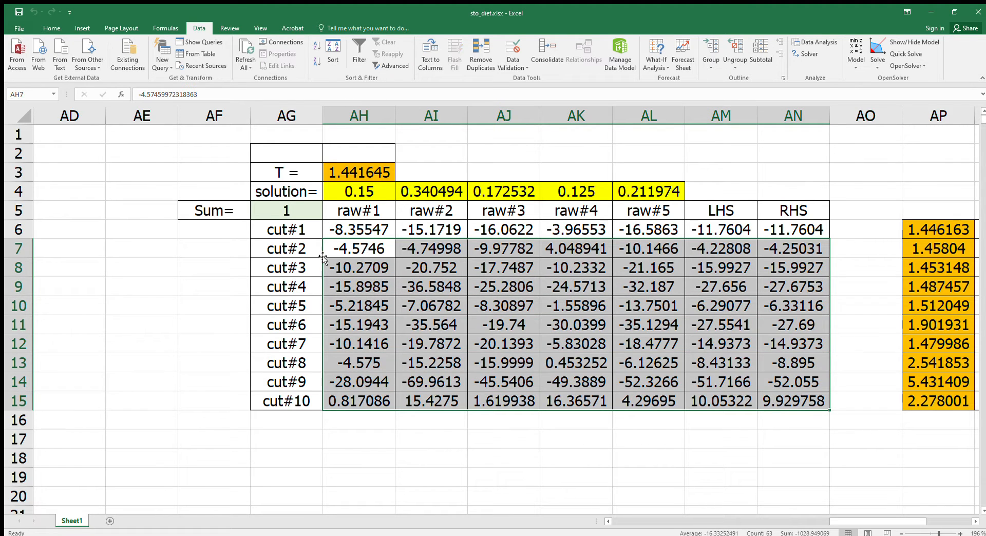
left_click(471, 471)
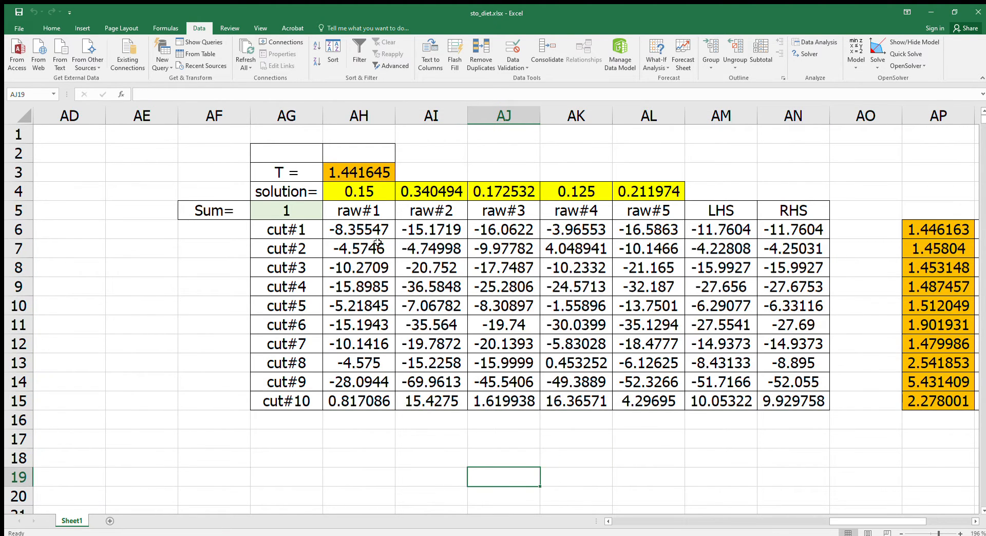
left_click_drag(370, 232, 780, 231)
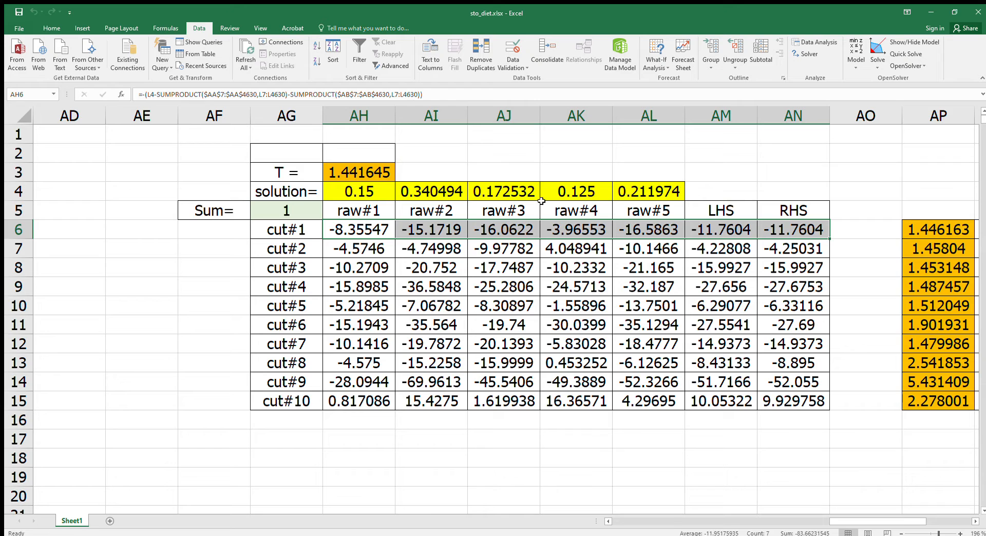
- Review the stored decisions for the cuts, highlight the current decision row L5:P5, and check the total cost formula in J5
left_click_drag(843, 522, 890, 528)
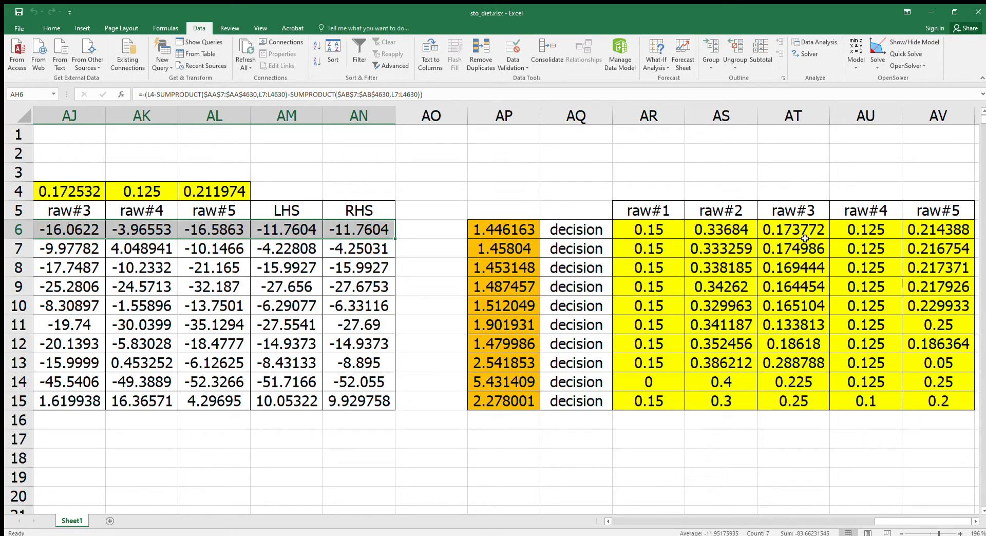
left_click_drag(894, 522, 675, 521)
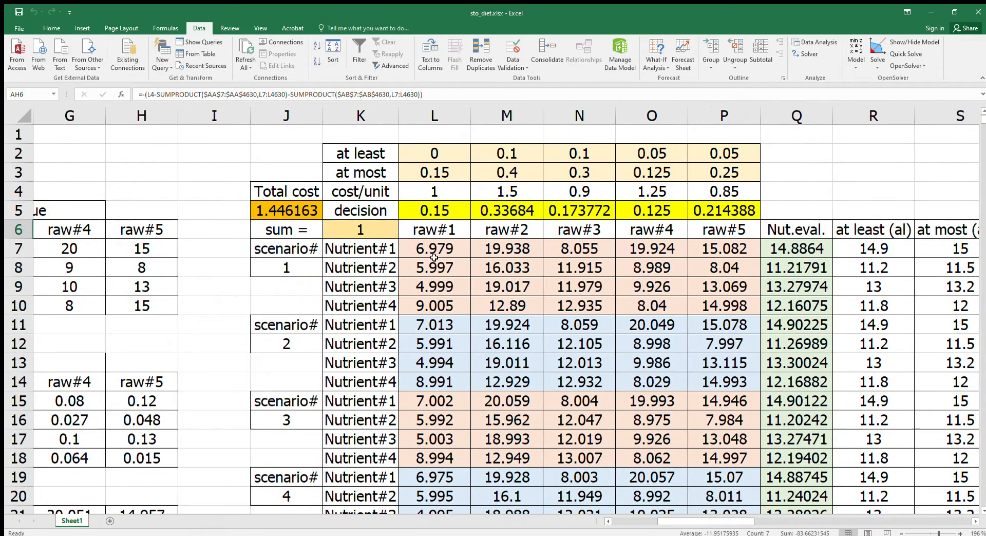
left_click_drag(434, 213, 718, 219)
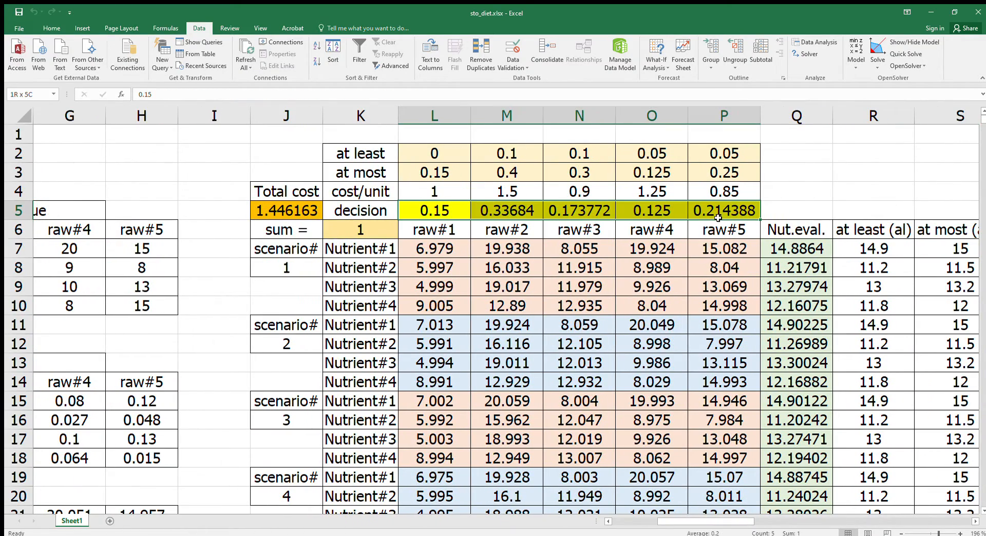
left_click(297, 211)
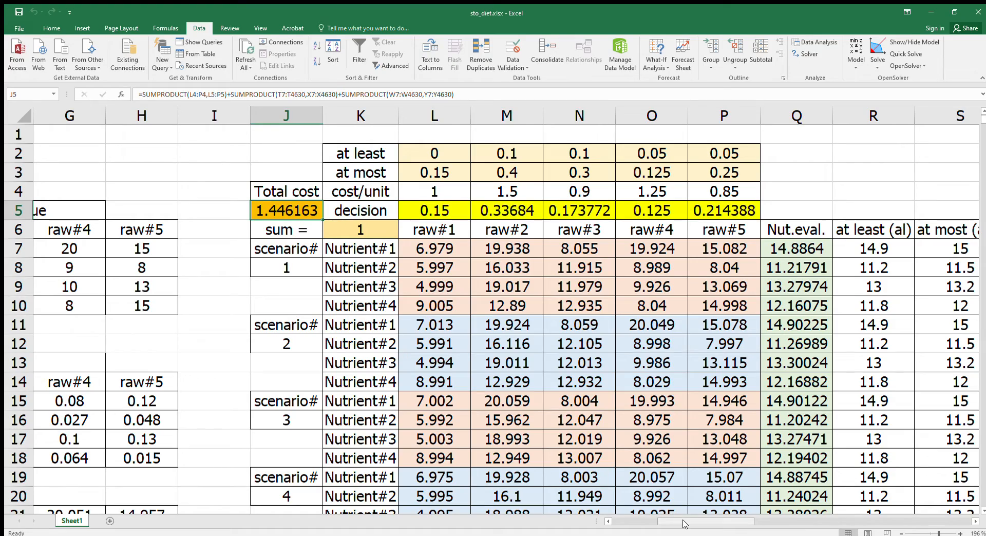
- Compare the T value in AH3 with the total cost in J5
left_click_drag(683, 524, 848, 524)
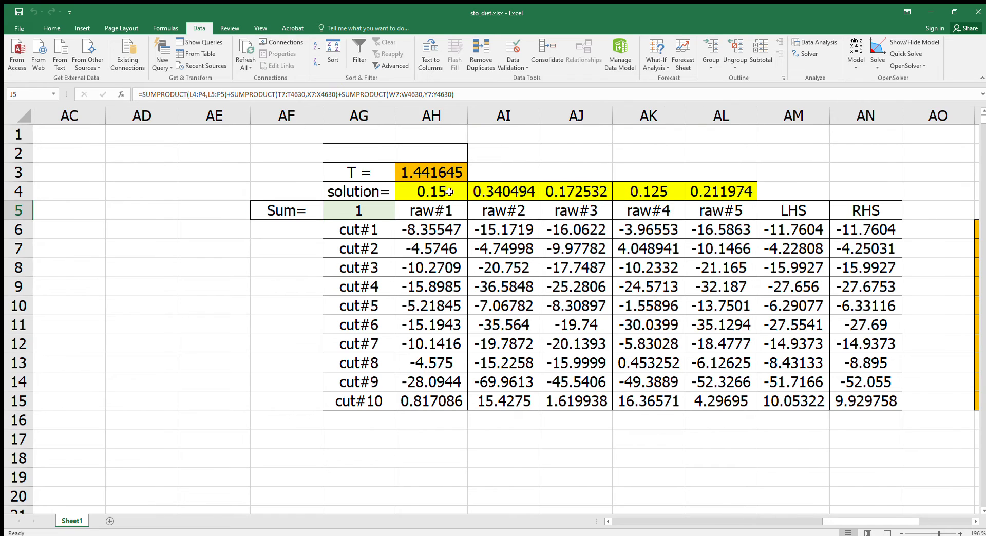
left_click(415, 177)
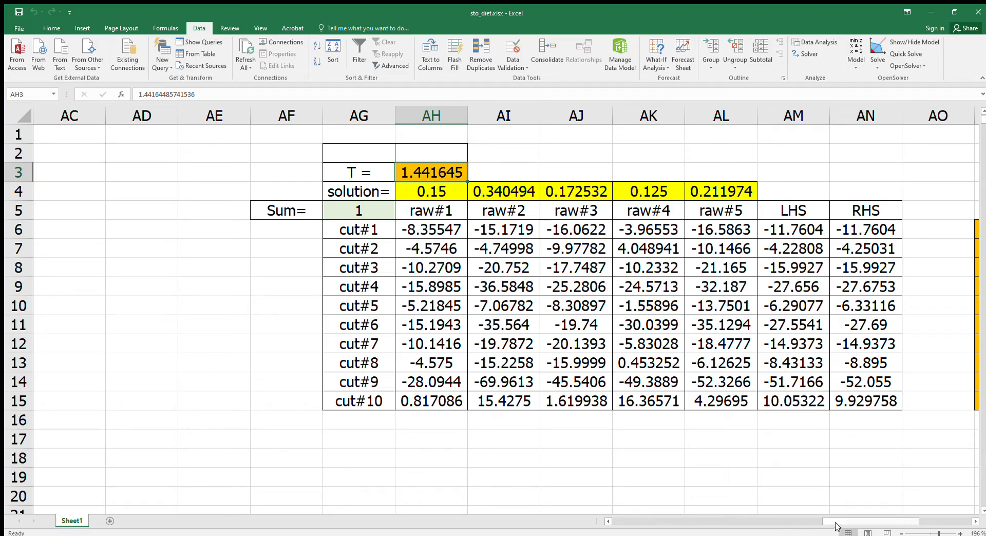
left_click_drag(841, 522, 664, 534)
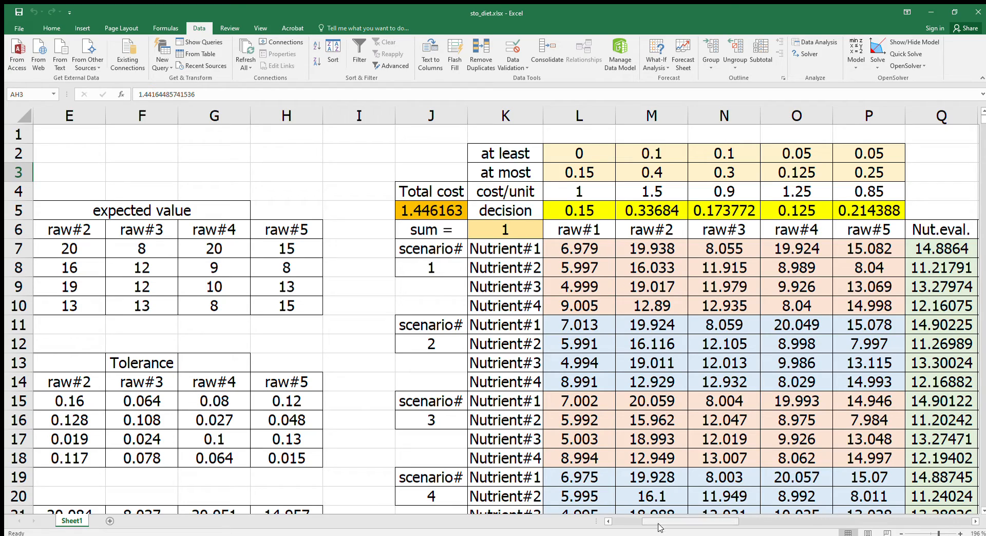
left_click_drag(687, 523, 883, 529)
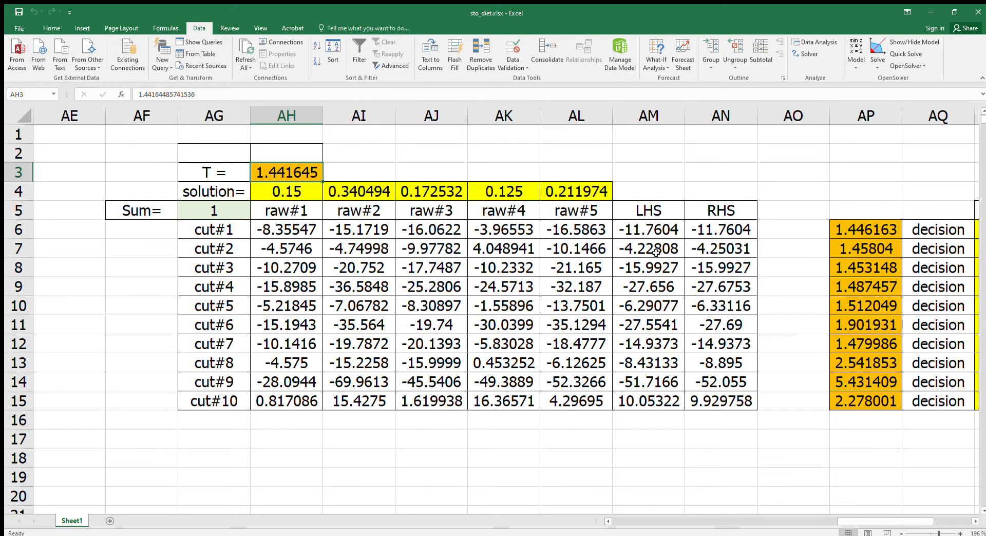
- Highlight the solution row AH4:AL4 and compare it with the decision row L5:P5 and the stored decisions
left_click_drag(308, 197, 562, 195)
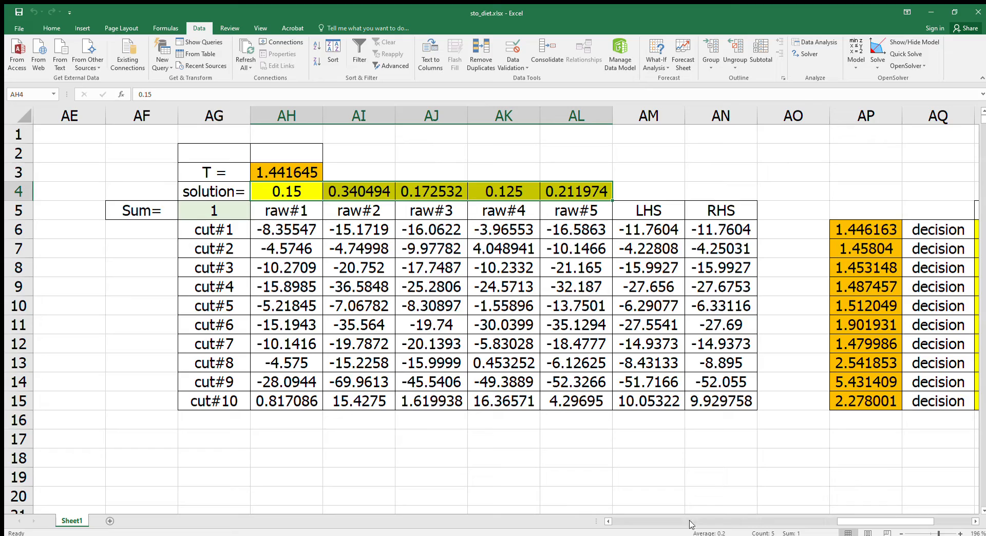
left_click_drag(856, 520, 687, 520)
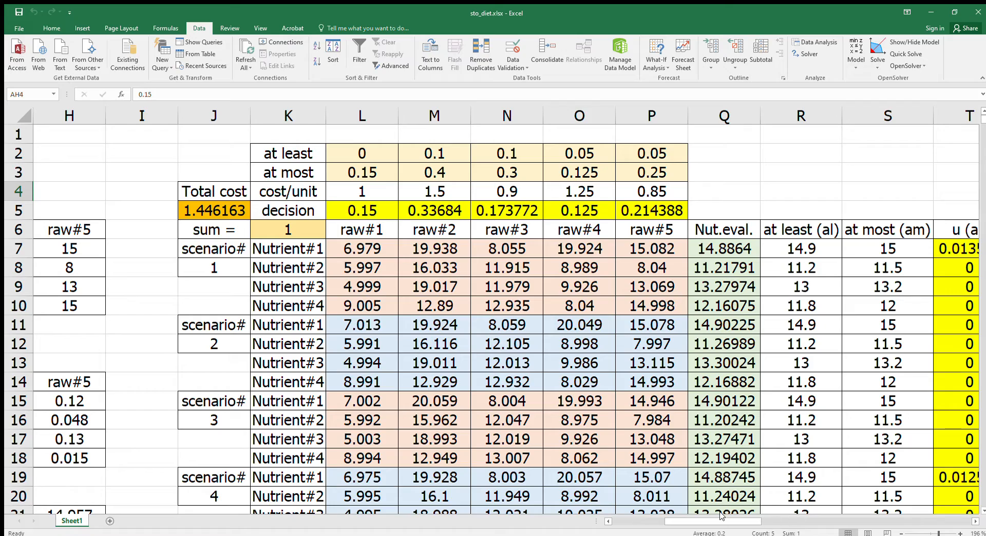
left_click_drag(722, 519, 933, 521)
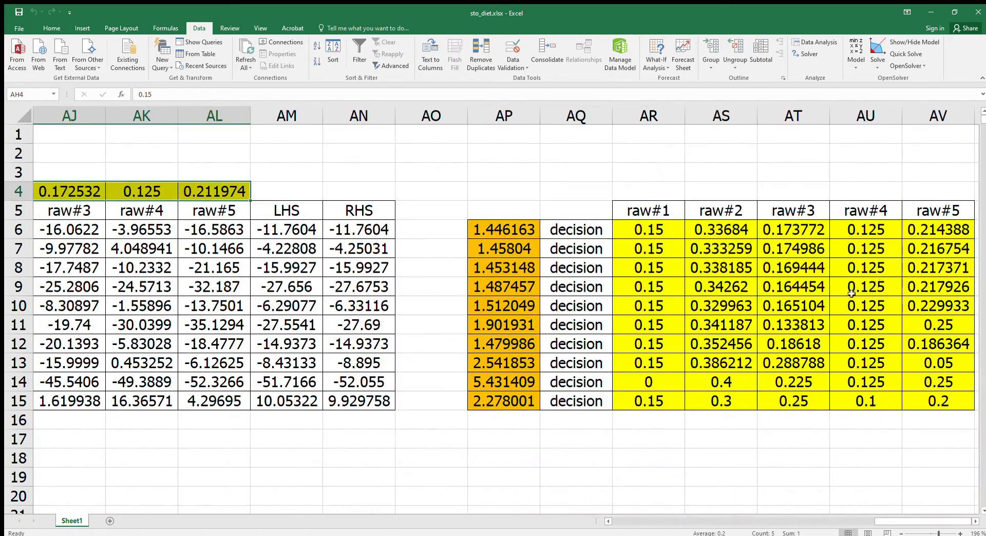
left_click_drag(917, 523, 886, 531)
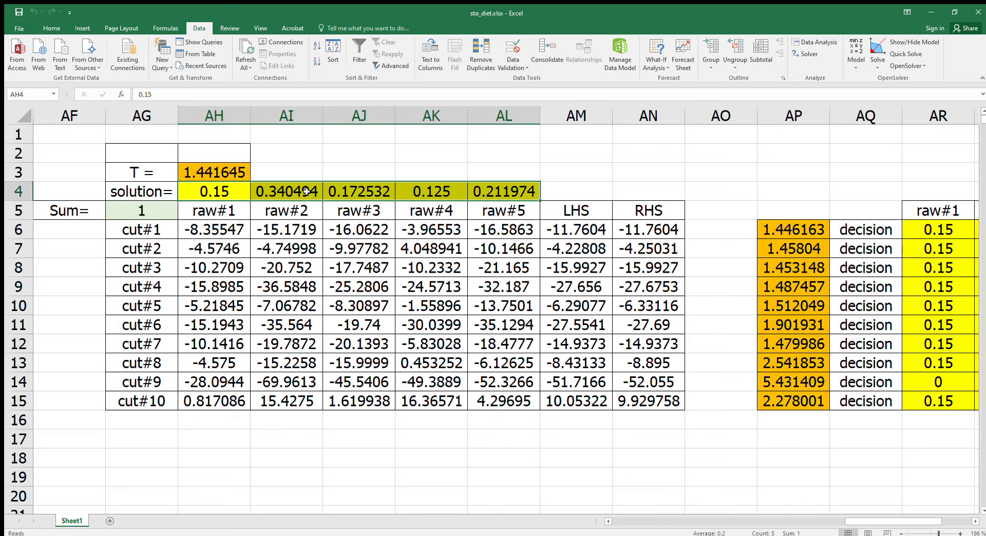
- Extend the cut labels to cut#11 in AG16, and copy the coefficients AH6:AL15 one row down as values starting at AH7
left_click(163, 401)
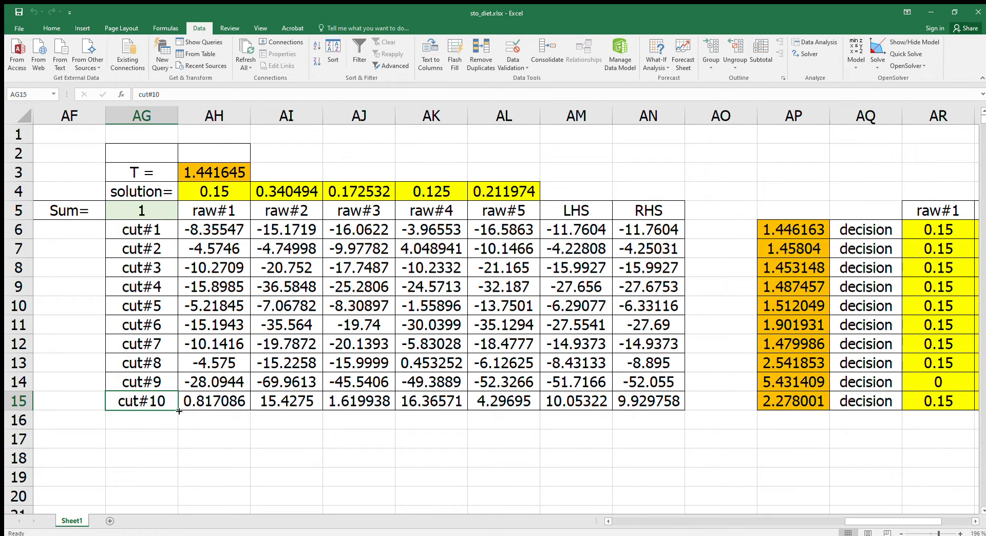
left_click_drag(179, 411, 178, 429)
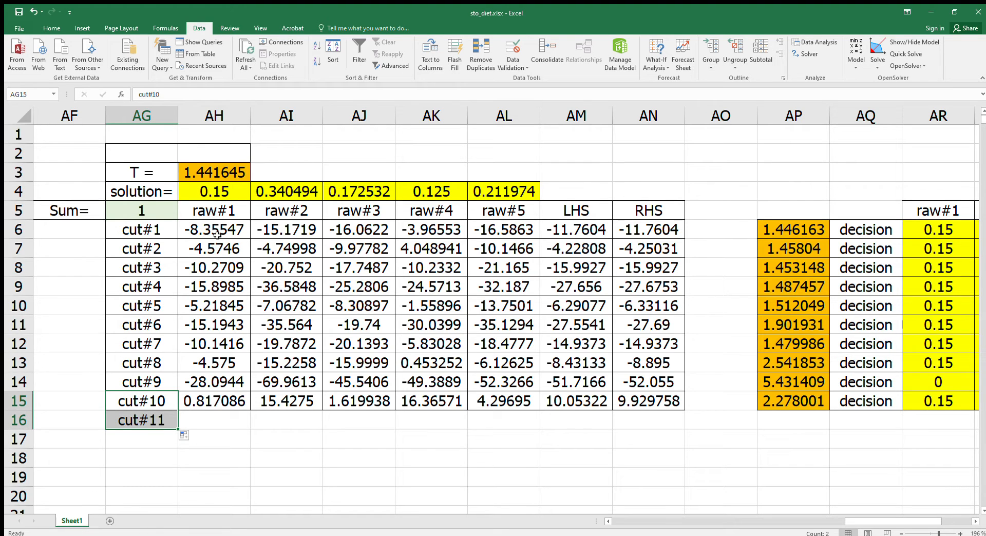
left_click_drag(219, 233, 514, 402)
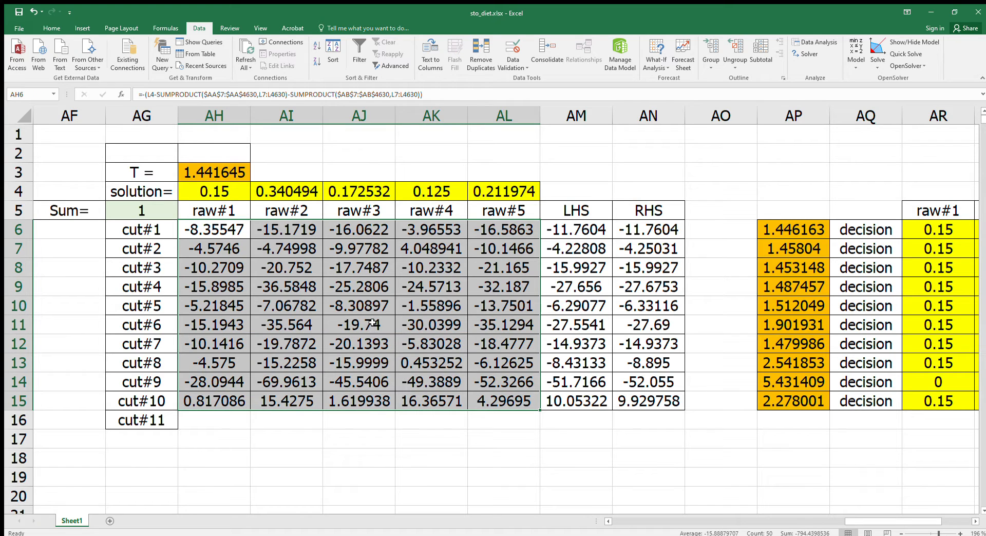
key("ctrl+c")
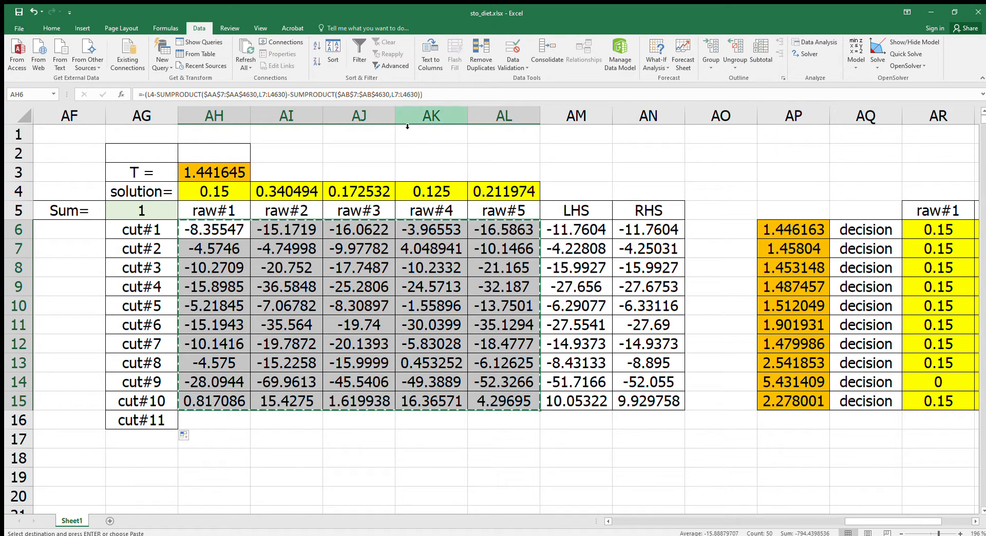
left_click(224, 250)
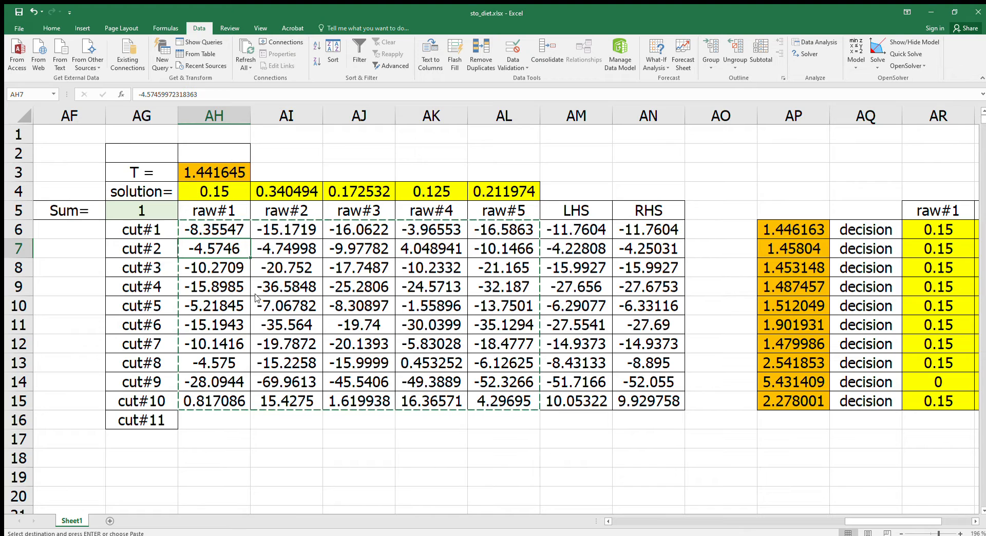
key("ctrl+v")
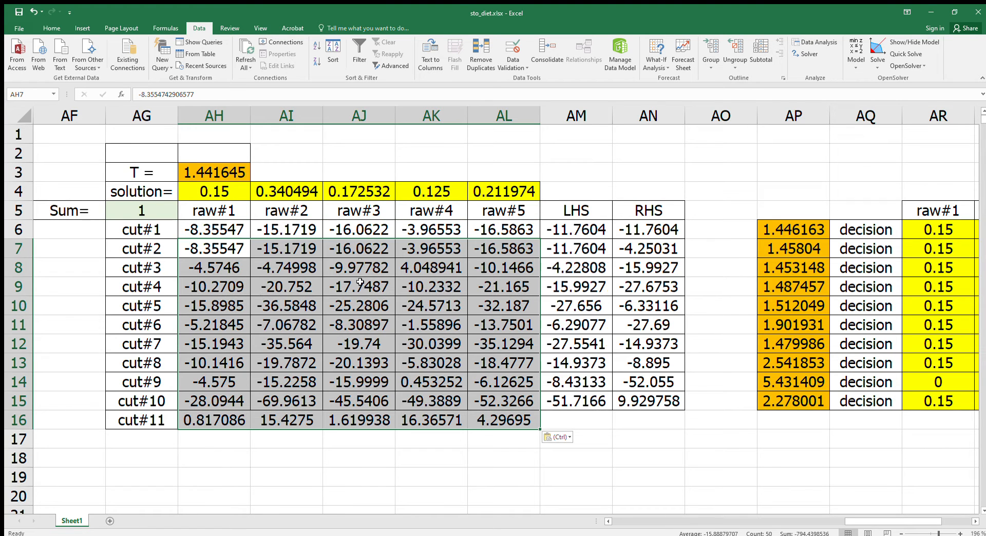
- Fill the LHS formula from AM15 down to AM16 for cut#11
left_click(586, 404)
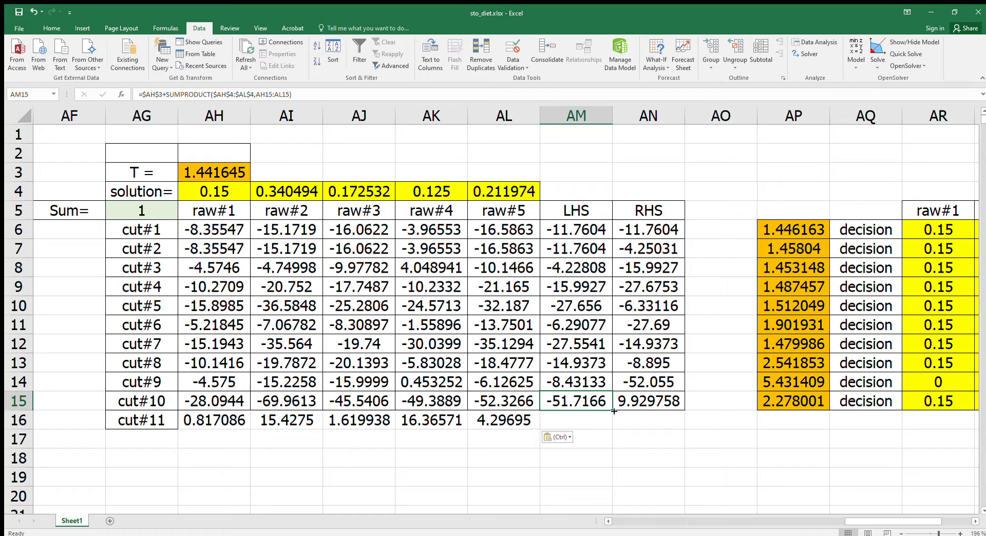
left_click_drag(614, 411, 609, 425)
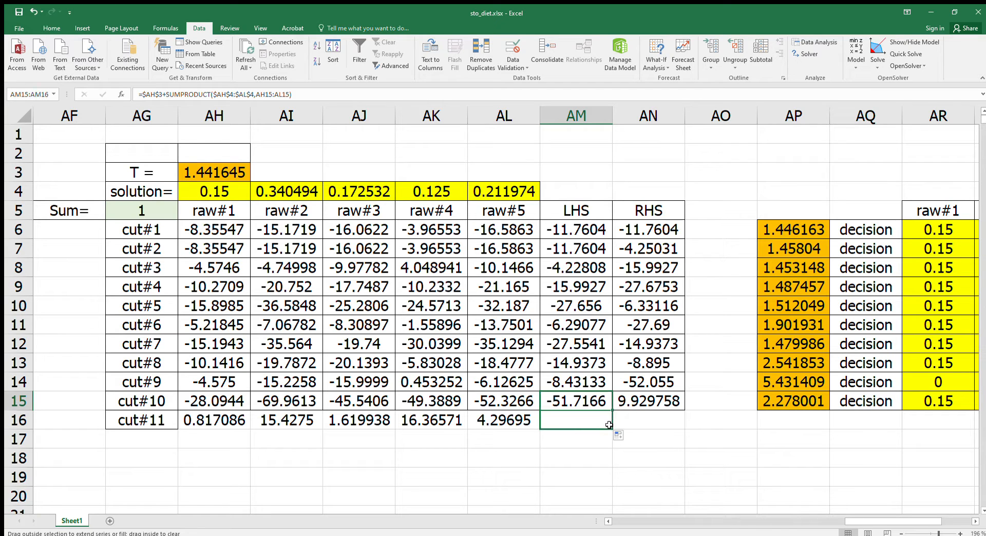
left_click(574, 423)
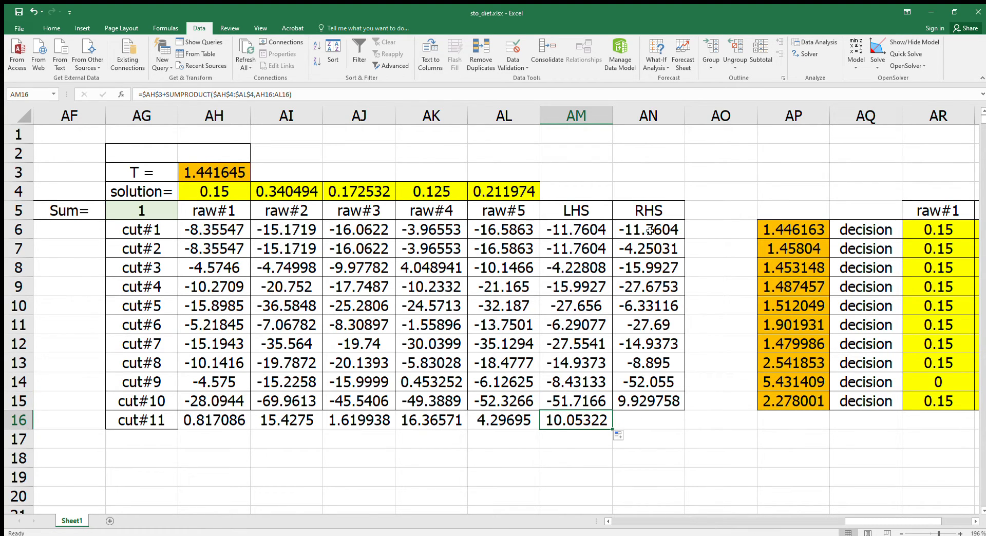
- Copy the RHS values AN6:AN15 one row down as values starting at AN7
left_click_drag(650, 230, 651, 400)
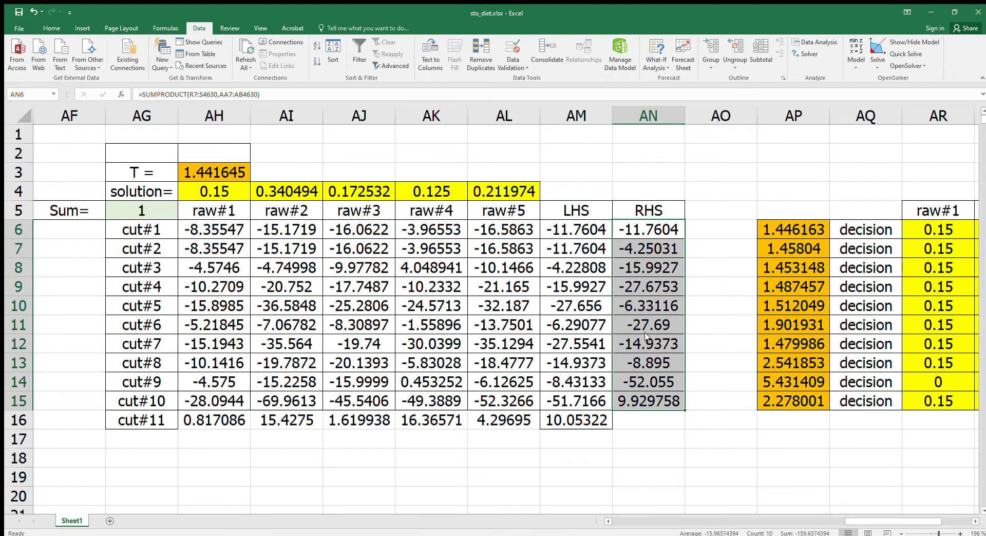
key("ctrl+c")
left_click(660, 245)
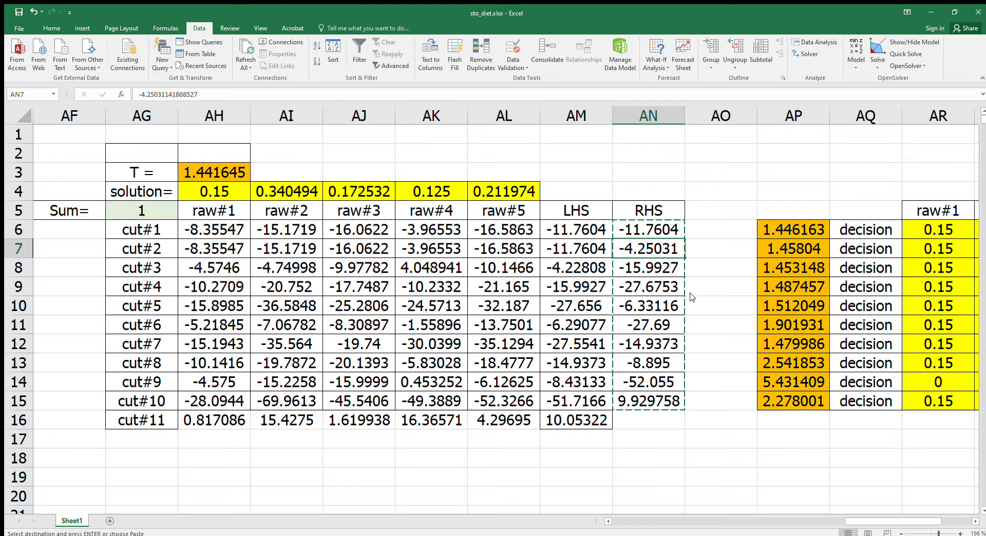
key("Return")
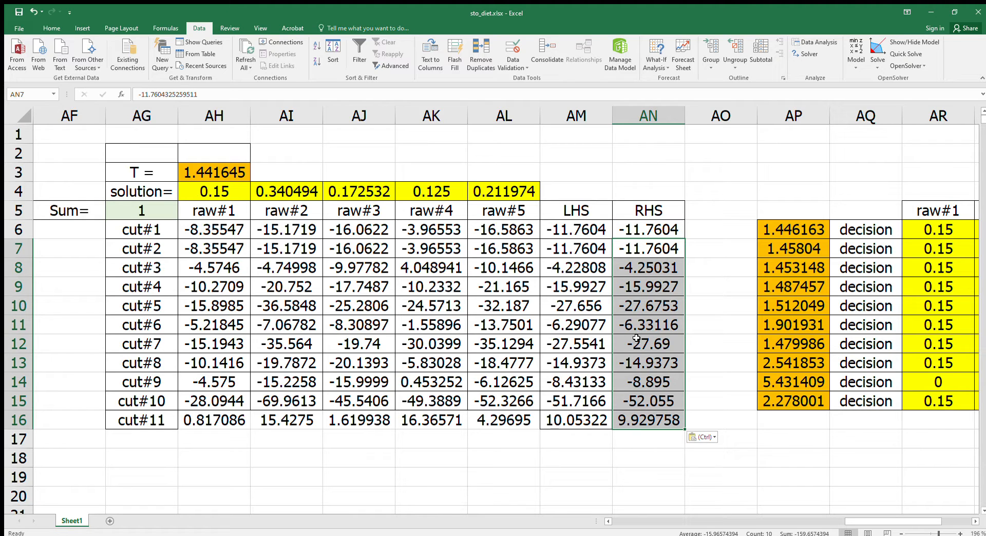
- Apply all borders to the cut#11 row AH16:AN16
left_click_drag(223, 429, 641, 421)
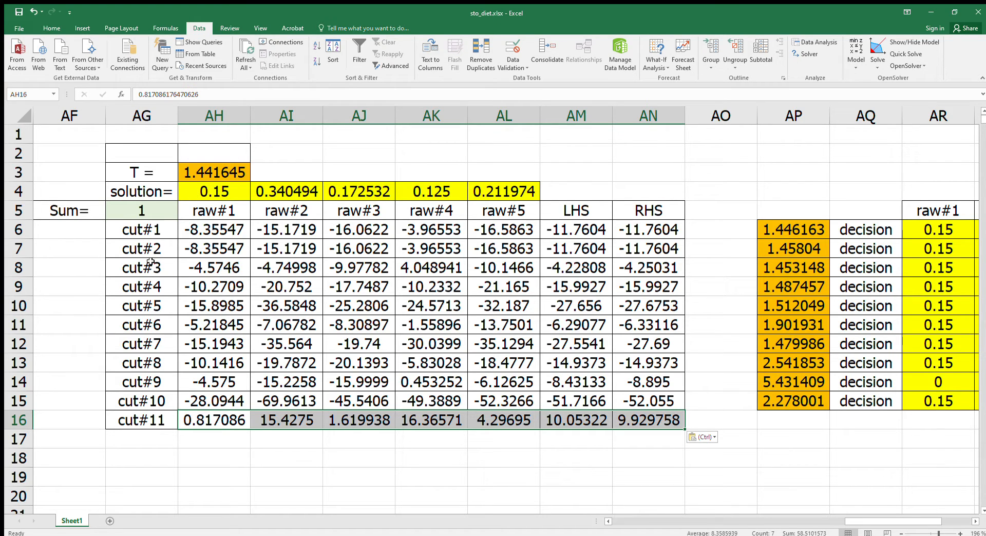
left_click(51, 29)
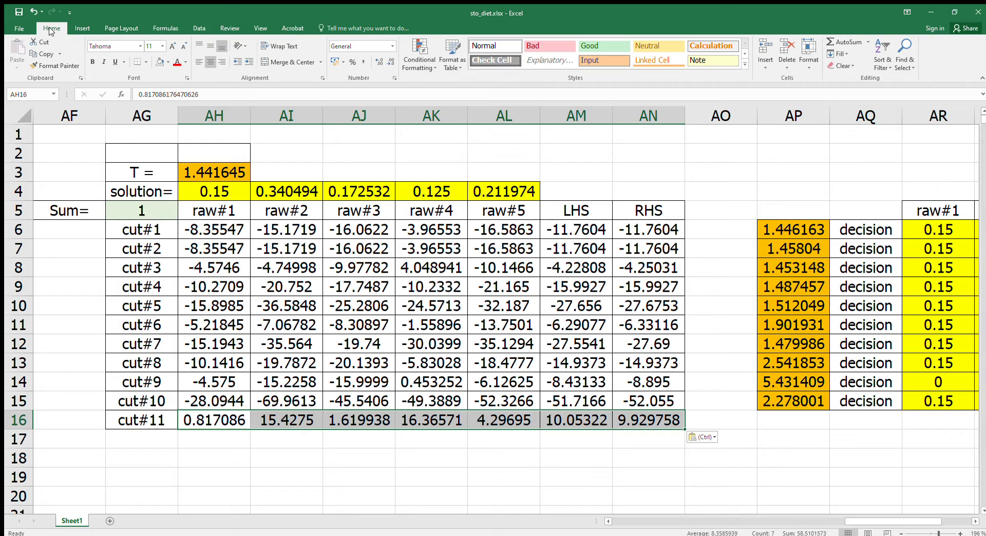
left_click(146, 63)
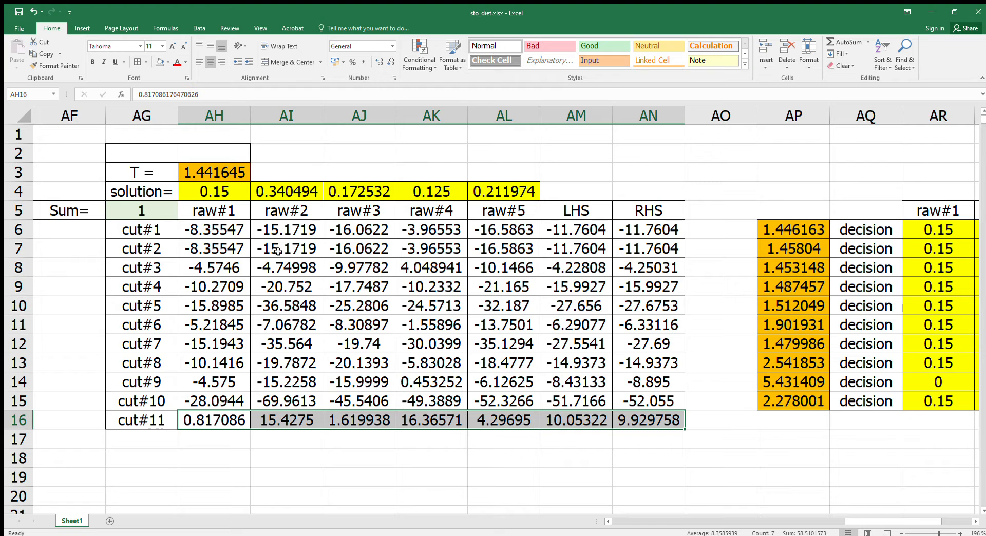
left_click(398, 453)
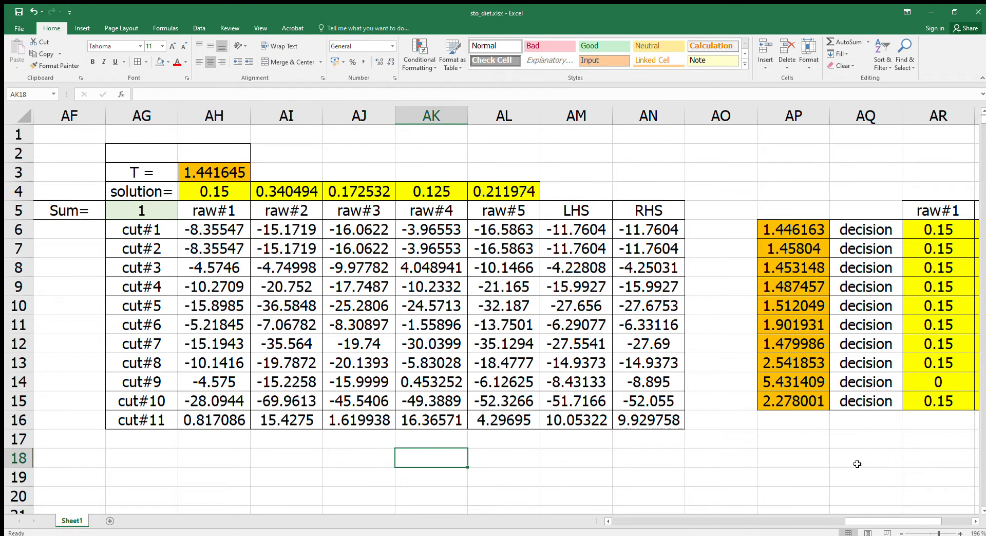
- Copy the stored costs and decisions AP6:AV15 one row down as values starting at AP7
left_click_drag(889, 521, 920, 523)
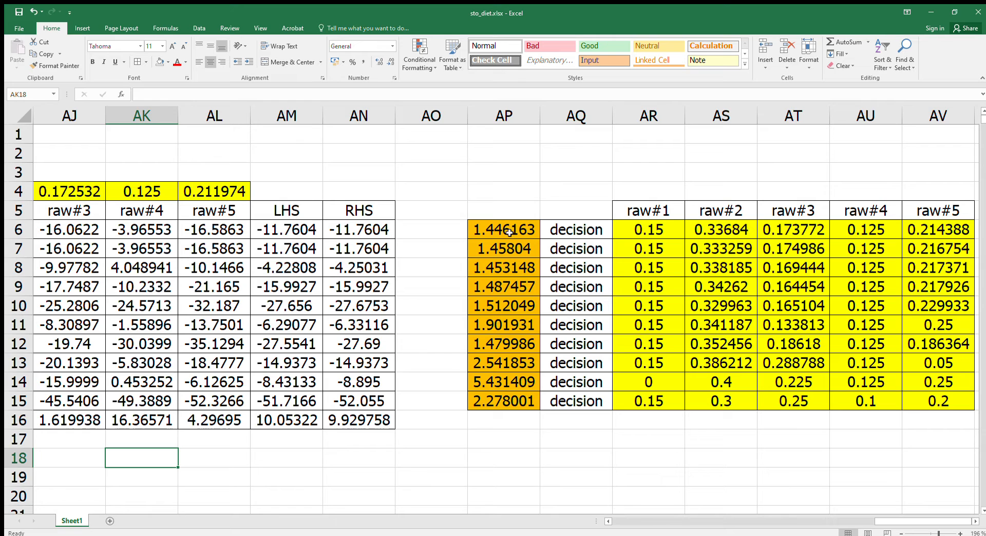
left_click_drag(509, 232, 950, 404)
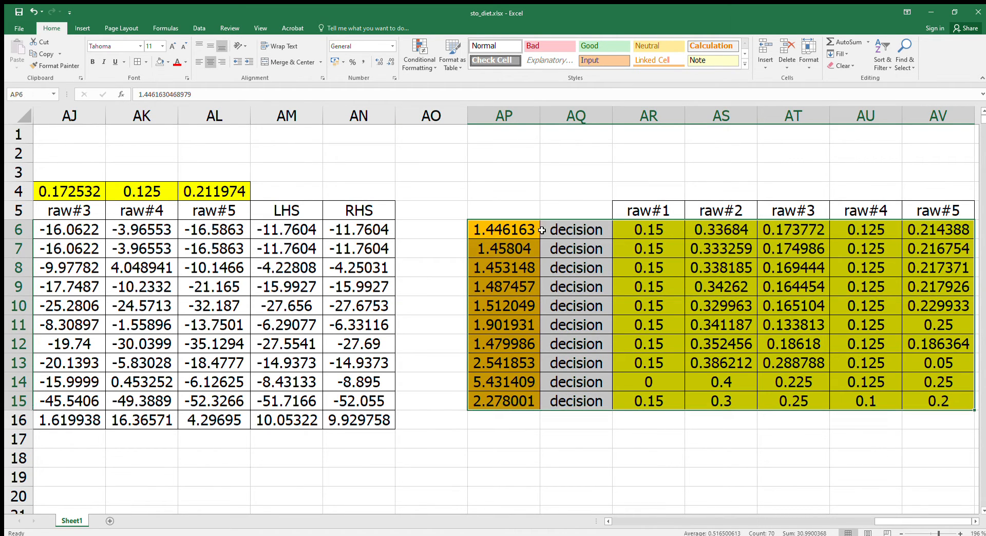
key("ctrl+c")
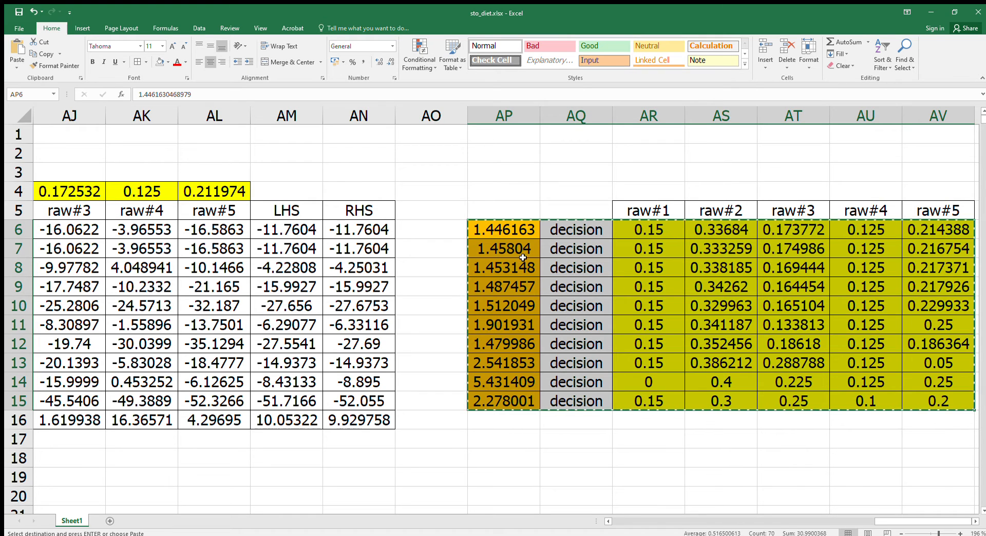
left_click(521, 250)
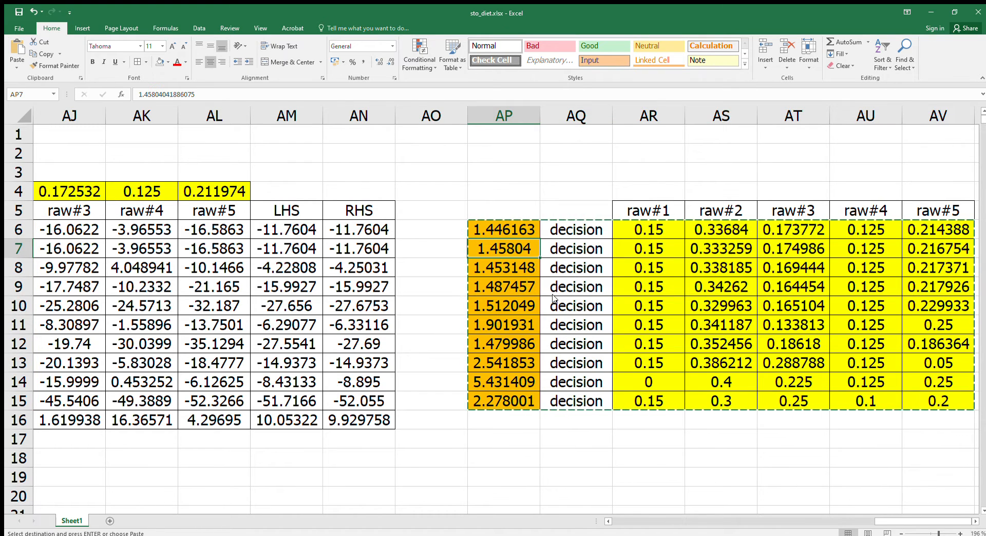
key("Return")
left_click(580, 401)
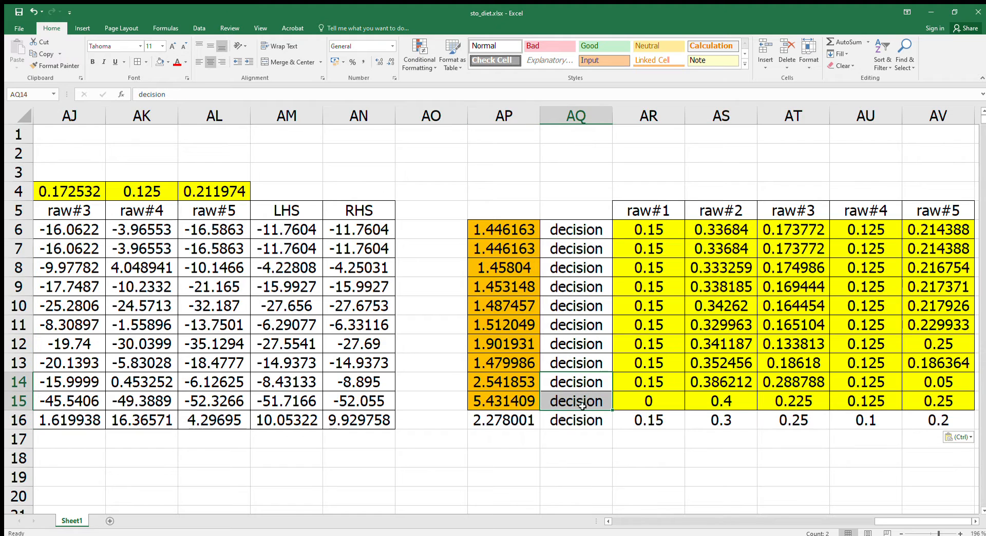
- Format the new stored row 16 with orange fill in AP16, yellow fill in AR16:AV16, and borders across AP16:AV16
left_click_drag(504, 420, 644, 420)
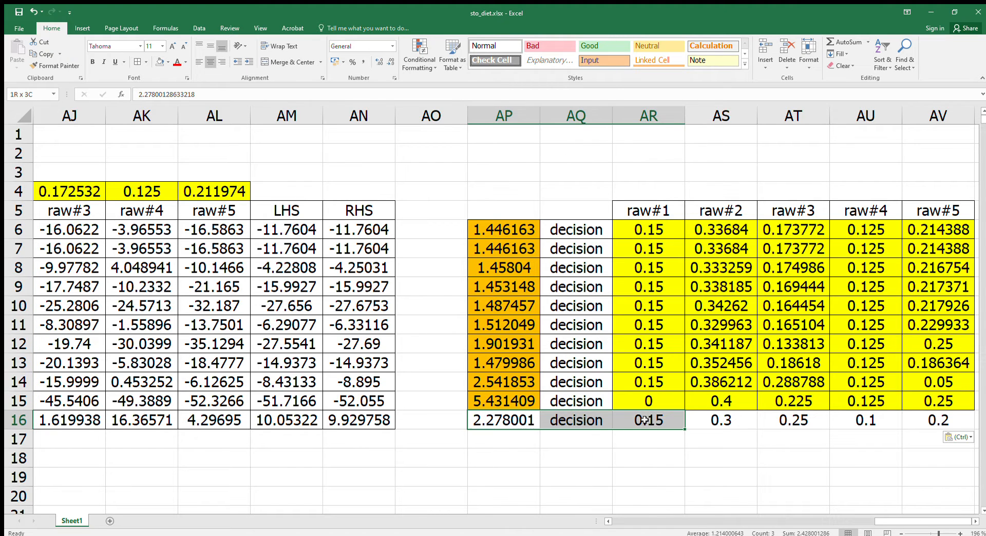
left_click(511, 417)
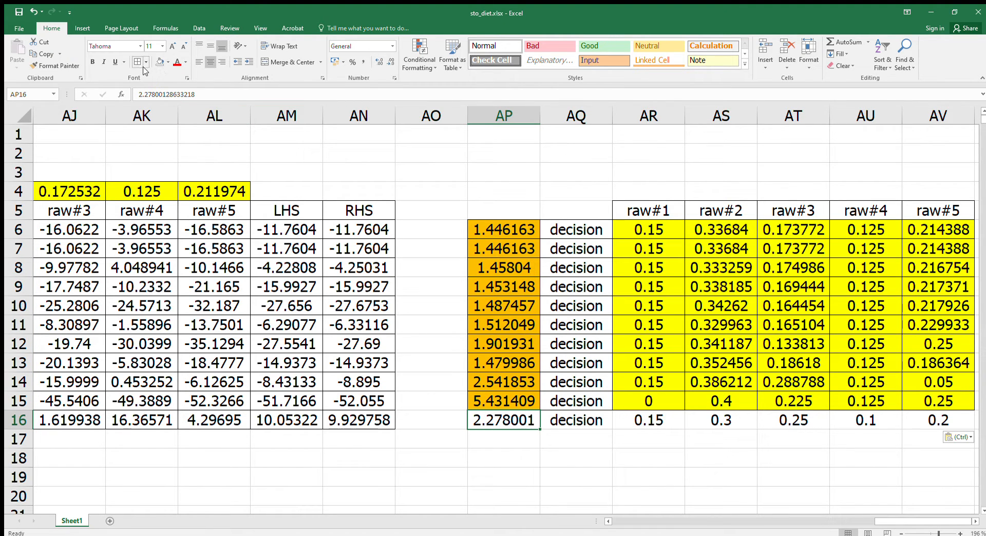
left_click(159, 62)
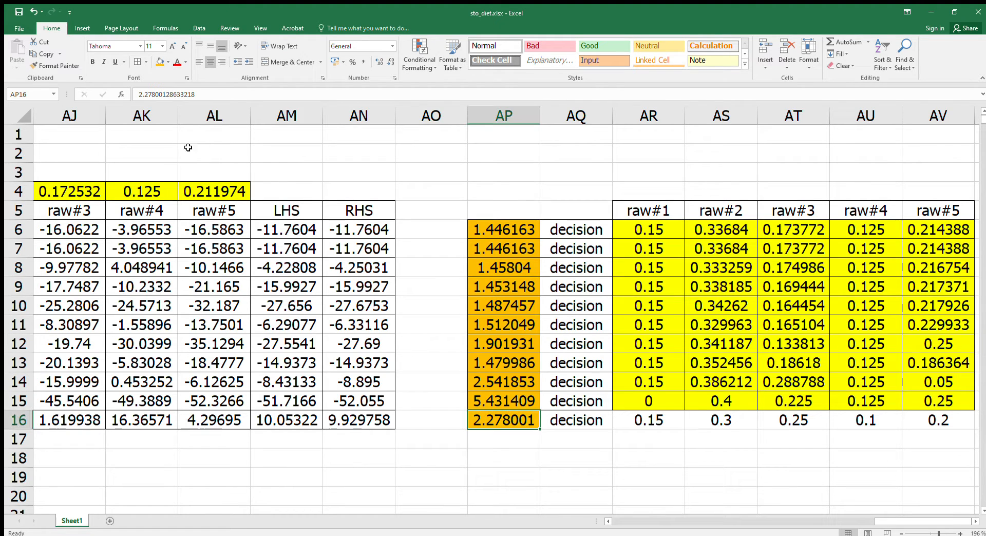
left_click_drag(635, 418, 940, 420)
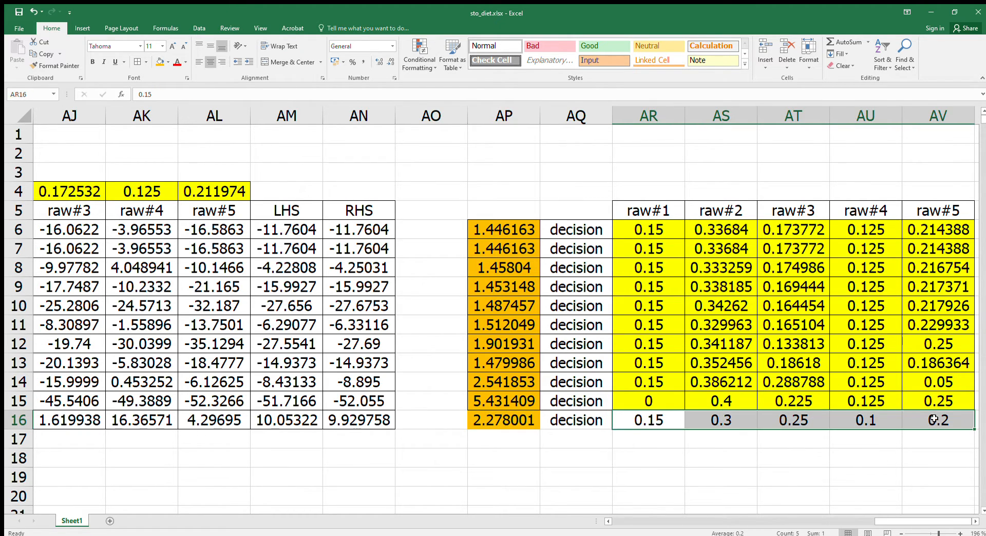
left_click(160, 61)
key("ctrl+z")
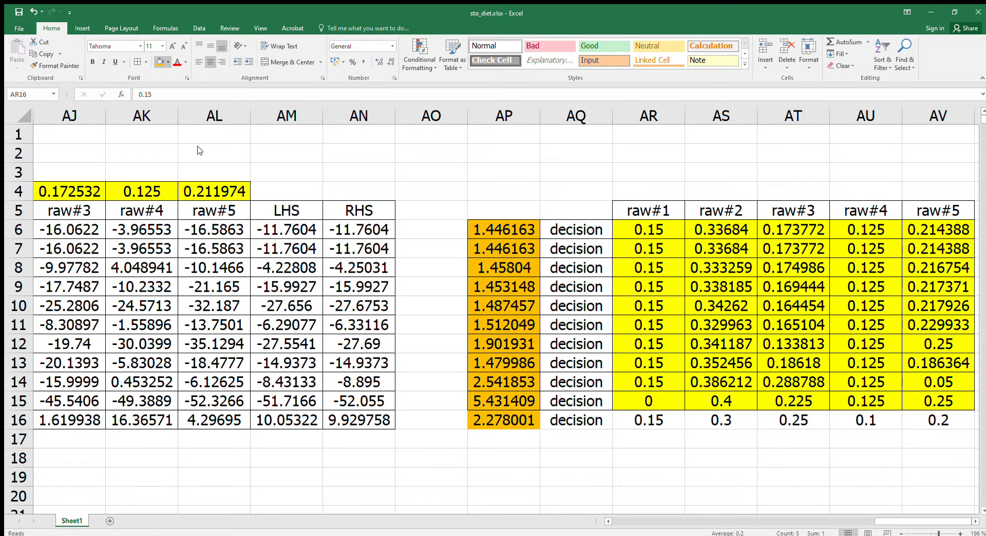
left_click(185, 143)
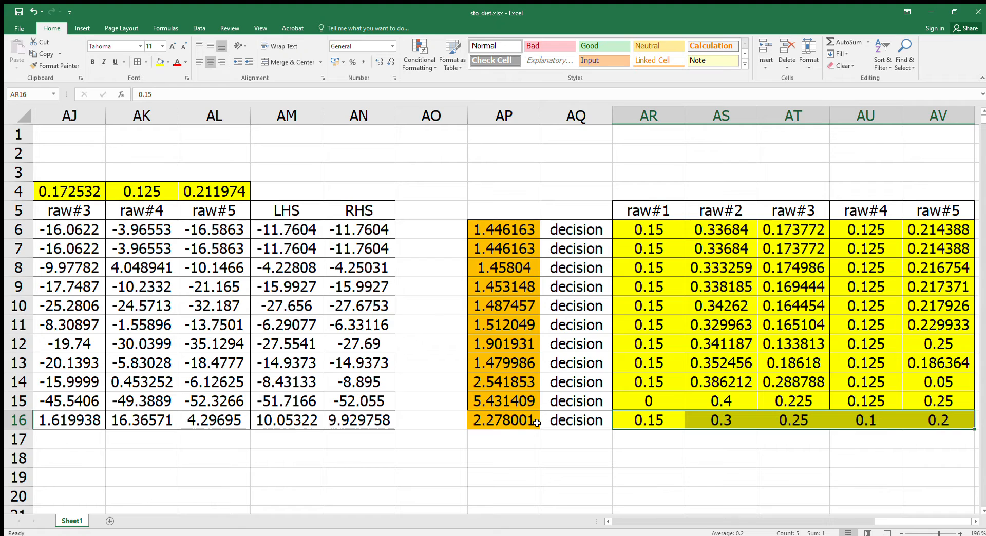
left_click_drag(497, 421, 940, 423)
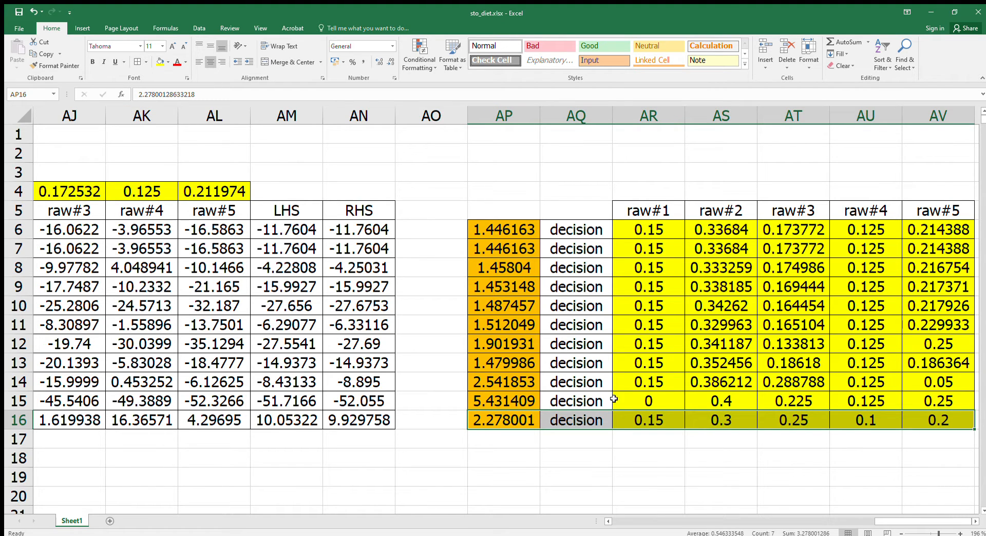
left_click(621, 418)
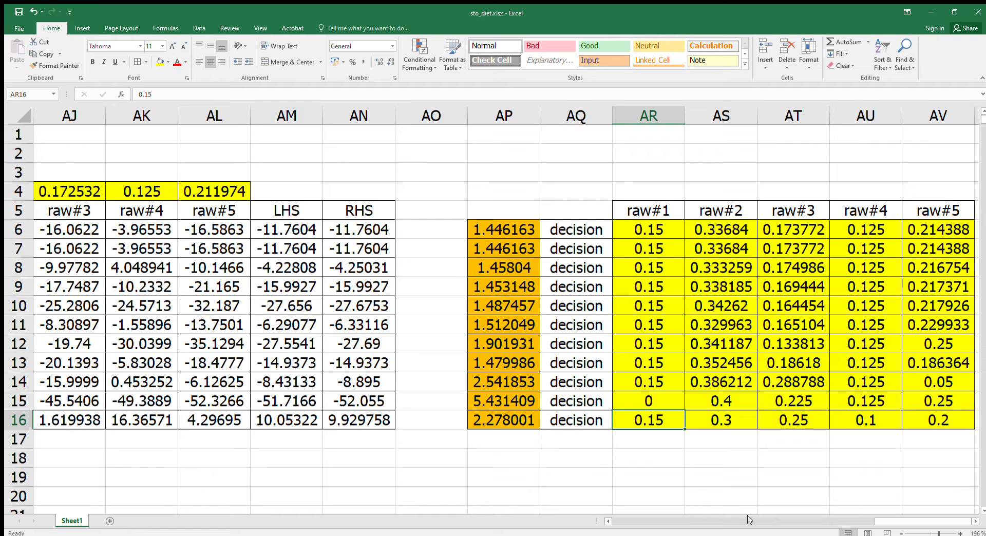
- Clear the stored cost in AP6 and the stored decision values in AR6:AV6, keeping their formatting
left_click_drag(892, 523, 916, 529)
left_click(484, 234)
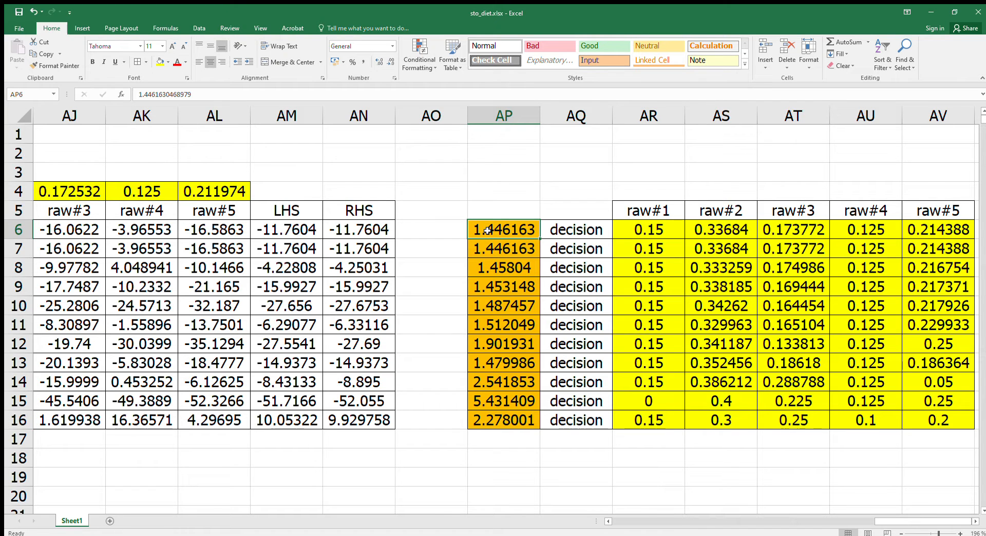
key("Delete")
left_click(674, 244)
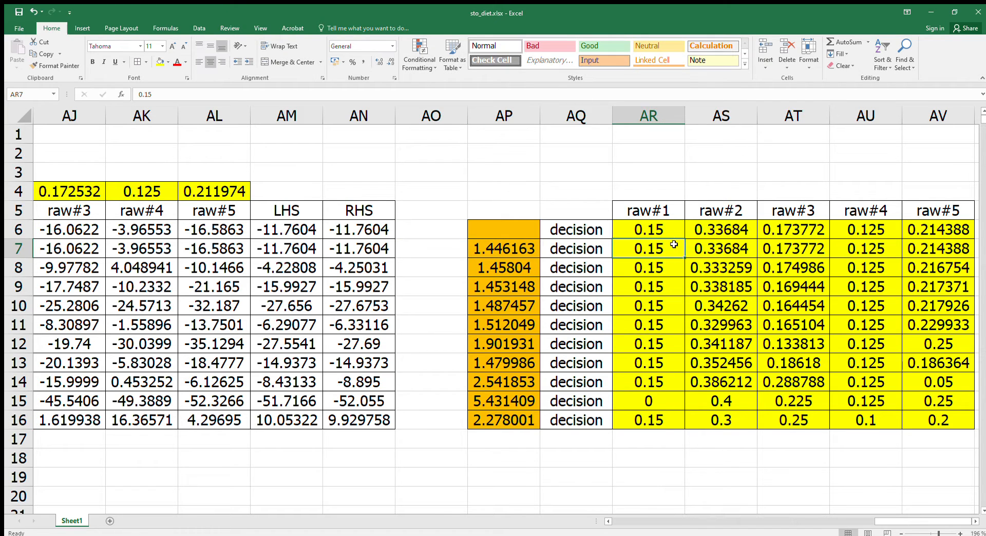
left_click_drag(663, 232, 906, 230)
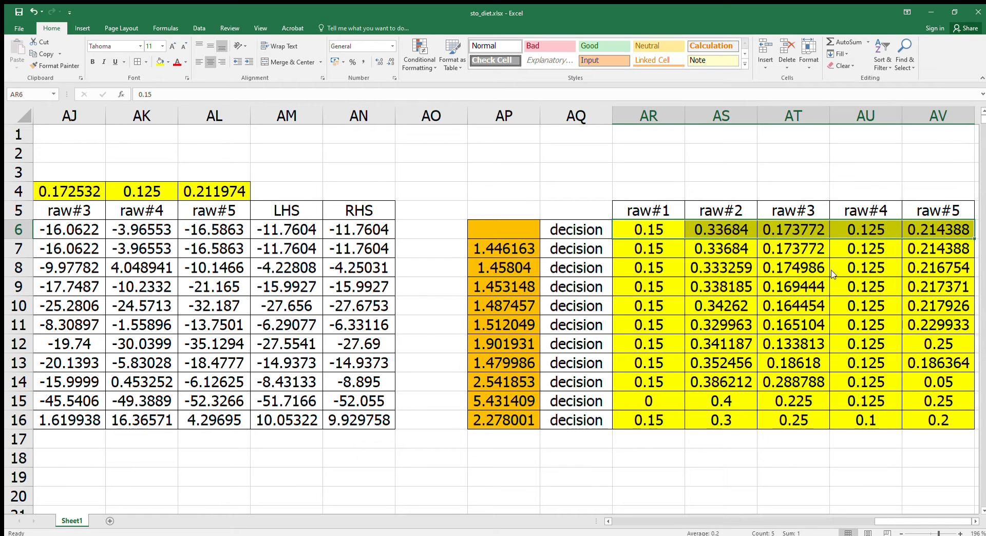
key("Delete")
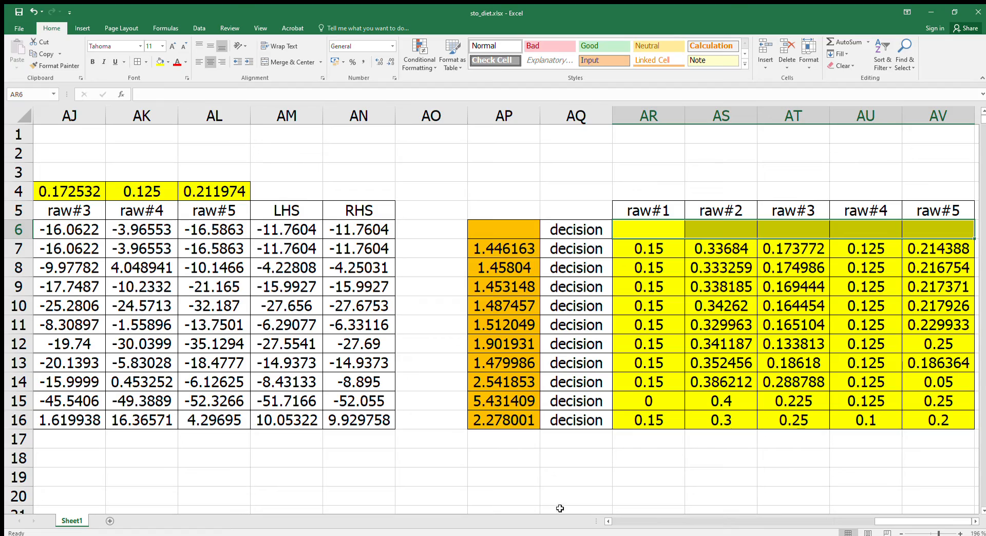
- Copy the solution row AH4:AL4 into the empty stored decision row AR6:AV6 and into the decision row L5:P5
left_click_drag(879, 522, 845, 524)
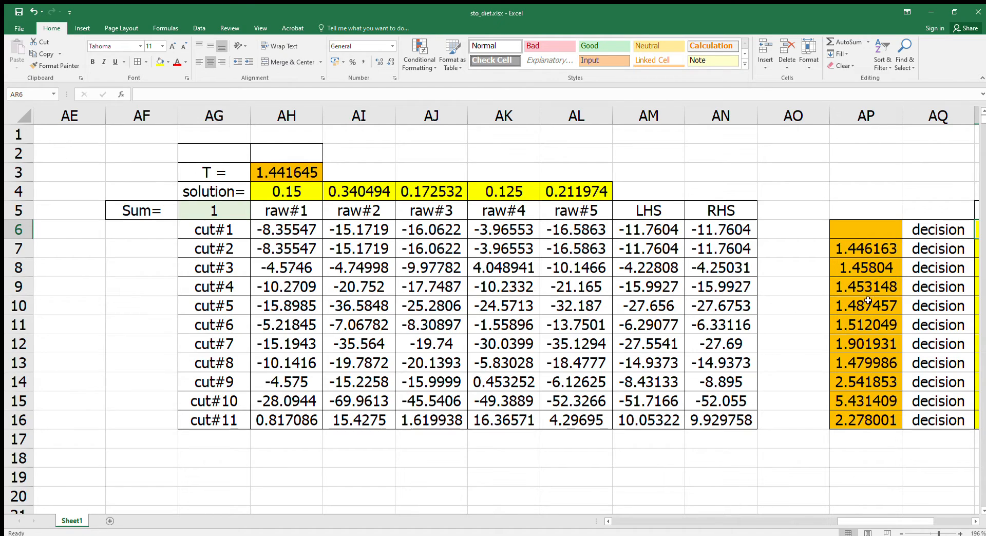
left_click_drag(887, 522, 698, 522)
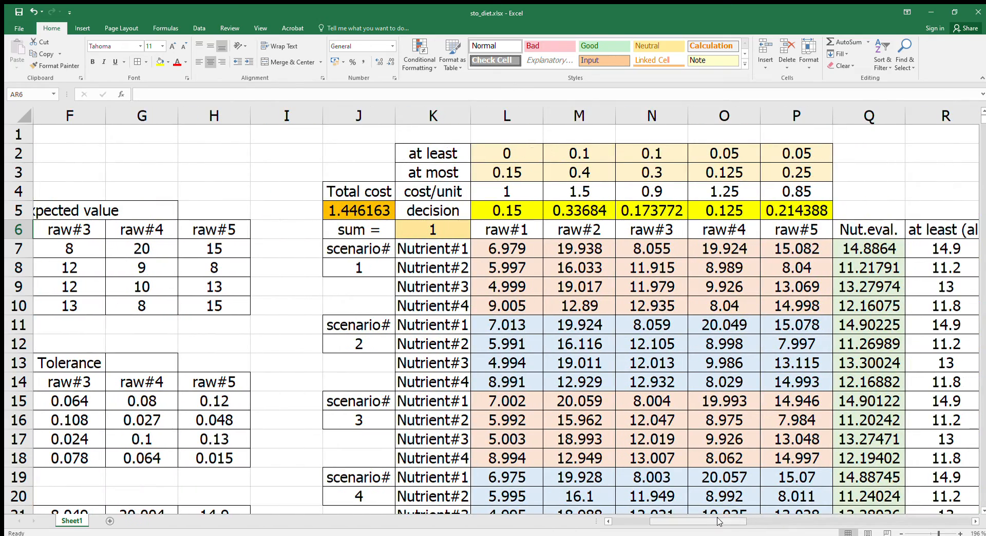
left_click_drag(711, 523, 952, 534)
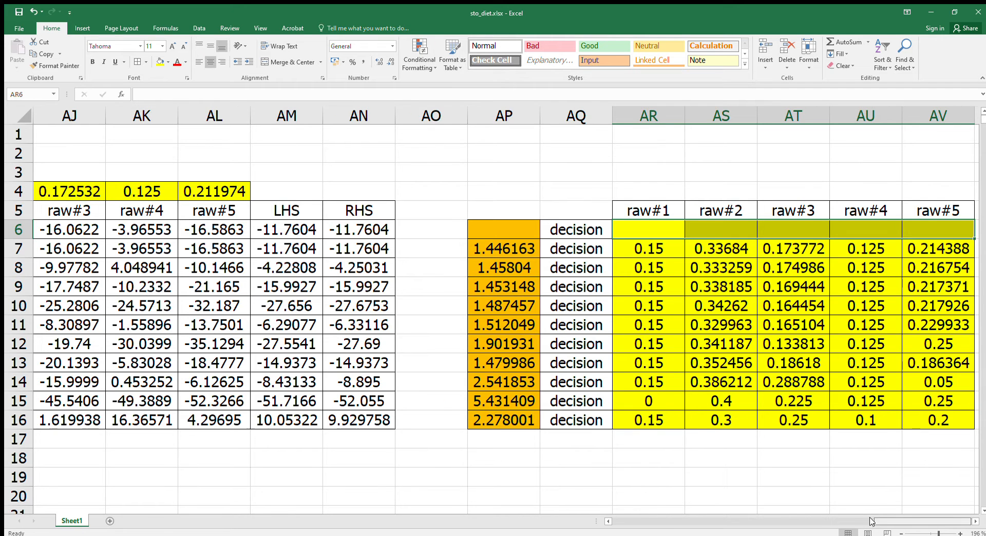
left_click_drag(874, 524, 824, 524)
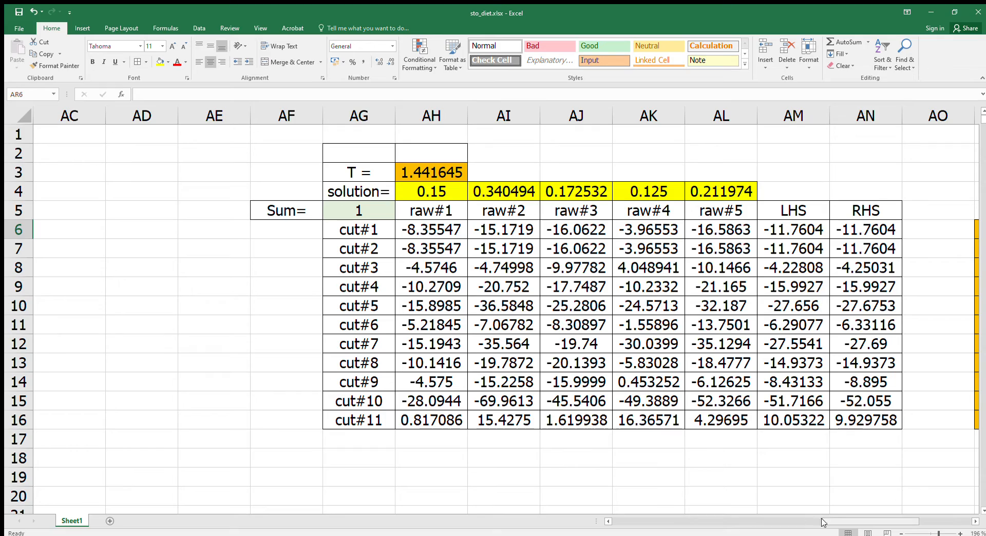
mouse_move(843, 521)
left_mouse_down()
mouse_move(902, 522)
mouse_move(818, 529)
mouse_move(855, 529)
left_mouse_up()
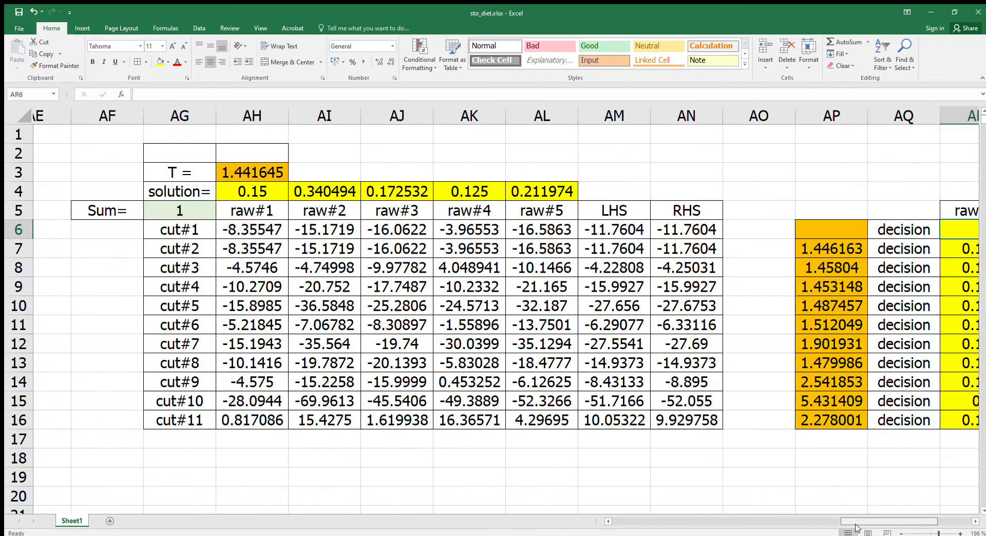
left_click_drag(298, 192, 559, 191)
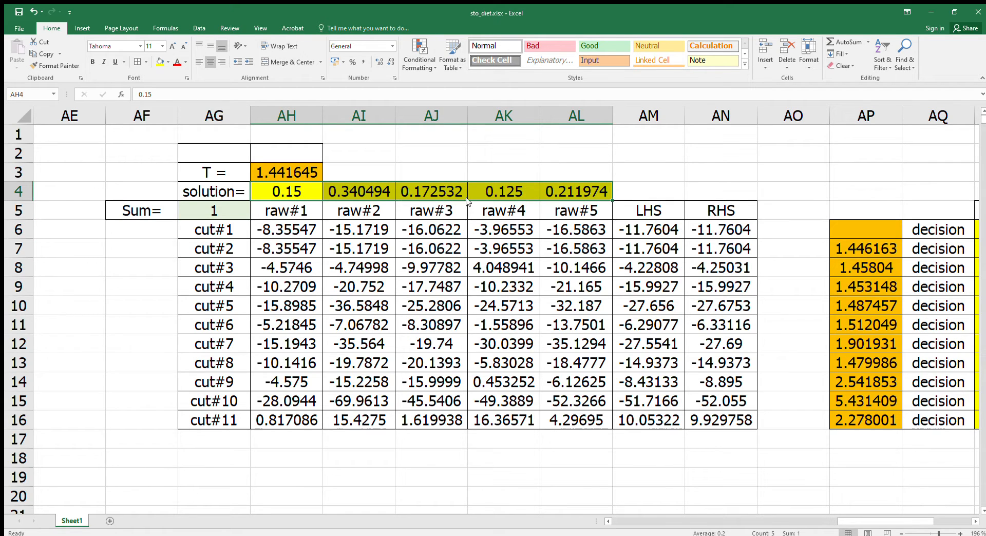
key("ctrl+c")
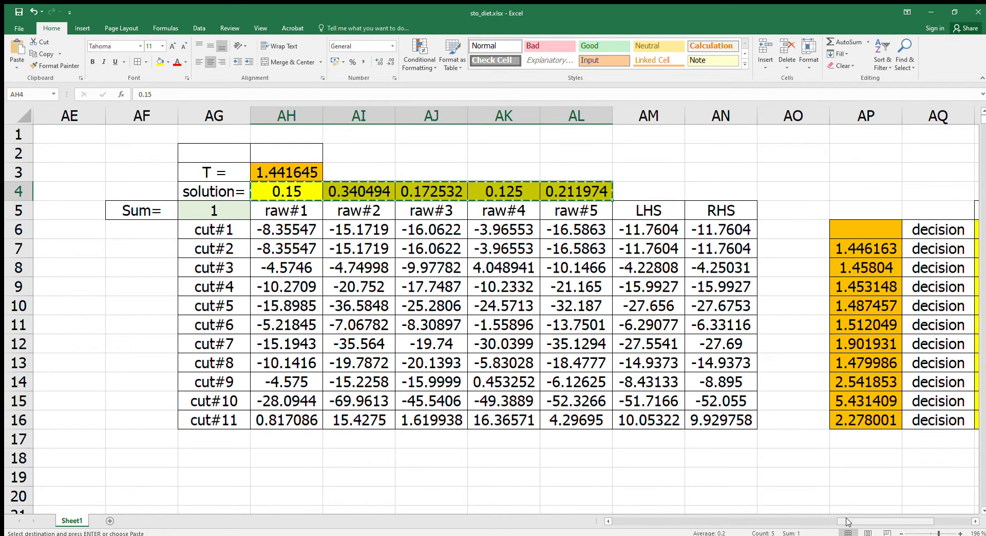
left_click_drag(848, 522, 915, 521)
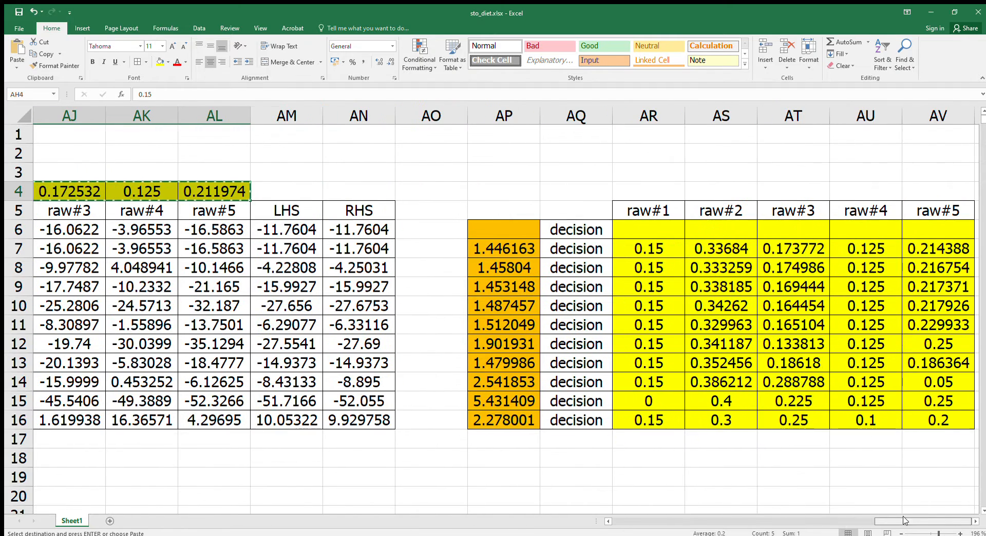
left_click(651, 227)
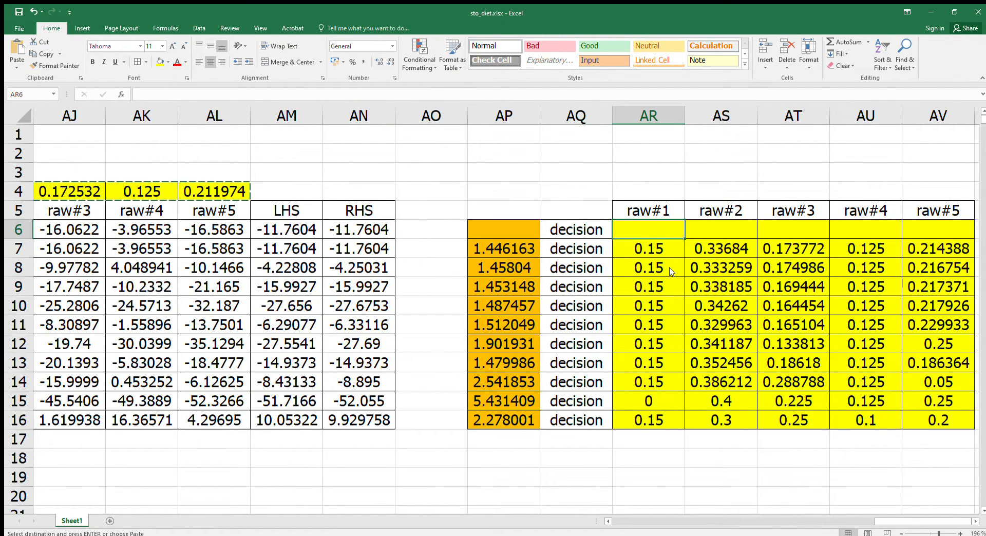
key("ctrl+v")
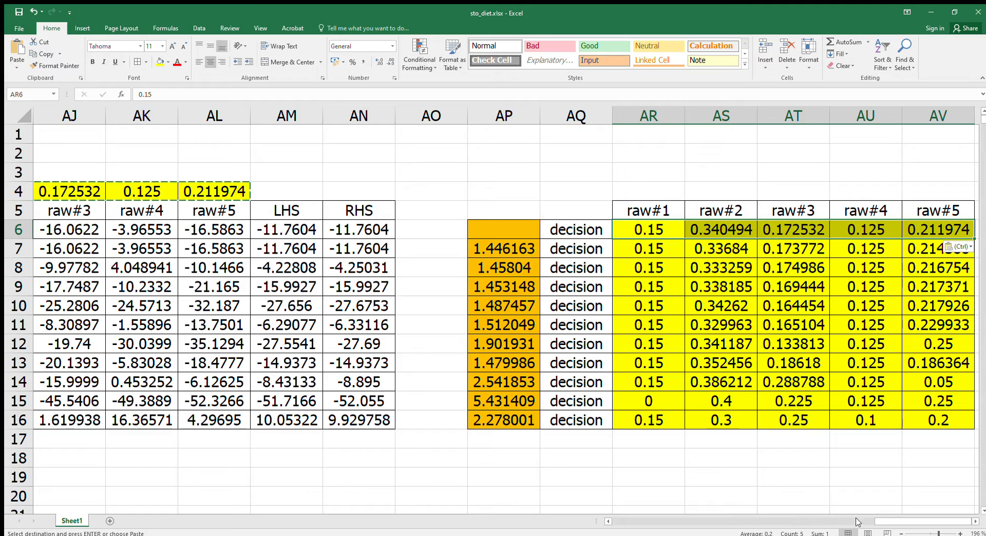
left_click_drag(884, 522, 666, 524)
left_click(363, 210)
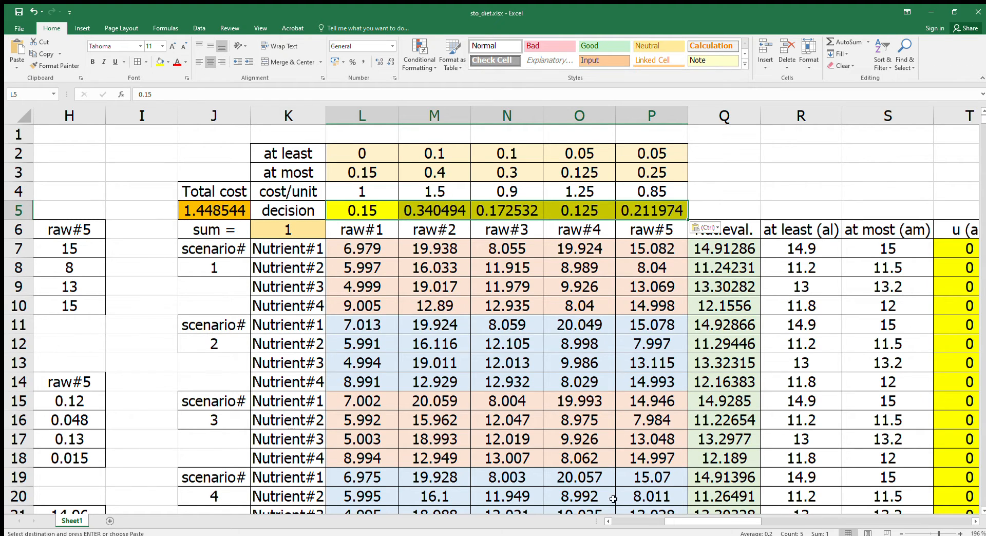
- Copy the total cost in J5 into the empty stored cost cell AP6 as a value
left_click_drag(668, 521, 606, 483)
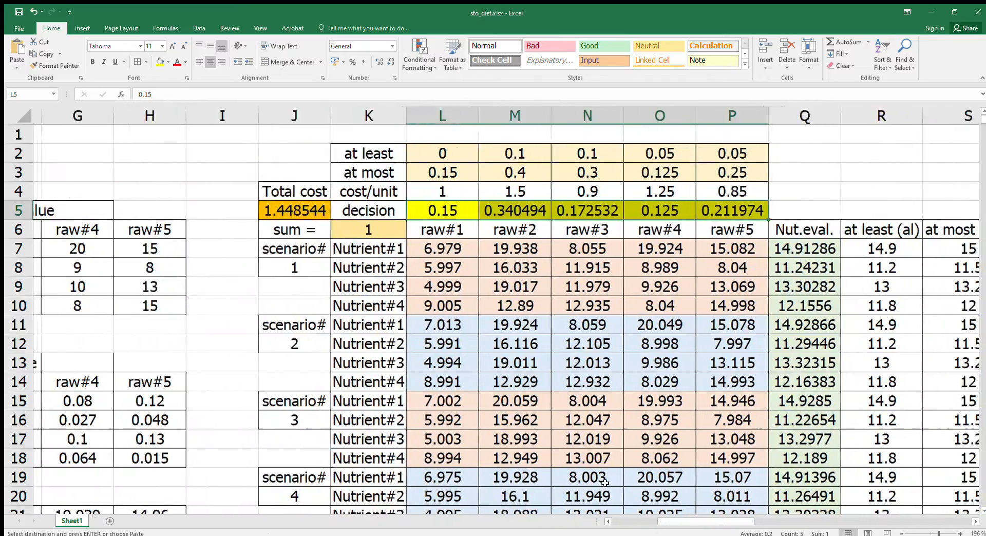
left_click(272, 212)
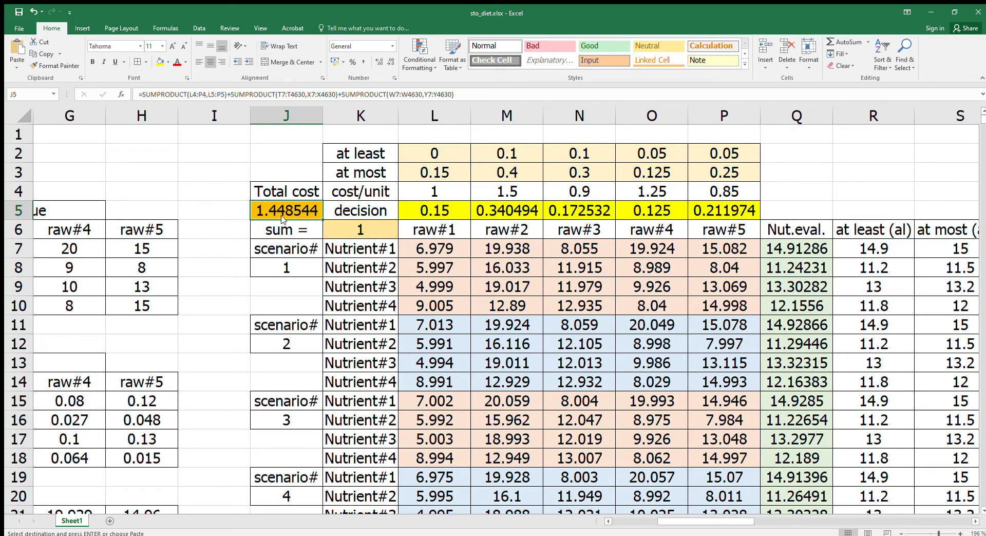
key("ctrl+c")
left_click_drag(751, 522, 908, 522)
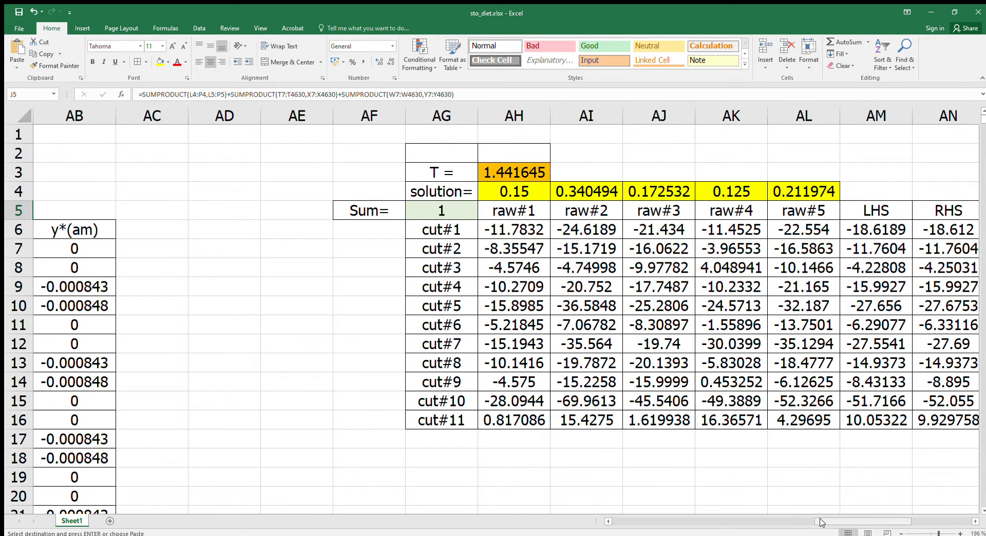
left_click_drag(820, 522, 880, 522)
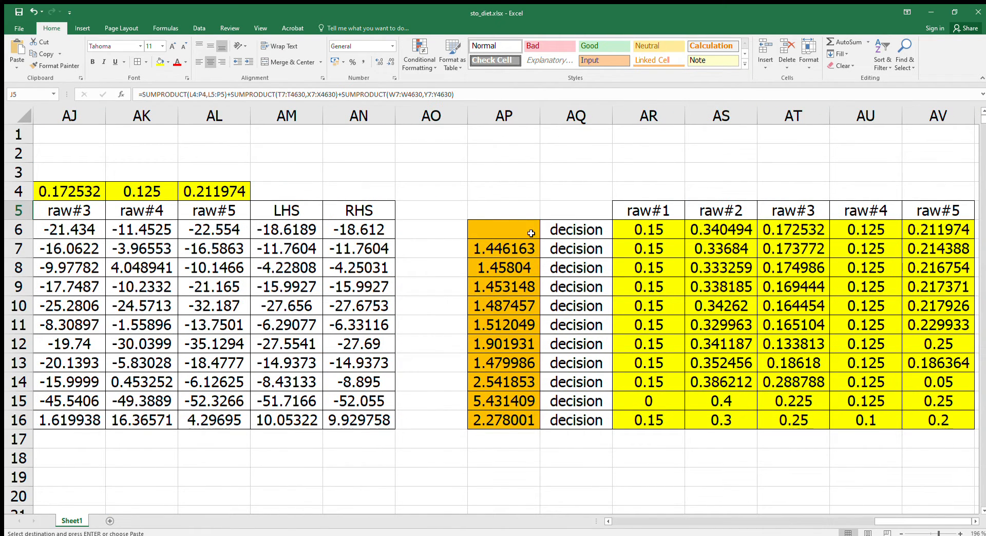
left_click(498, 233)
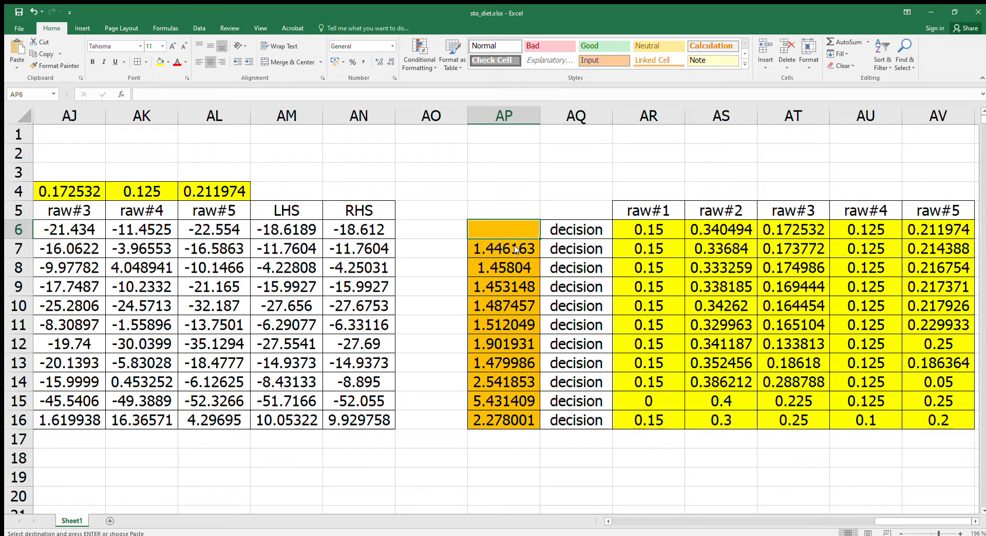
key("ctrl+v")
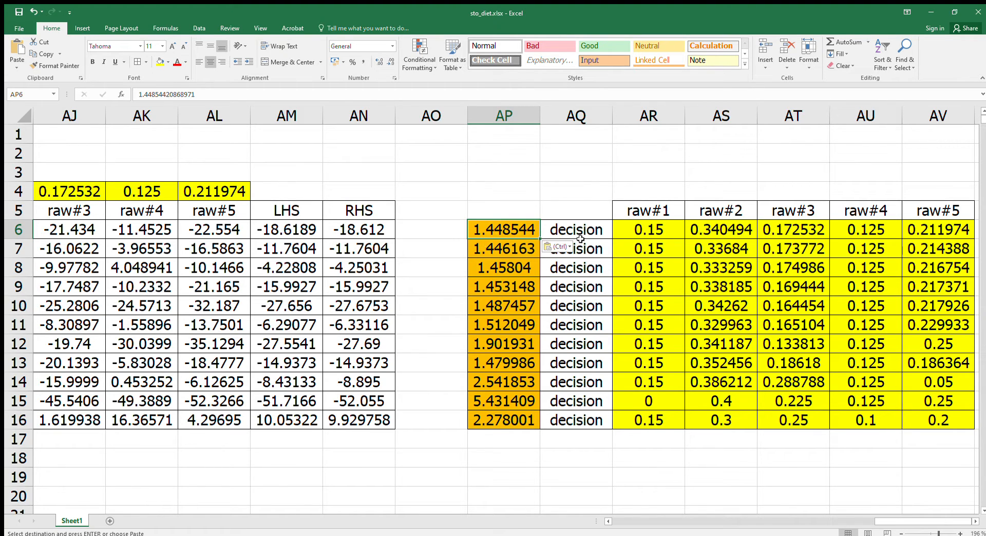
- Review the stored costs and decisions in rows 6 and 7 and the y*(al) and y*(am) columns AA:AB
left_click_drag(640, 232, 921, 230)
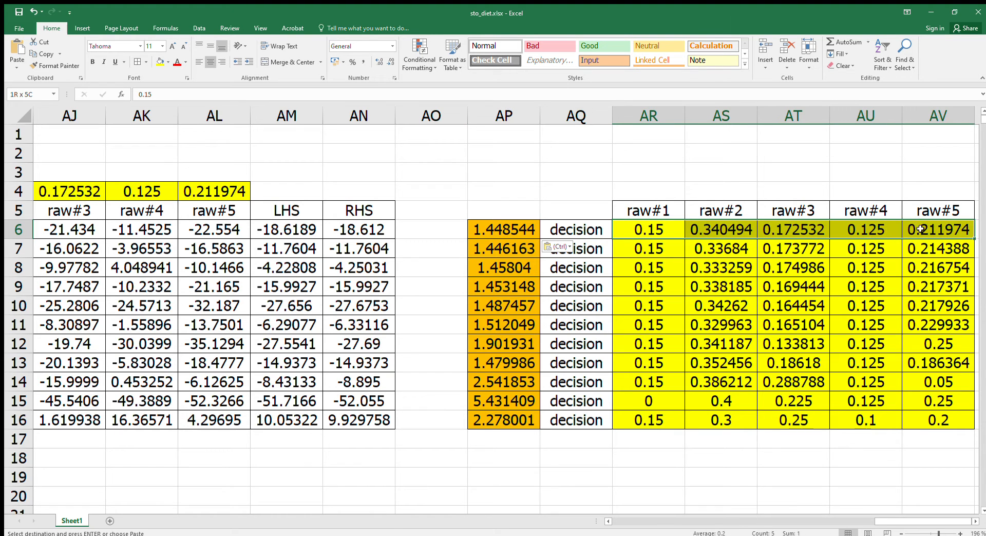
left_click(489, 234)
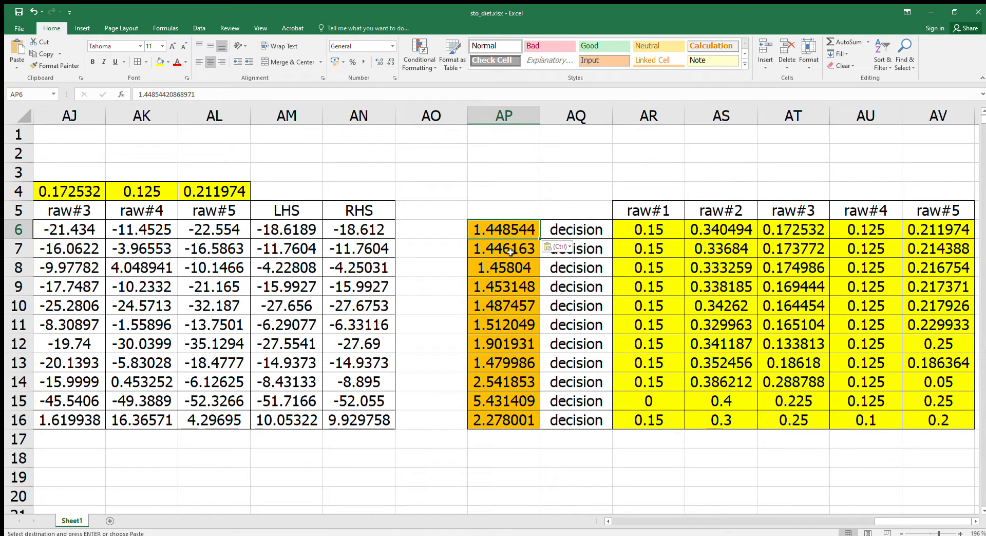
left_click_drag(517, 253, 921, 252)
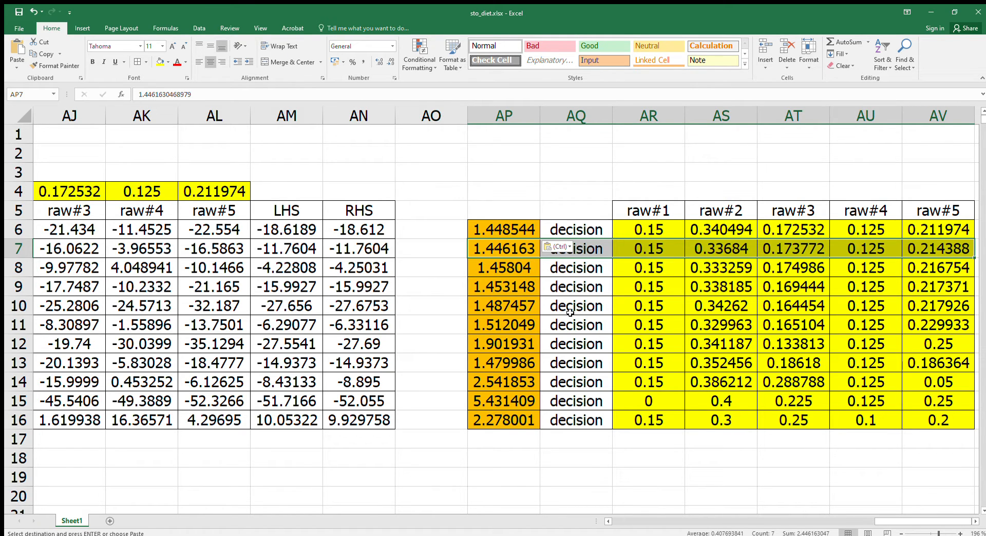
left_click_drag(877, 520, 772, 534)
left_click_drag(772, 535, 674, 531)
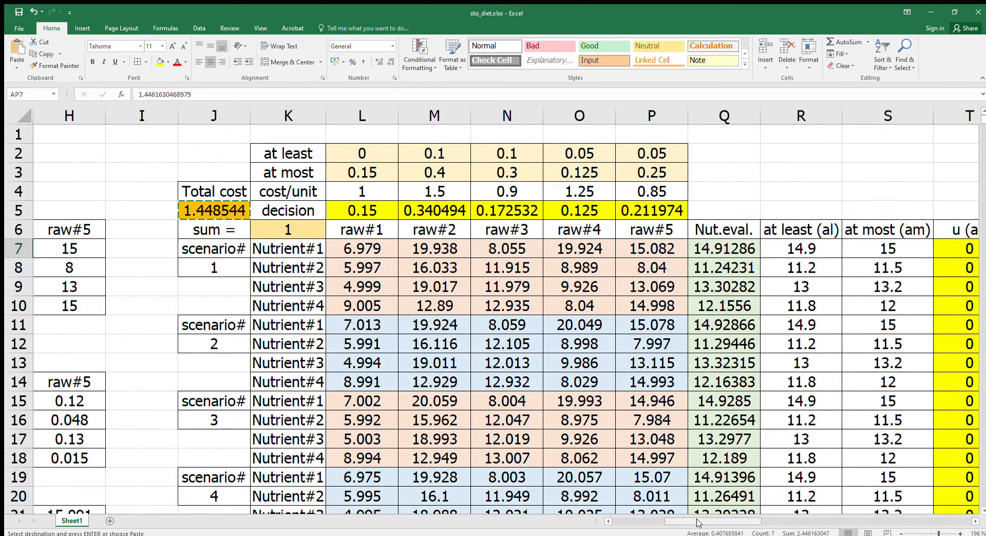
left_click_drag(702, 523, 782, 528)
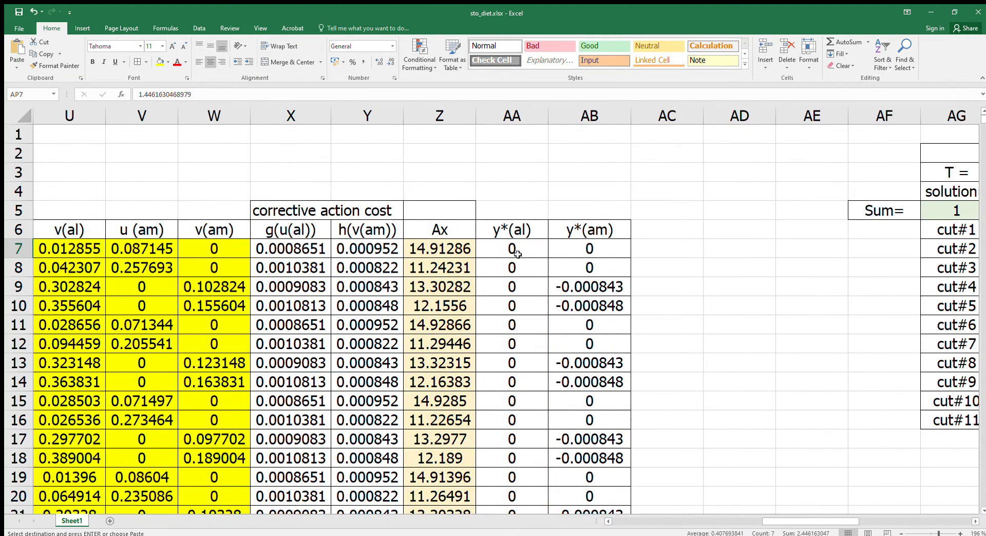
left_click_drag(512, 116, 563, 173)
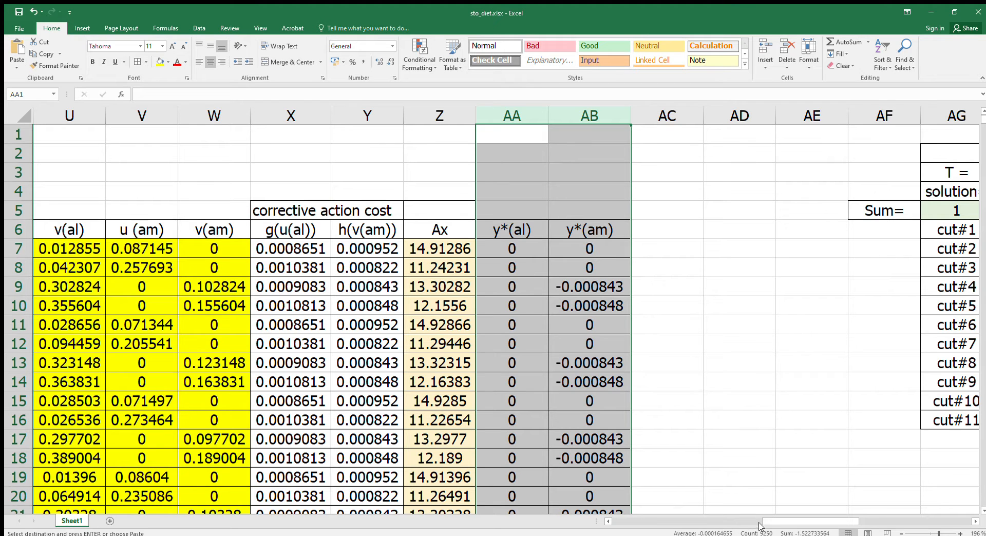
left_click_drag(760, 524, 827, 528)
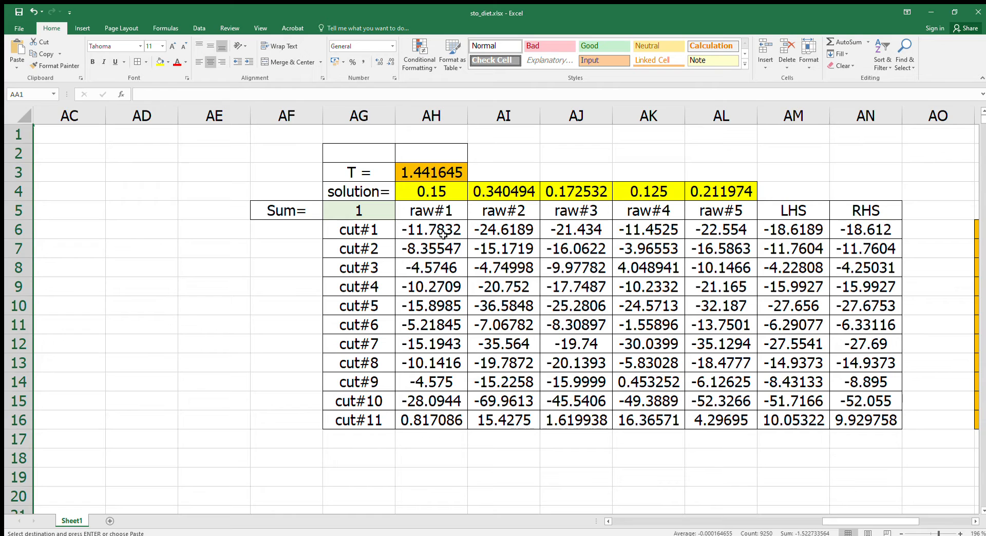
- Examine the cut#1 row AH6:AN6, its LHS and RHS formulas, and T in AH3 against the stored costs
left_click_drag(443, 234, 835, 229)
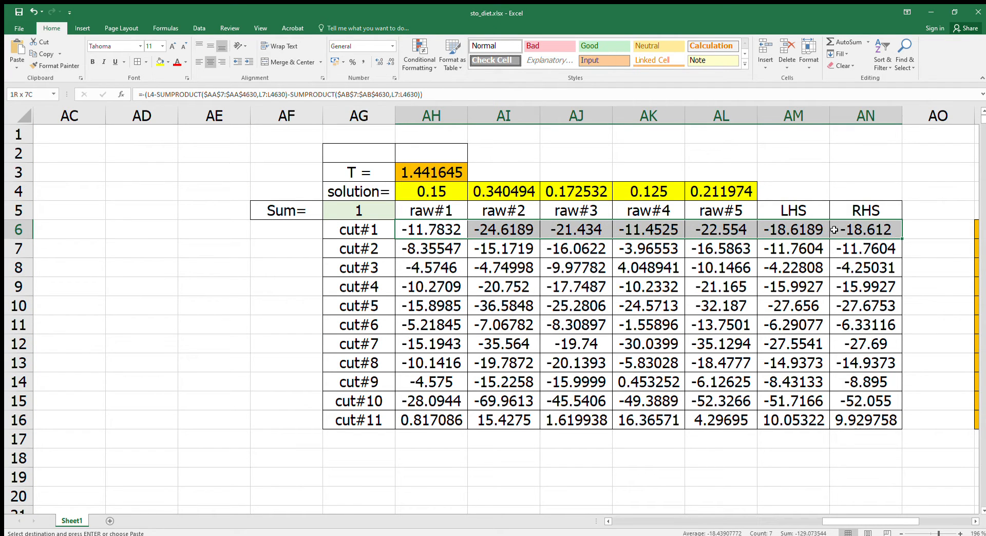
left_click(813, 232)
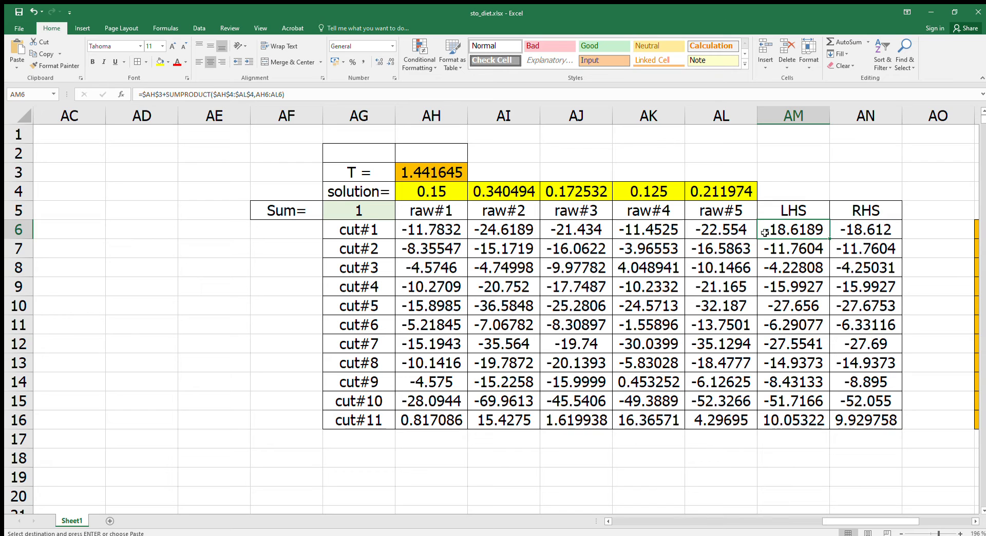
left_click(842, 233)
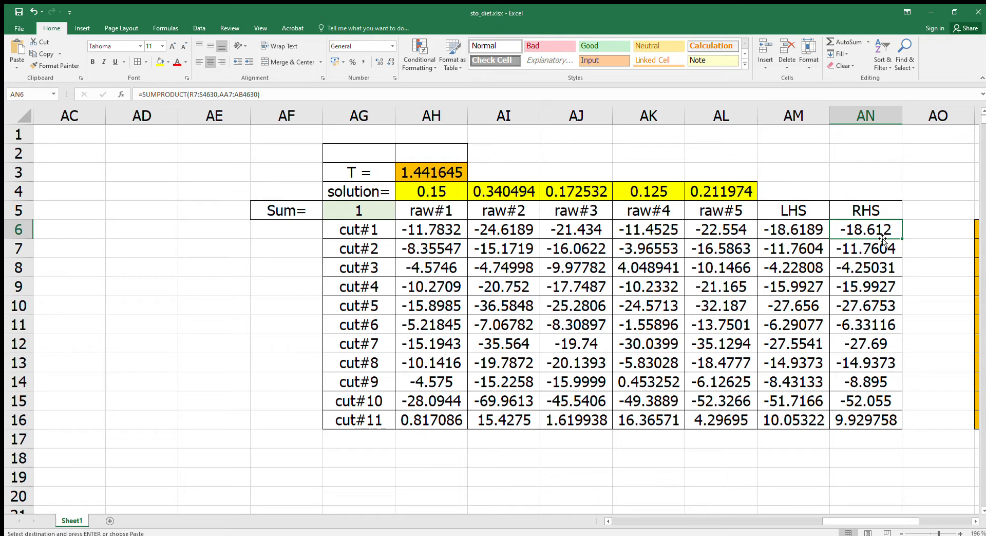
left_click(821, 237)
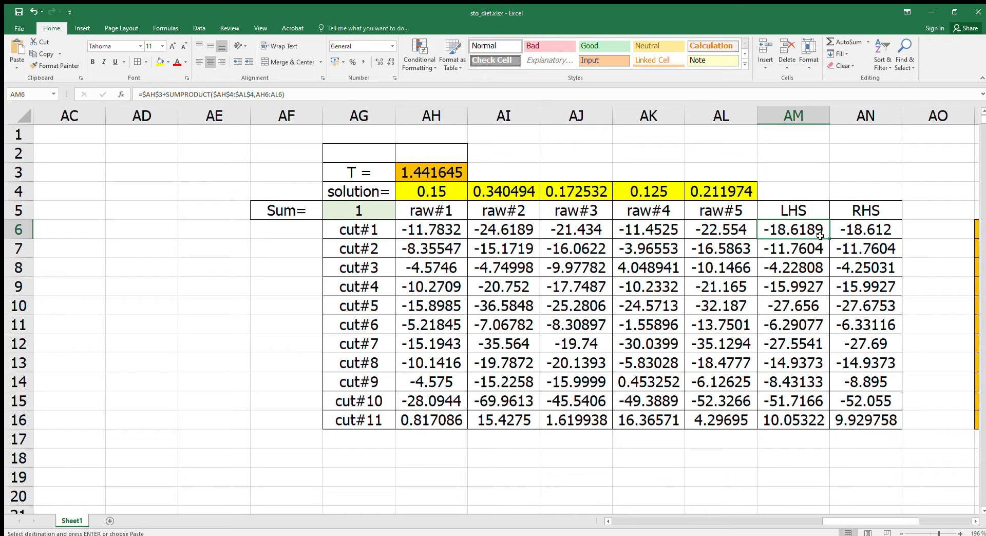
left_click(848, 232)
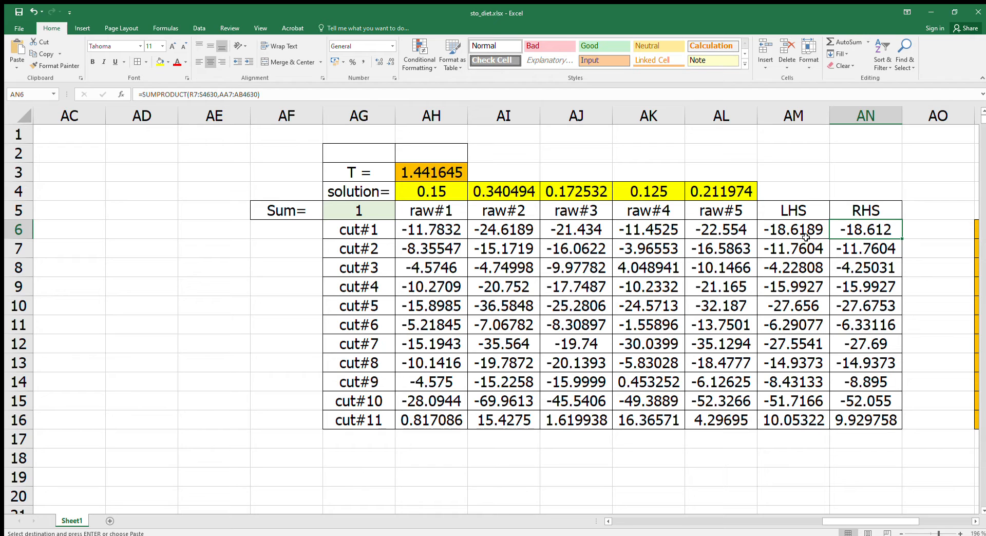
left_click(413, 234)
left_click(452, 174)
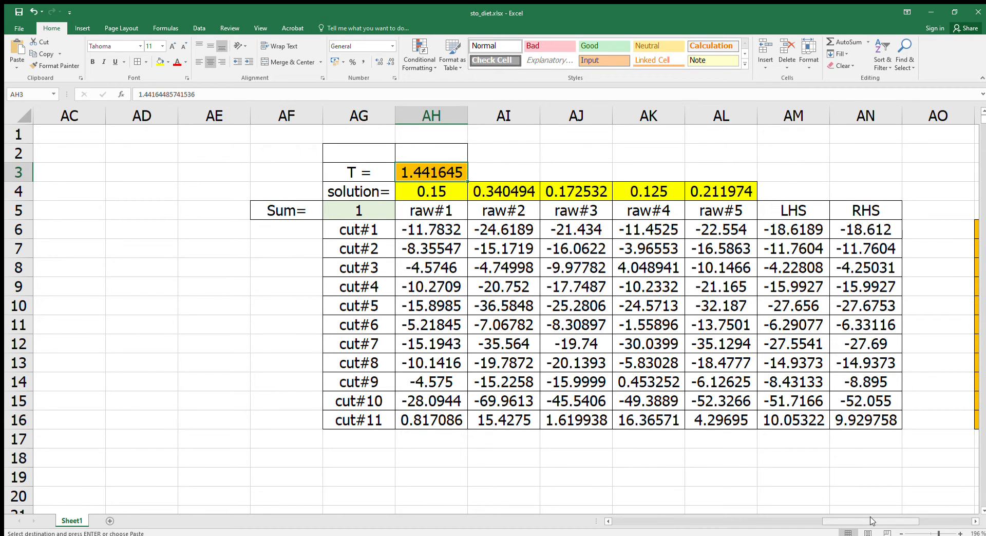
left_click_drag(872, 521, 935, 519)
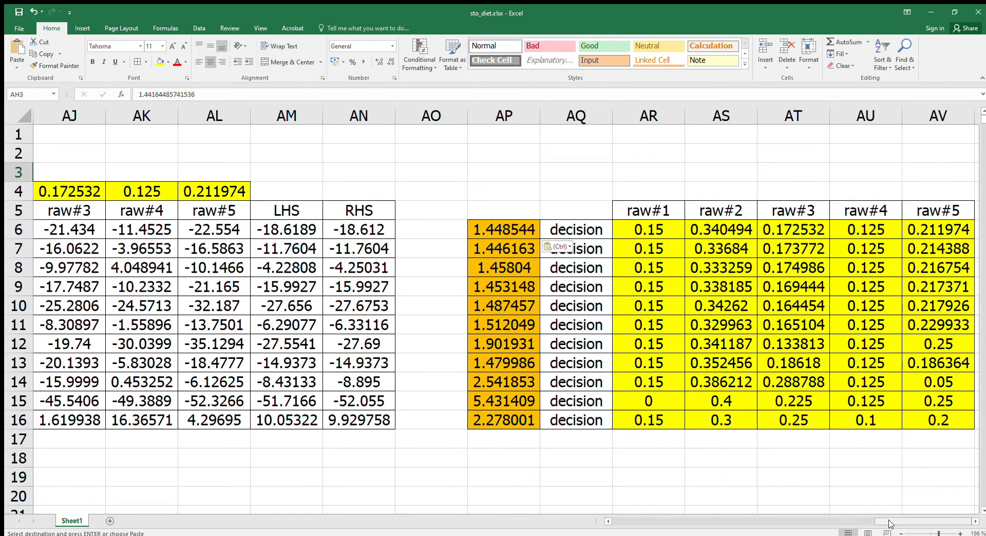
left_click_drag(890, 521, 837, 521)
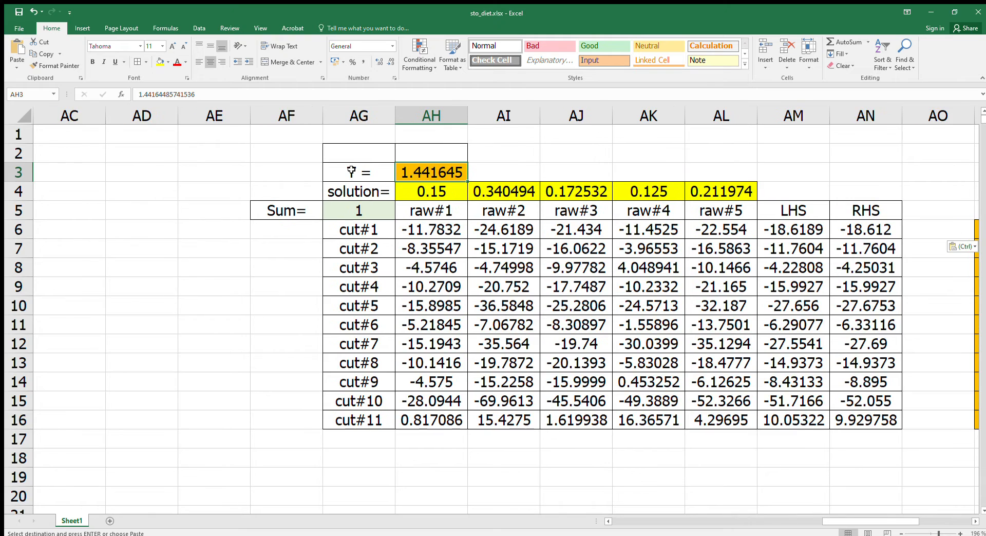
- Set the Solver cut constraint to cover all eleven cuts, with LHS range AM6:AM16 and RHS range AN6:AN16
left_click(199, 28)
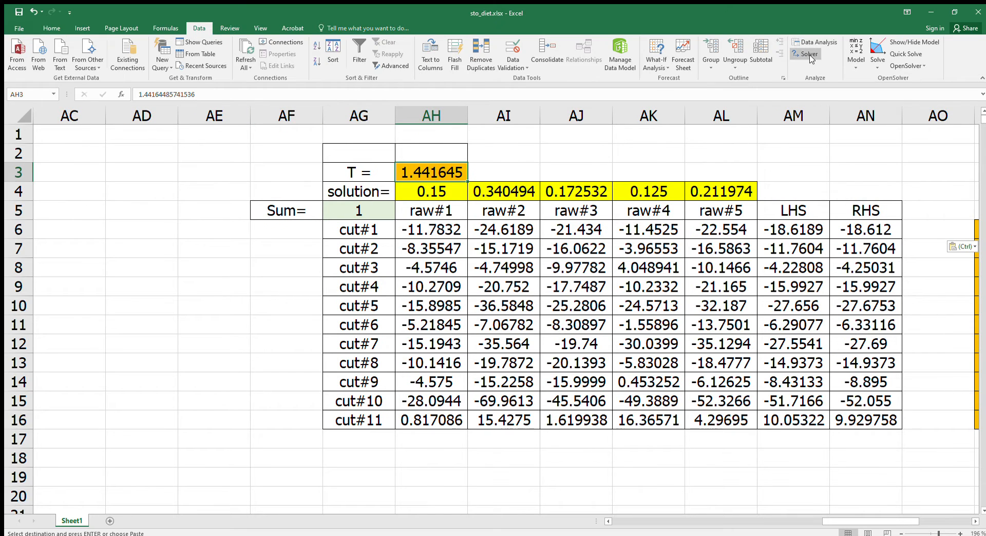
left_click(809, 55)
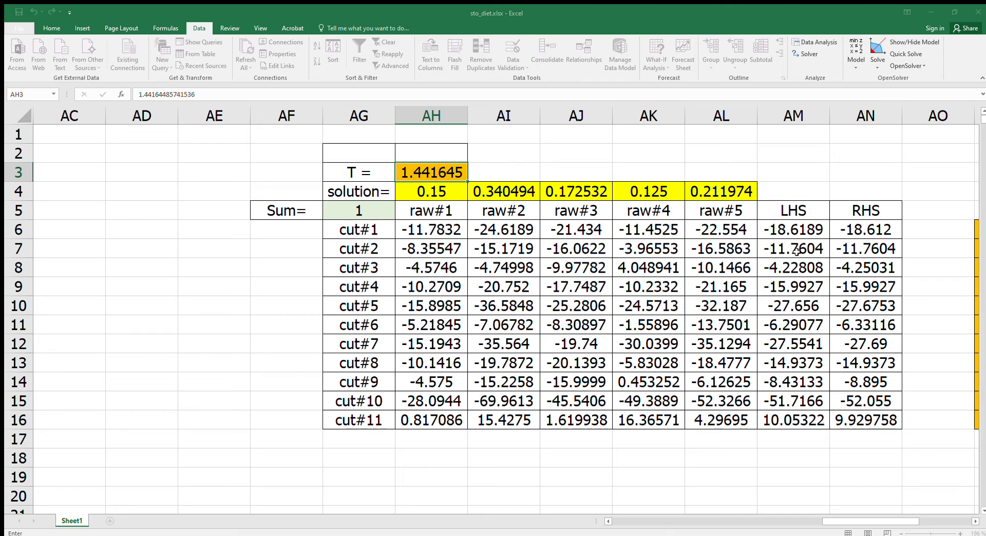
left_click_drag(799, 231, 806, 417)
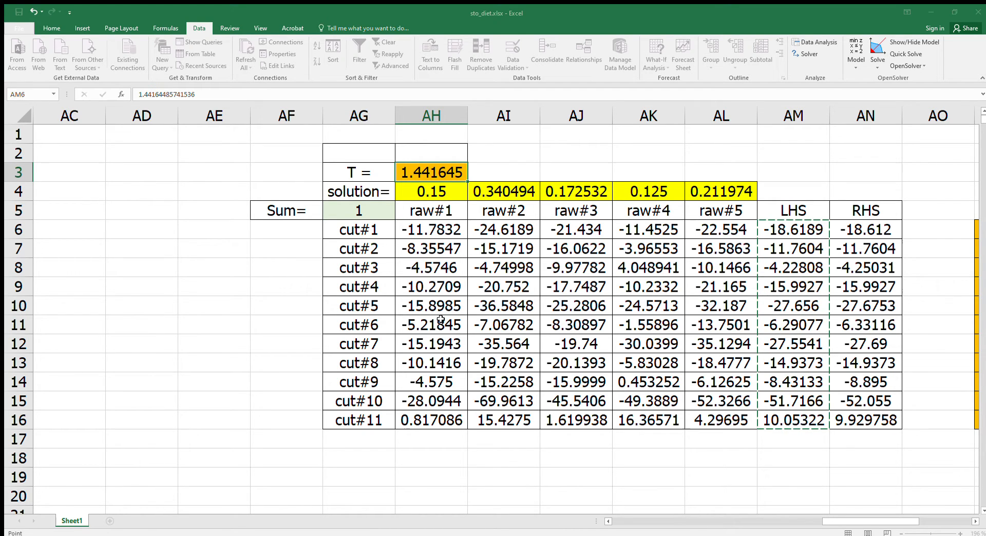
left_click(377, 265)
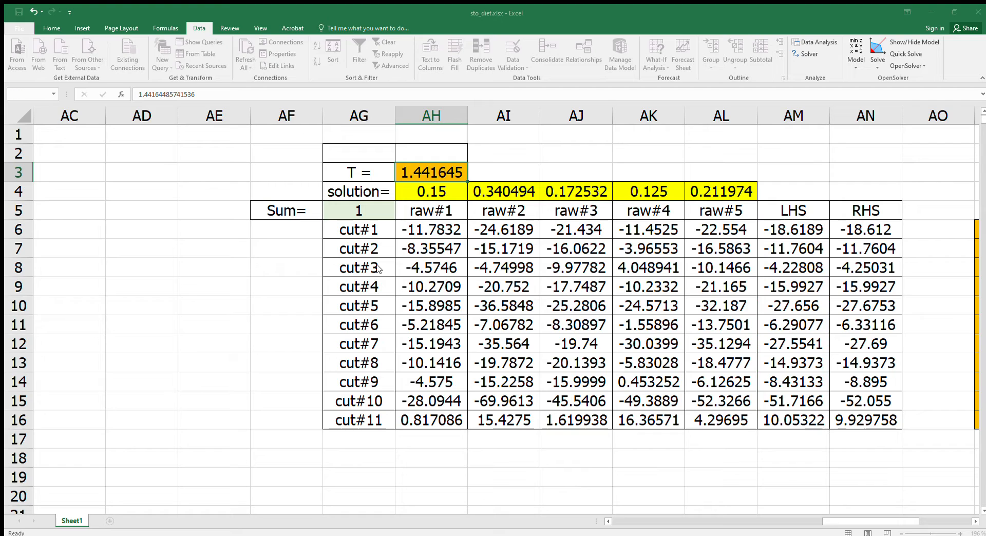
left_click(360, 289)
left_click_drag(868, 235, 874, 416)
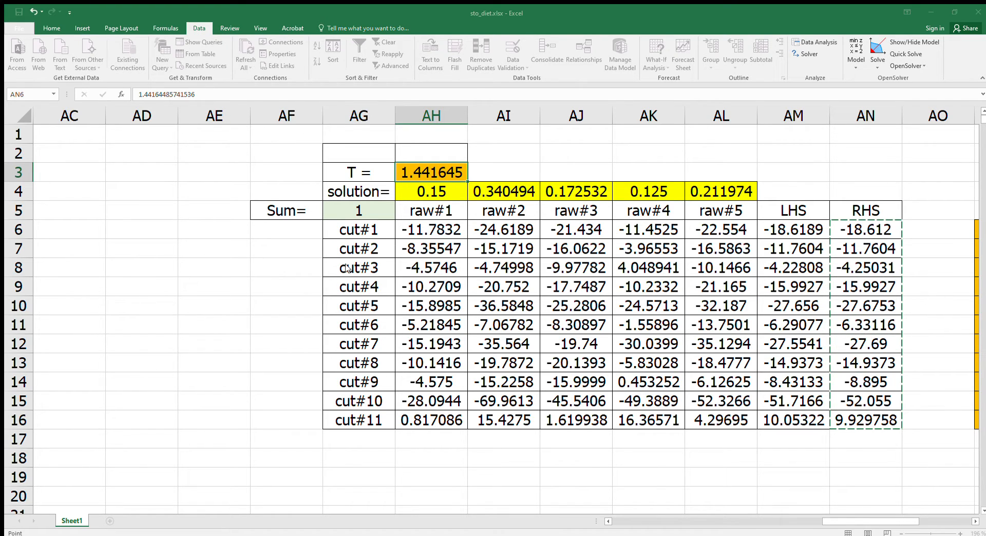
left_click(288, 292)
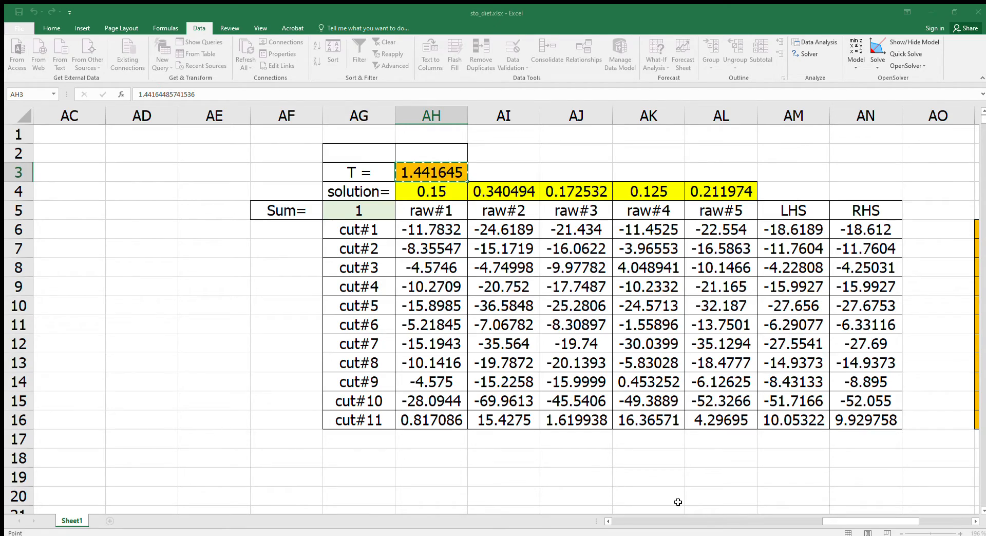
- Check the Solver setup against the decision bounds starting at L2 and solve for T in AH3 and the solution row AH4:AL4
left_click_drag(835, 526, 670, 526)
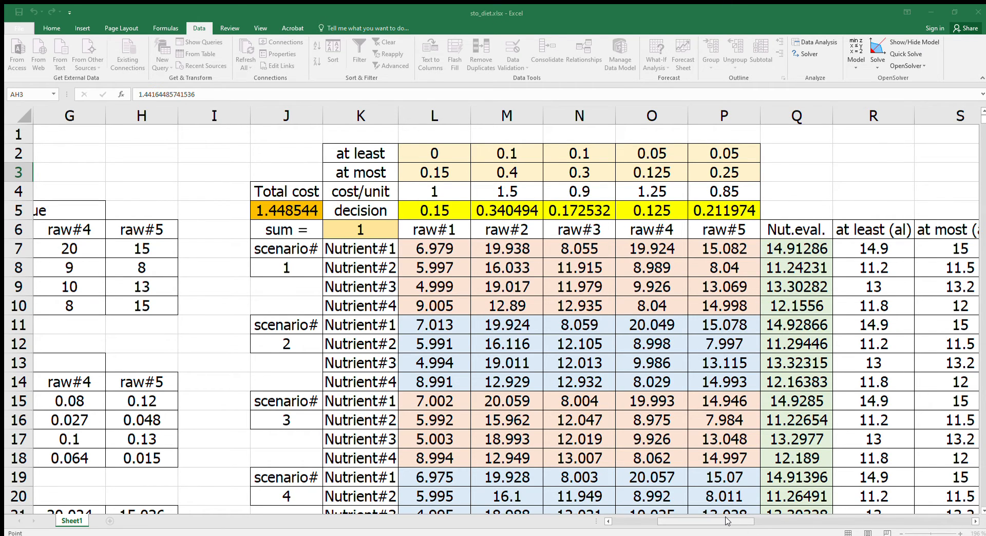
left_click_drag(730, 522, 868, 527)
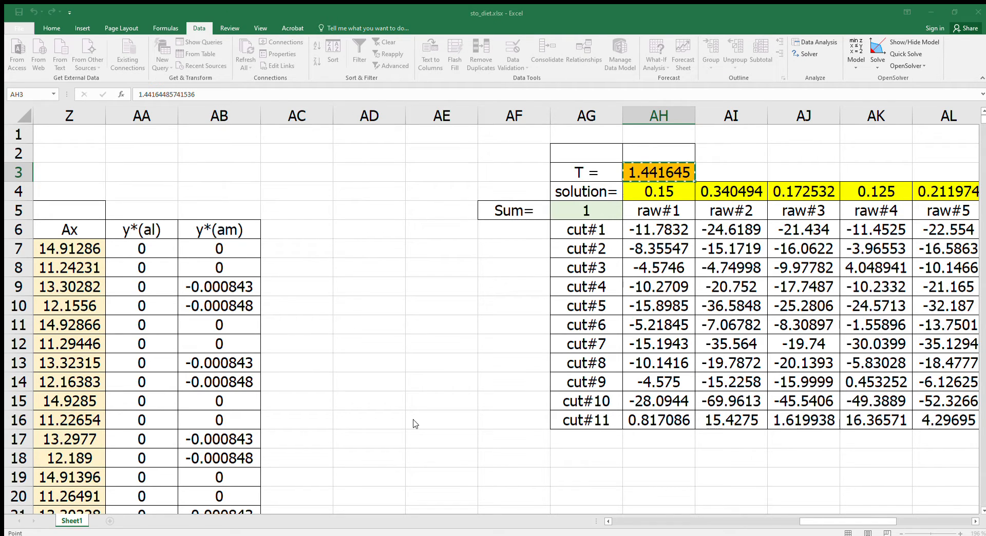
left_click_drag(817, 523, 664, 525)
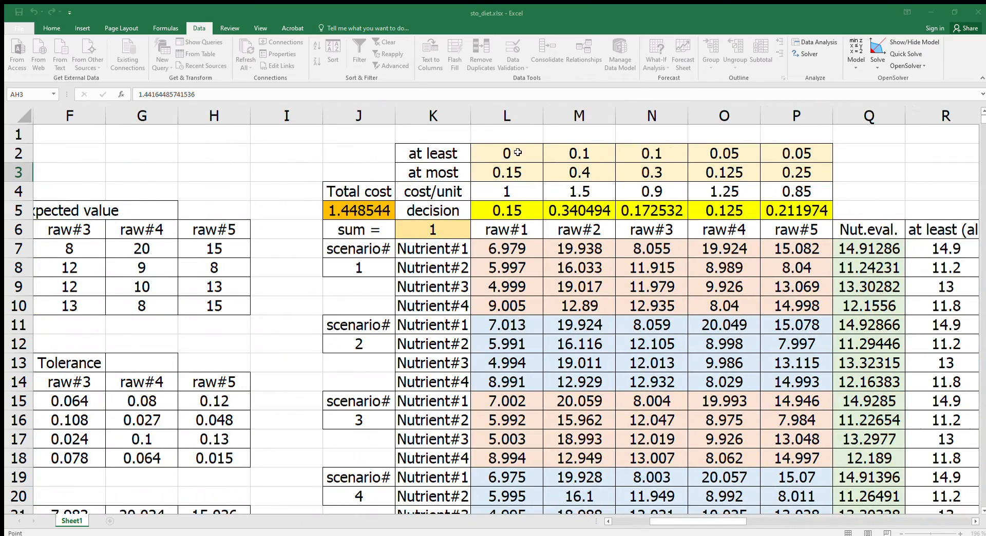
mouse_move(518, 152)
left_mouse_down()
mouse_move(513, 169)
mouse_move(765, 162)
mouse_move(575, 170)
mouse_move(514, 154)
left_mouse_up()
left_click_drag(700, 523, 867, 532)
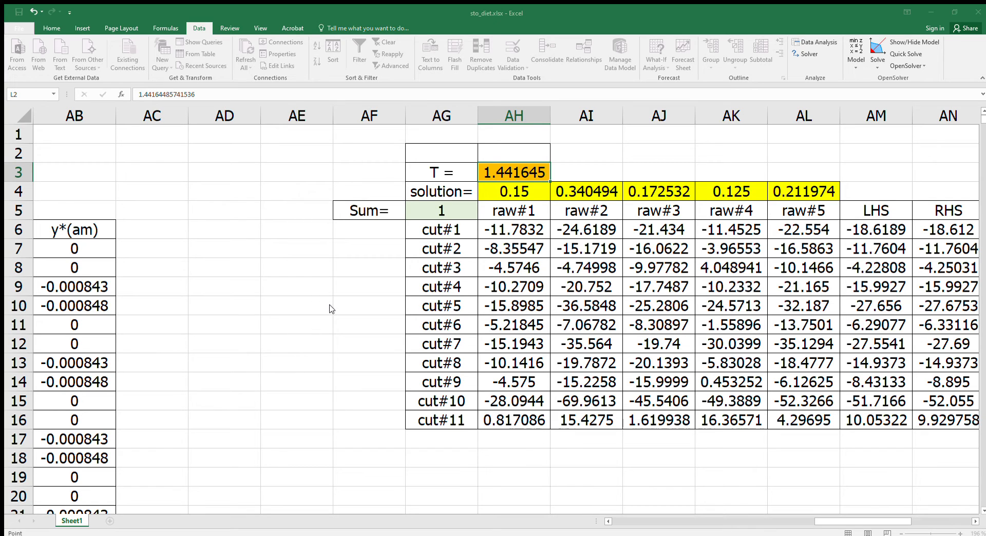
left_click(508, 173)
key("ctrl+c")
left_click(392, 534)
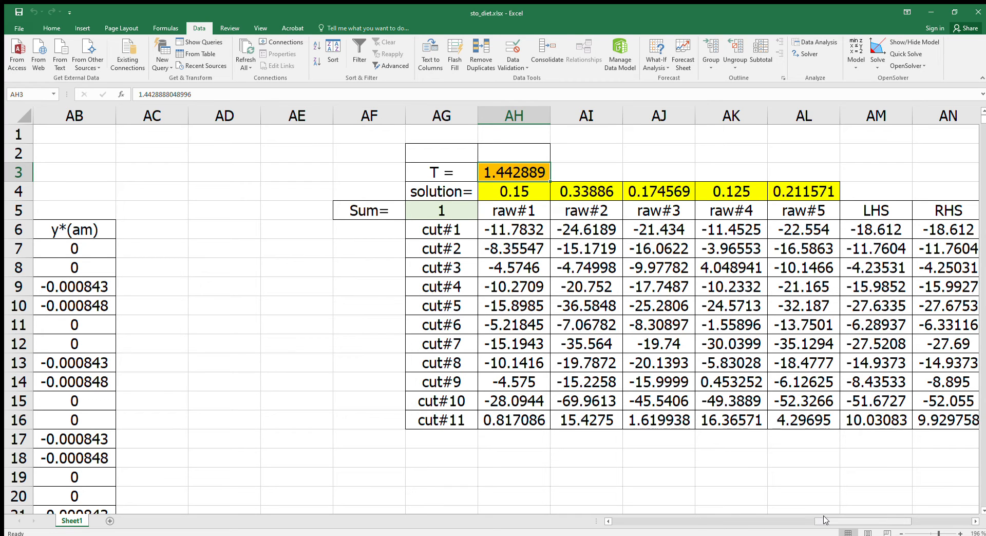
- Compare the newly solved T in AH3 with the stored total costs in AP6:AP16
left_click_drag(825, 521, 840, 521)
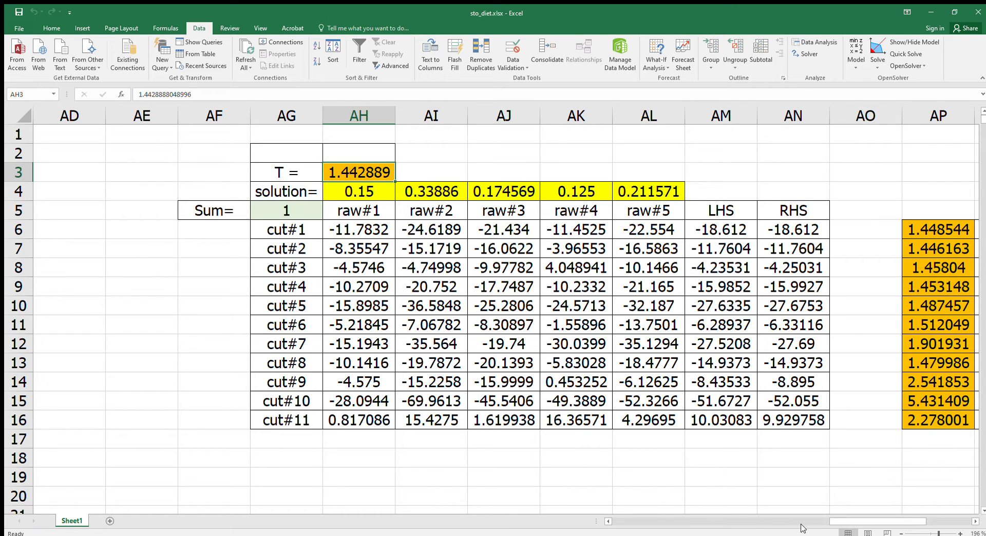
left_click_drag(835, 520, 854, 517)
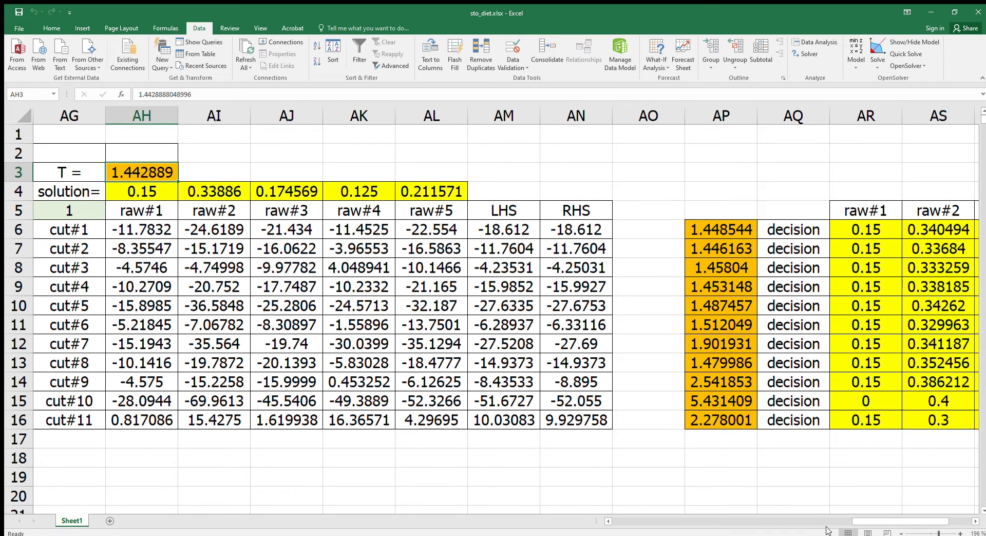
left_click_drag(879, 519, 857, 520)
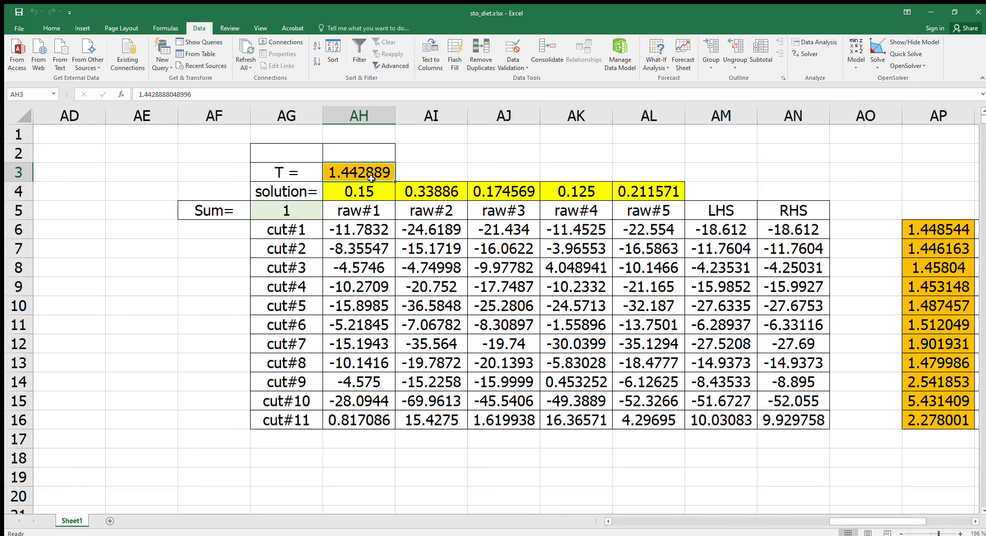
- Compare T in AH3 with the stored cost in AP7 and the raw-material decisions recorded in that row
left_click(971, 522)
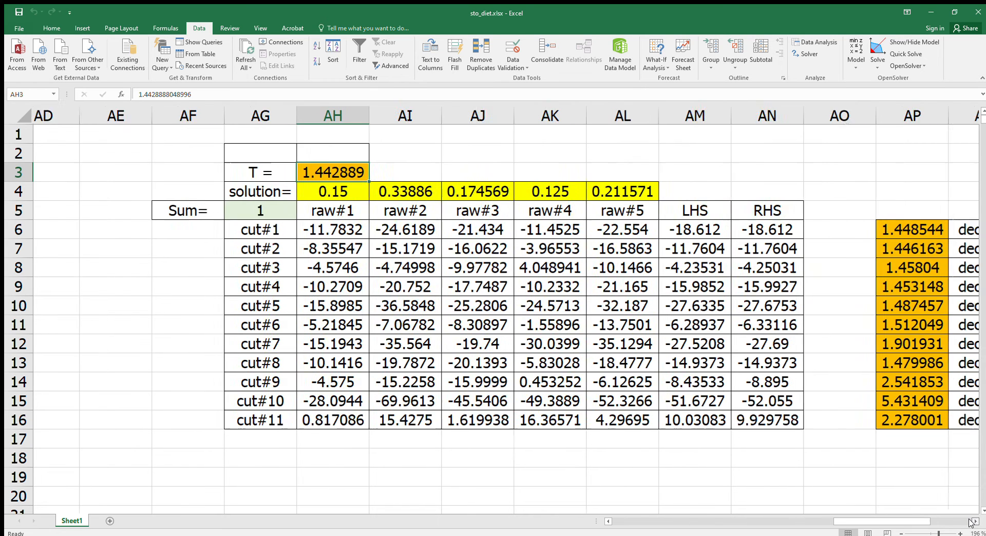
left_click(972, 522)
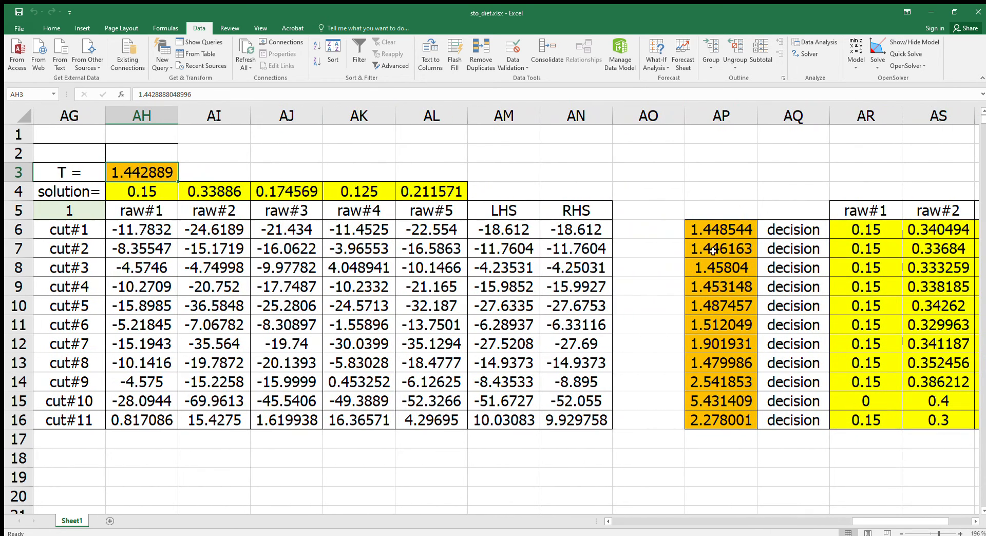
left_click_drag(873, 521, 852, 522)
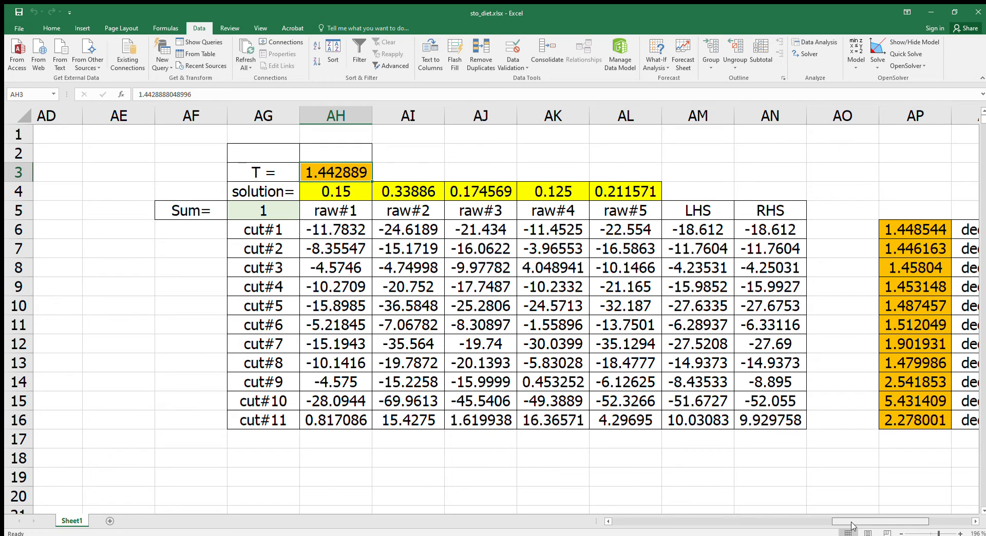
left_click_drag(852, 525, 895, 525)
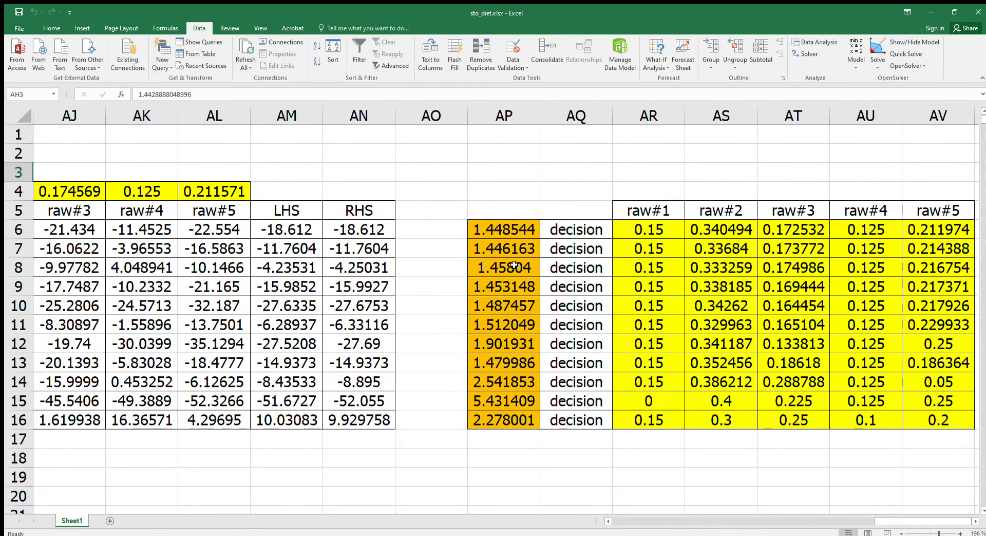
left_click_drag(503, 251, 709, 253)
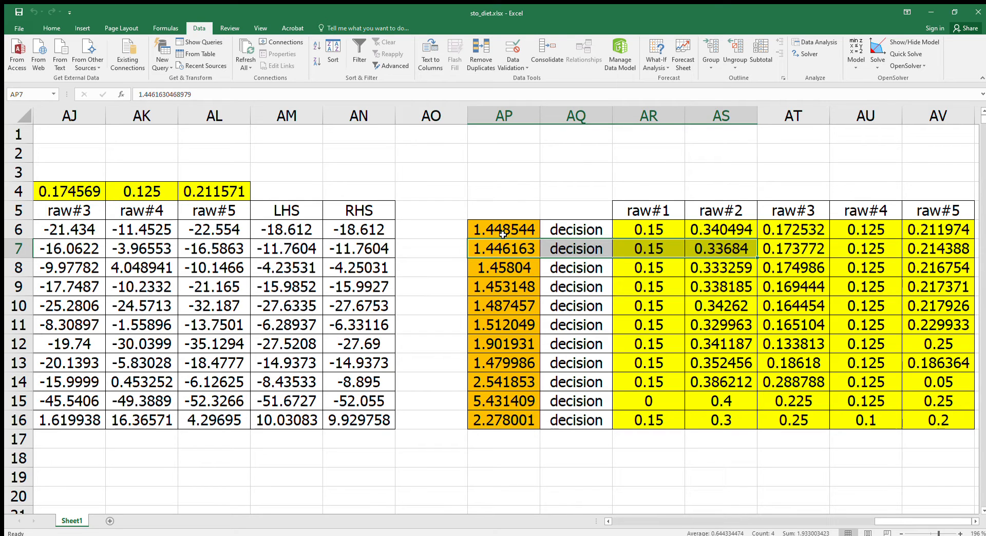
left_click(532, 197)
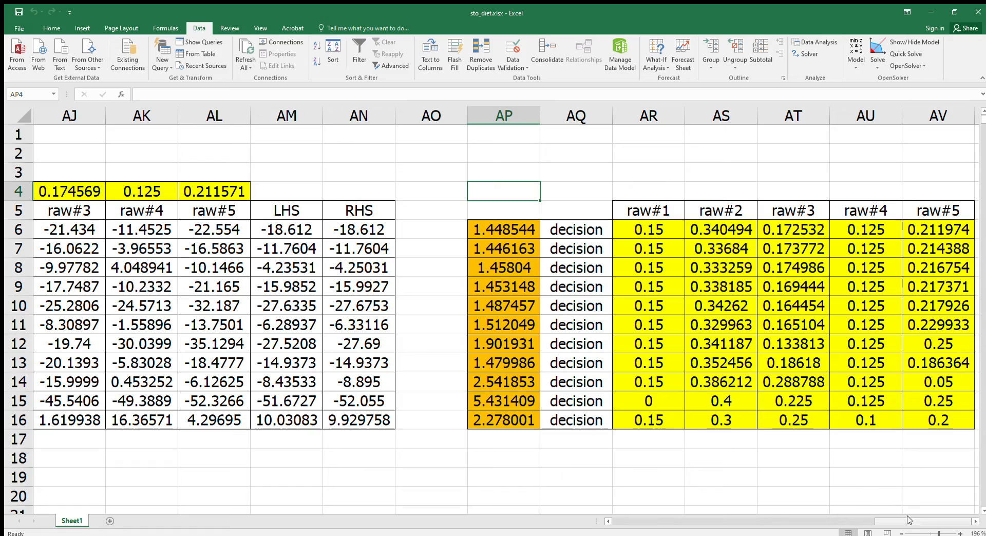
- Review the nutrient scenario table down to scenario 1156, along with the total cost formula in J5 and decision values in L5:P5
left_click_drag(902, 522, 669, 532)
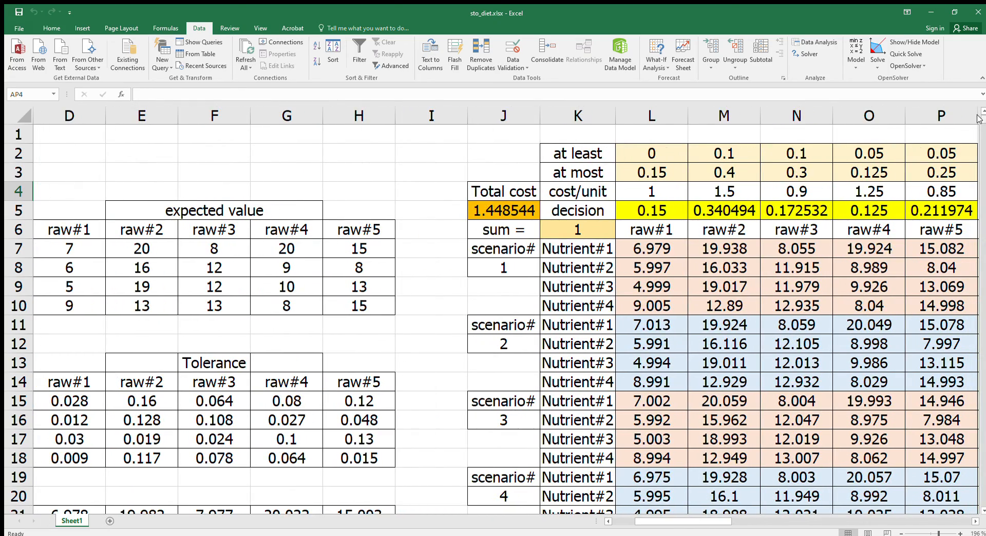
left_click_drag(982, 120, 983, 122)
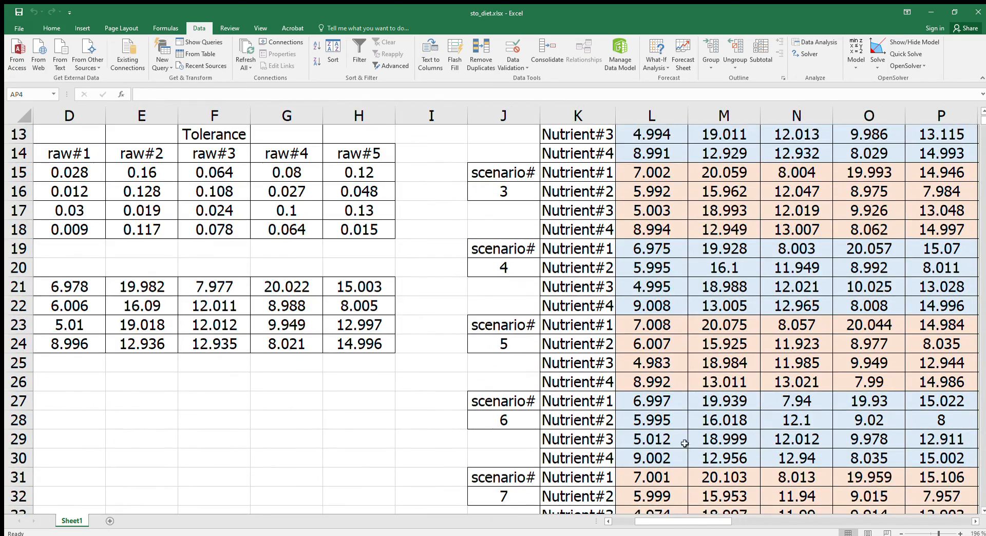
left_click_drag(671, 521, 741, 522)
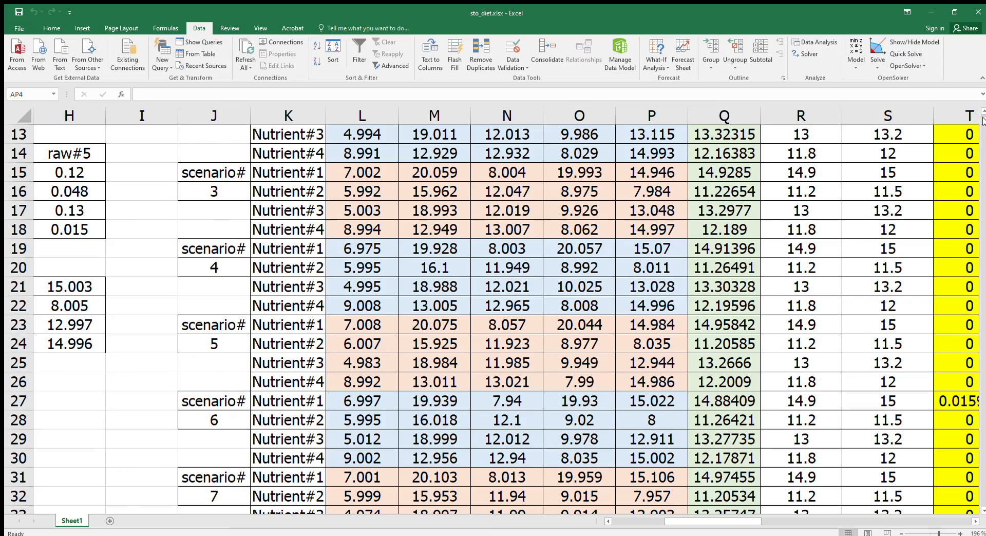
left_click_drag(984, 124, 984, 502)
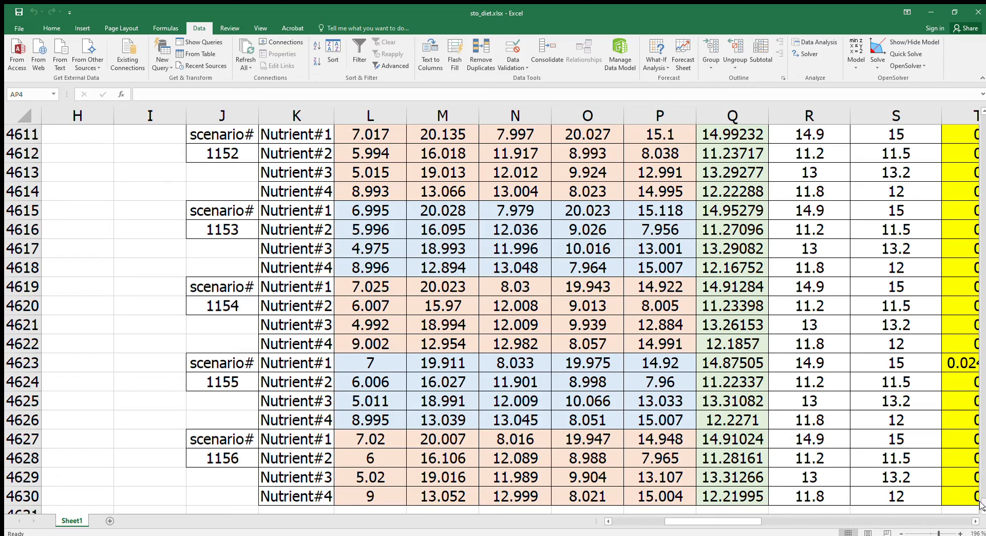
left_click_drag(982, 506, 984, 109)
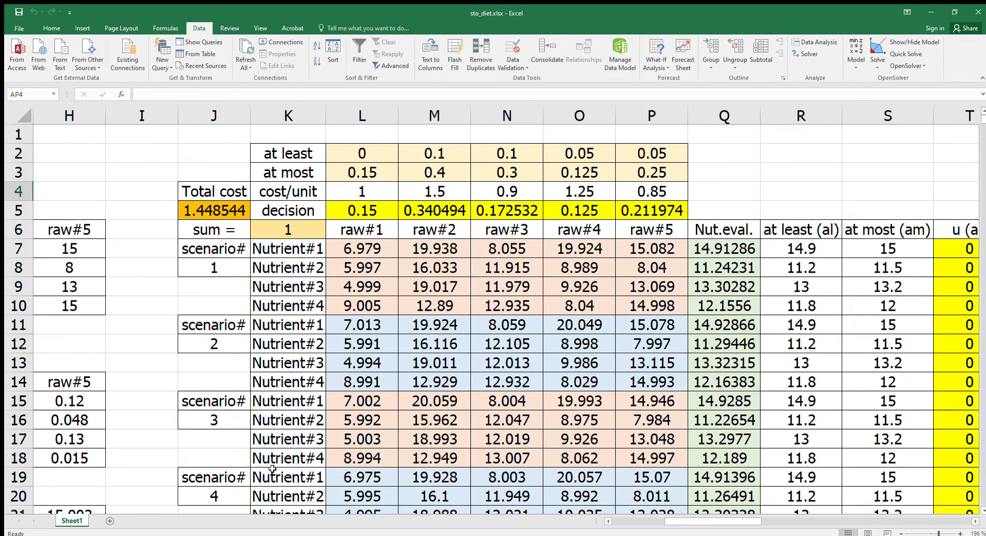
left_click(238, 217)
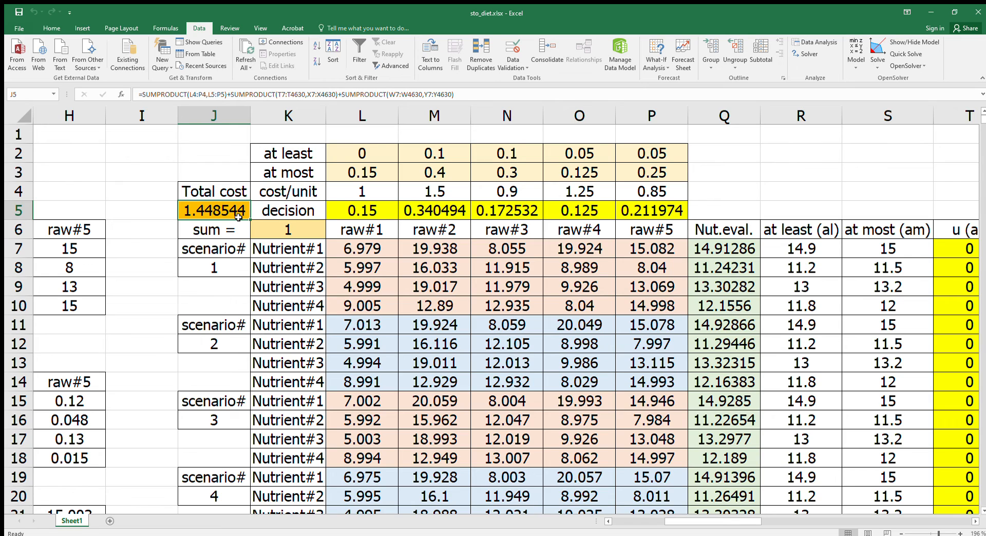
left_click_drag(358, 212, 647, 211)
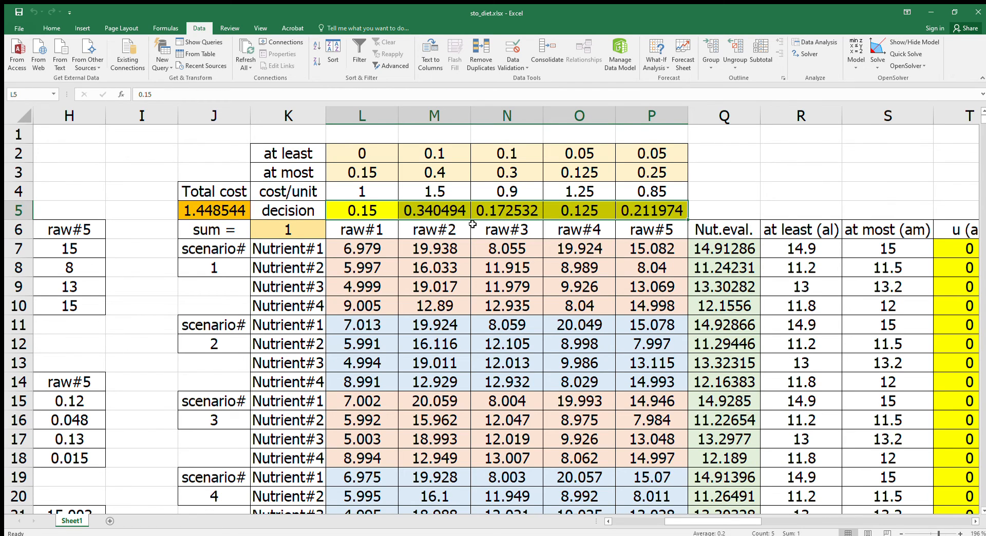